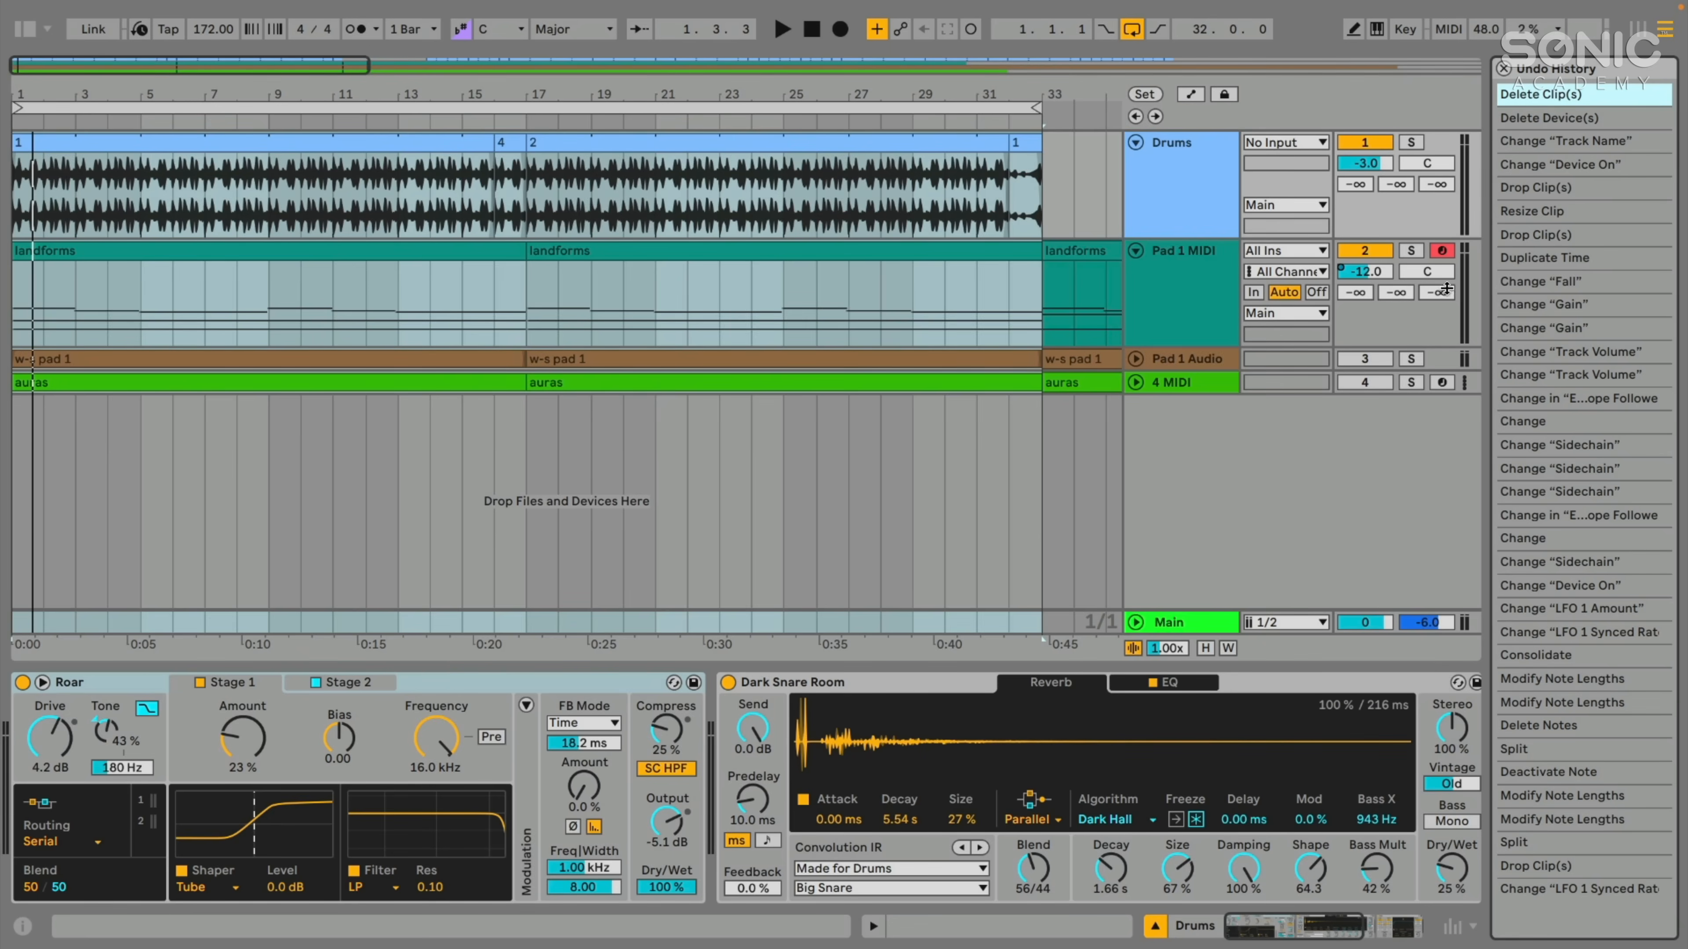
# - Roll the set back to the earlier Drop Clip(s) entry in the undo history, then return to the latest Delete Clip(s) entry
pyautogui.click(1539, 233)
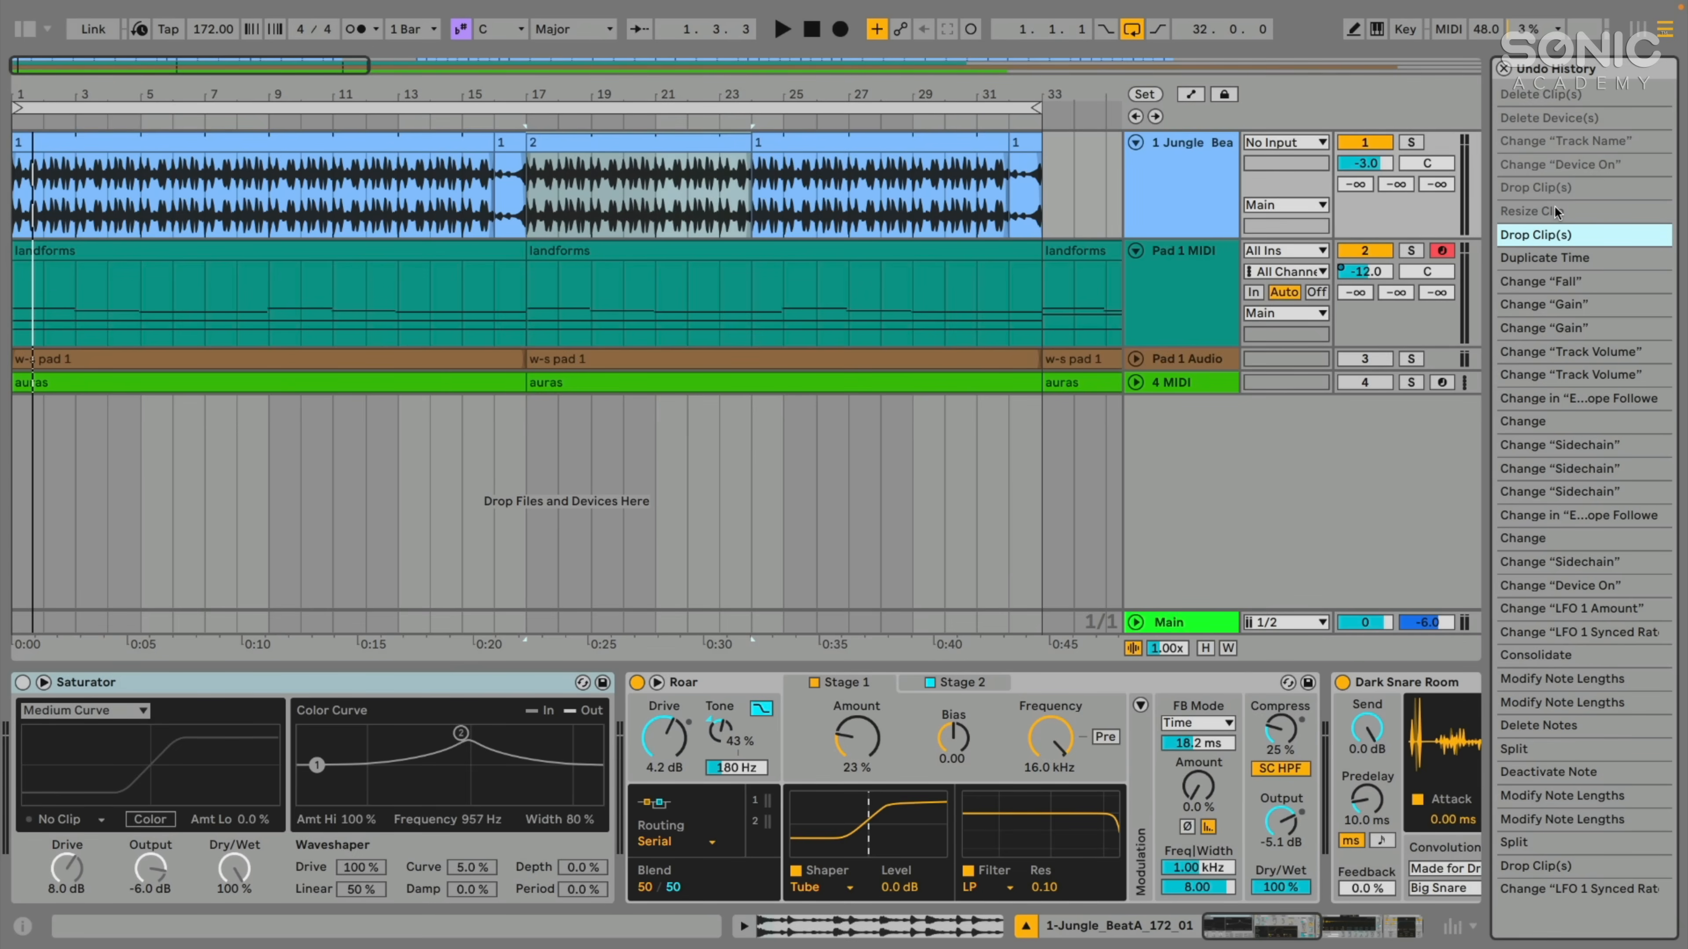
pyautogui.click(1523, 93)
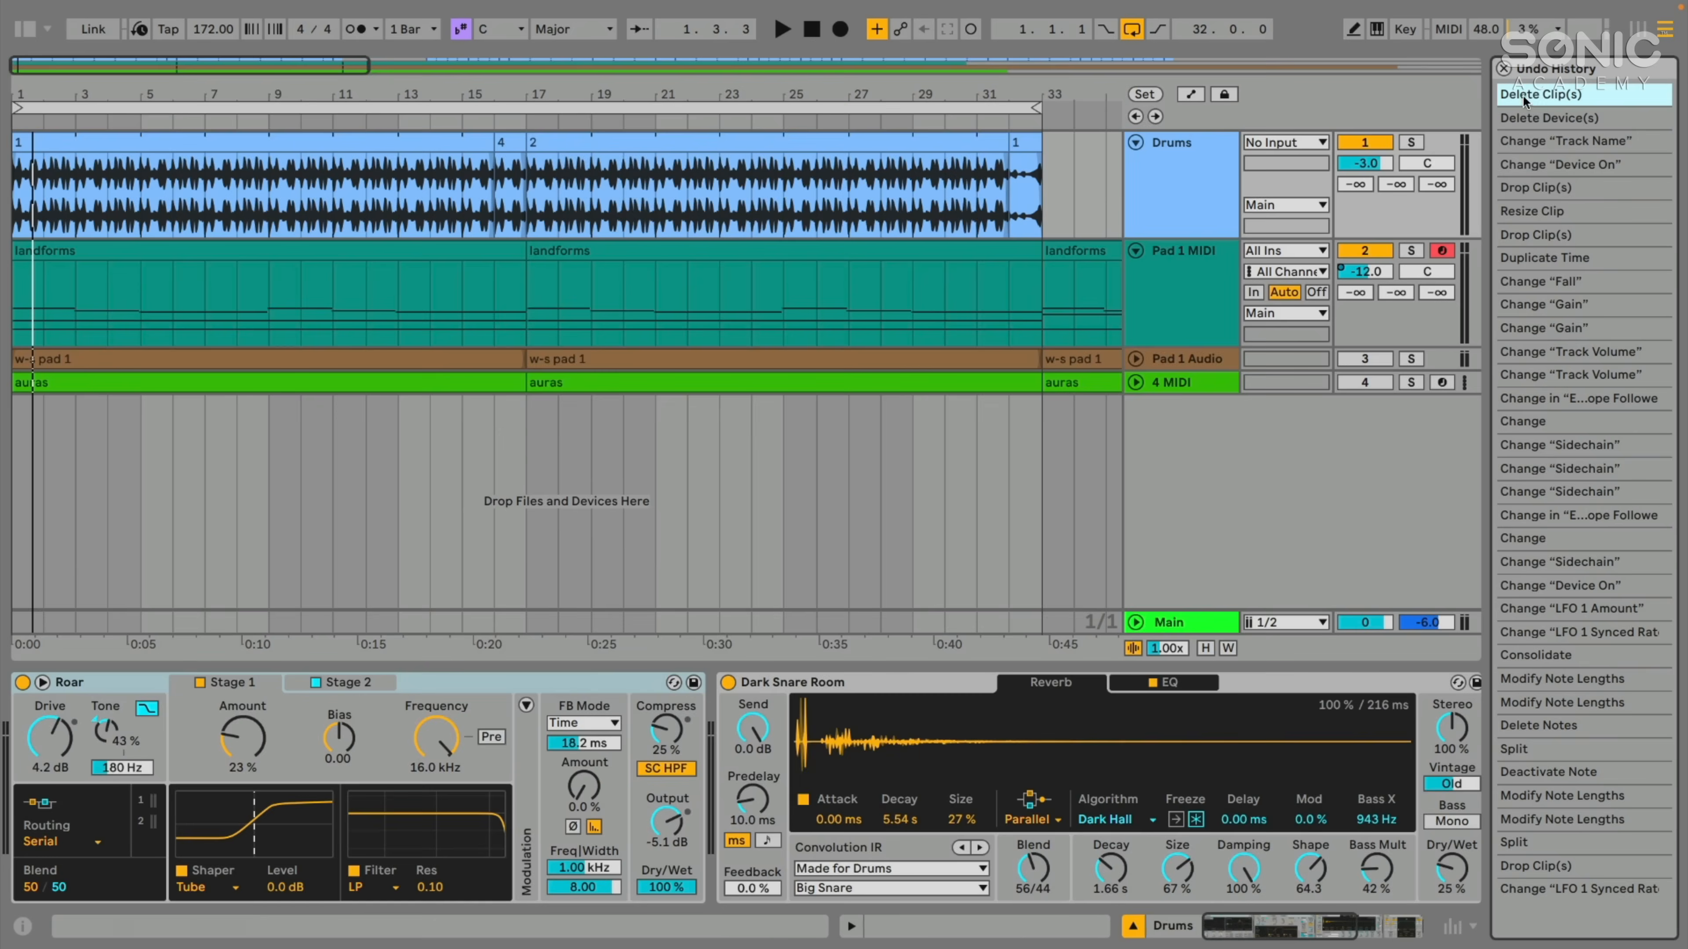
pyautogui.click(137, 11)
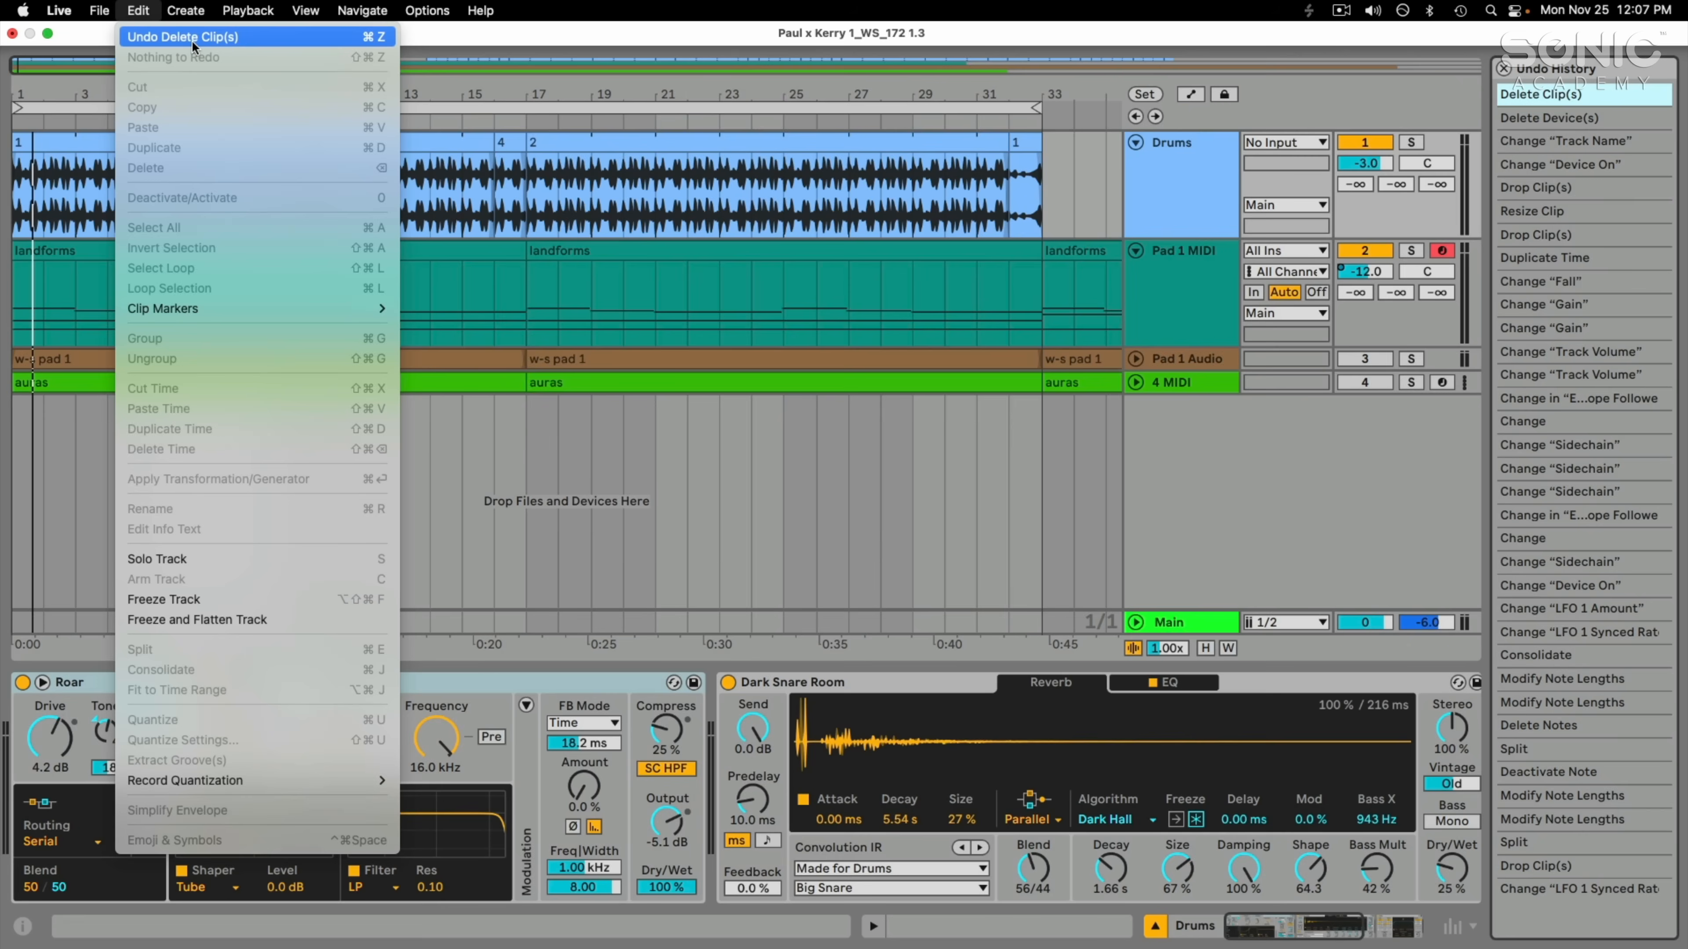
pyautogui.click(143, 10)
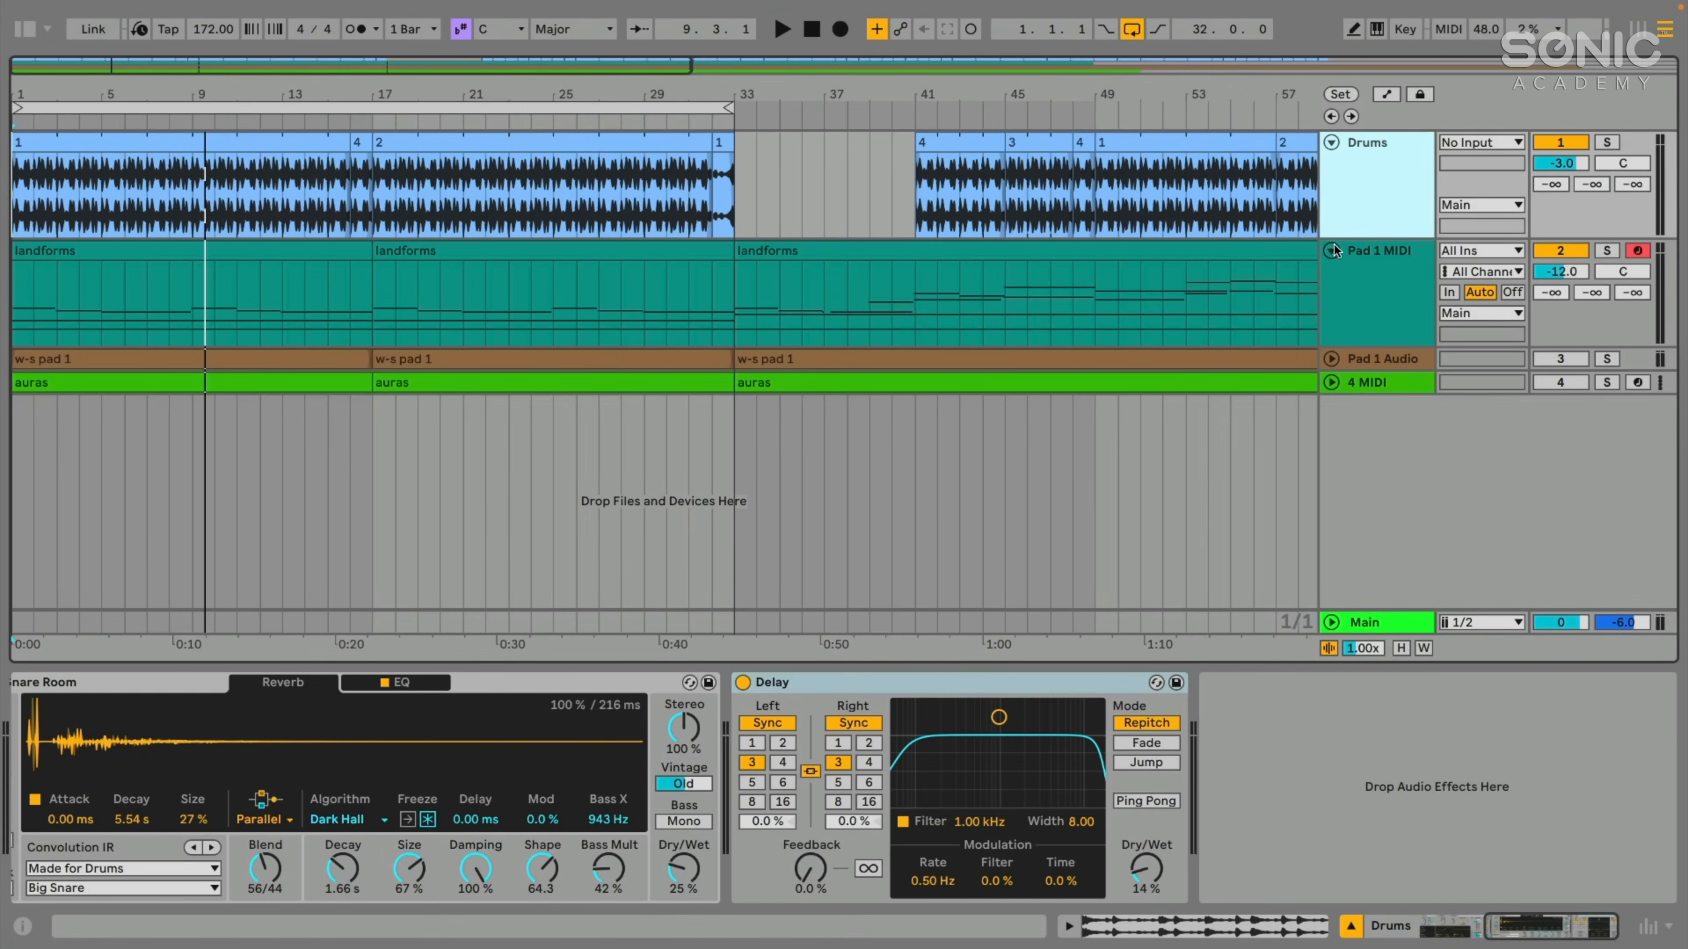
# - Add an Envelope Follower from the Modulators to the Drums track and play the arrangement with the browser hidden
pyautogui.click(23, 30)
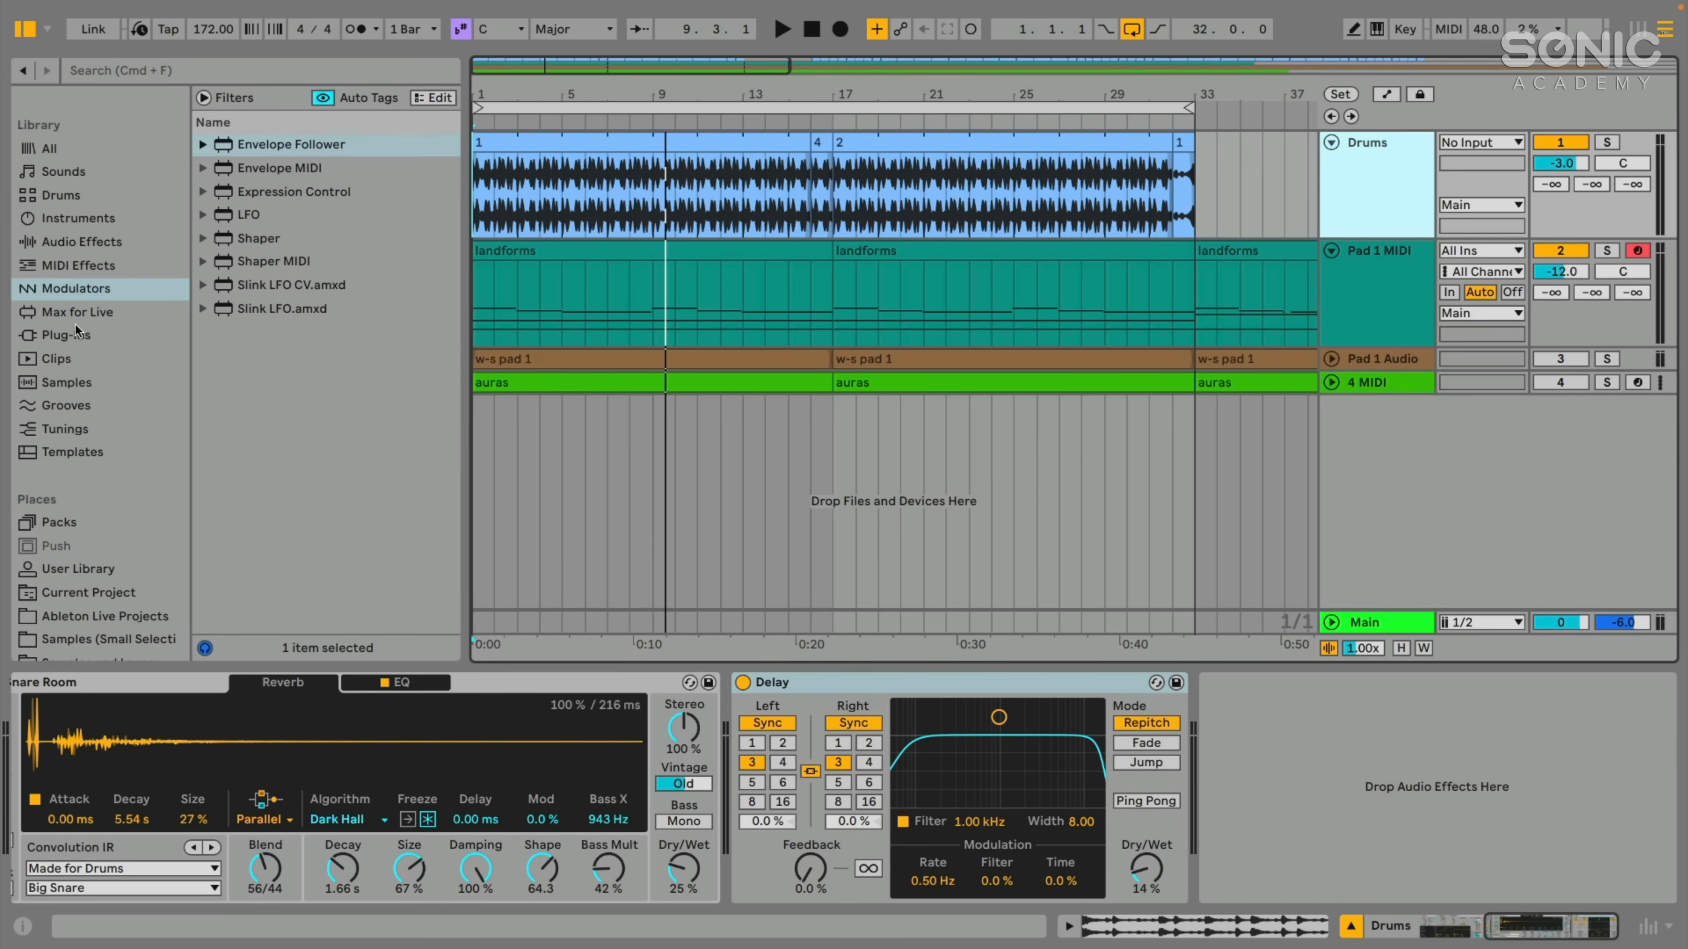
pyautogui.click(75, 295)
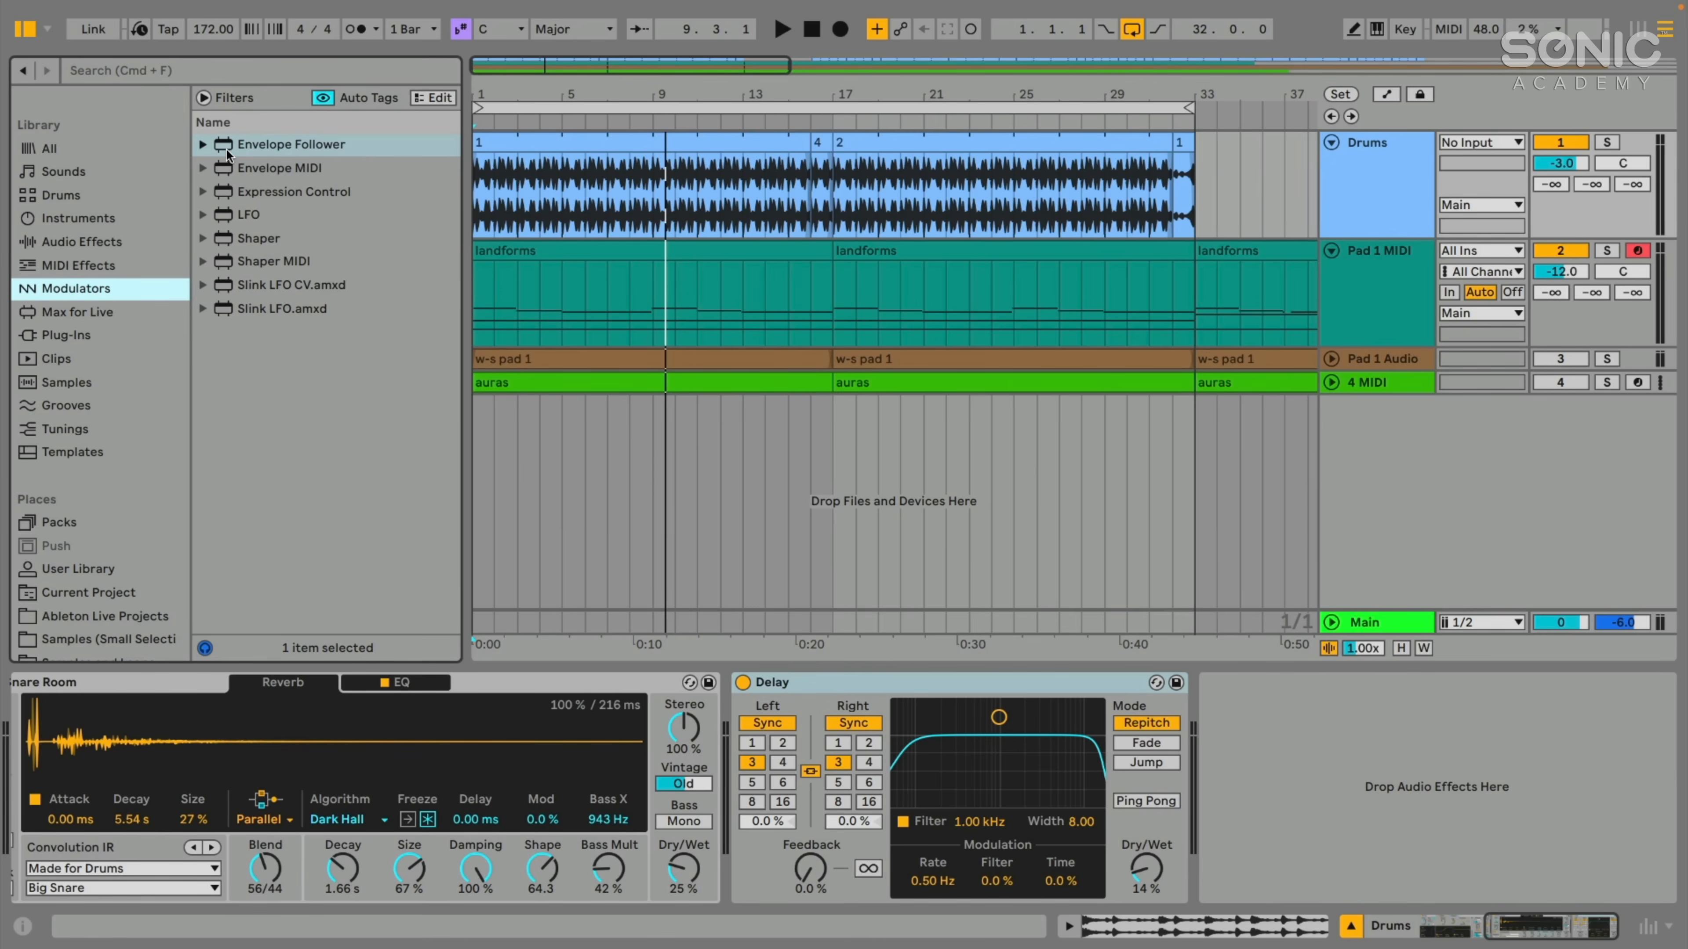
pyautogui.moveTo(225, 146); pyautogui.dragTo(740, 193)
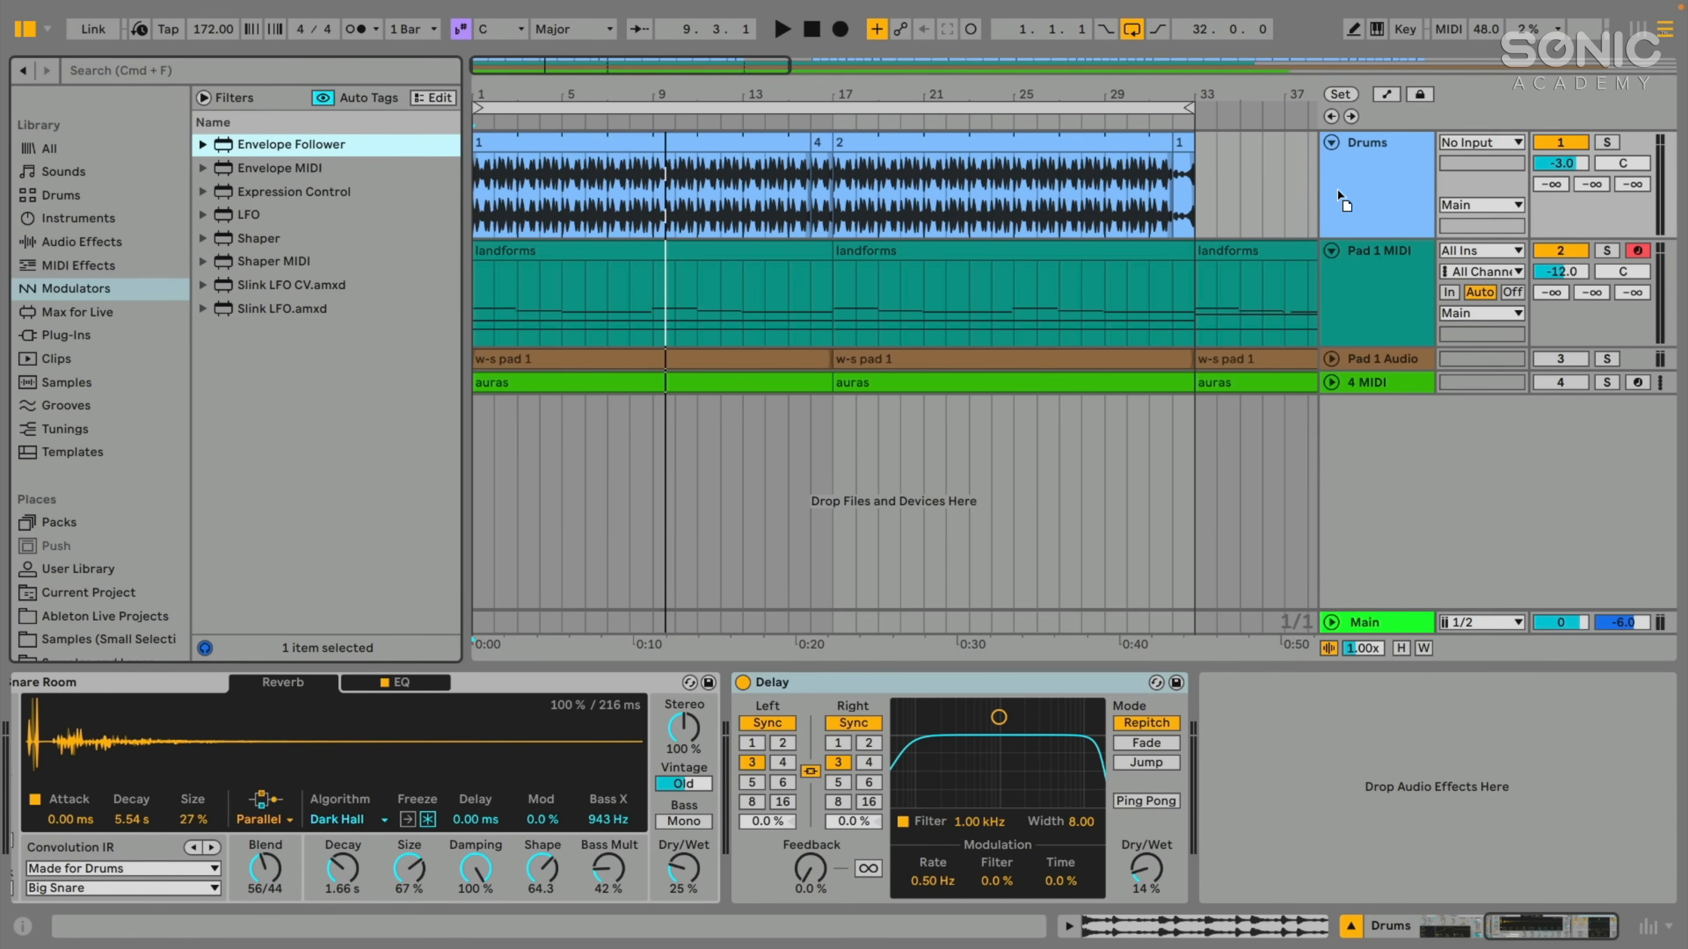
pyautogui.moveTo(1357, 186); pyautogui.dragTo(1358, 188)
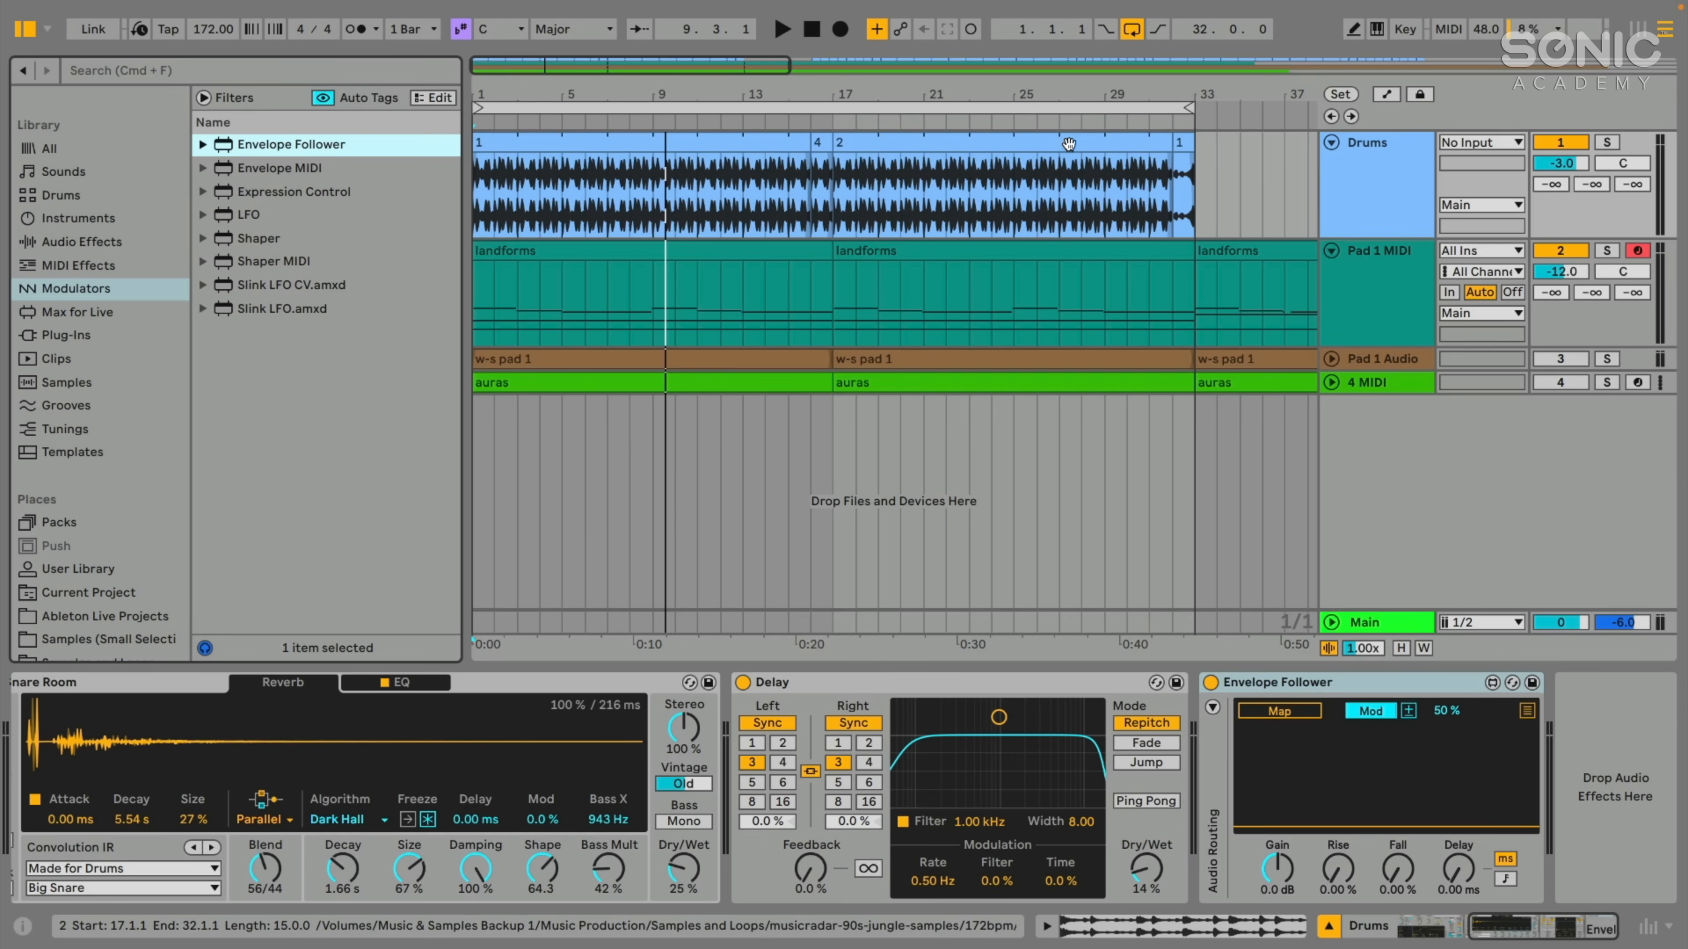
pyautogui.press('space')
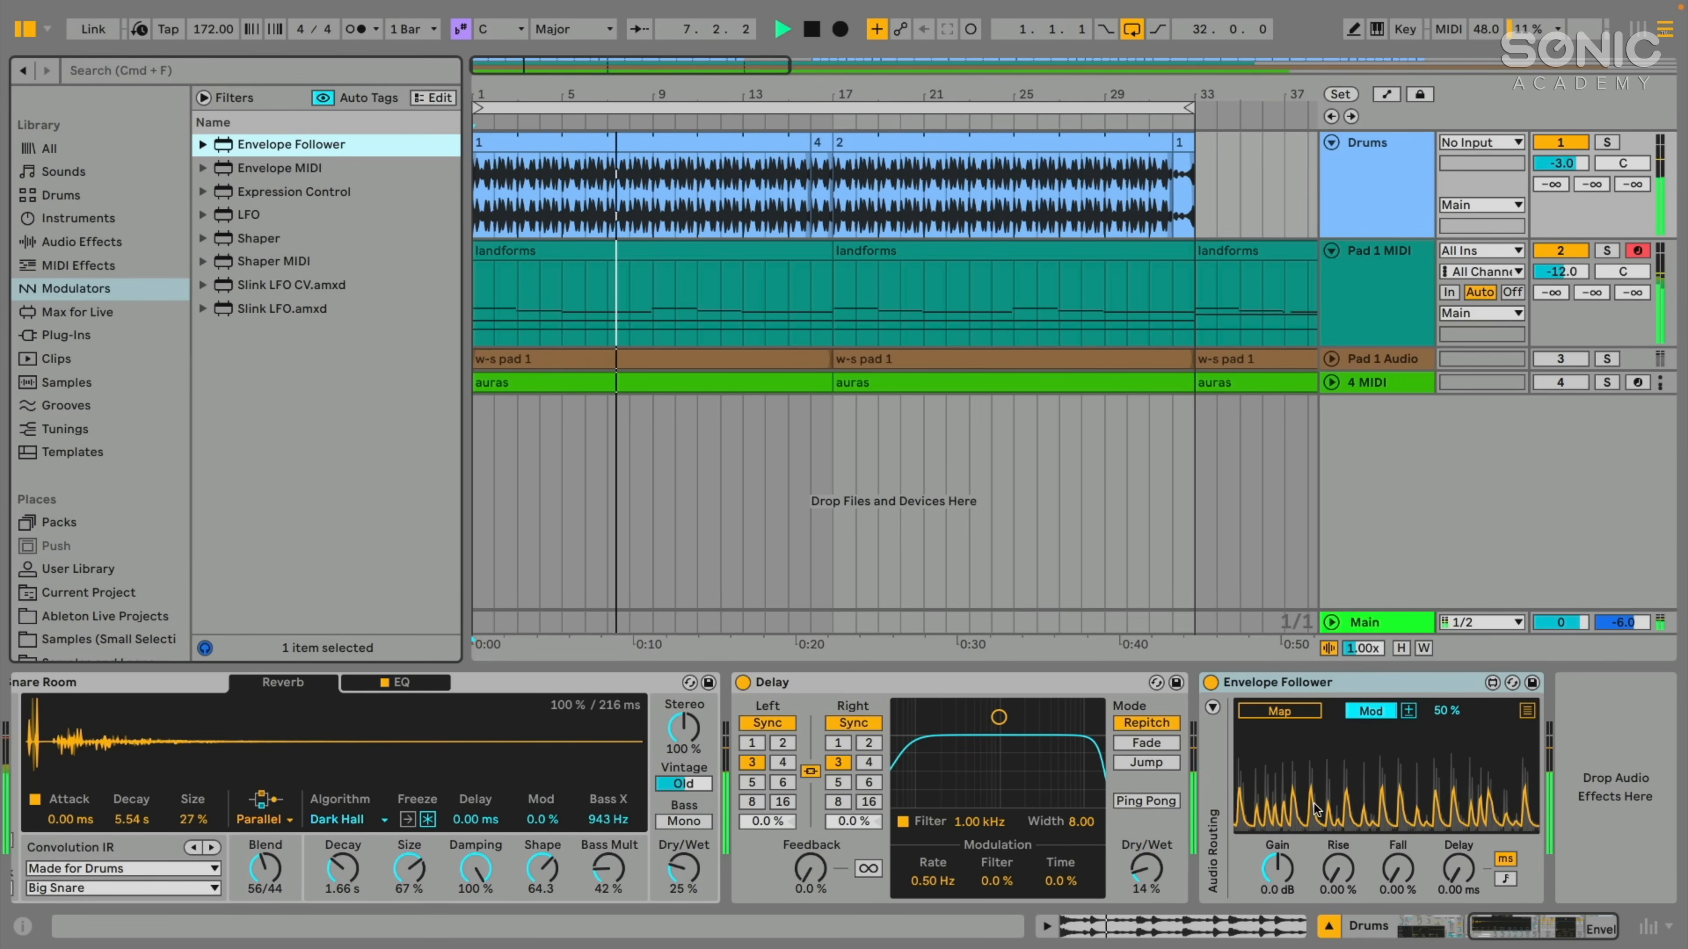
pyautogui.click(17, 30)
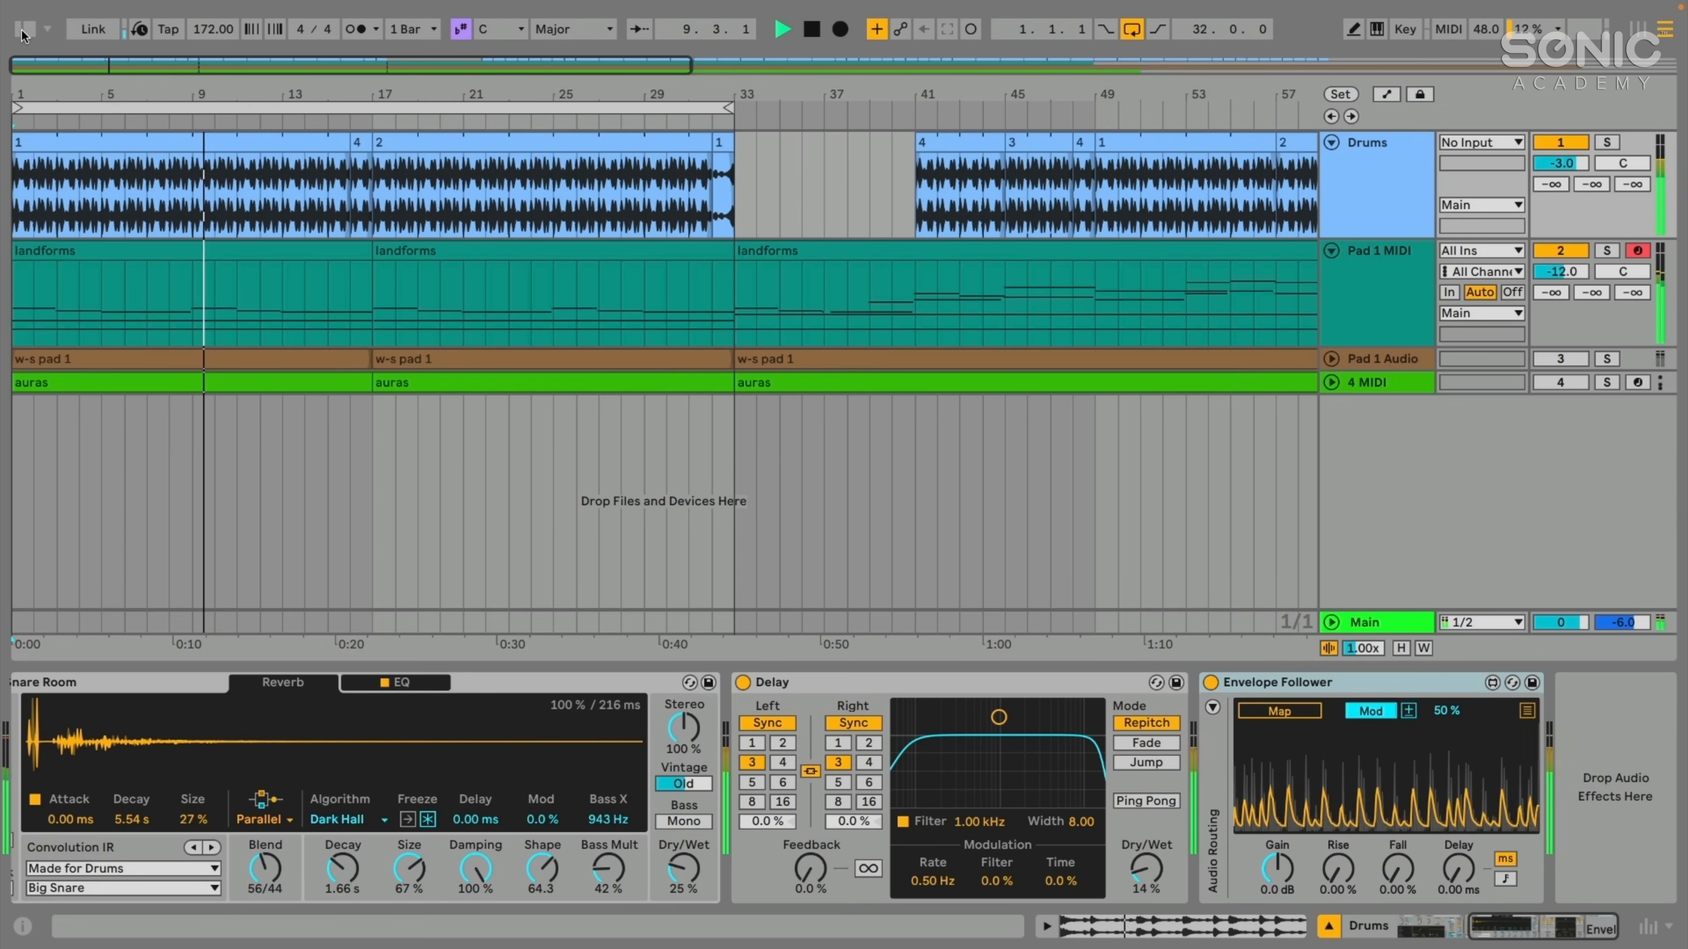
# - Map the Drums track's Envelope Follower to the Pad 1 MIDI track volume
pyautogui.click(1340, 209)
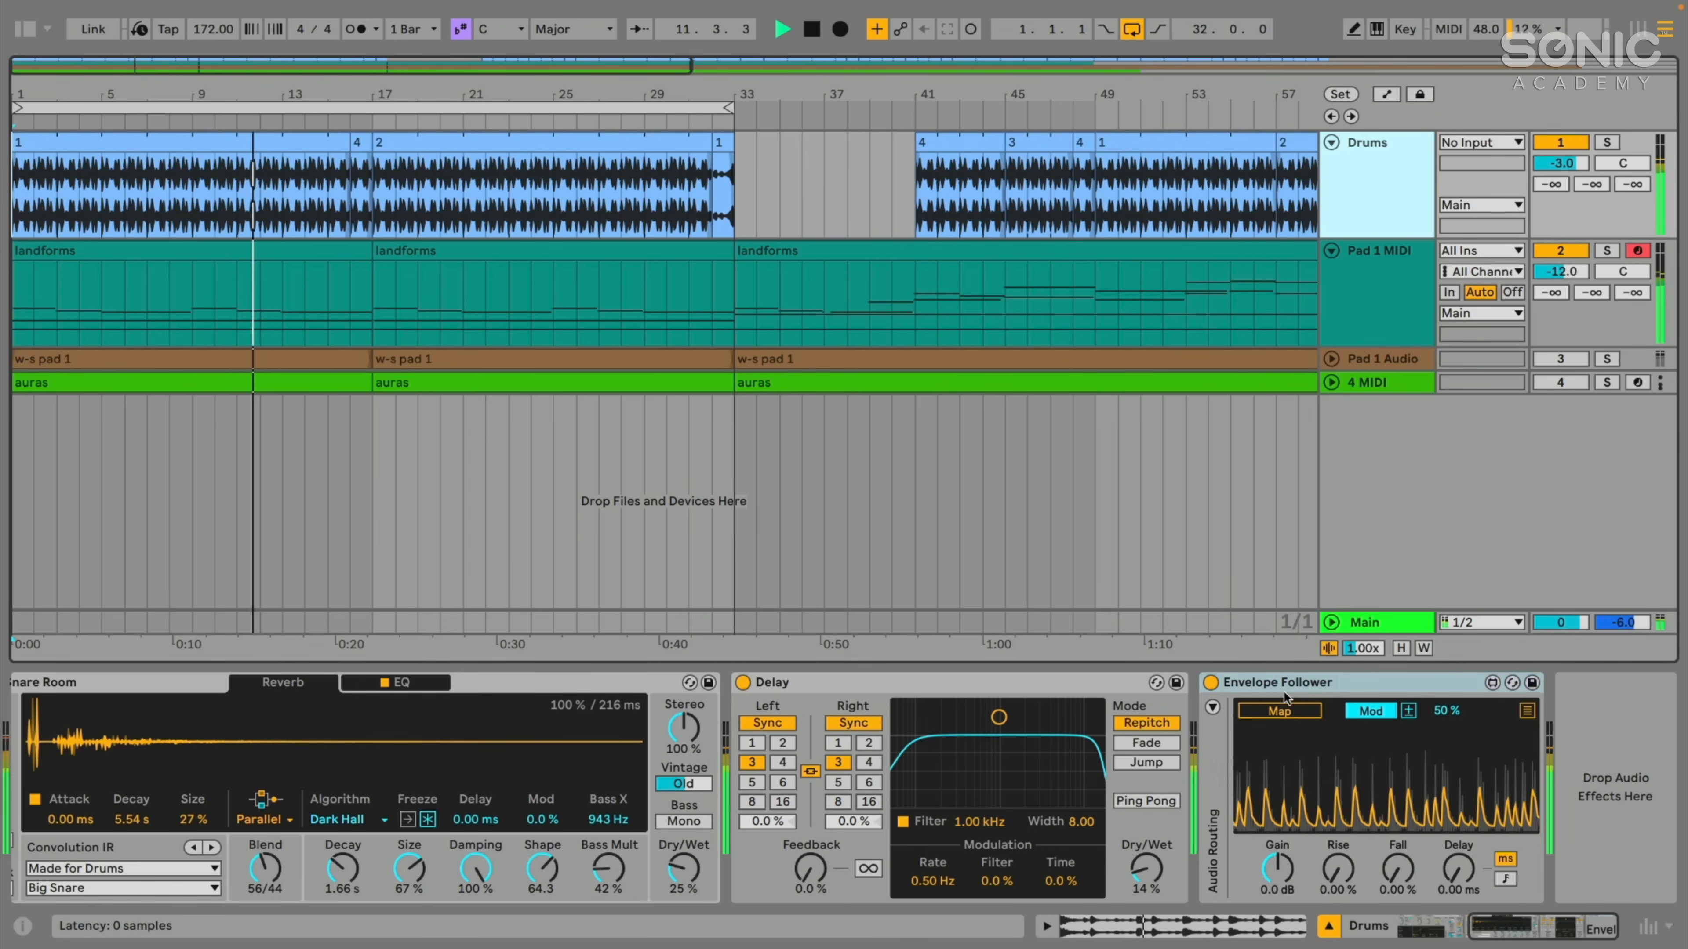
pyautogui.click(1283, 710)
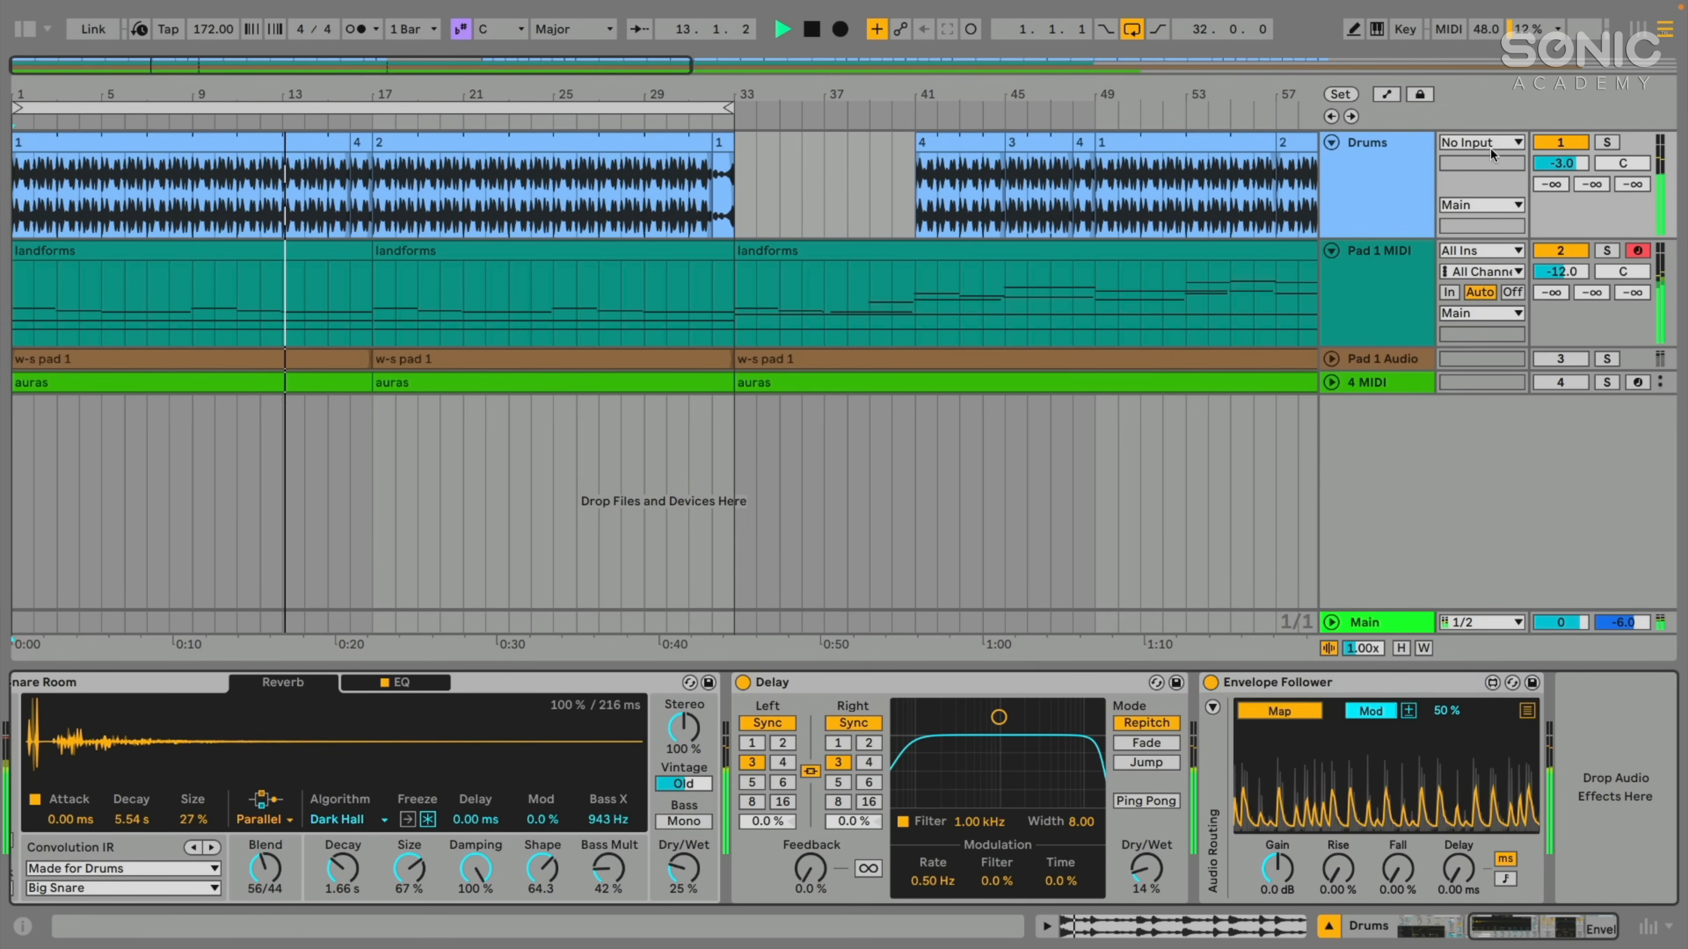
pyautogui.click(1558, 272)
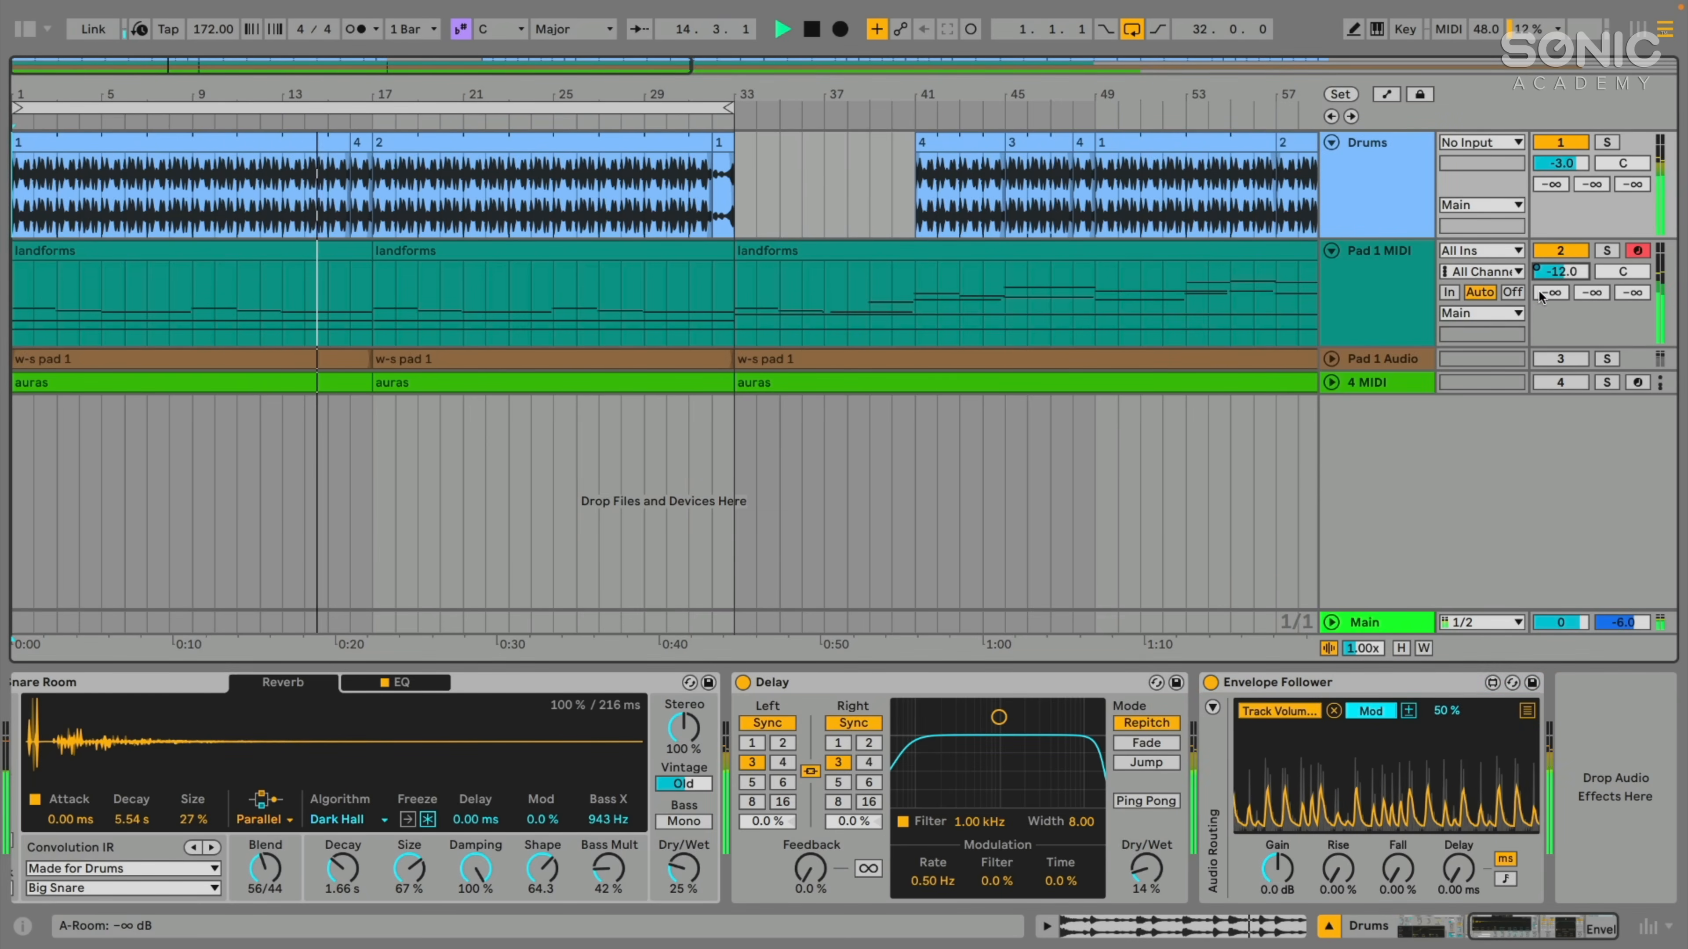
# - Compare the device chains of the Pad 1 MIDI and Drums tracks, and delete the Envelope Follower from Drums
pyautogui.click(1362, 269)
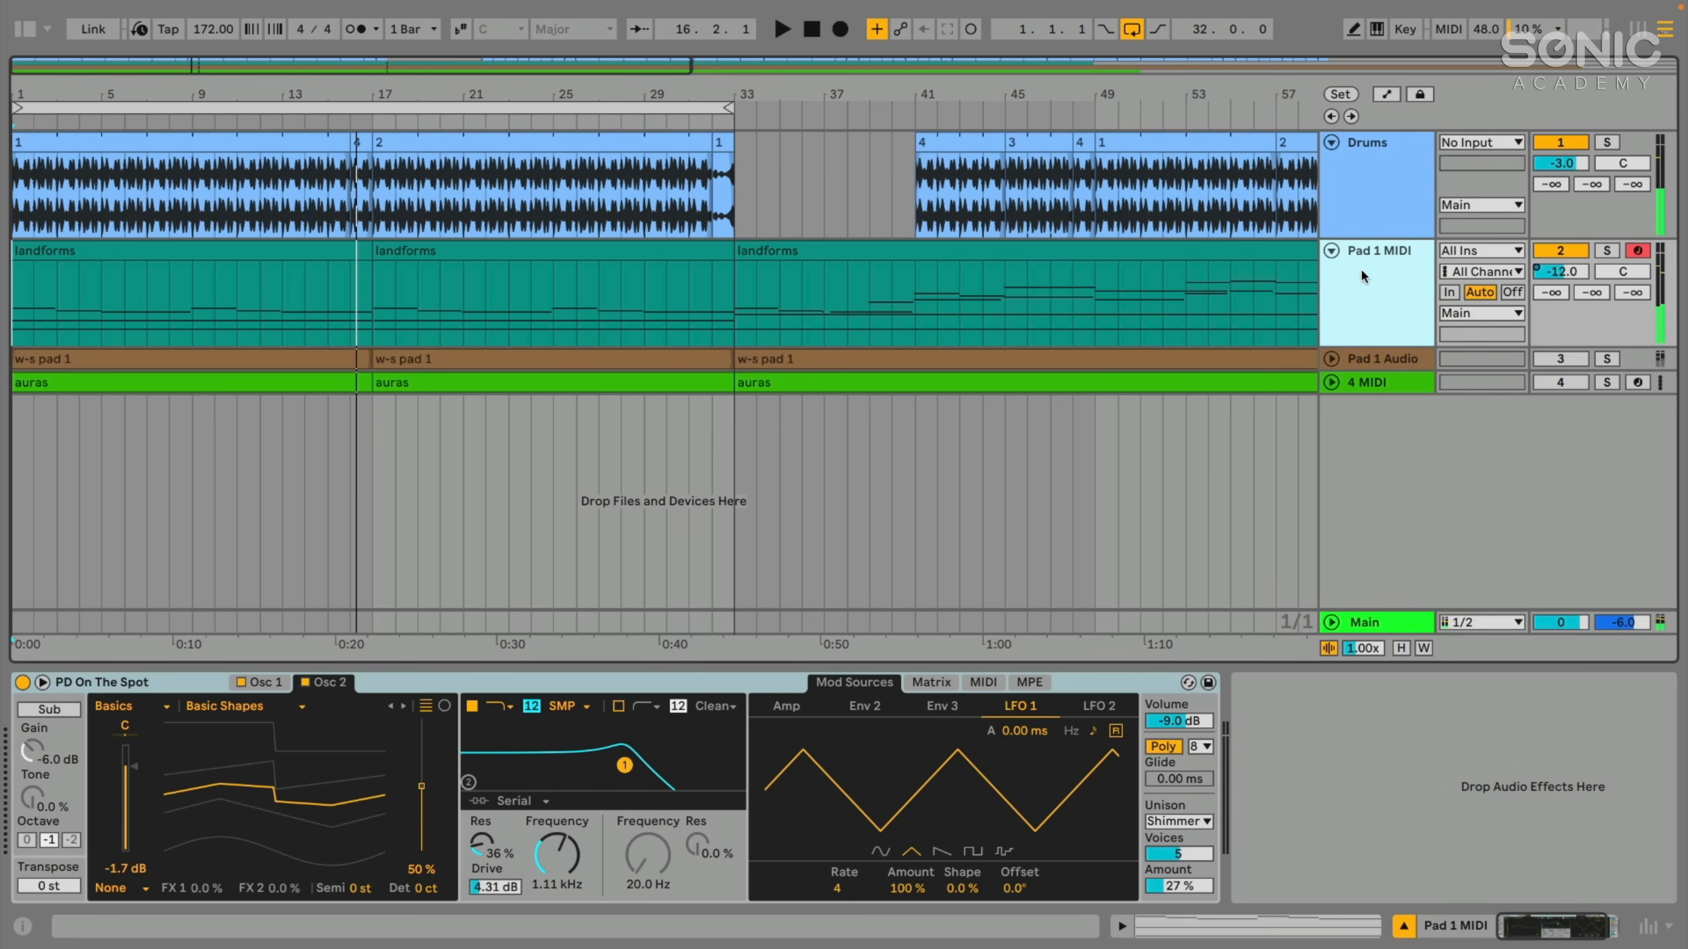
pyautogui.click(1374, 210)
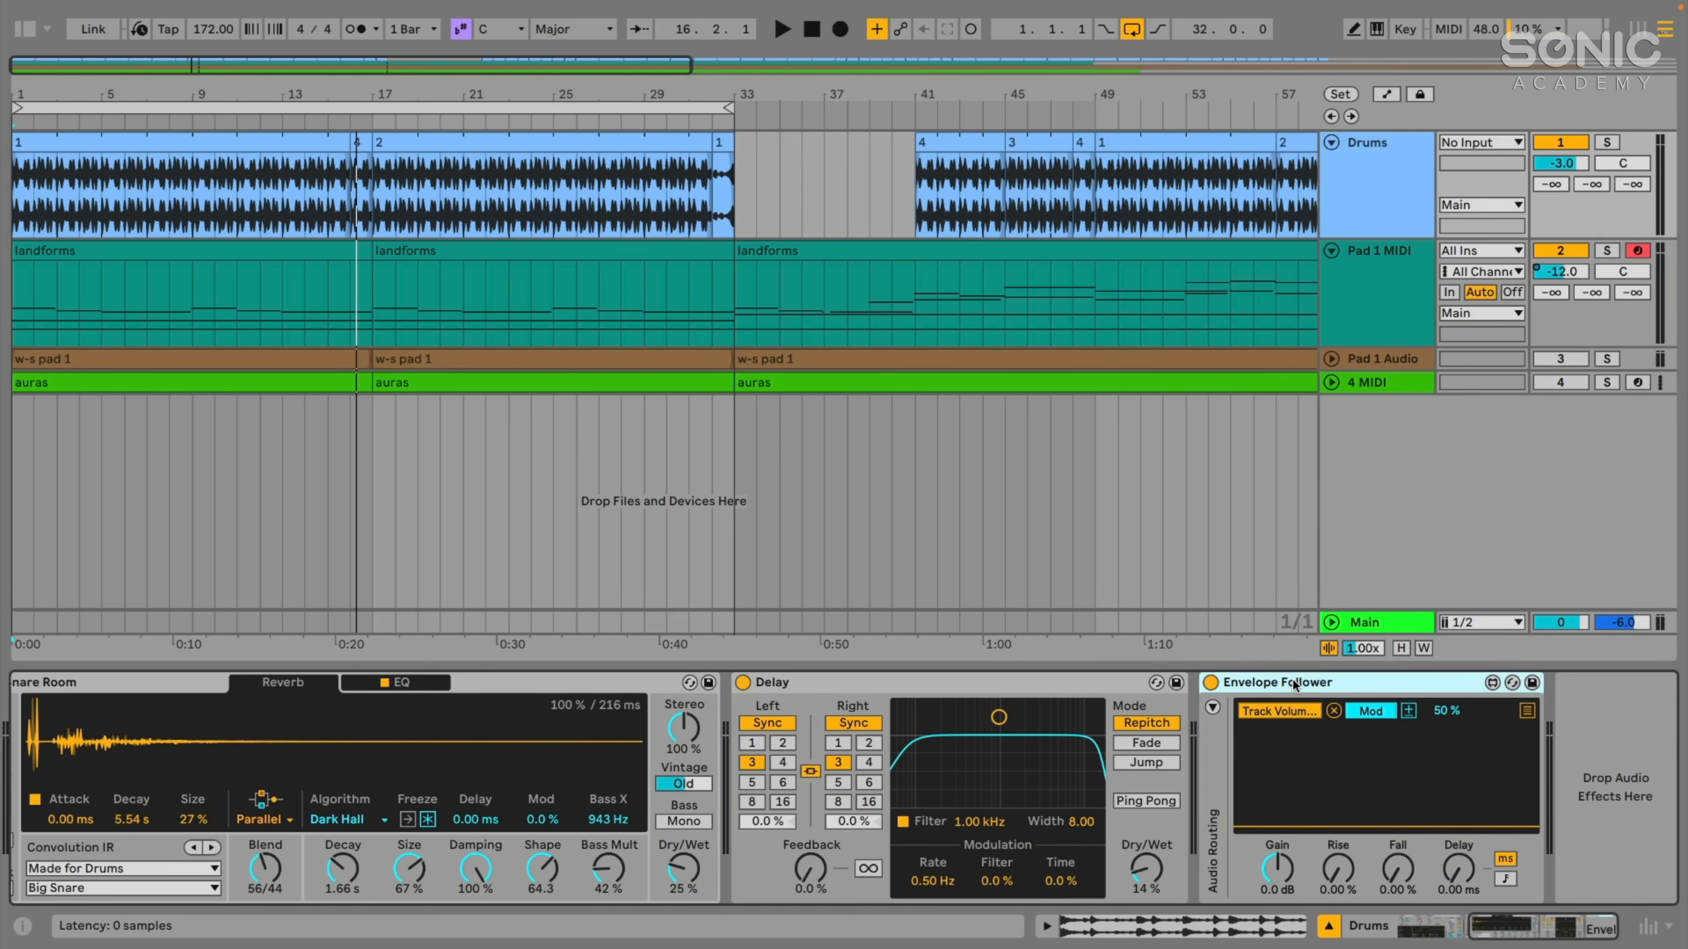
pyautogui.click(1393, 271)
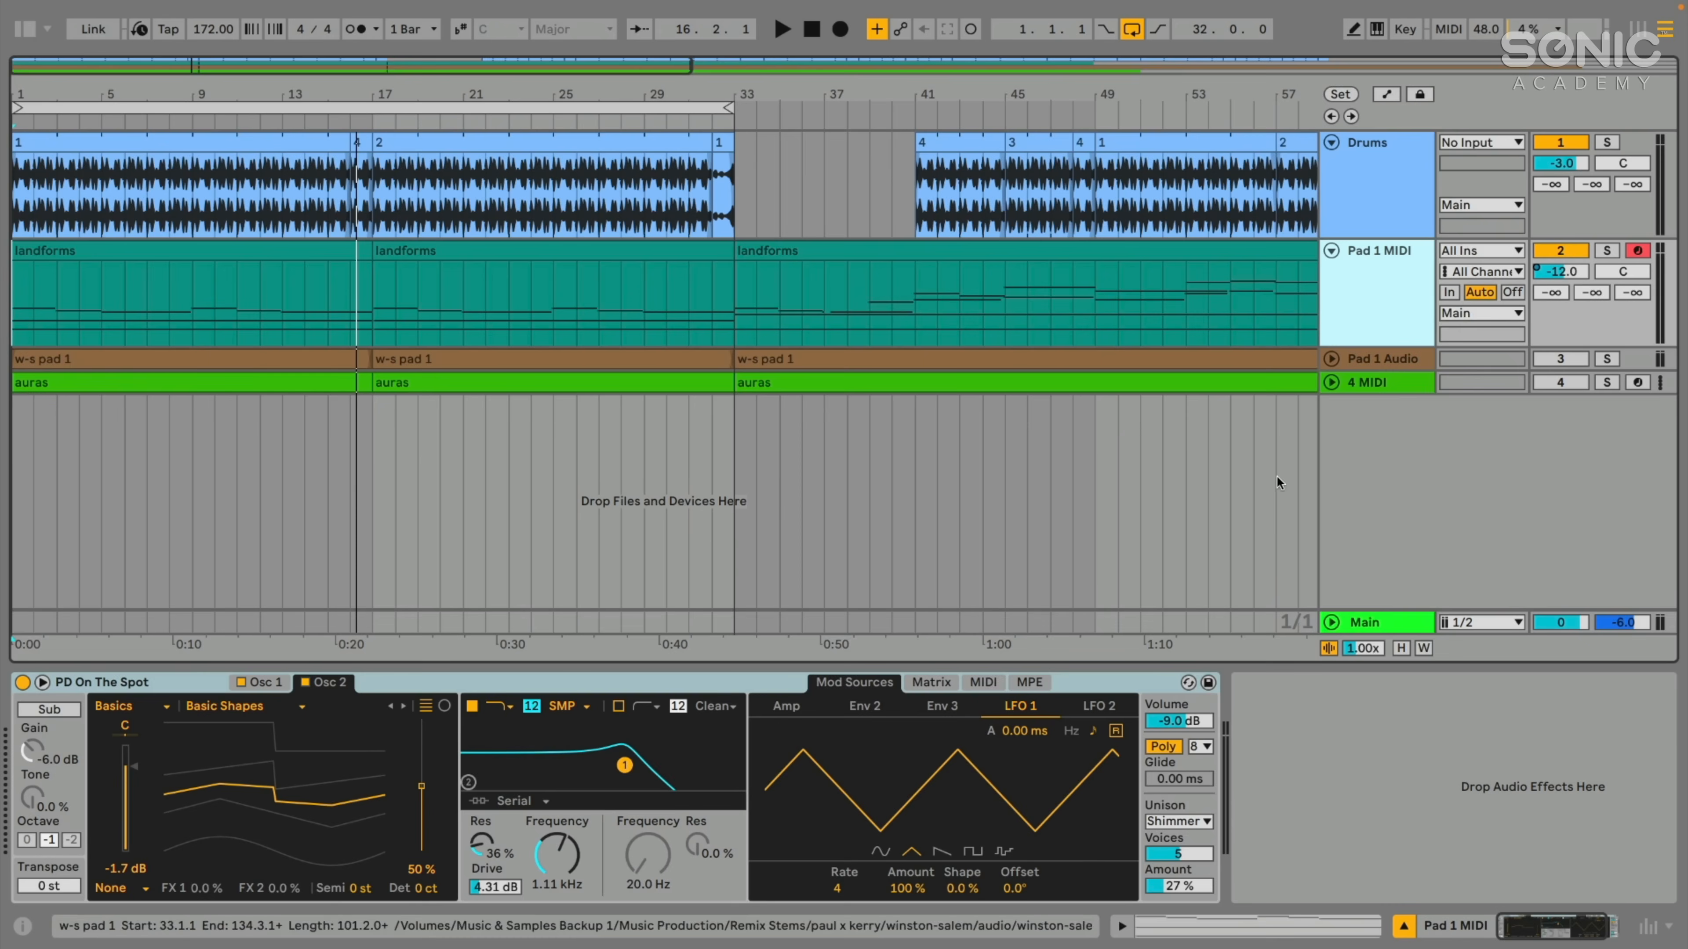
pyautogui.click(1378, 213)
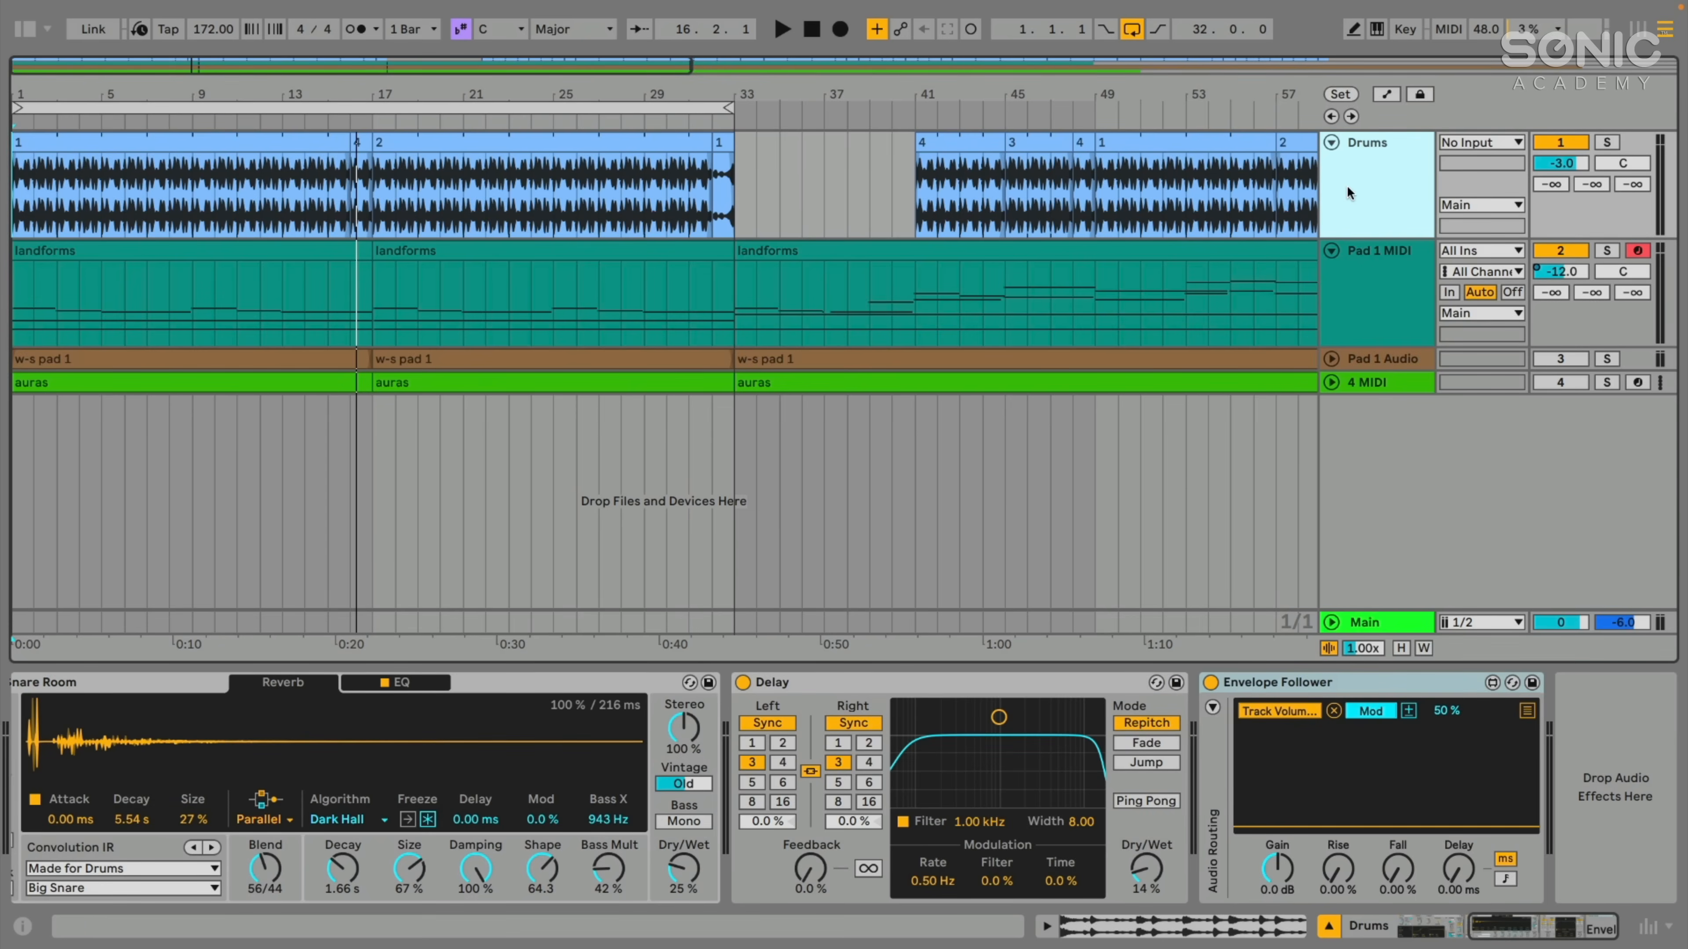
pyautogui.click(1365, 308)
pyautogui.click(1380, 212)
pyautogui.click(1284, 683)
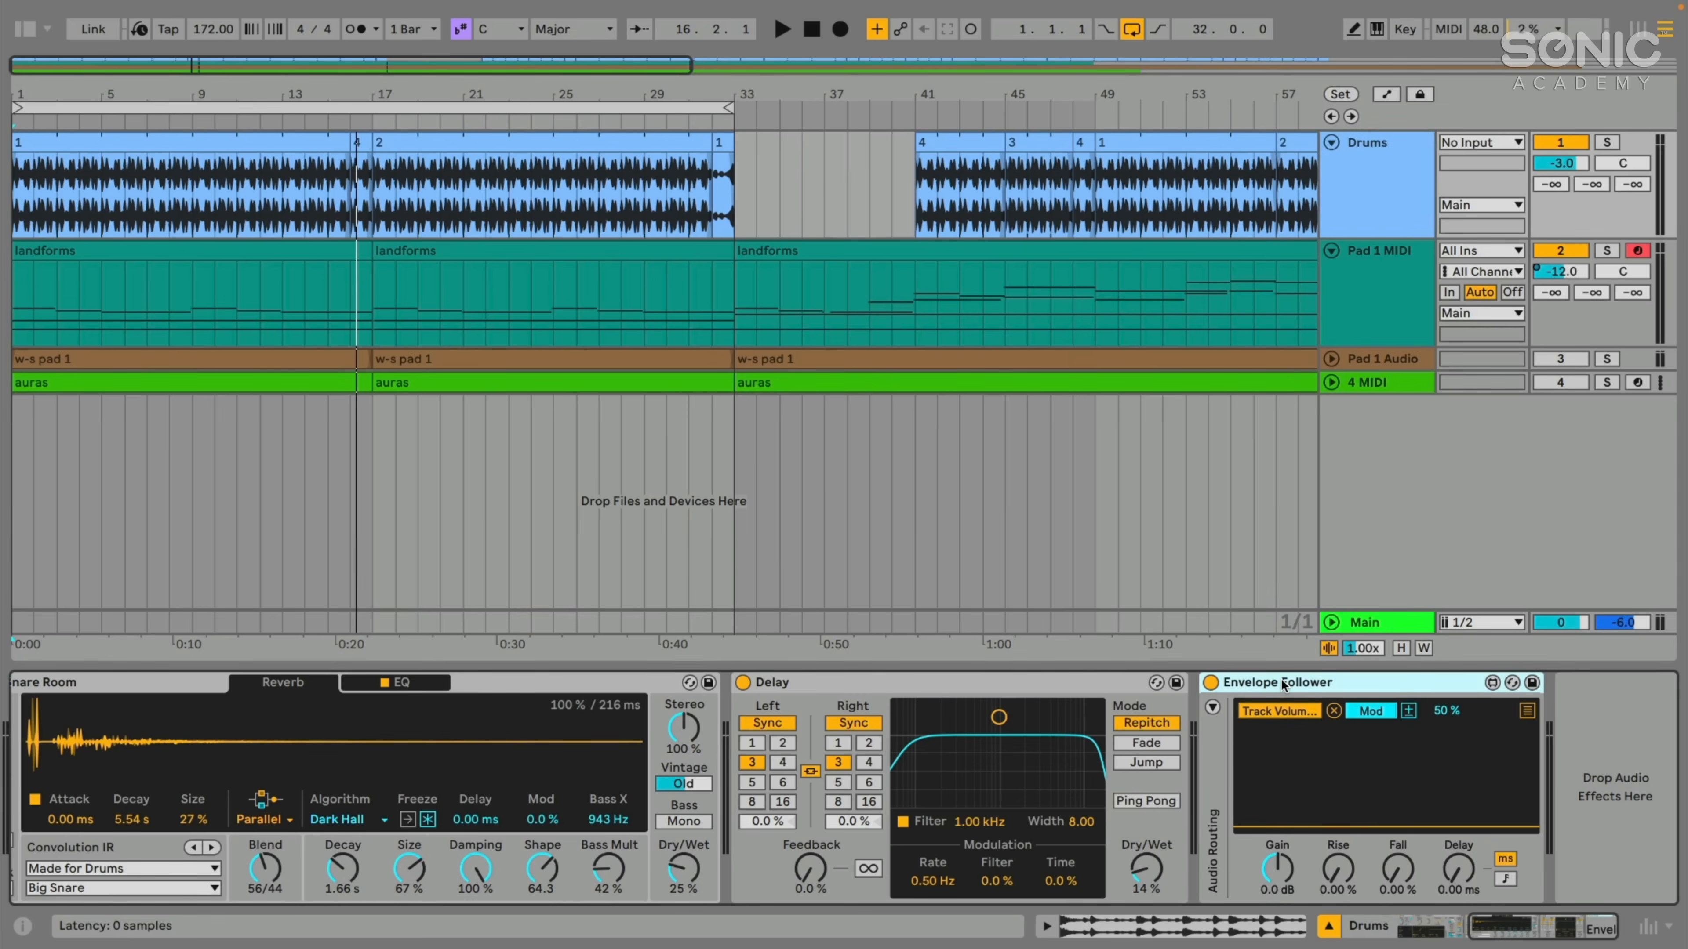
pyautogui.press('Delete')
# - Add an Envelope Follower from the Modulators to the Pad 1 MIDI track
pyautogui.click(27, 31)
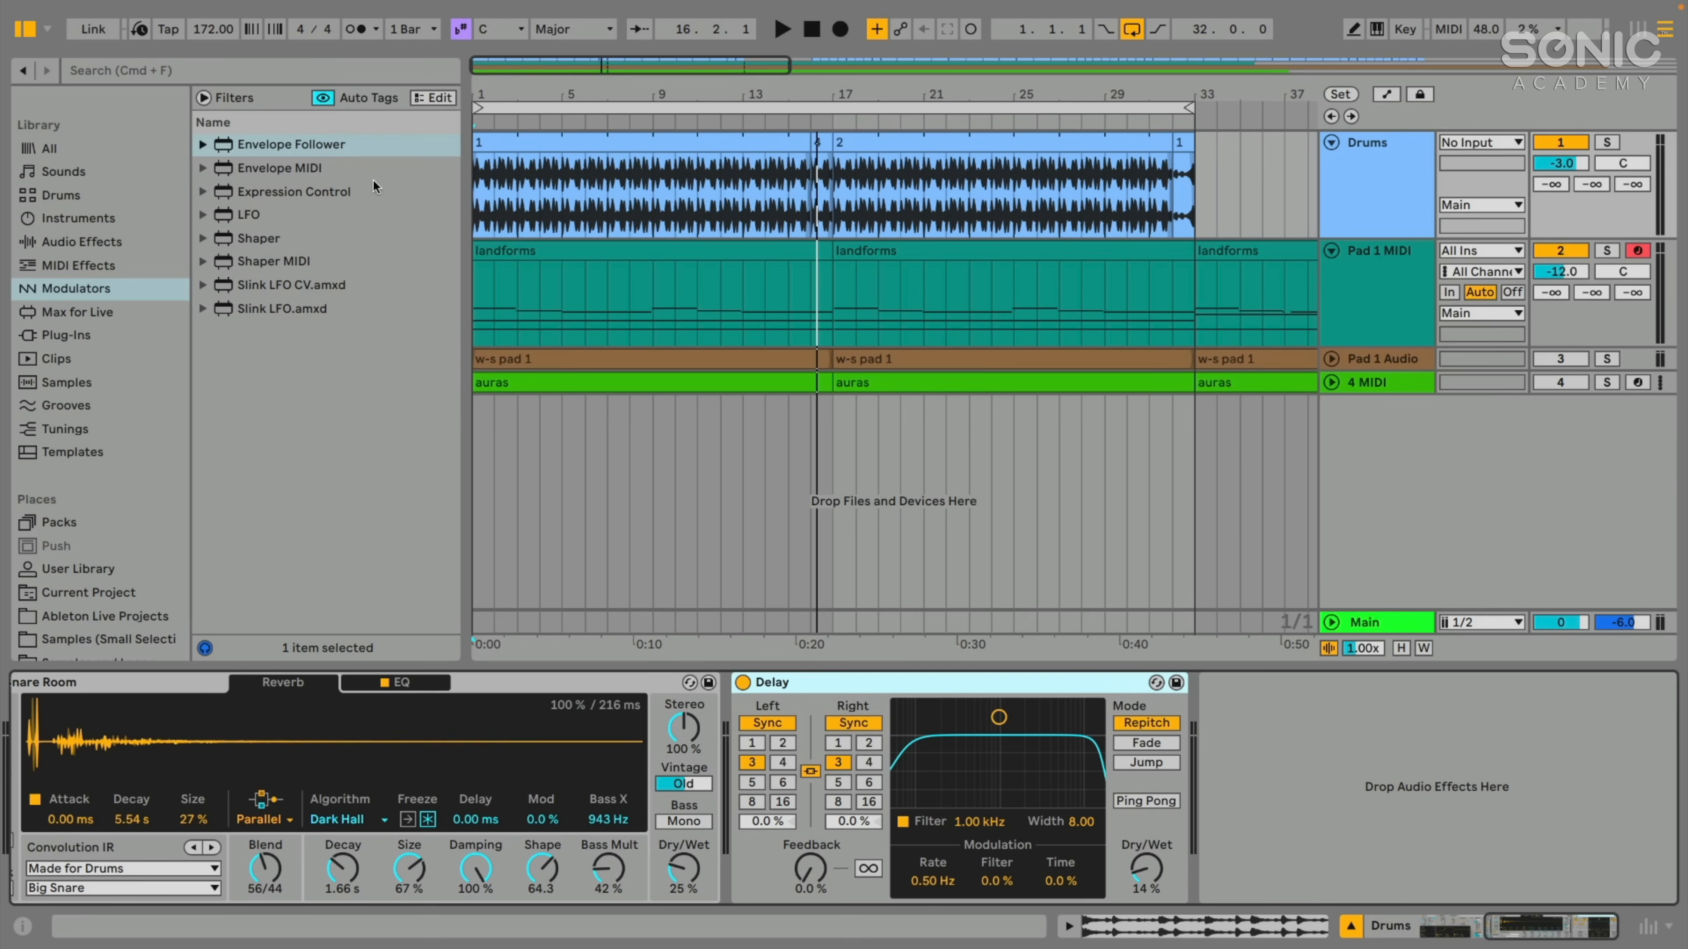
pyautogui.click(259, 145)
pyautogui.moveTo(1169, 178); pyautogui.dragTo(1339, 284)
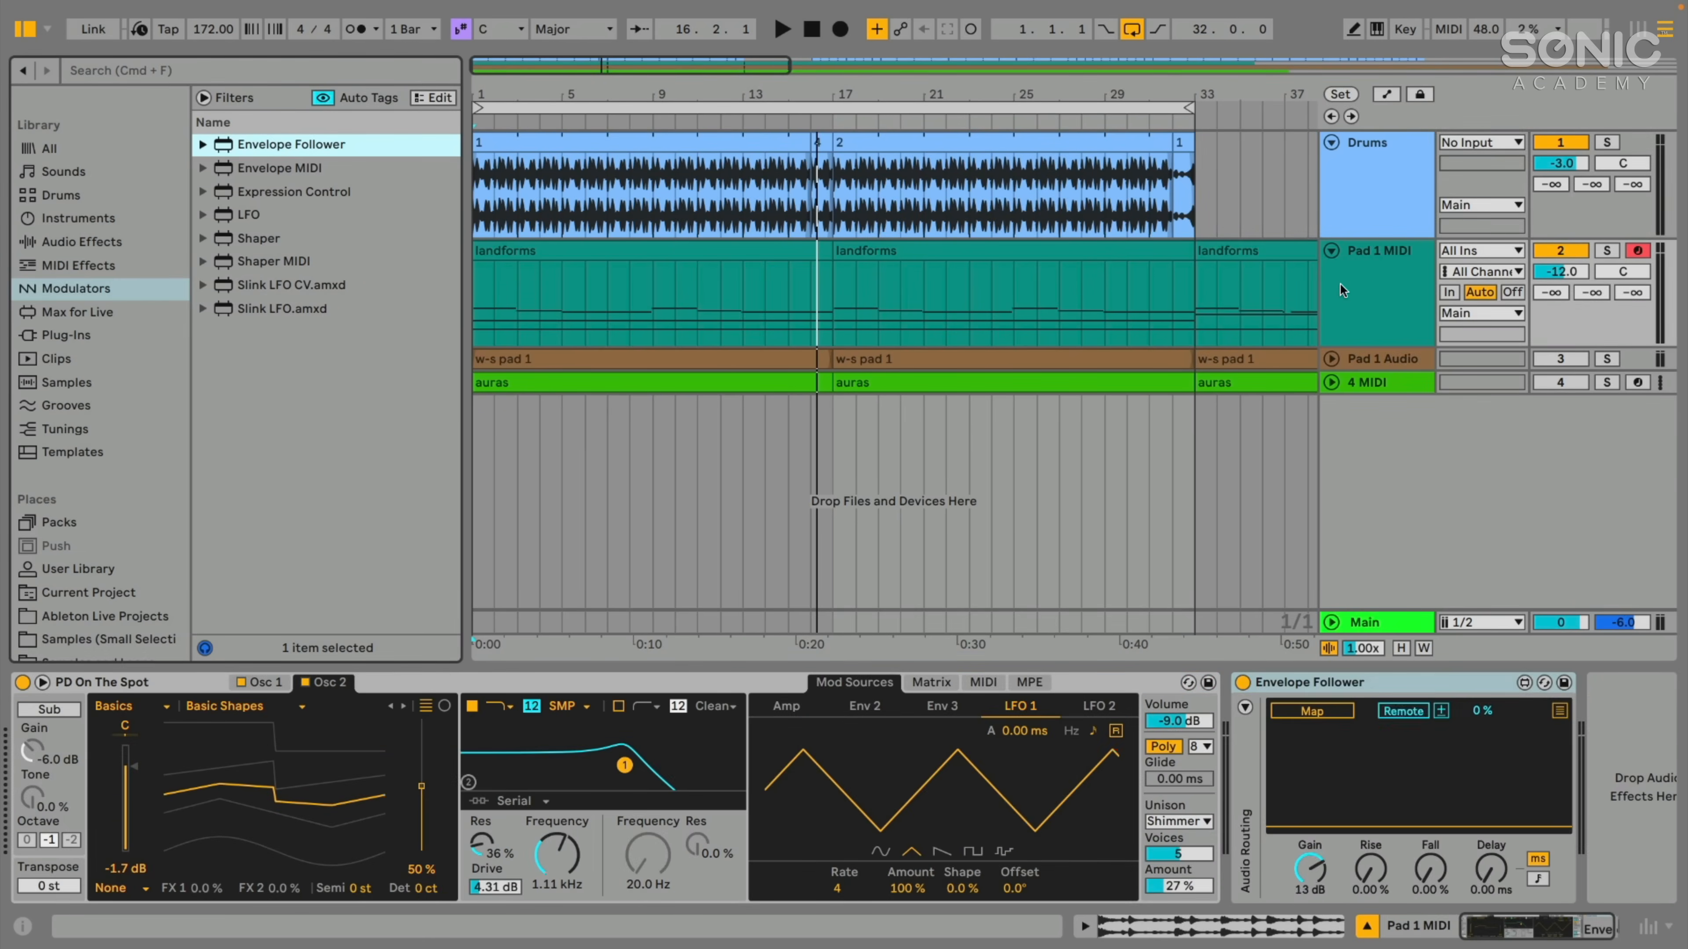
# - Reveal the Envelope Follower's audio routing, hide the browser and enable Sidechain with Drums as the audio source
pyautogui.click(1245, 708)
pyautogui.click(1291, 685)
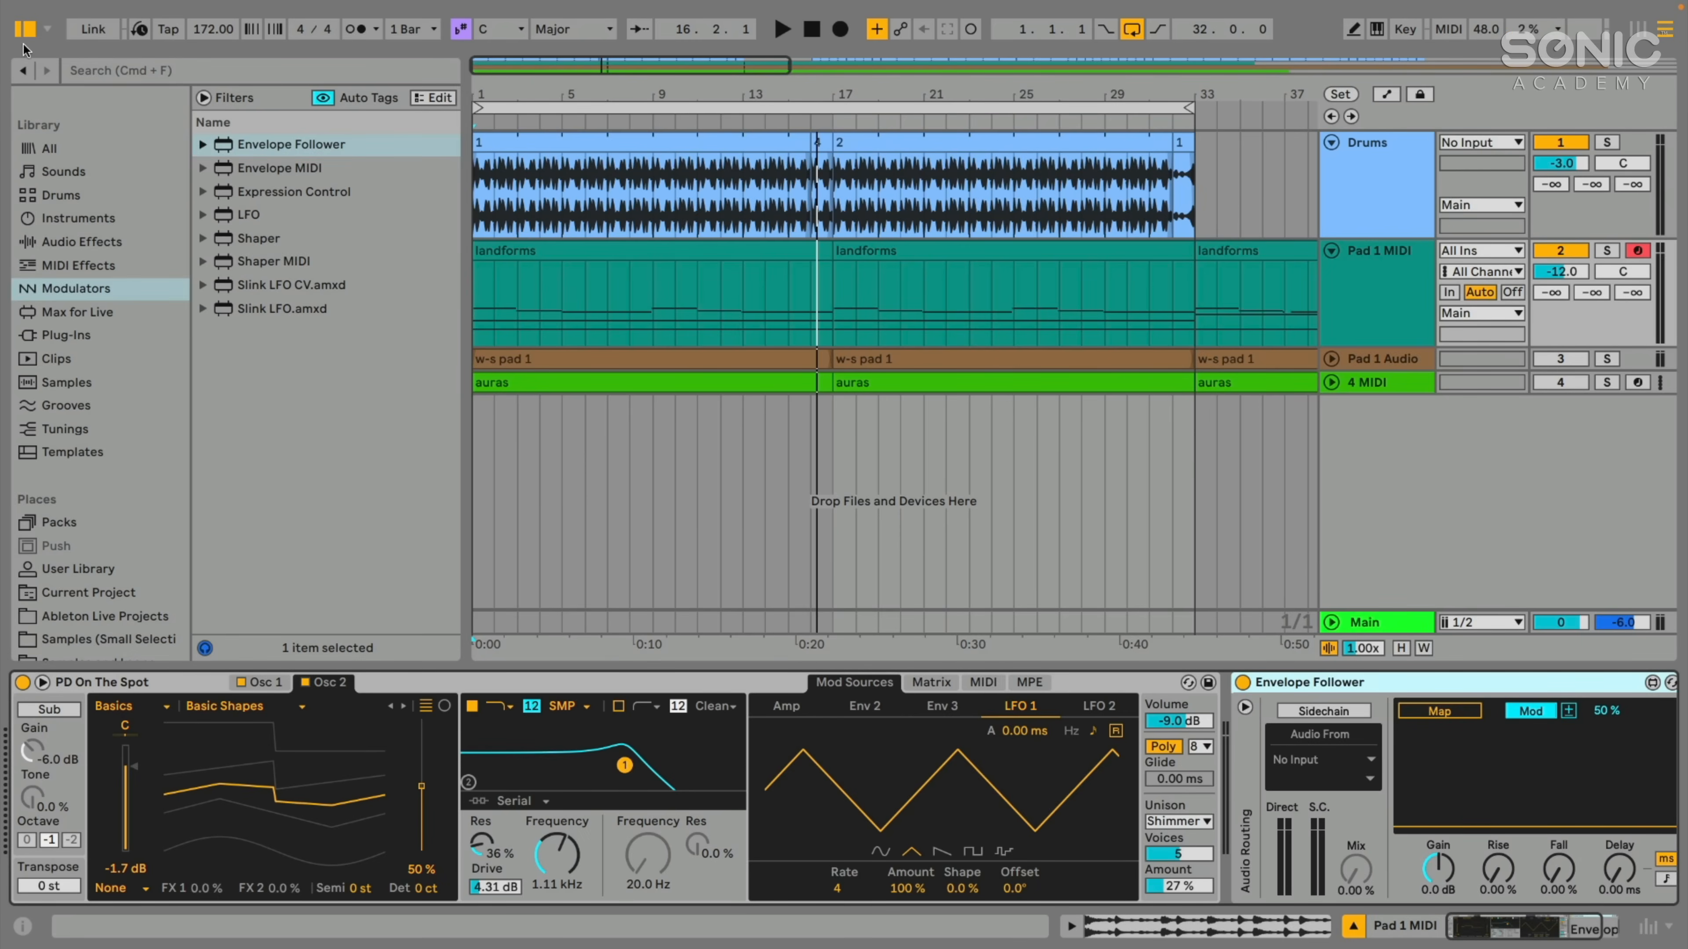
pyautogui.click(25, 29)
pyautogui.hscroll(3, 1234, 730)
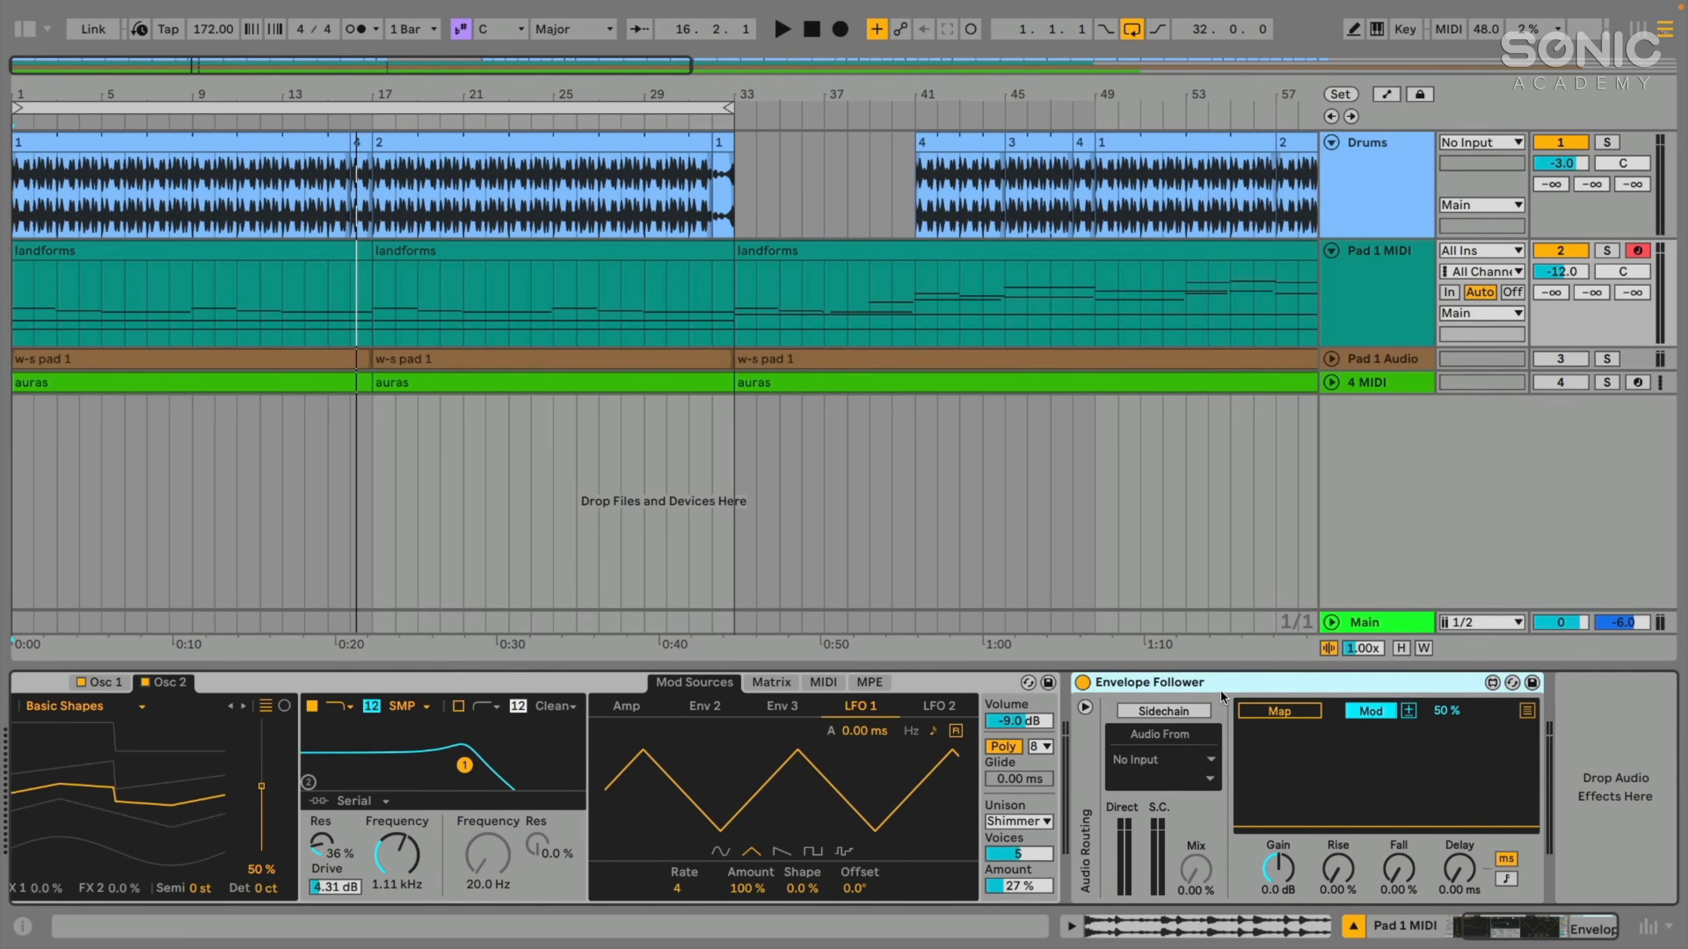
pyautogui.click(1143, 713)
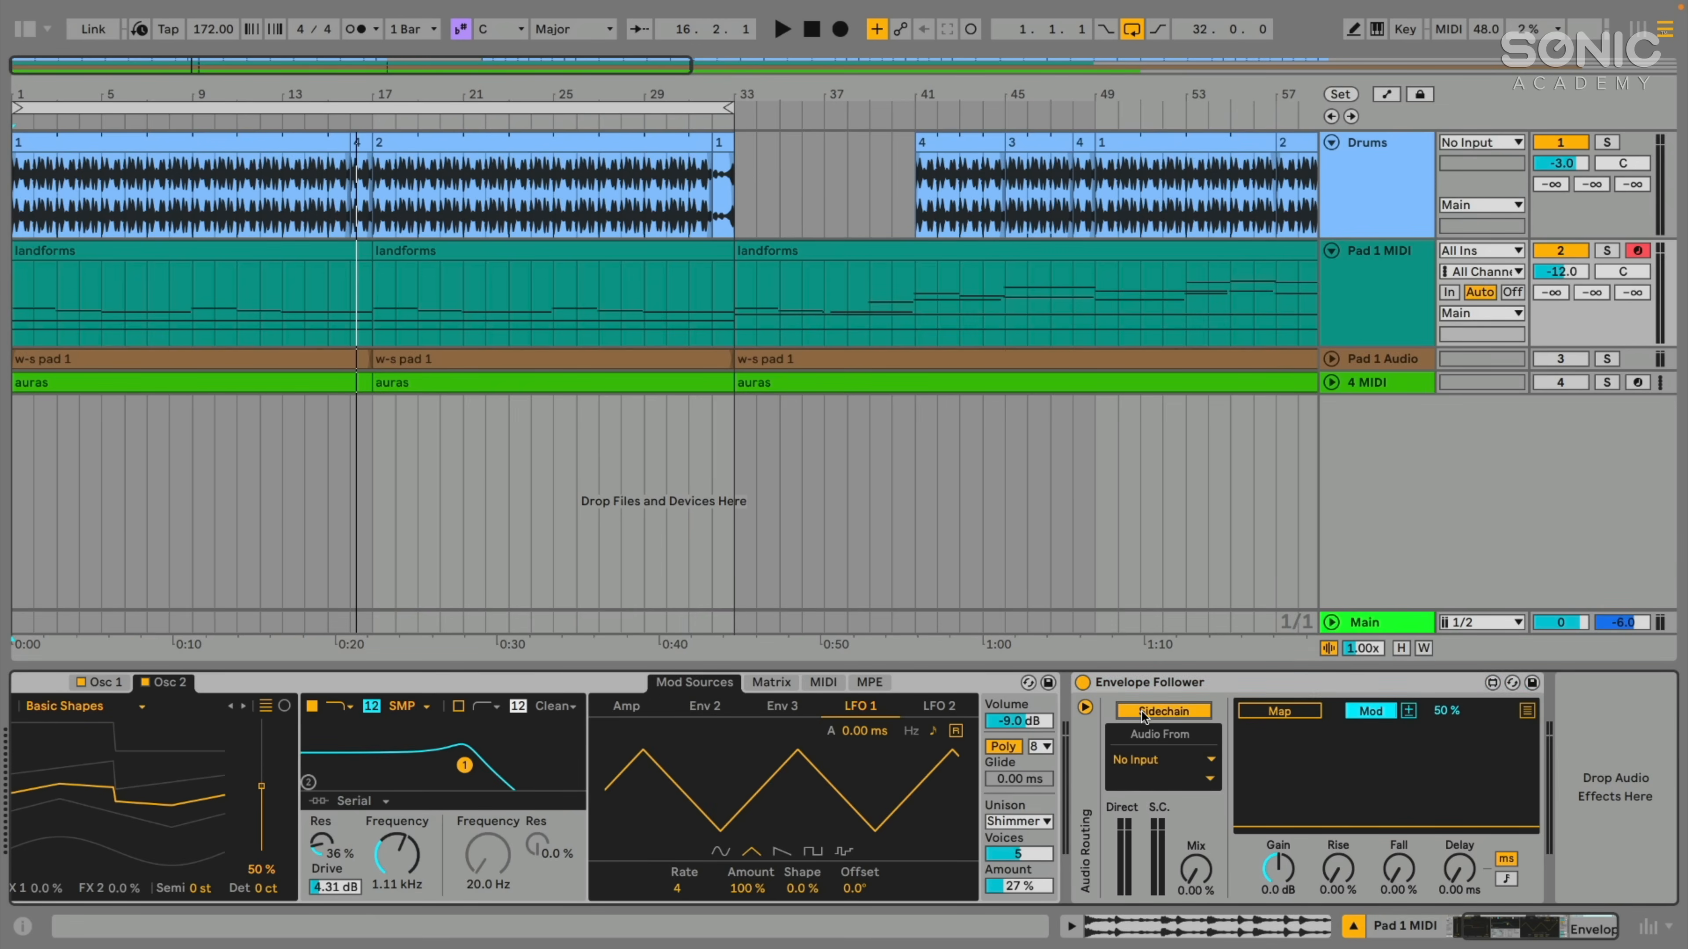
pyautogui.click(1141, 762)
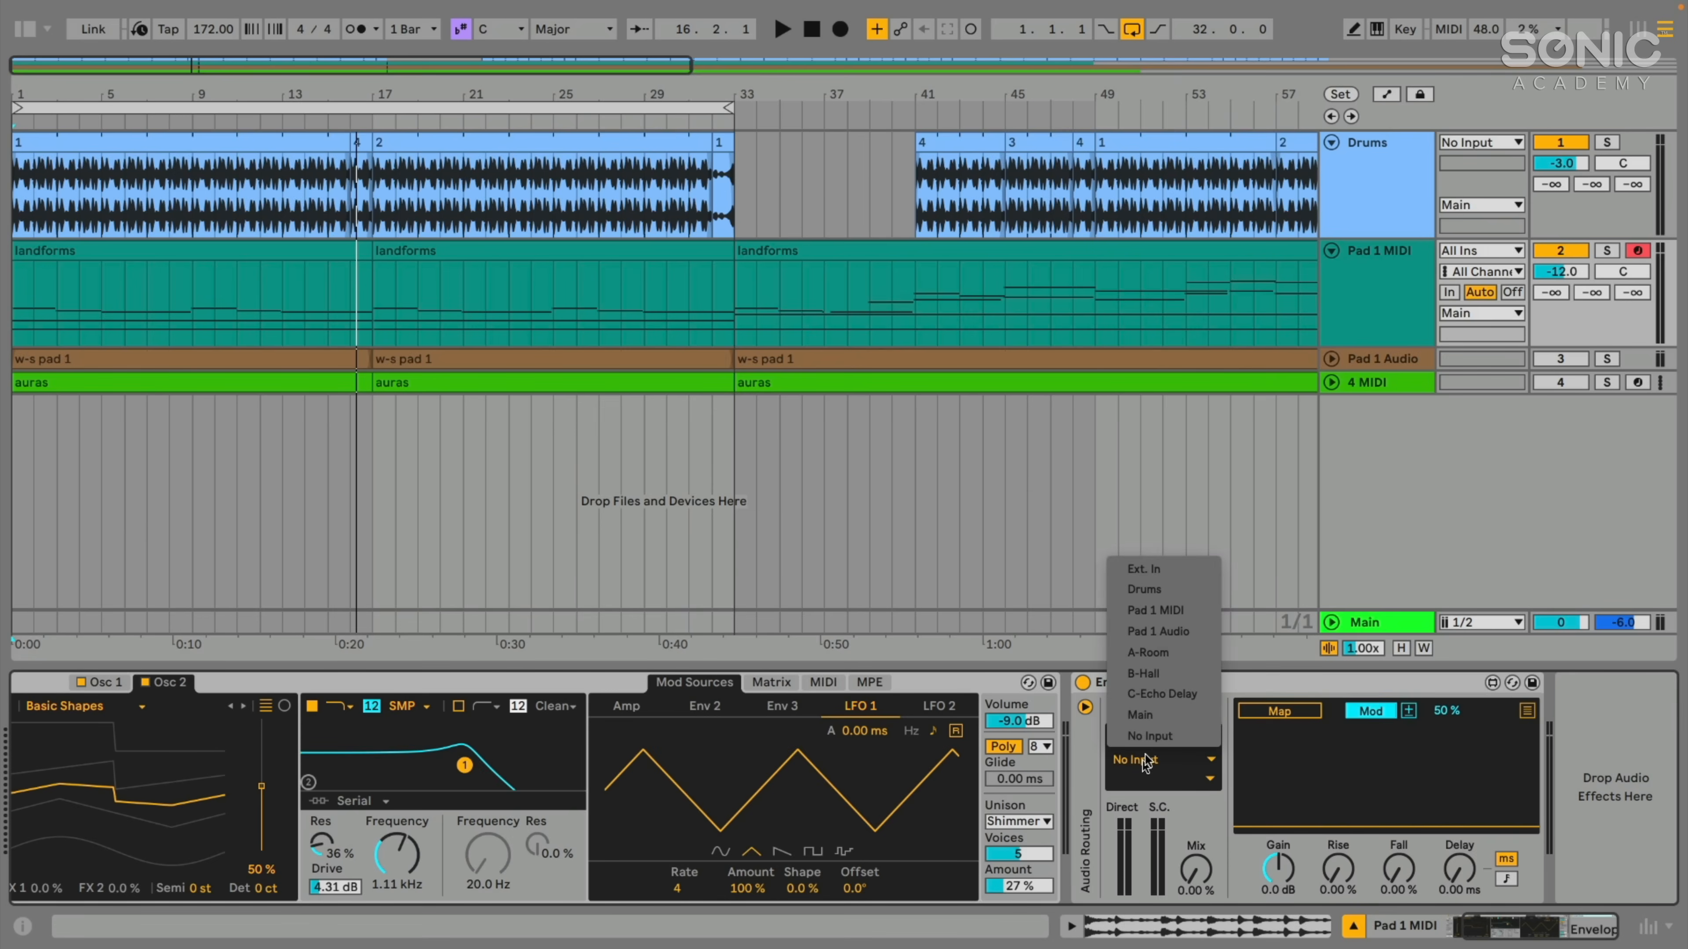
pyautogui.click(1163, 590)
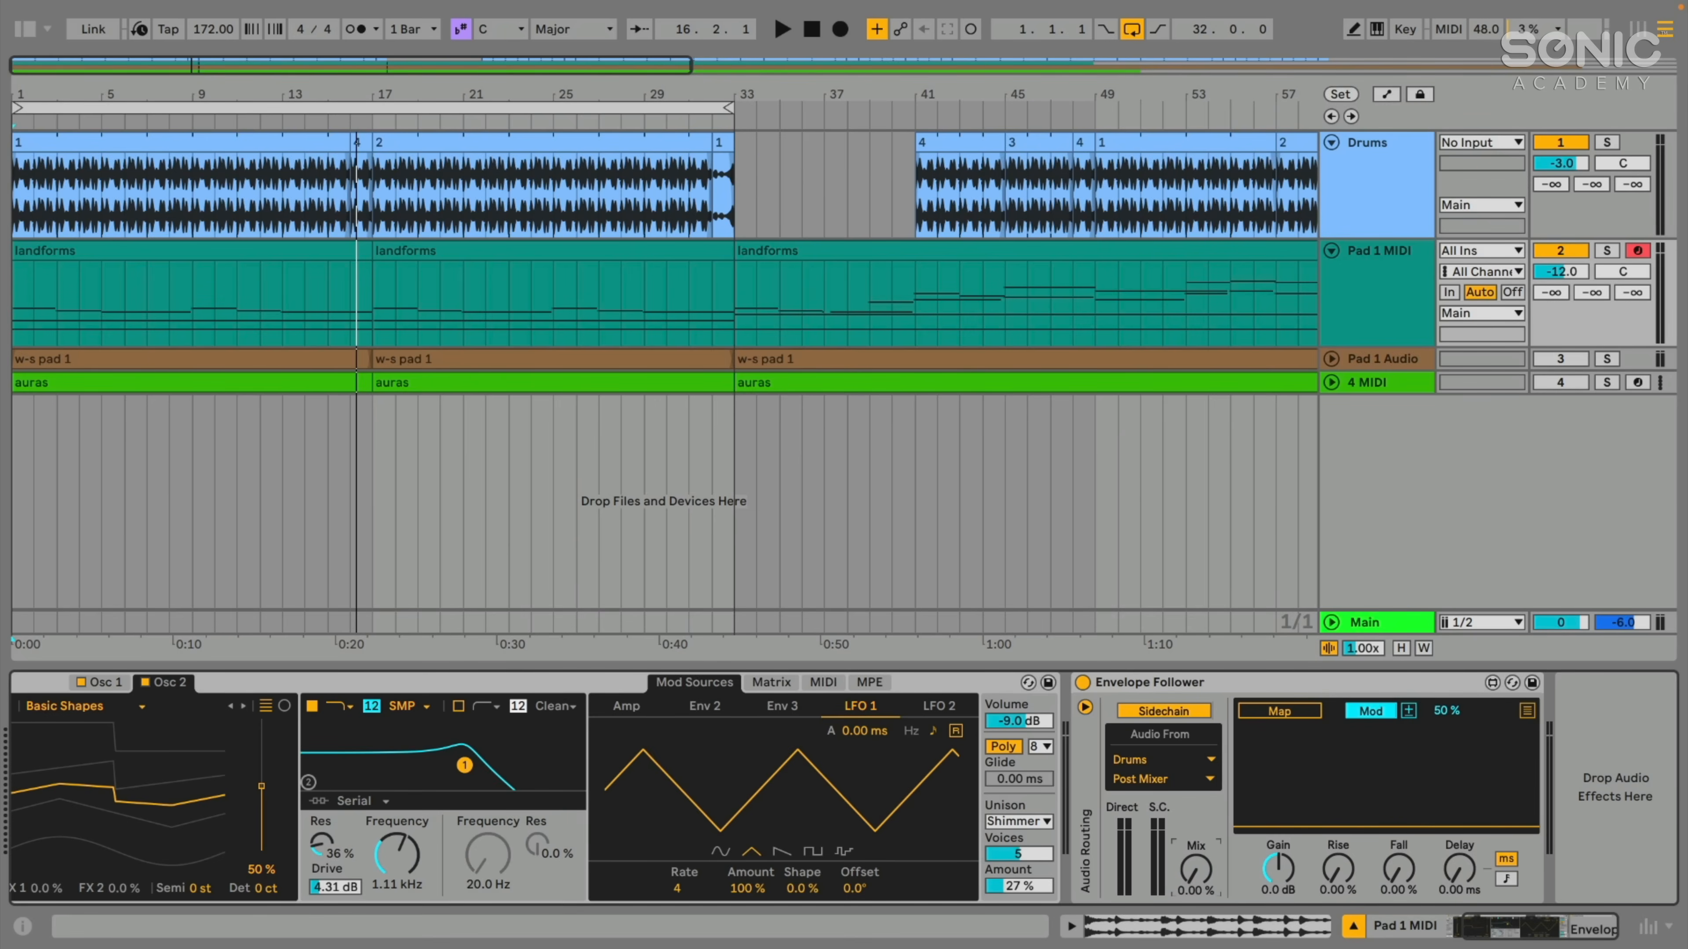
# - Play the arrangement and raise the Envelope Follower's sidechain Mix to 100%, then stop playback
pyautogui.click(1375, 282)
pyautogui.press('space')
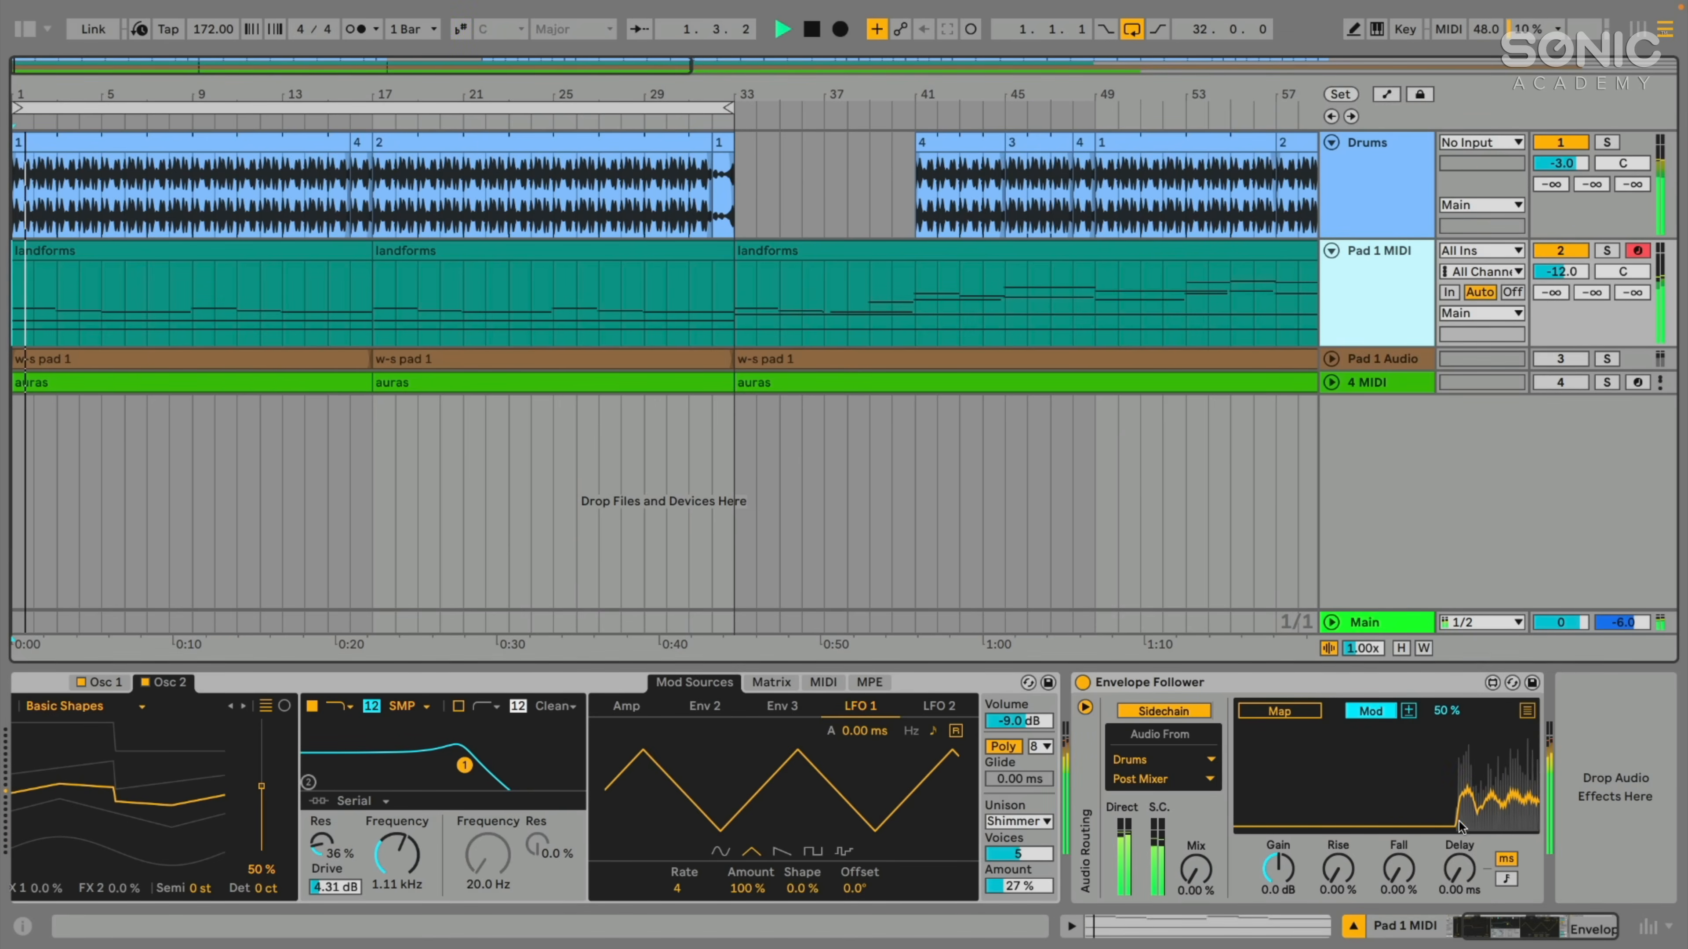
pyautogui.moveTo(1196, 871); pyautogui.dragTo(1196, 751)
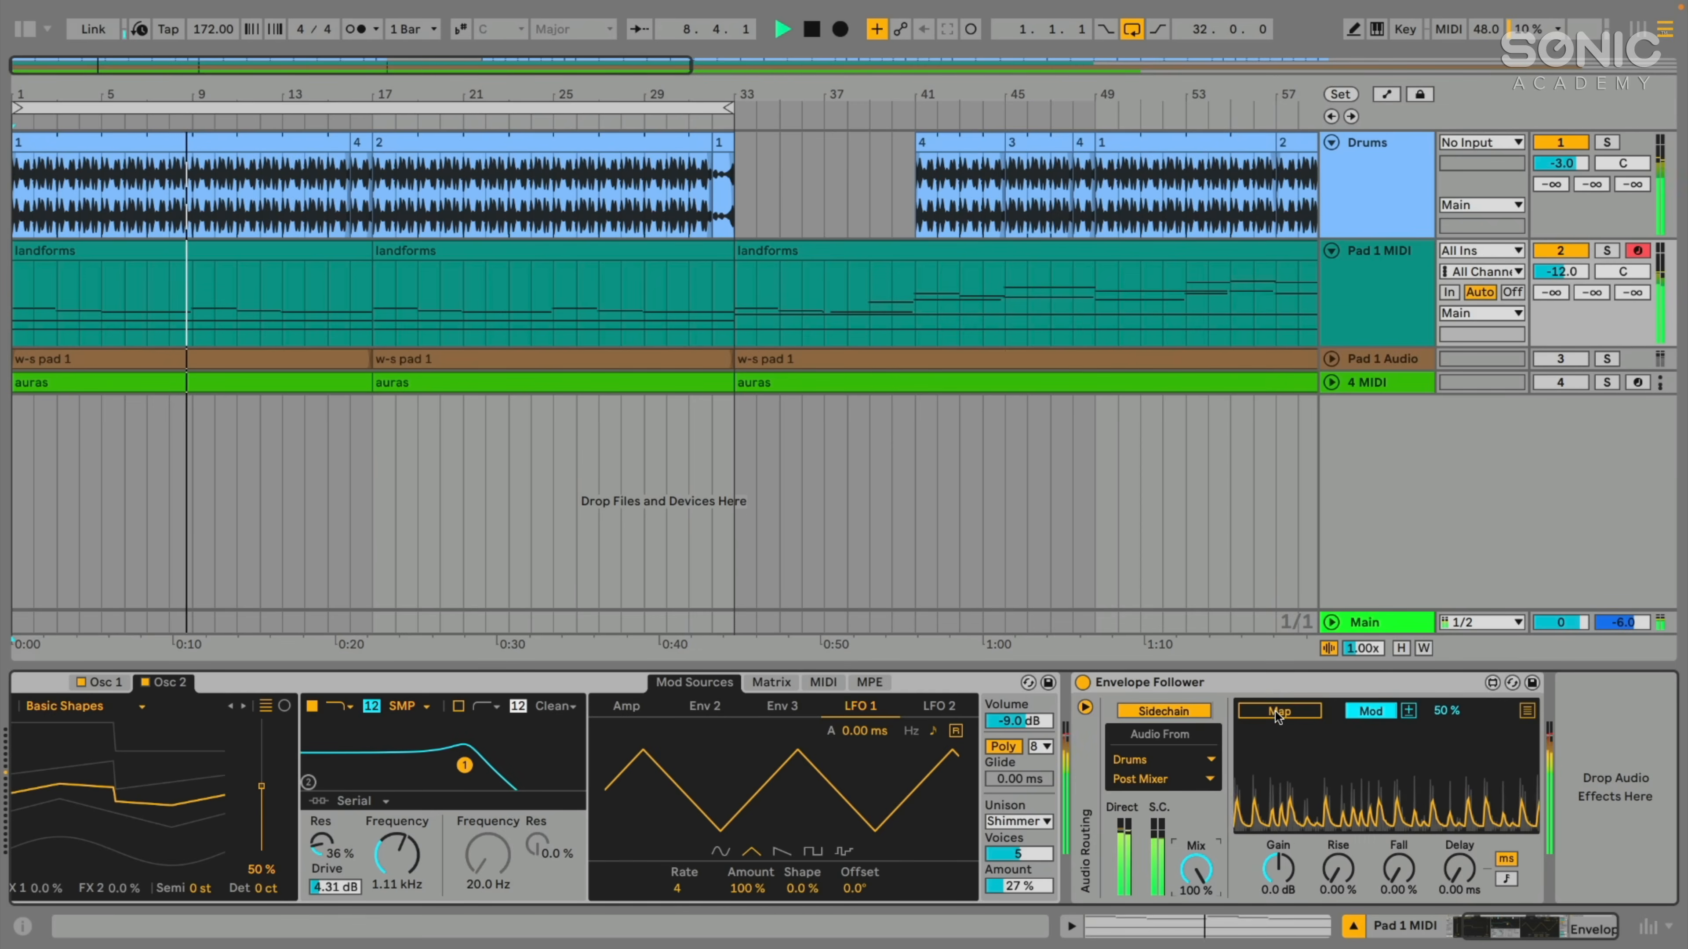
pyautogui.press('space')
# - Map the Envelope Follower to the Pad 1 MIDI track volume and audition the result briefly
pyautogui.click(1264, 715)
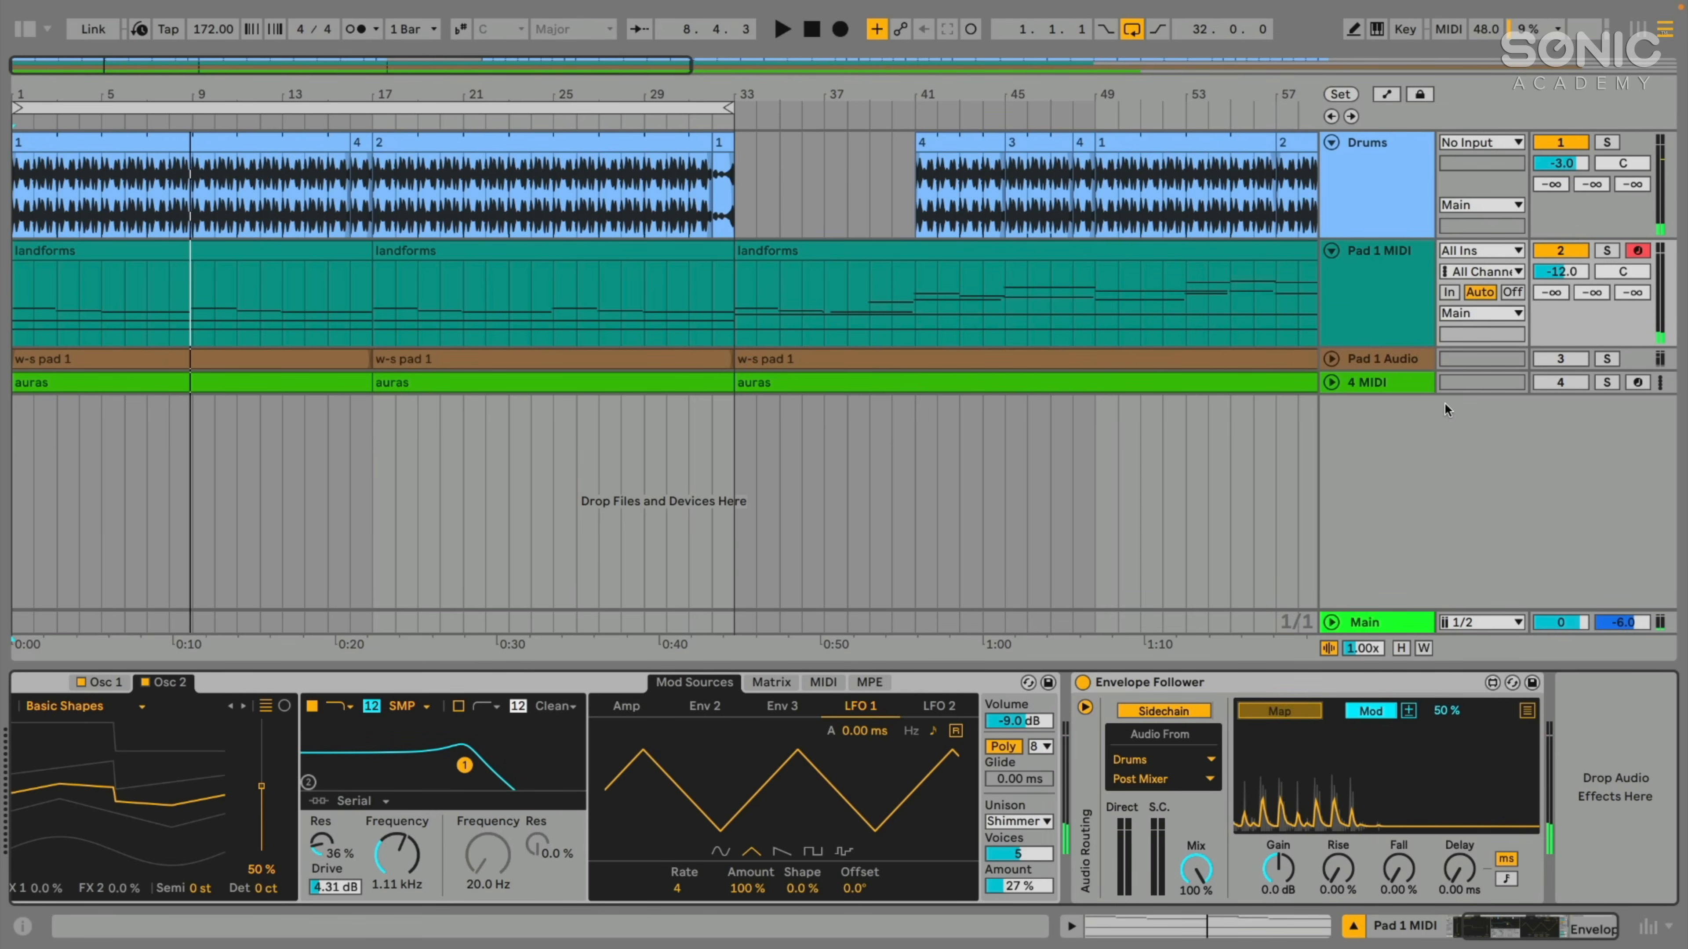
pyautogui.click(1557, 273)
pyautogui.press('space')
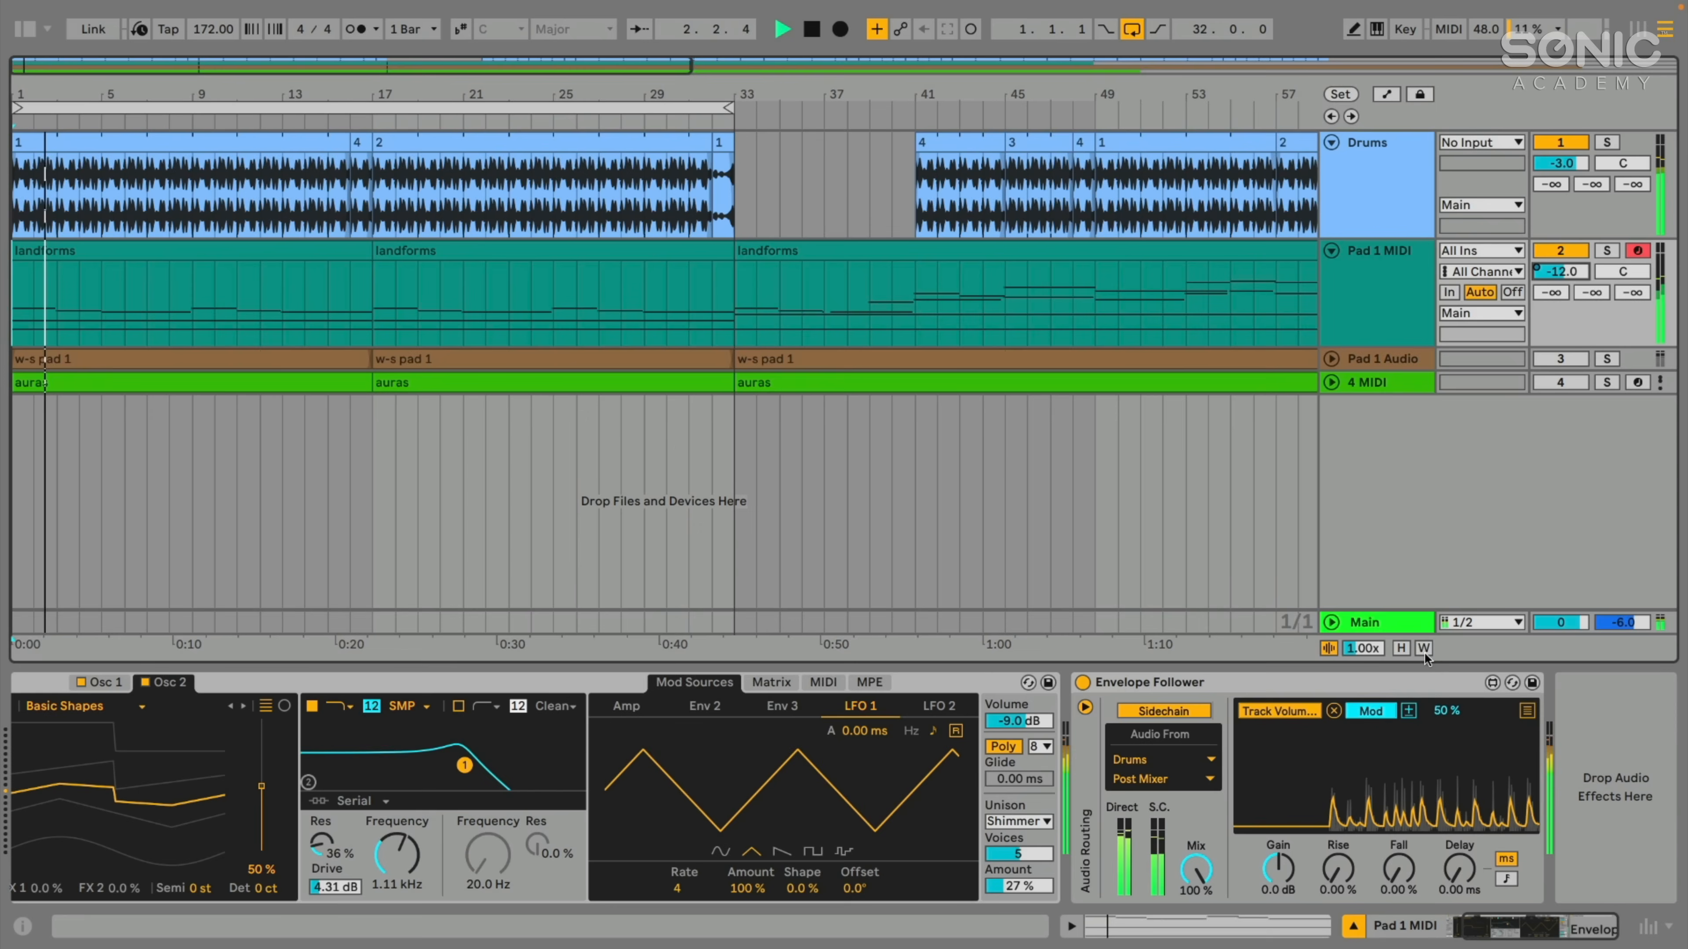
pyautogui.press('space')
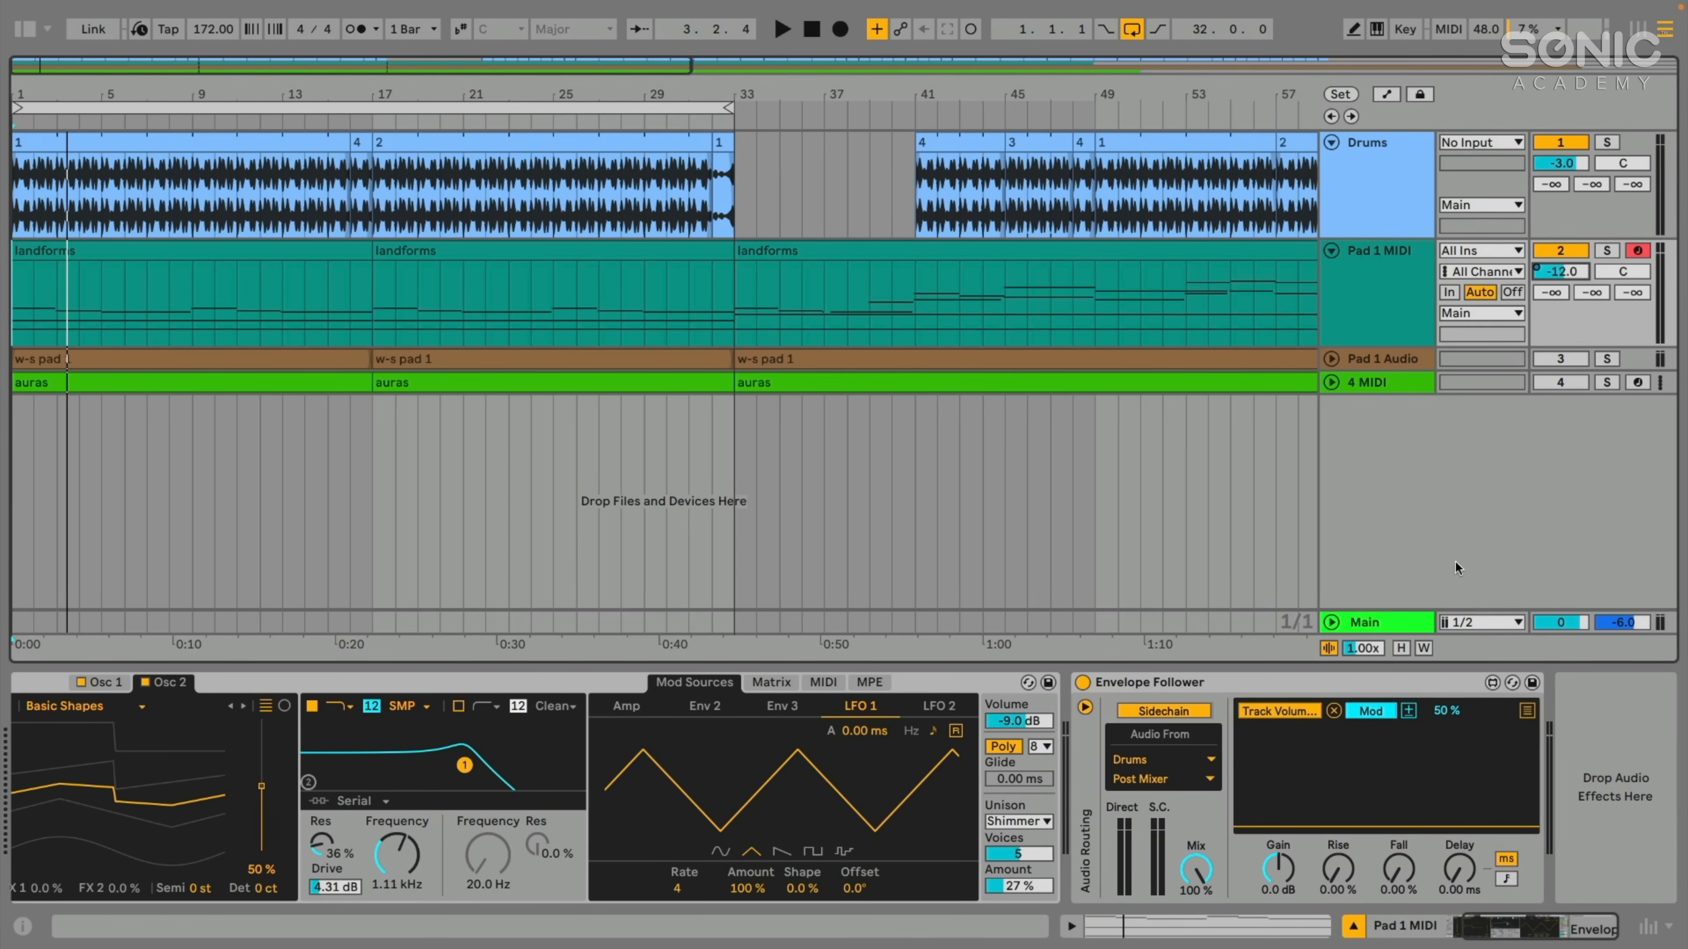
# - Toggle the volume mapping's modulation polarity and, during playback, adjust the Envelope Follower's gain to about 2.8 dB
pyautogui.click(1409, 713)
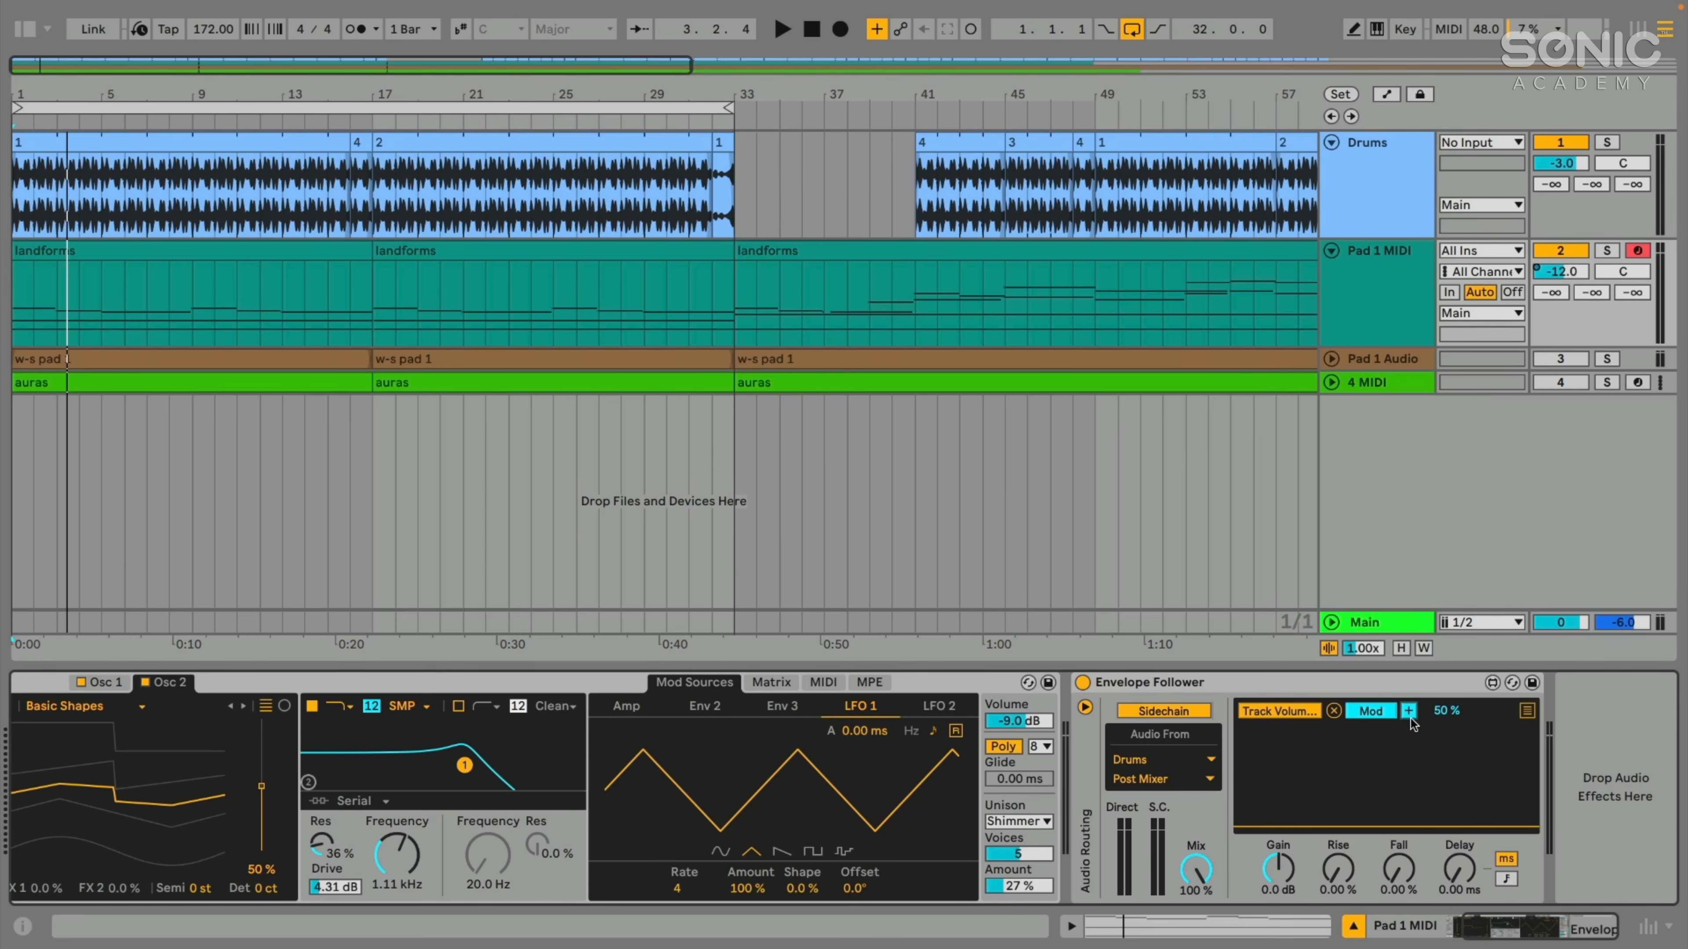
pyautogui.press('space')
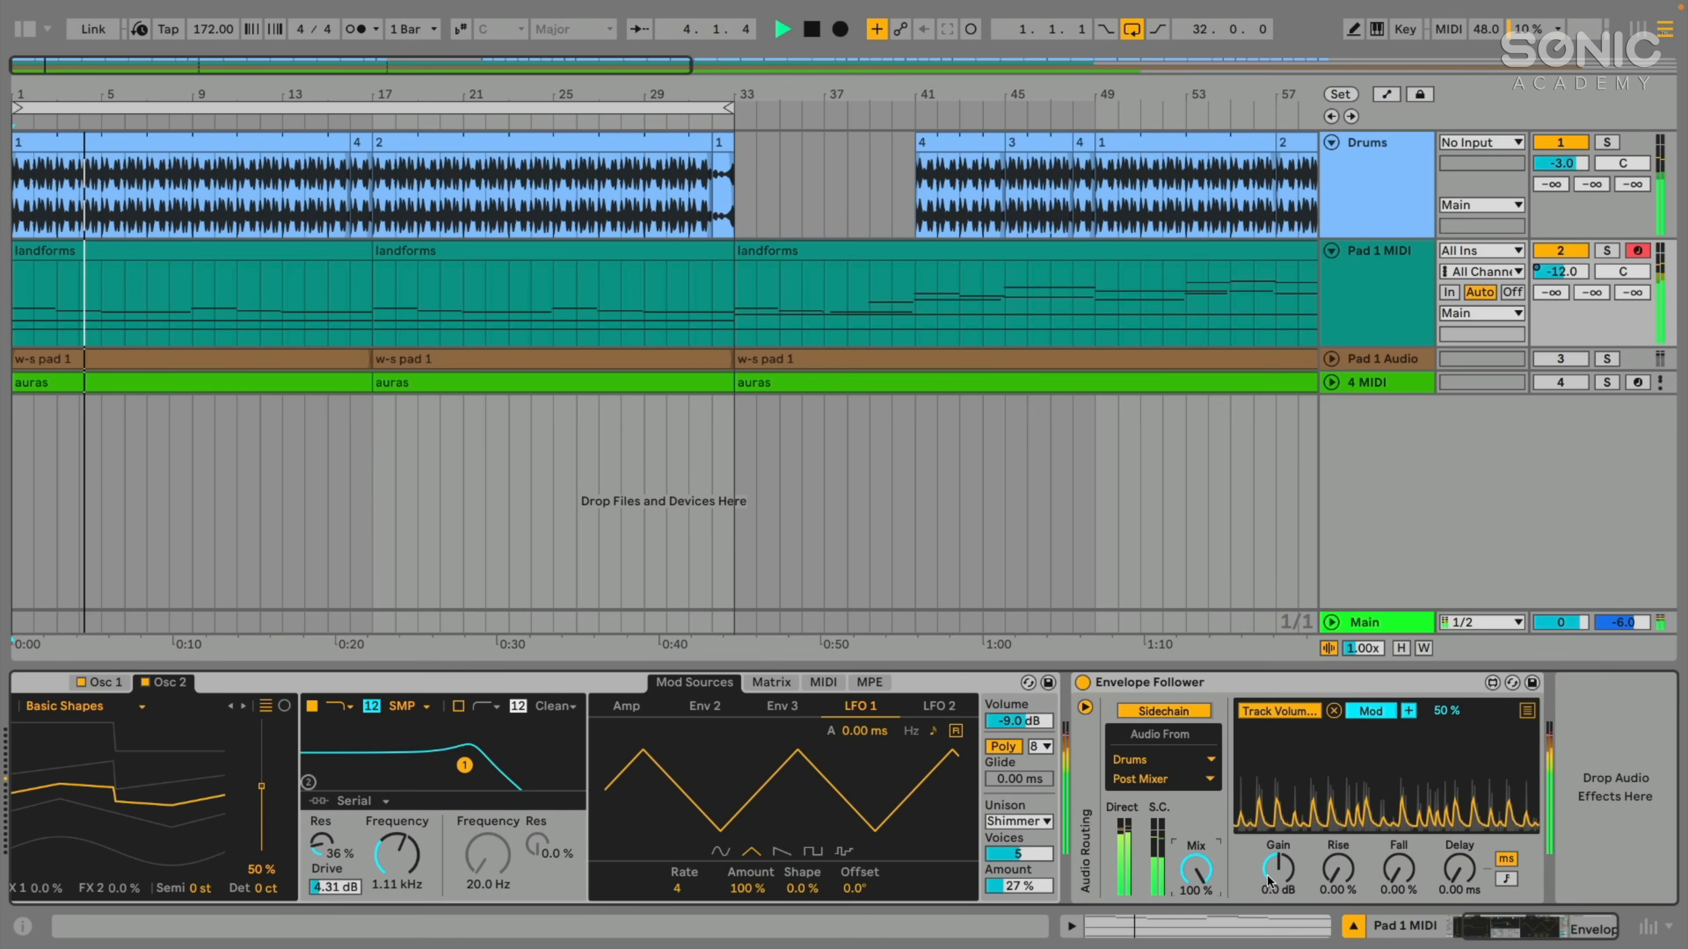
pyautogui.moveTo(1277, 868); pyautogui.dragTo(1277, 857)
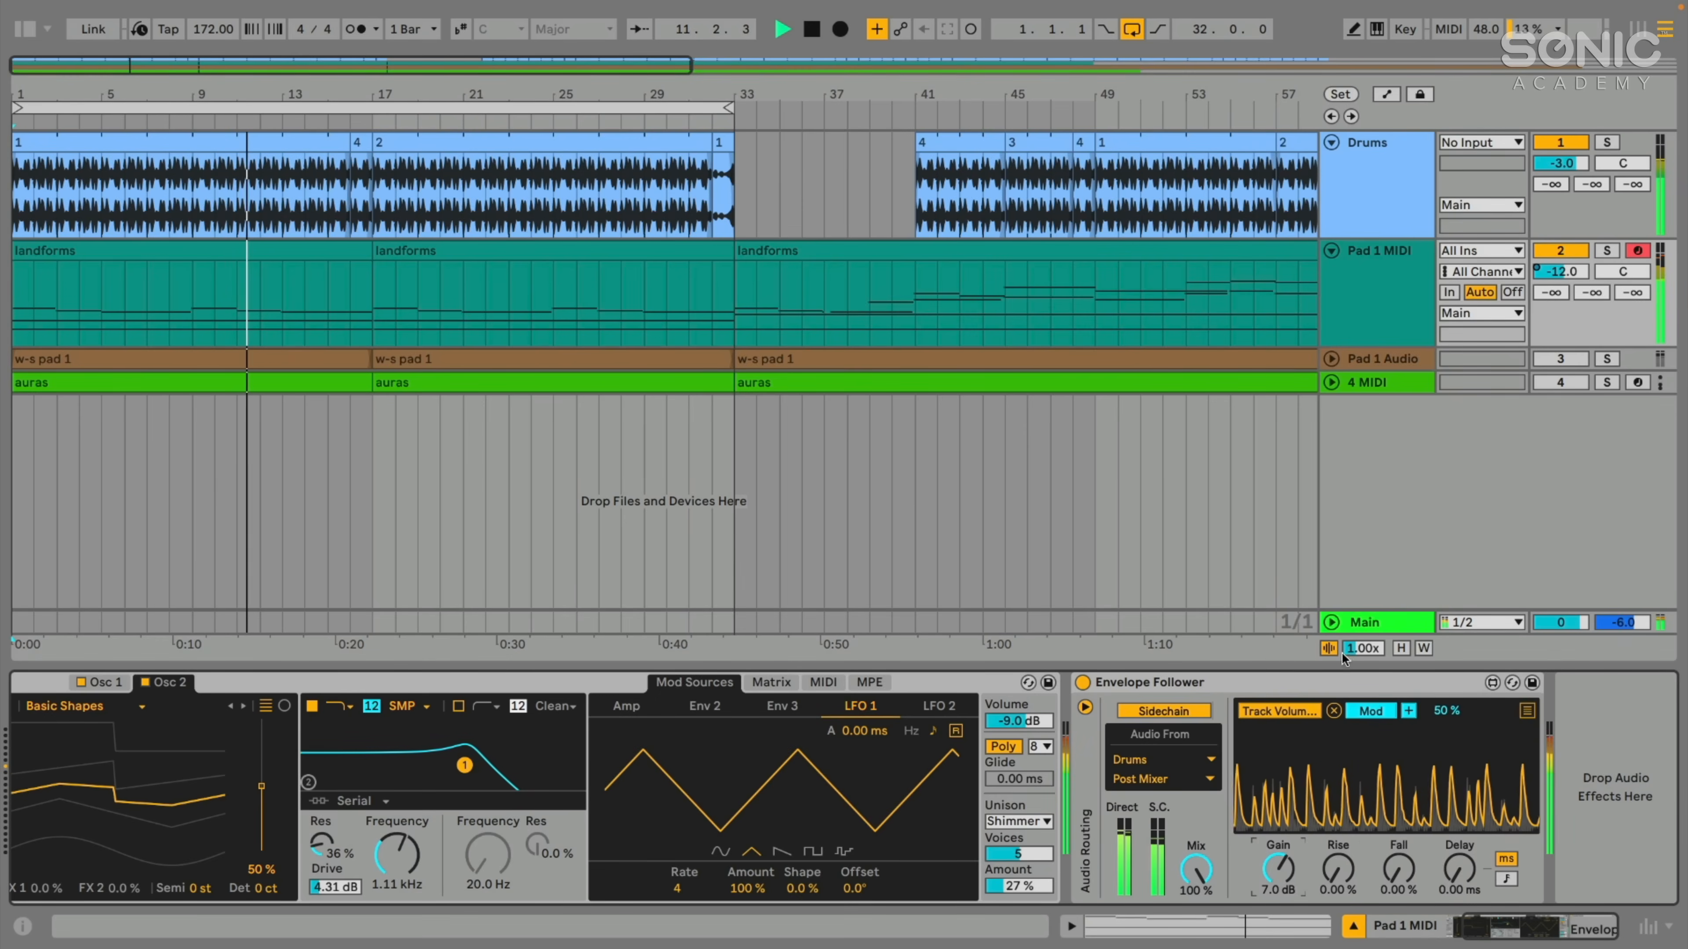
pyautogui.moveTo(1278, 858); pyautogui.dragTo(1278, 852)
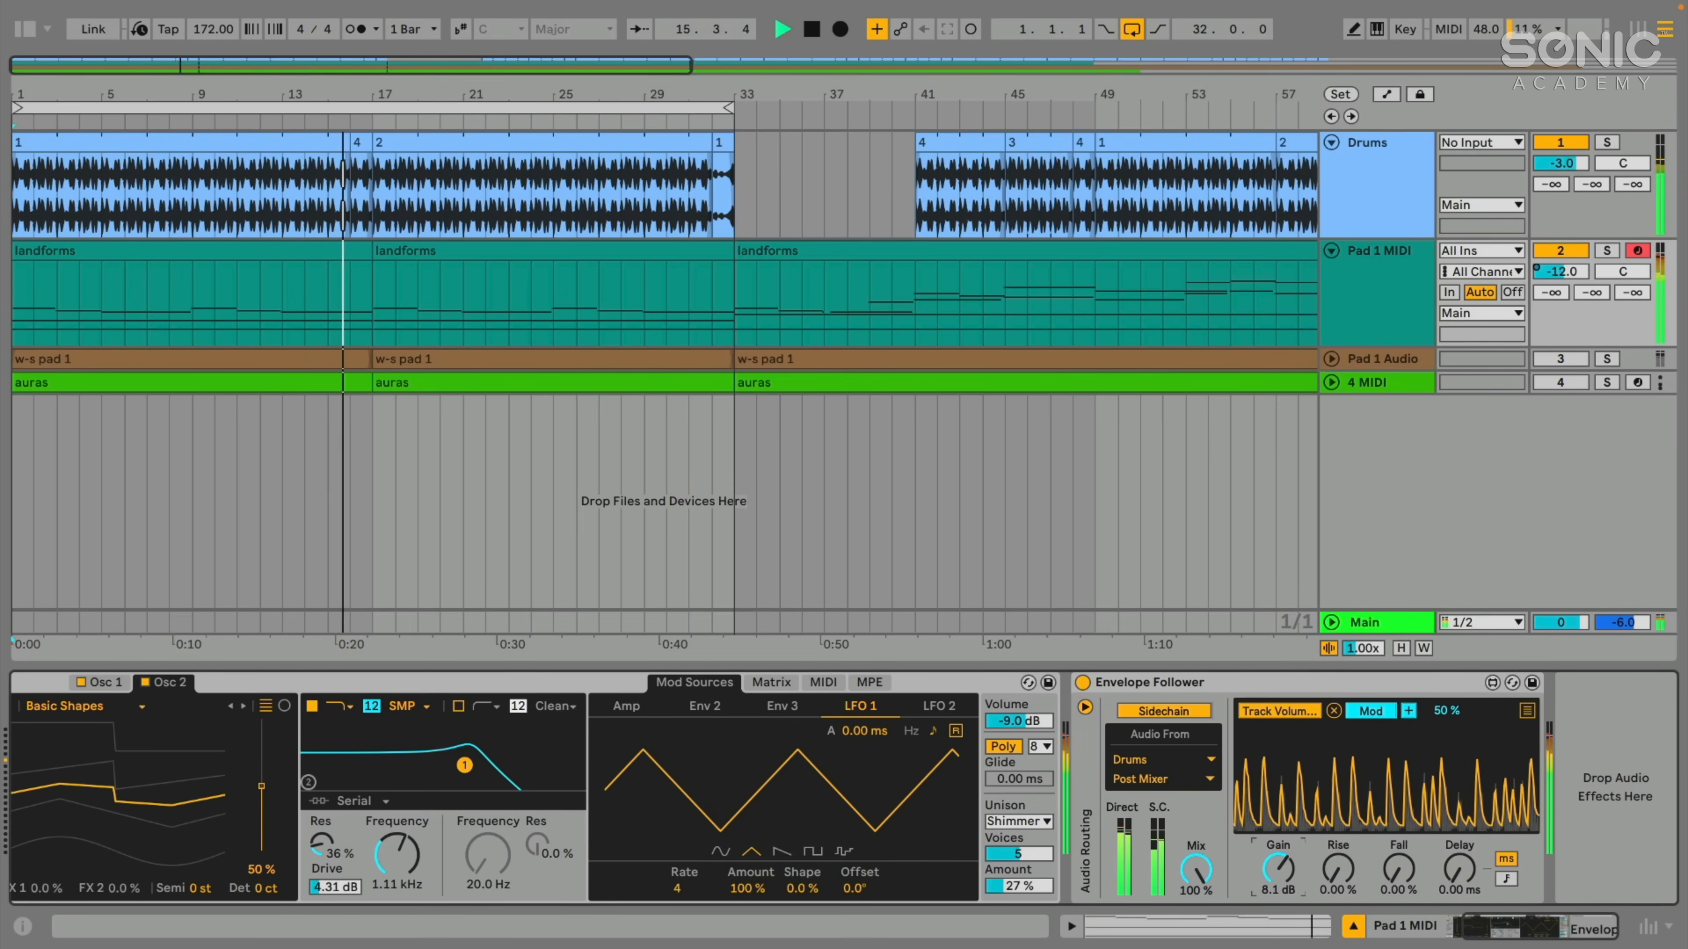
pyautogui.moveTo(1278, 868); pyautogui.dragTo(1276, 898)
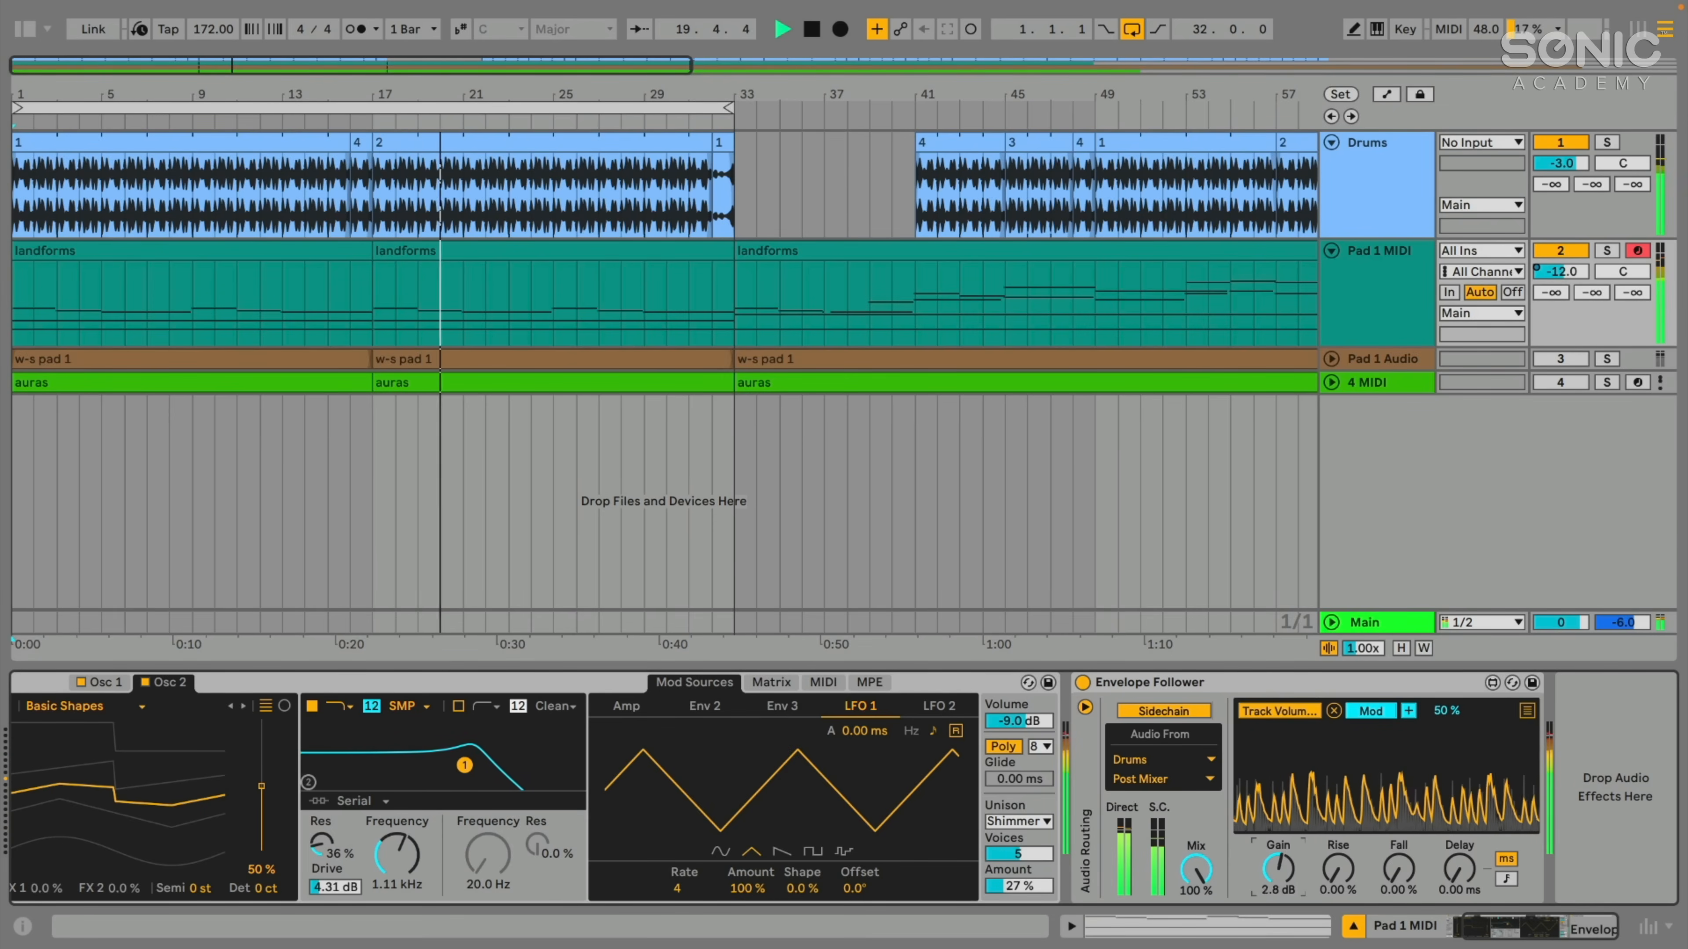
# - Show the browser and add a Limiter from the audio effects after the Envelope Follower on the Pad 1 MIDI track
pyautogui.press('super+alt+b')
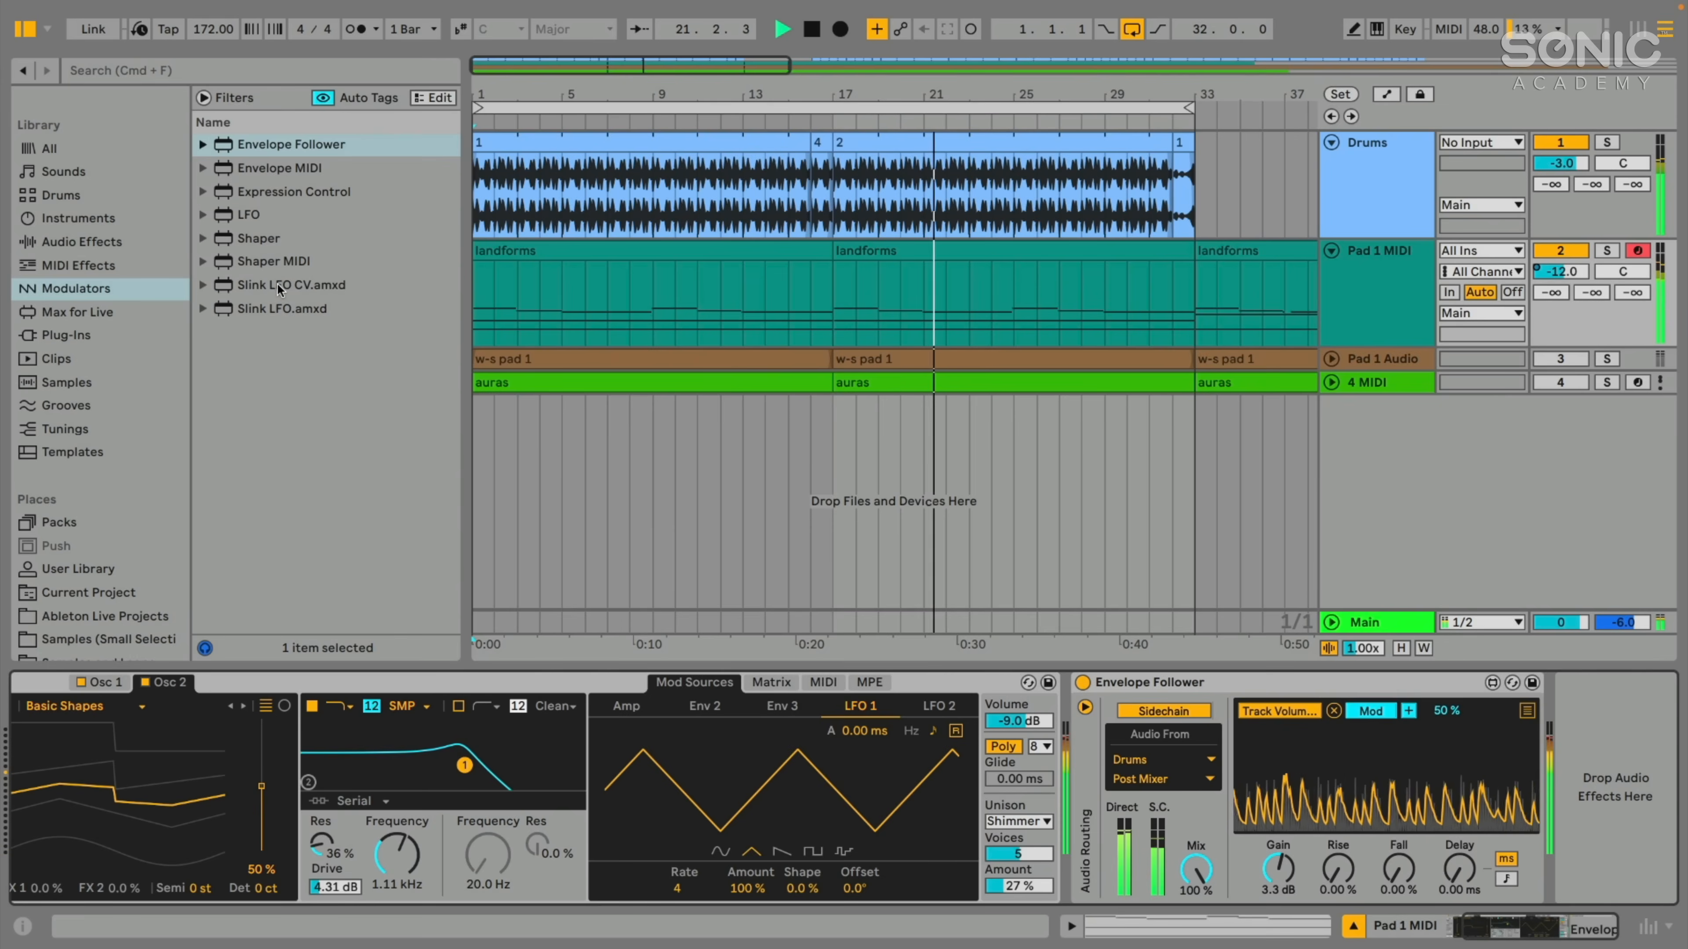
pyautogui.click(42, 312)
pyautogui.click(43, 290)
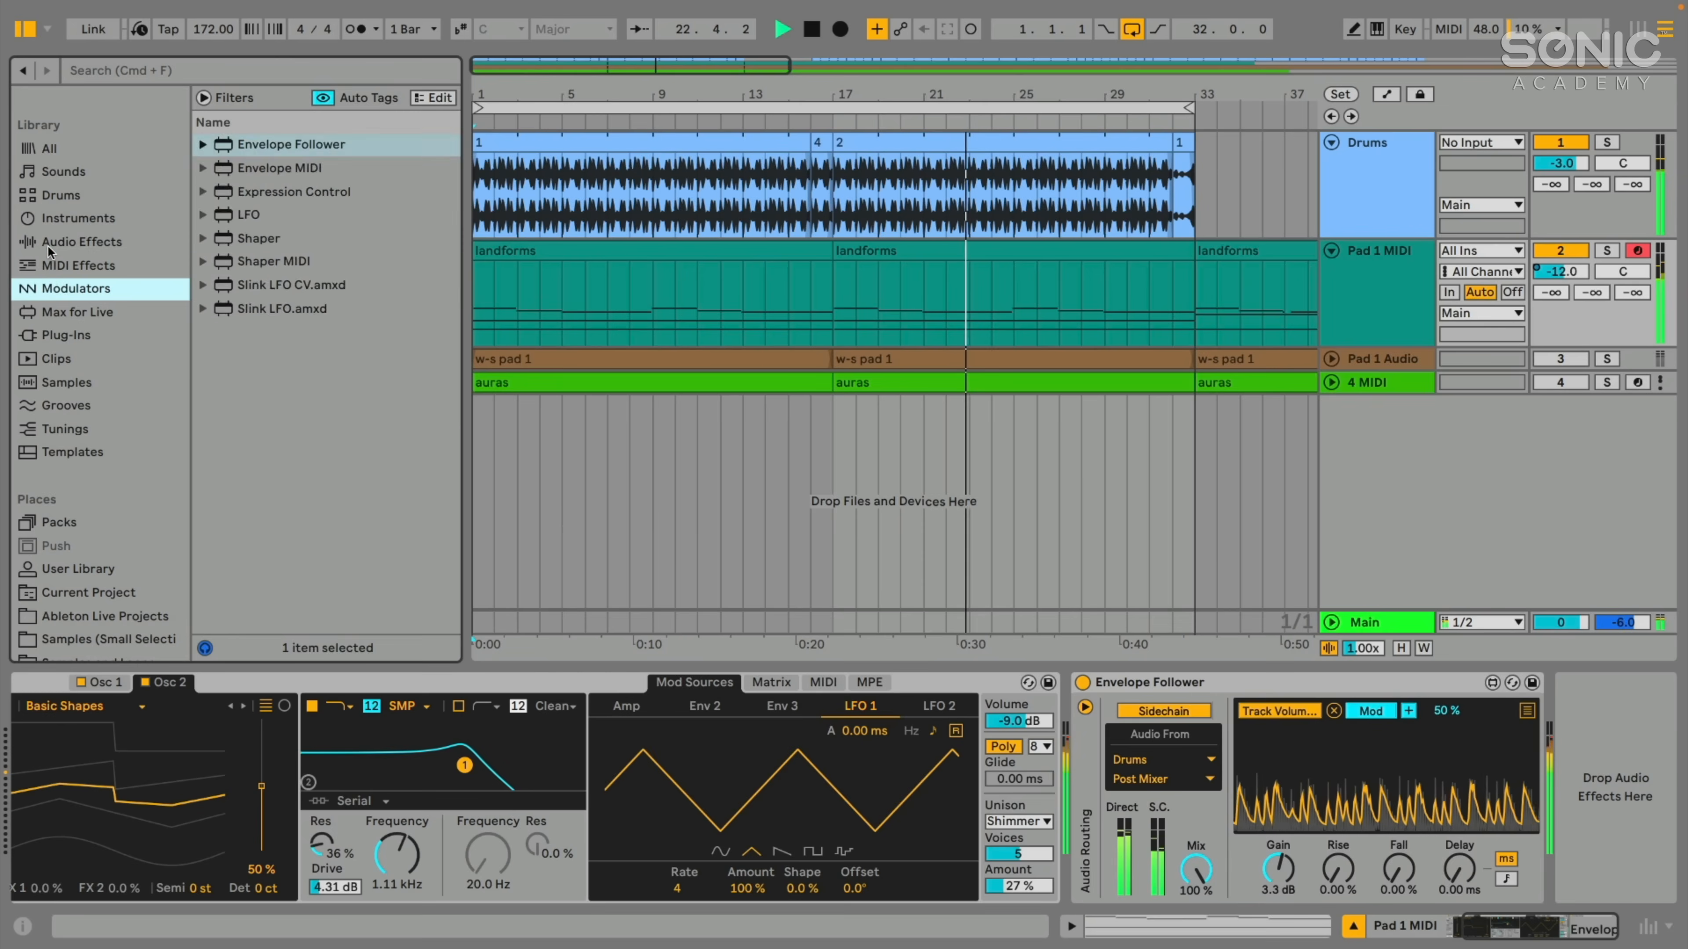
pyautogui.click(49, 243)
pyautogui.scroll(-10, 341, 439)
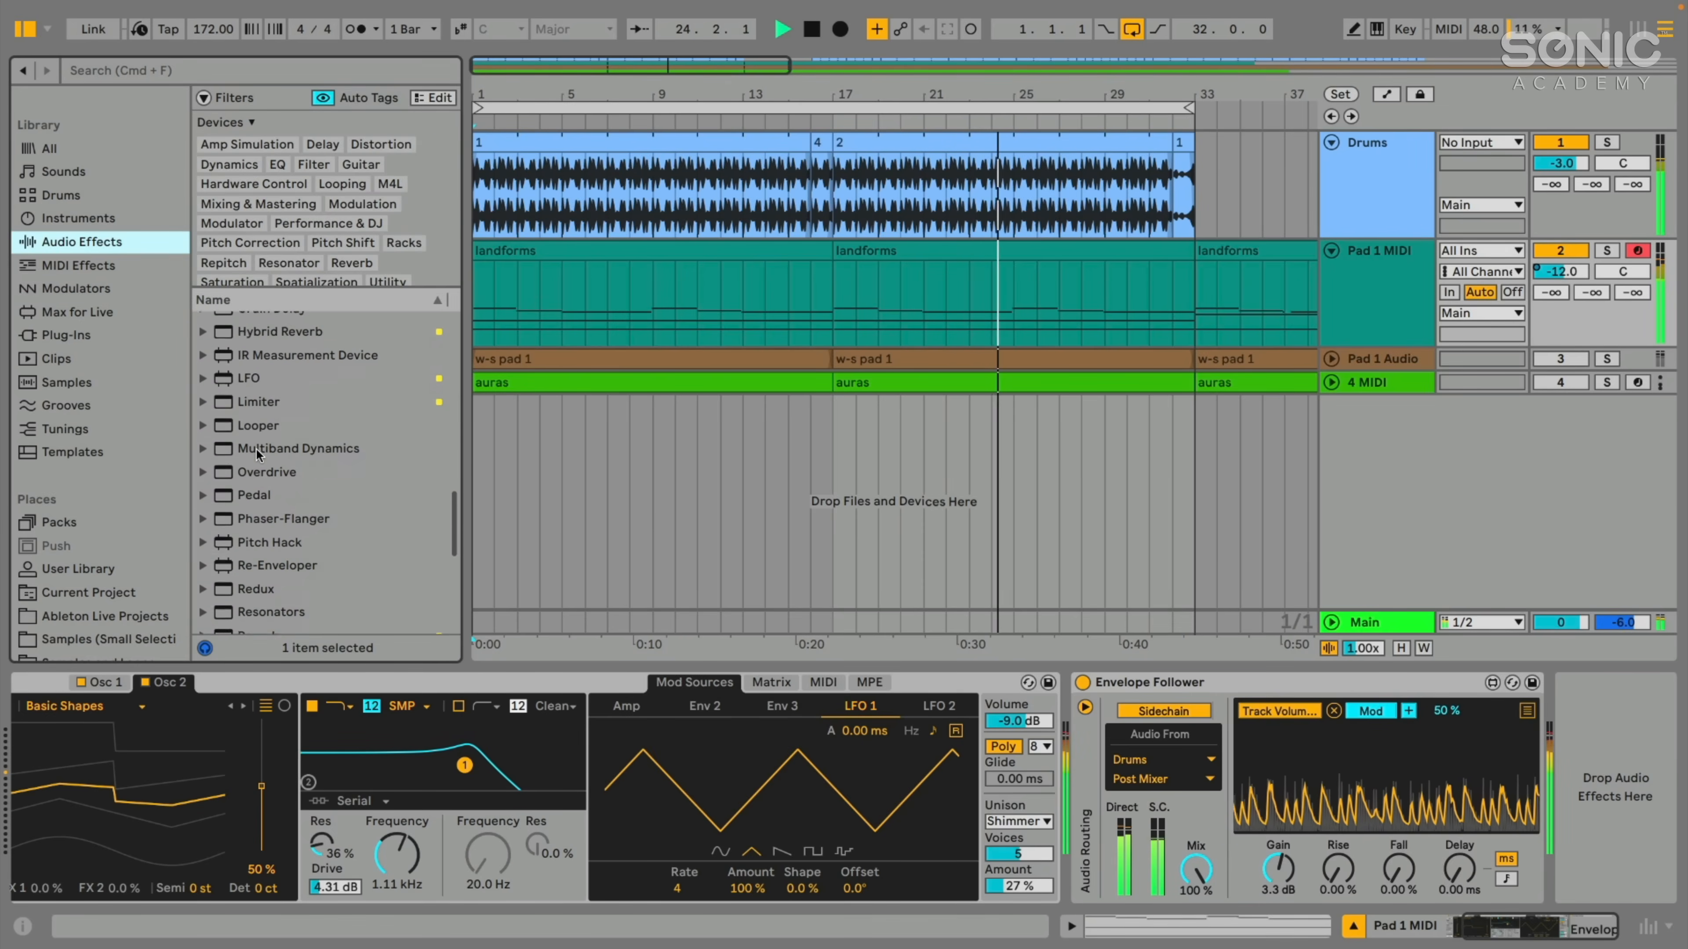
pyautogui.scroll(5, 259, 455)
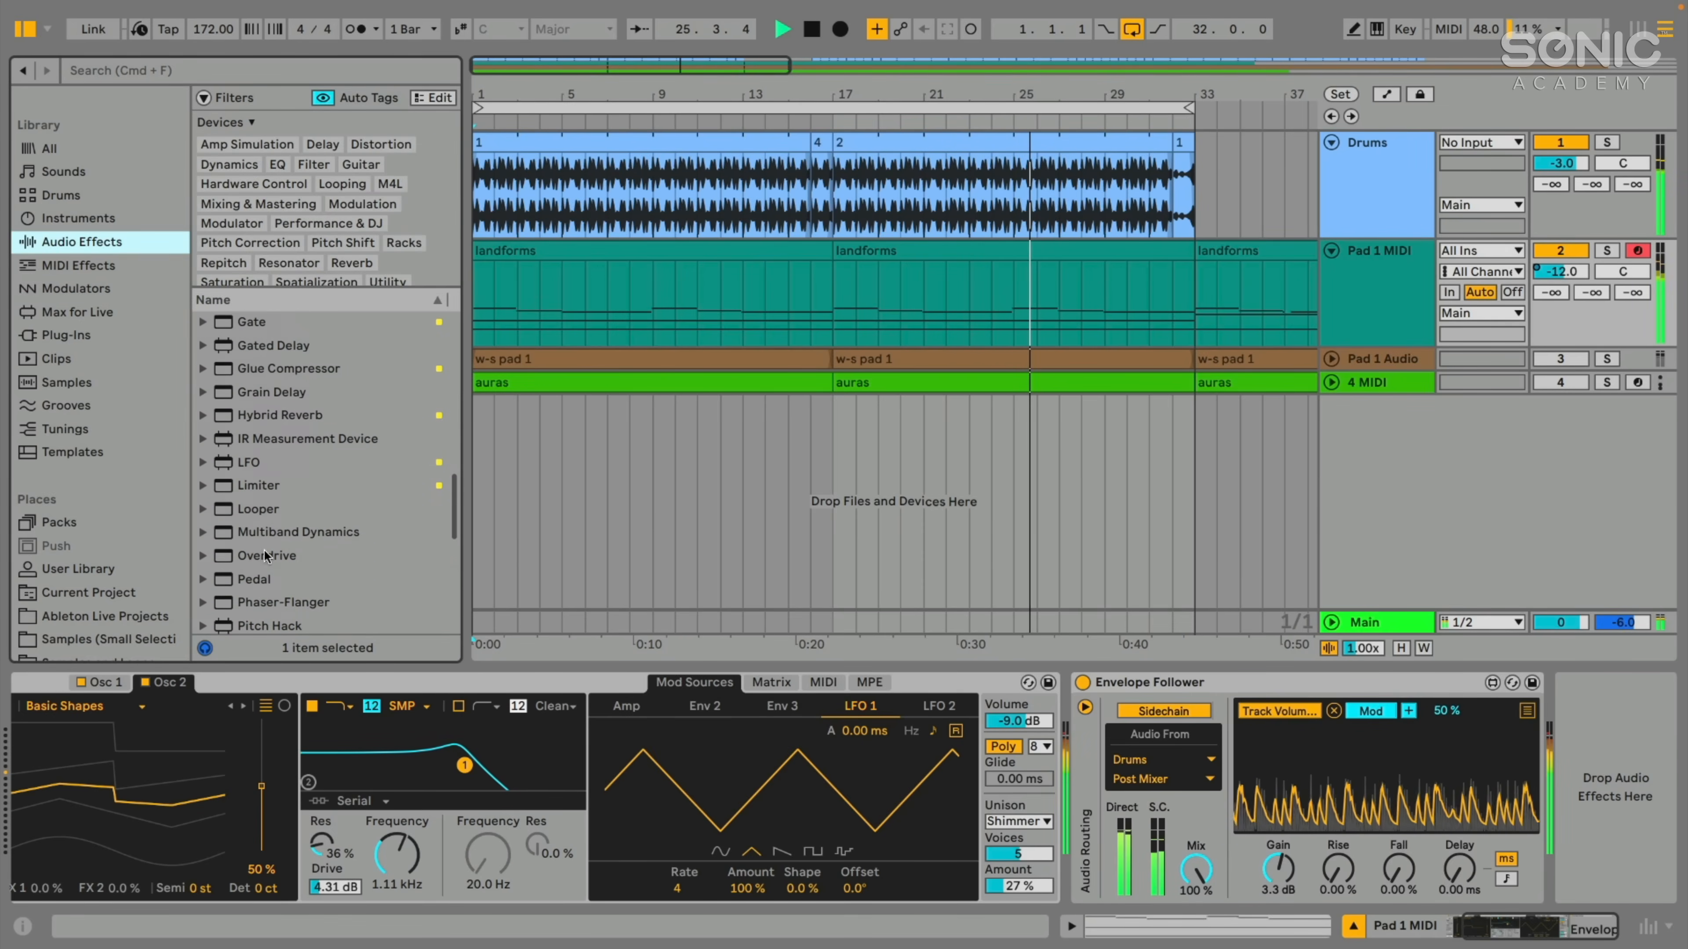
pyautogui.moveTo(258, 489); pyautogui.dragTo(1605, 711)
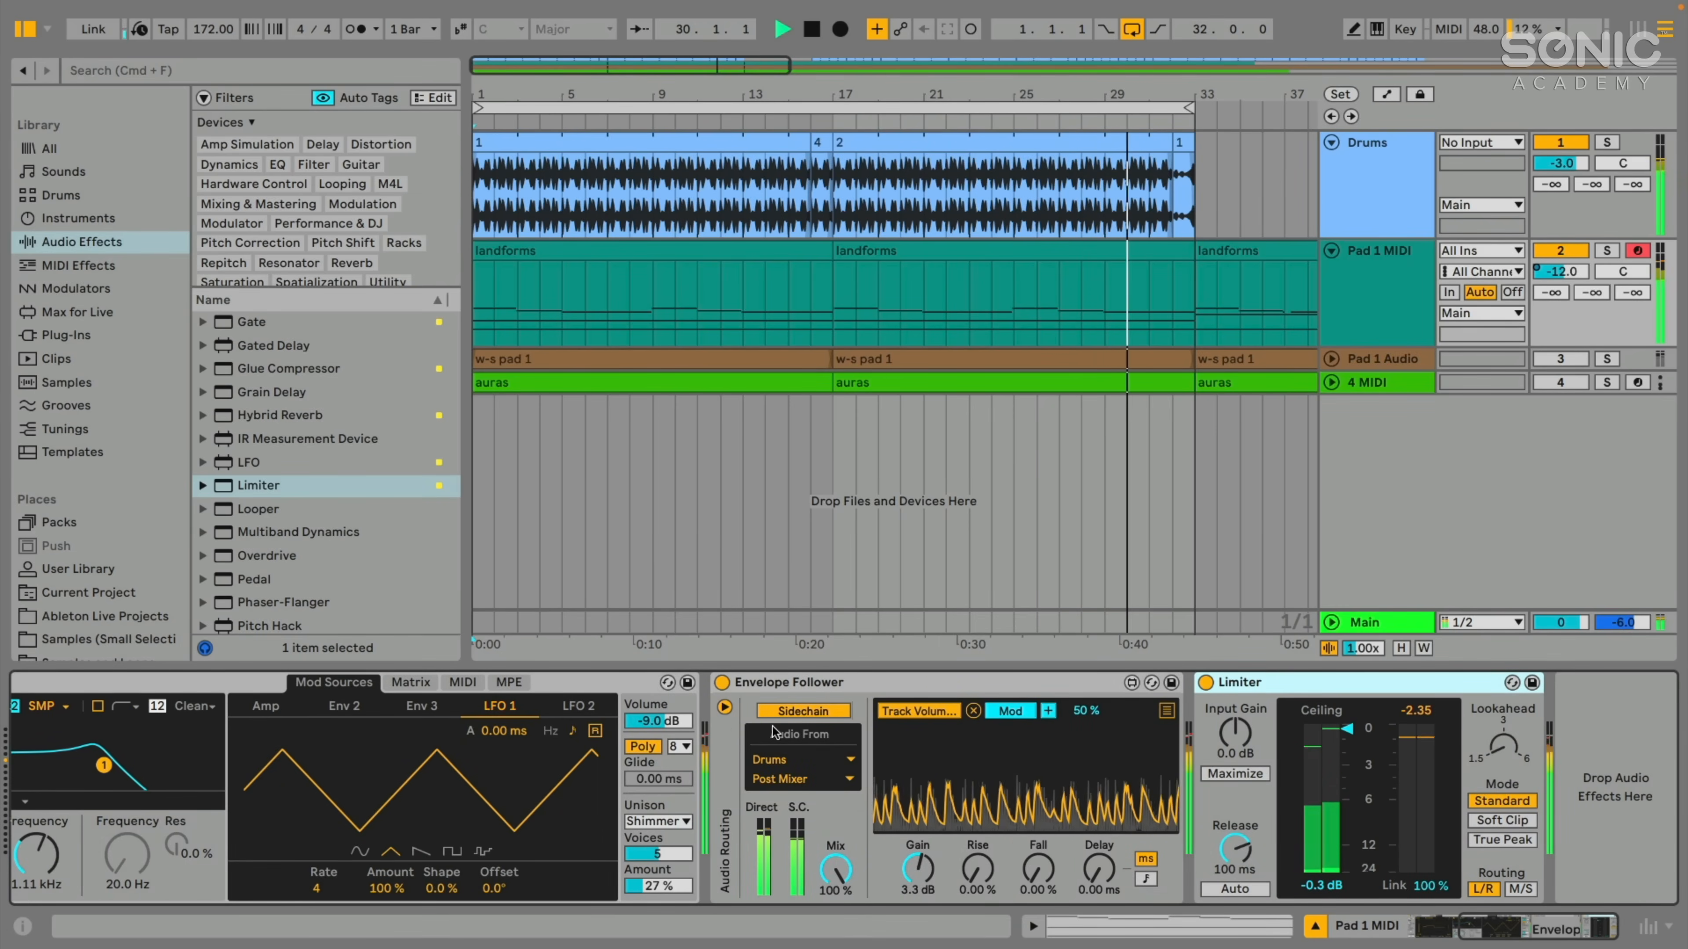
# - Hide the browser, and switch the Envelope Follower off and back on during playback to compare the pad with and without modulation
pyautogui.click(829, 687)
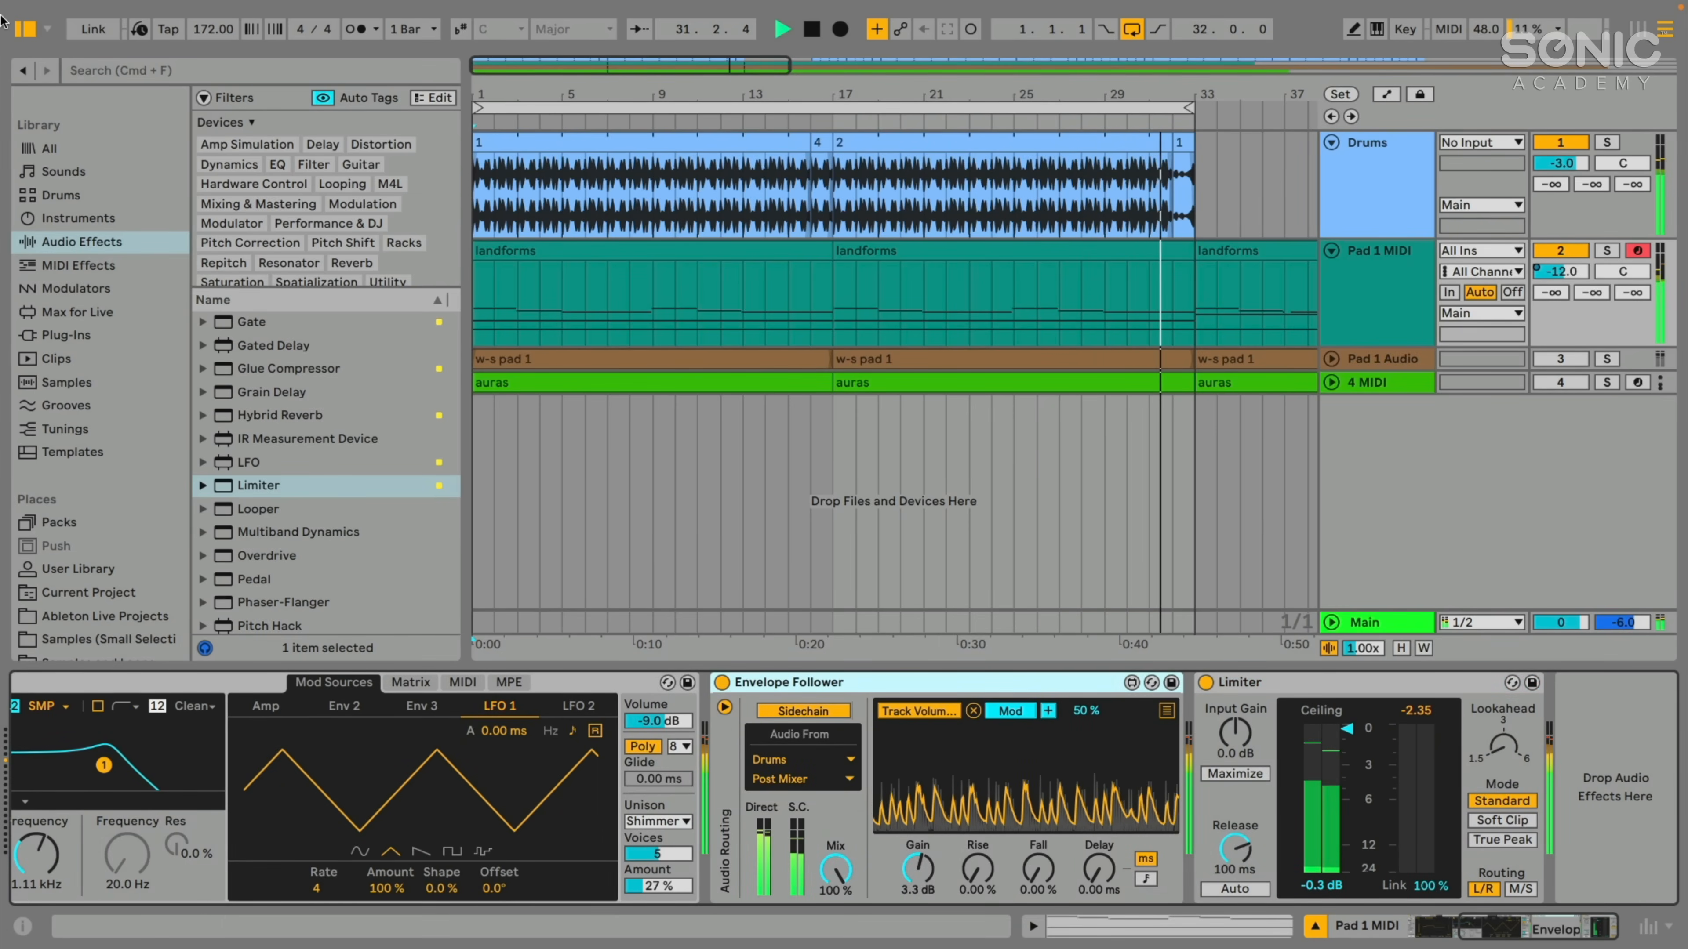
pyautogui.press('super+alt+b')
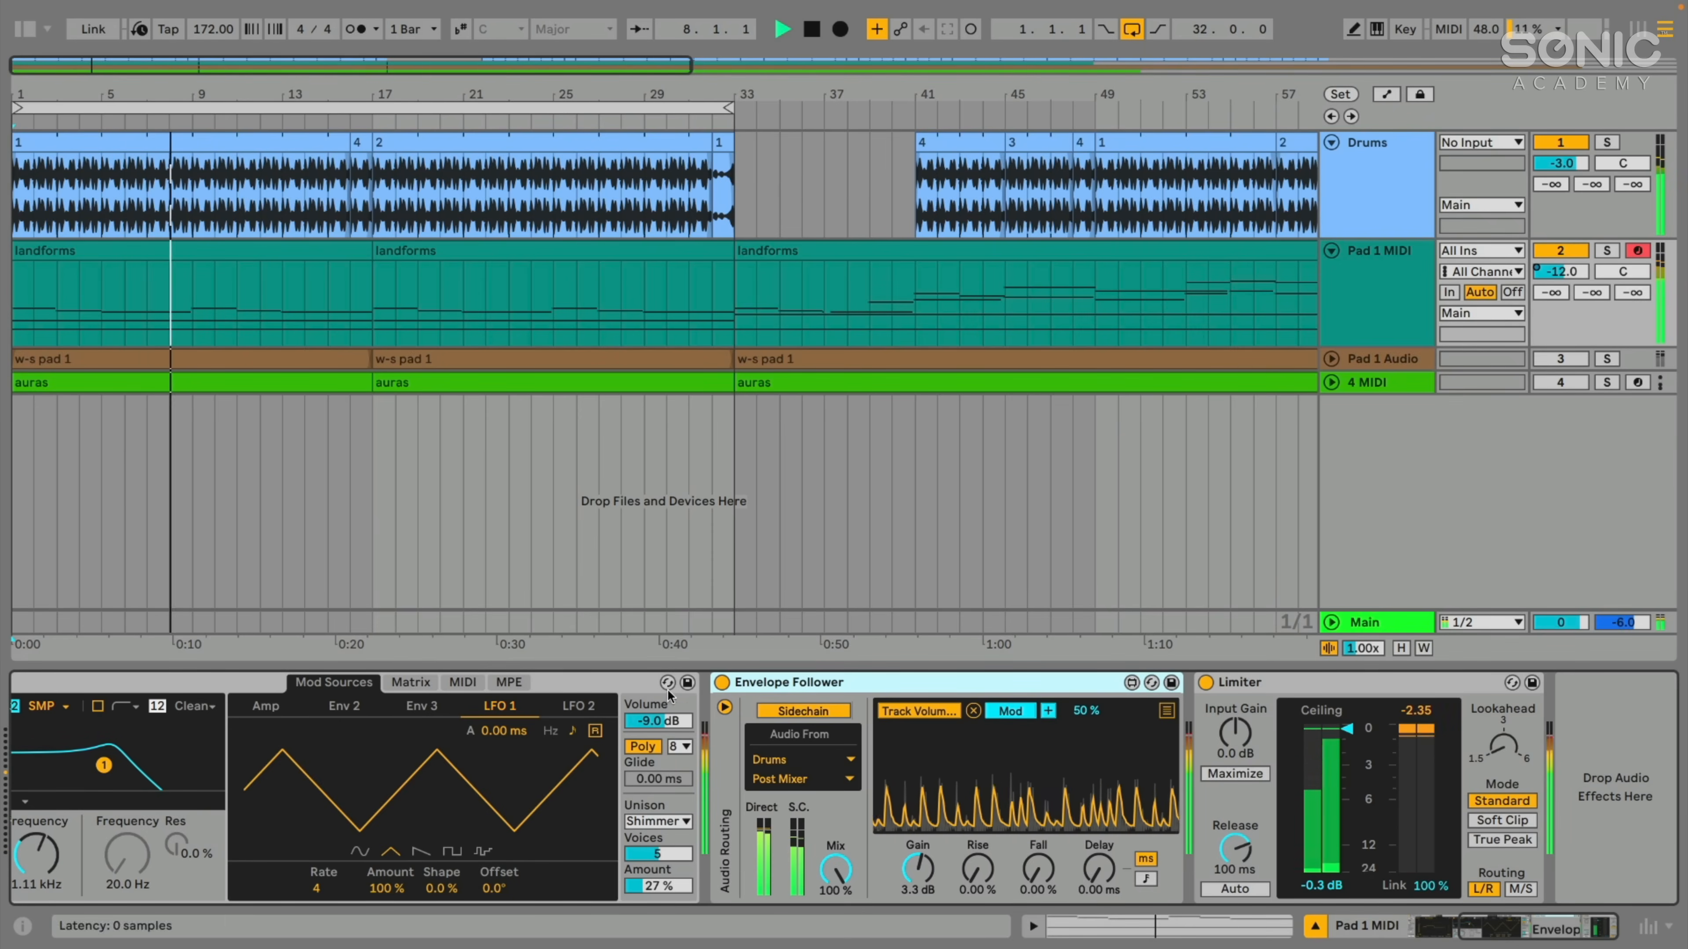
pyautogui.click(719, 683)
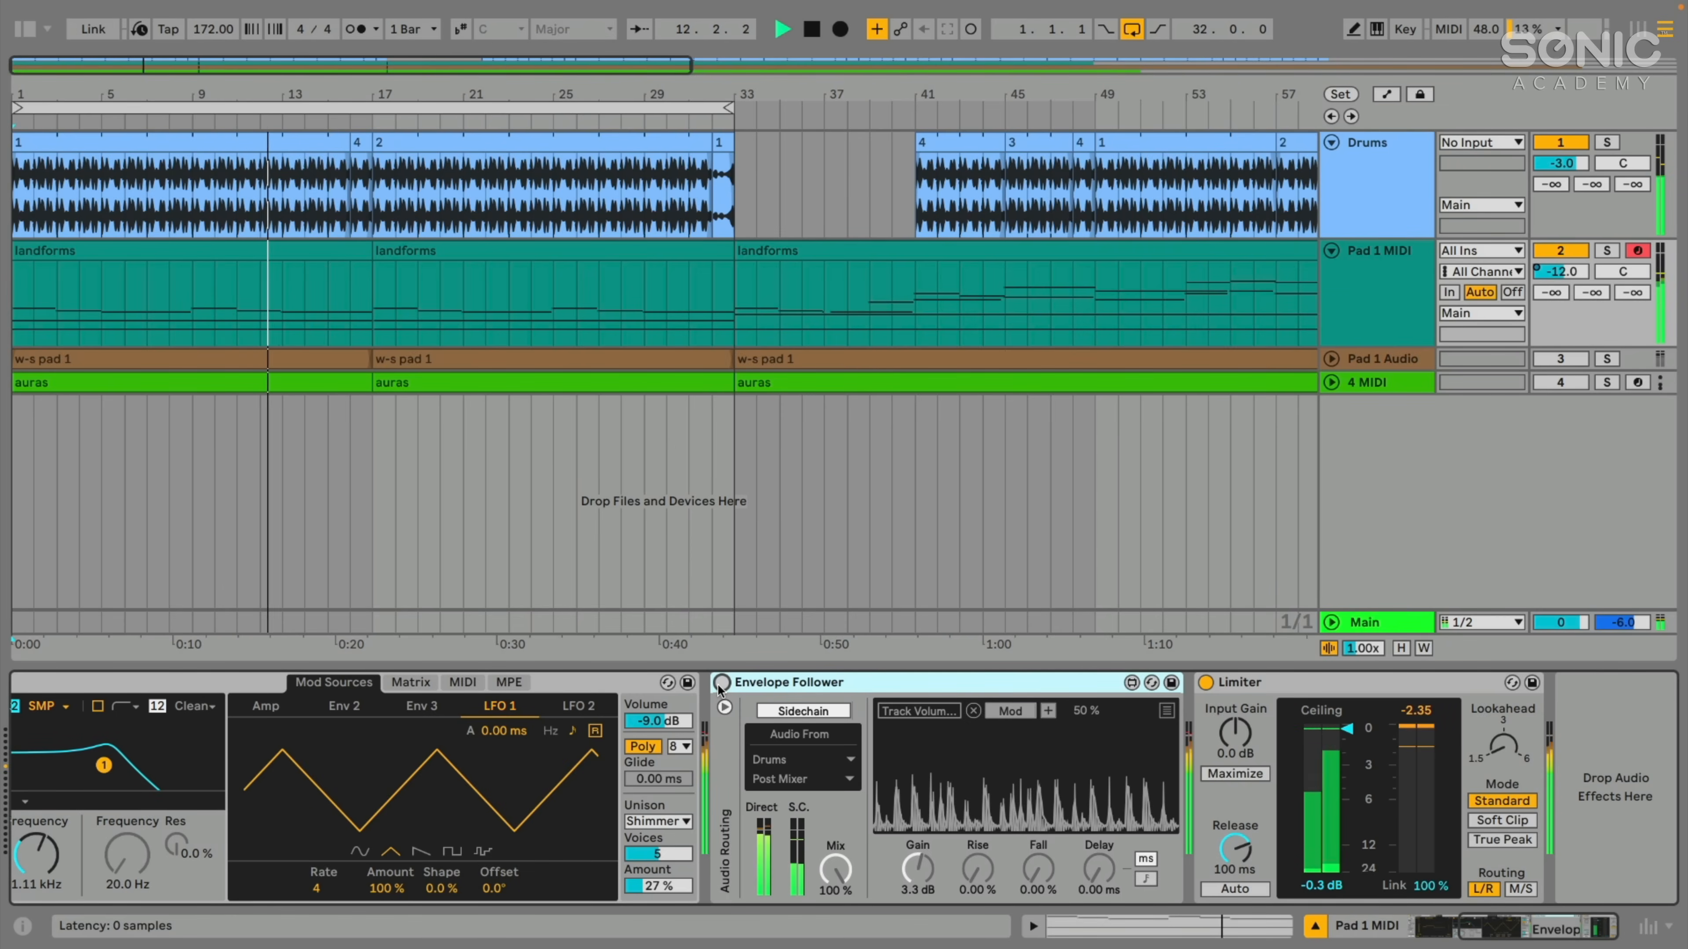
pyautogui.click(718, 683)
pyautogui.hscroll(-5, 785, 677)
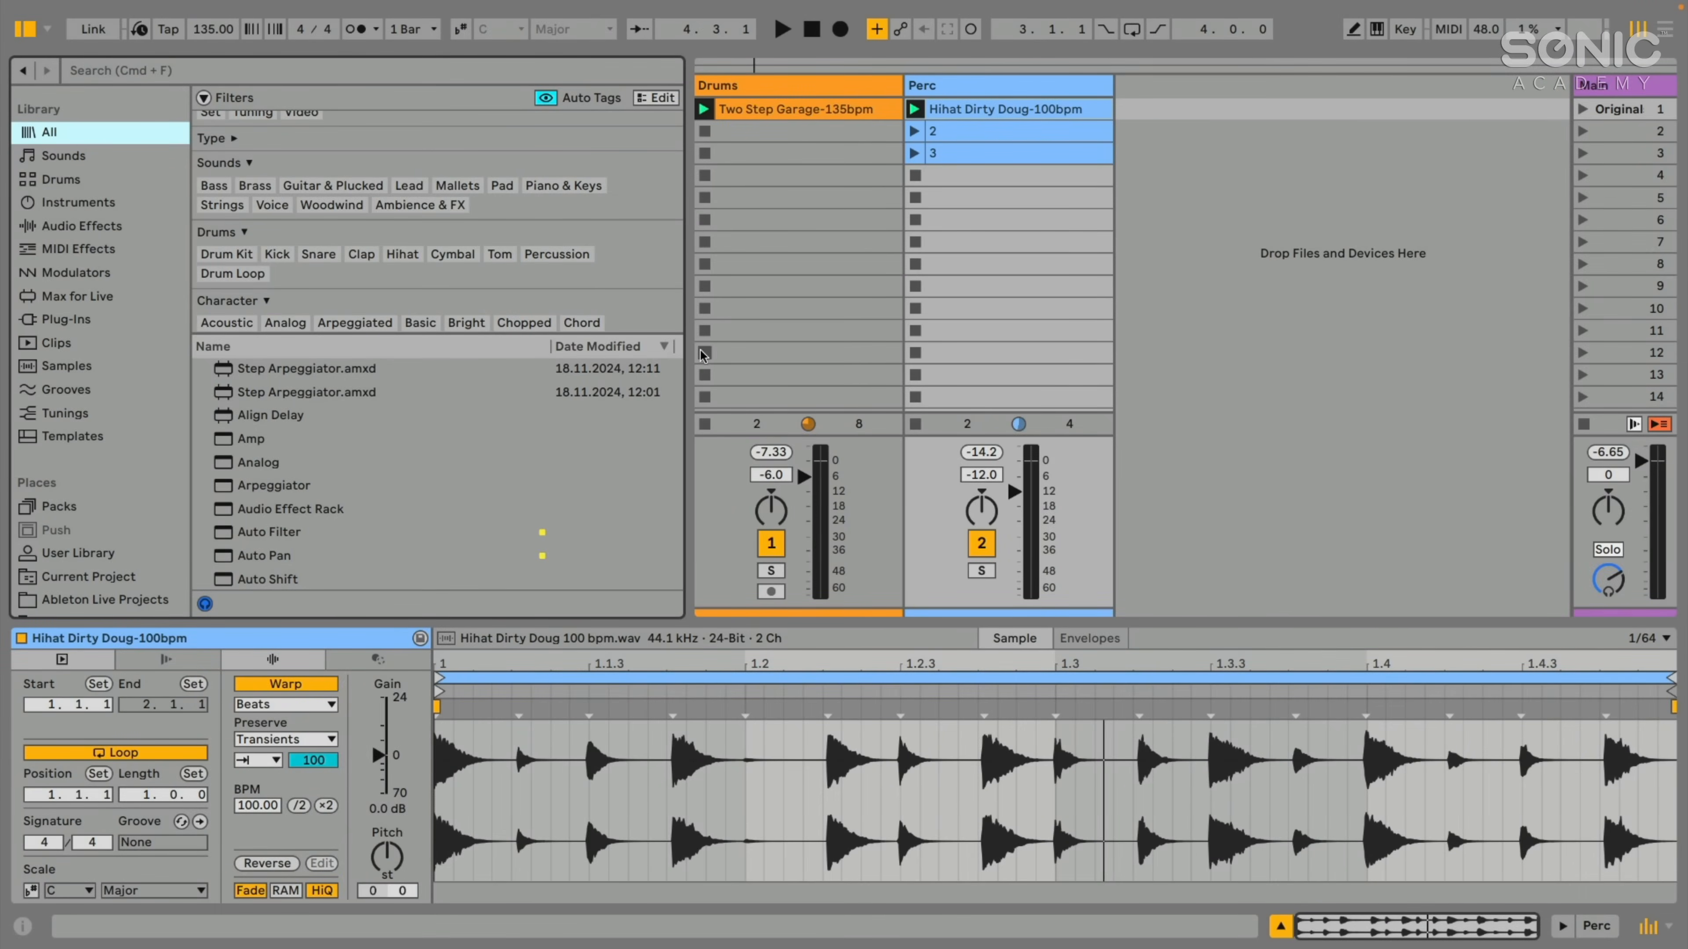
# - Browse the Samples and Loops folder among the user's places in the browser
pyautogui.moveTo(688, 339); pyautogui.dragTo(677, 343)
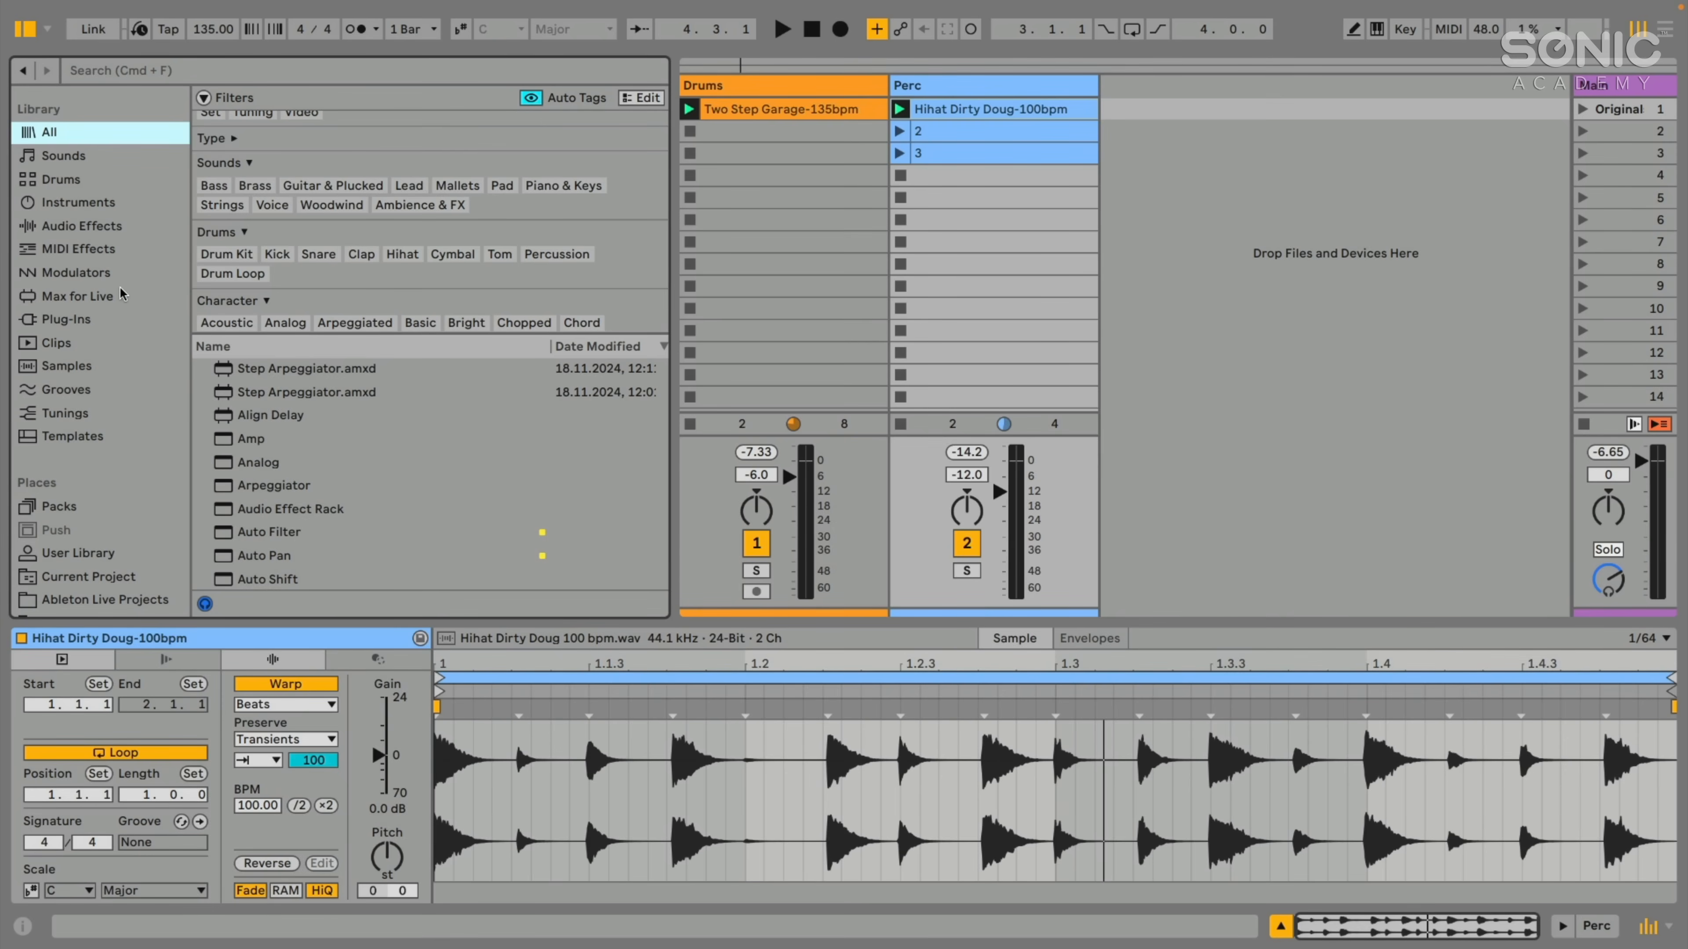
pyautogui.scroll(2, 334, 227)
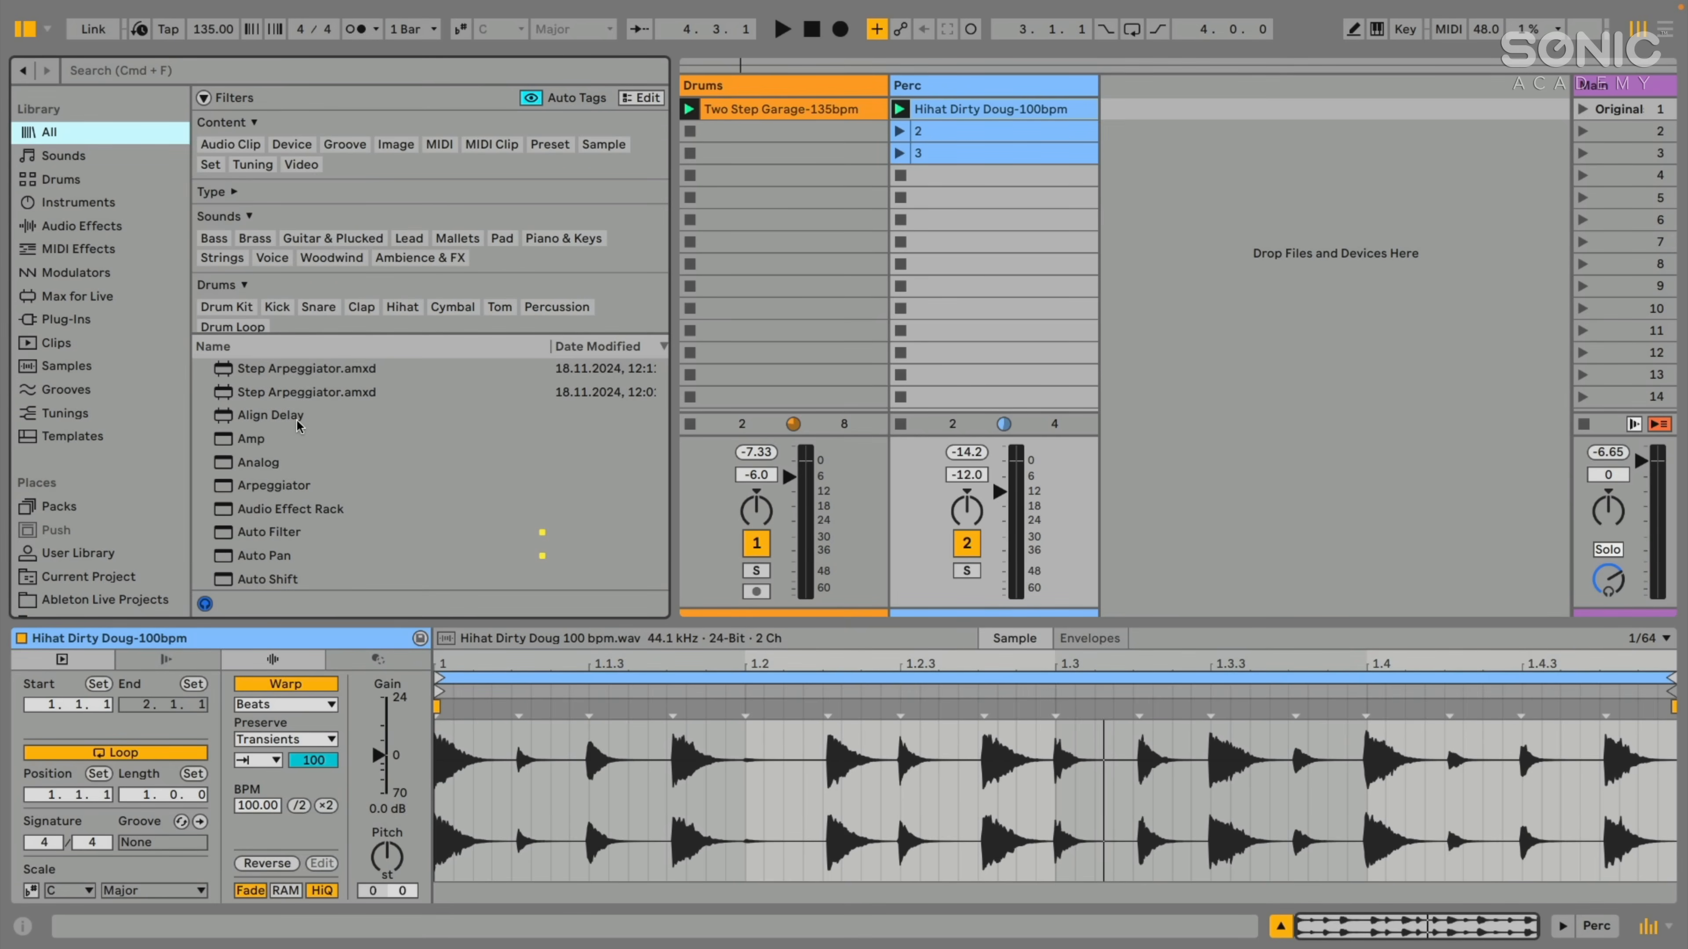
pyautogui.scroll(-5, 85, 349)
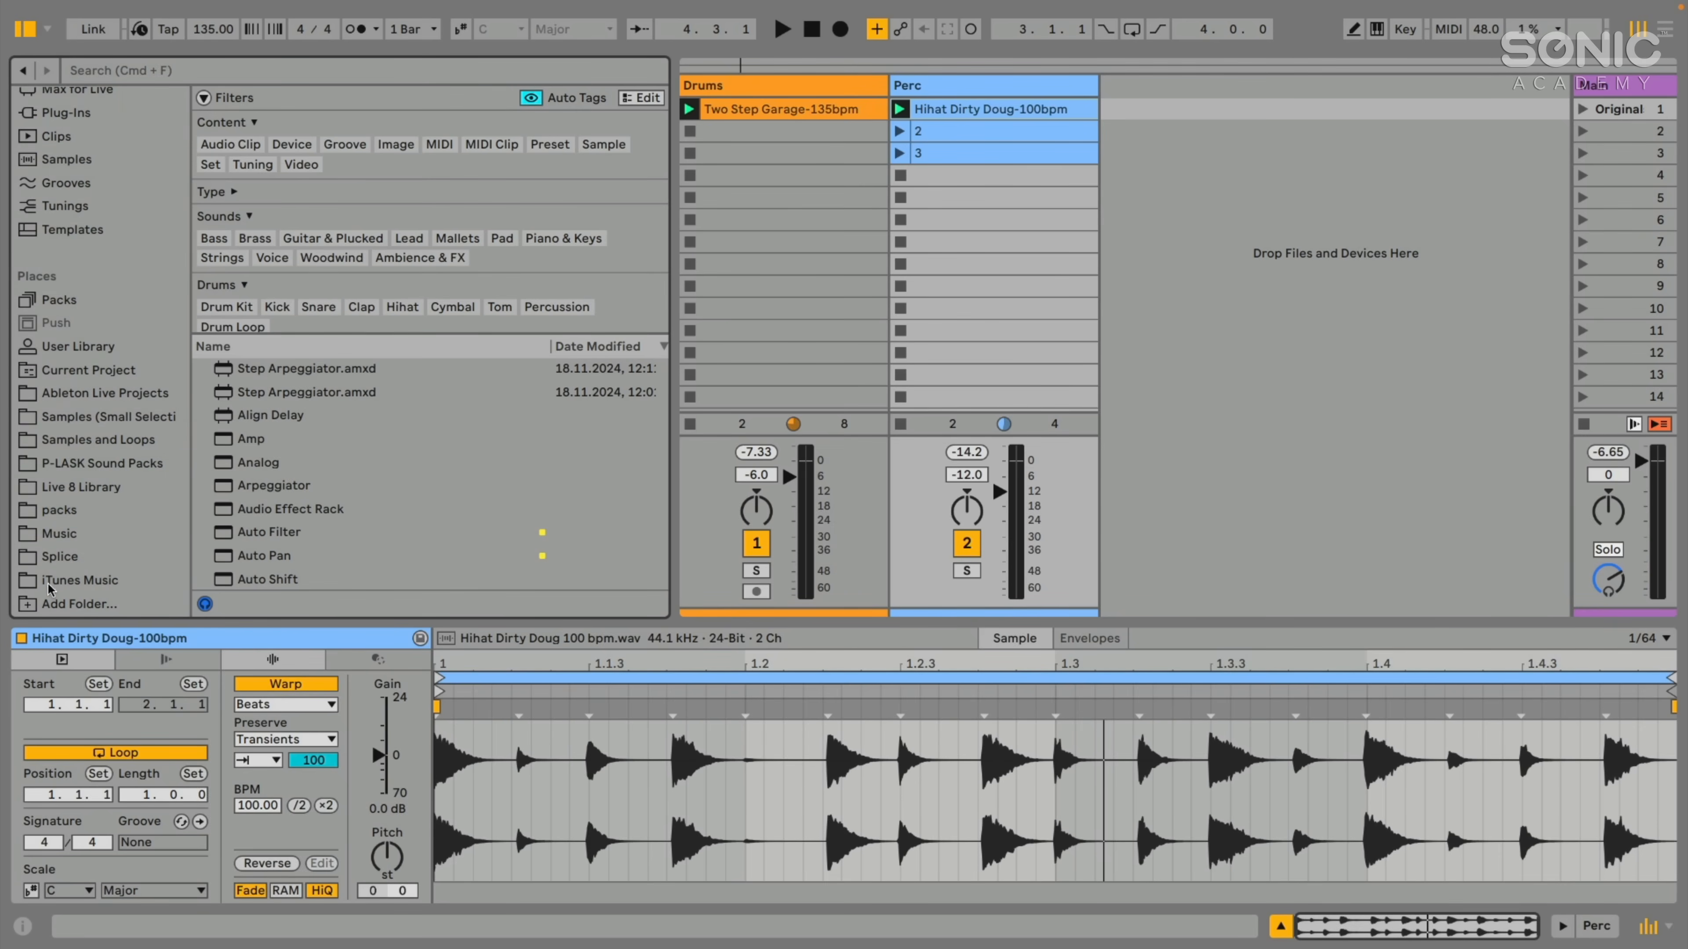
pyautogui.click(64, 441)
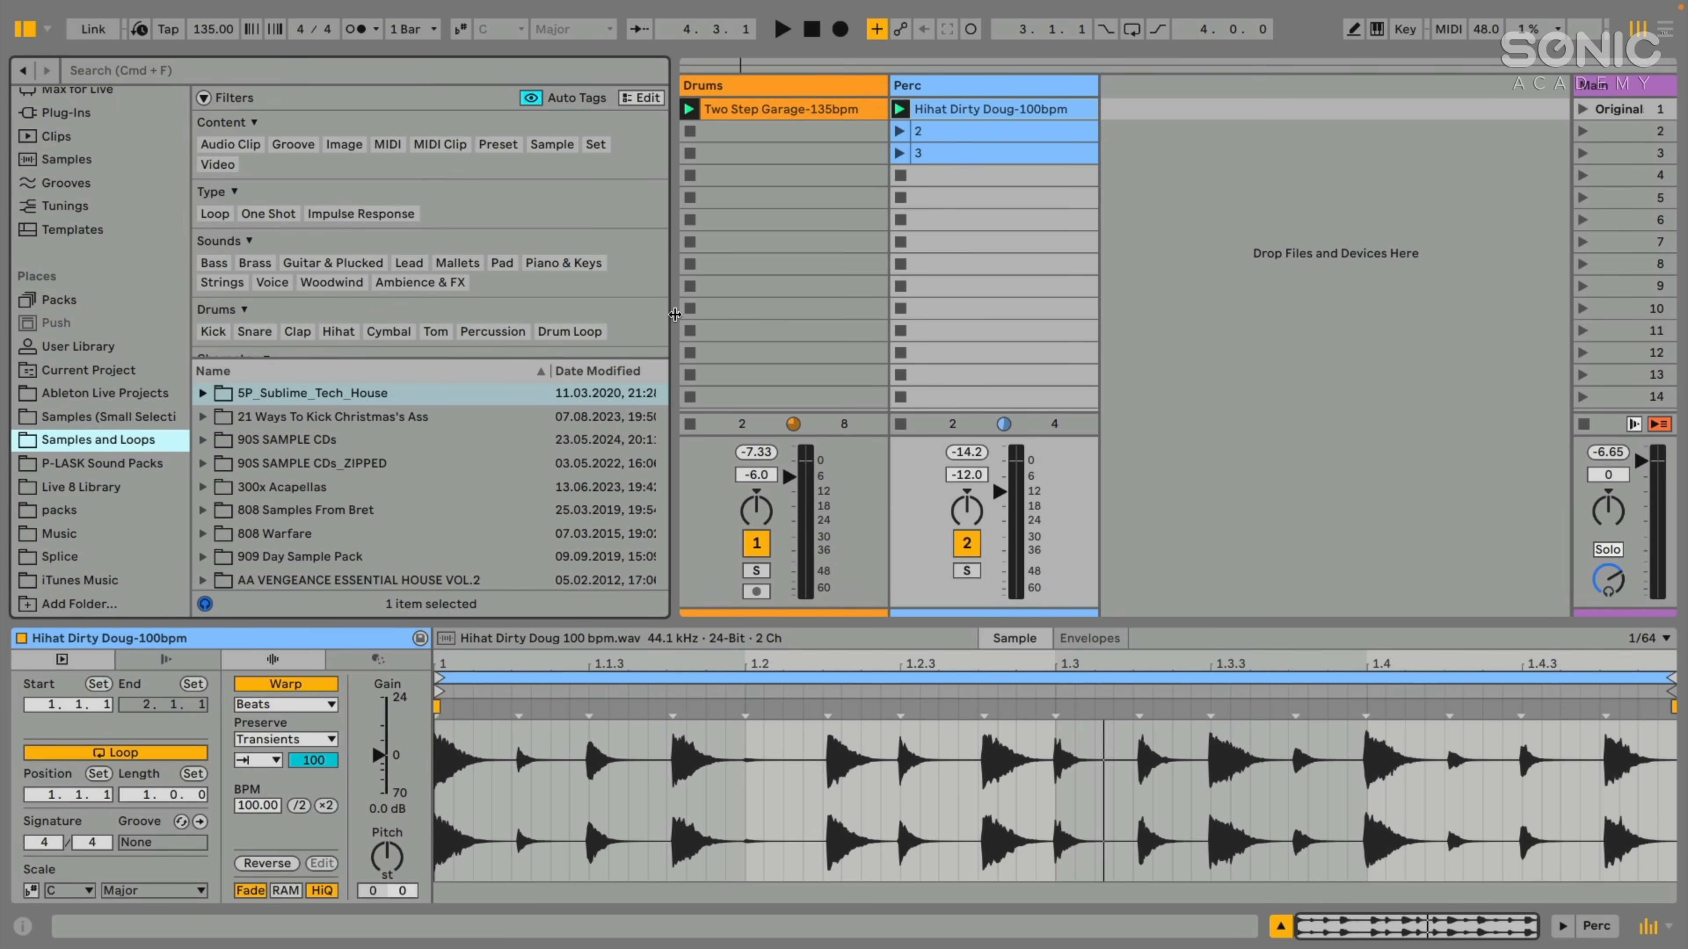
pyautogui.moveTo(675, 314); pyautogui.dragTo(669, 314)
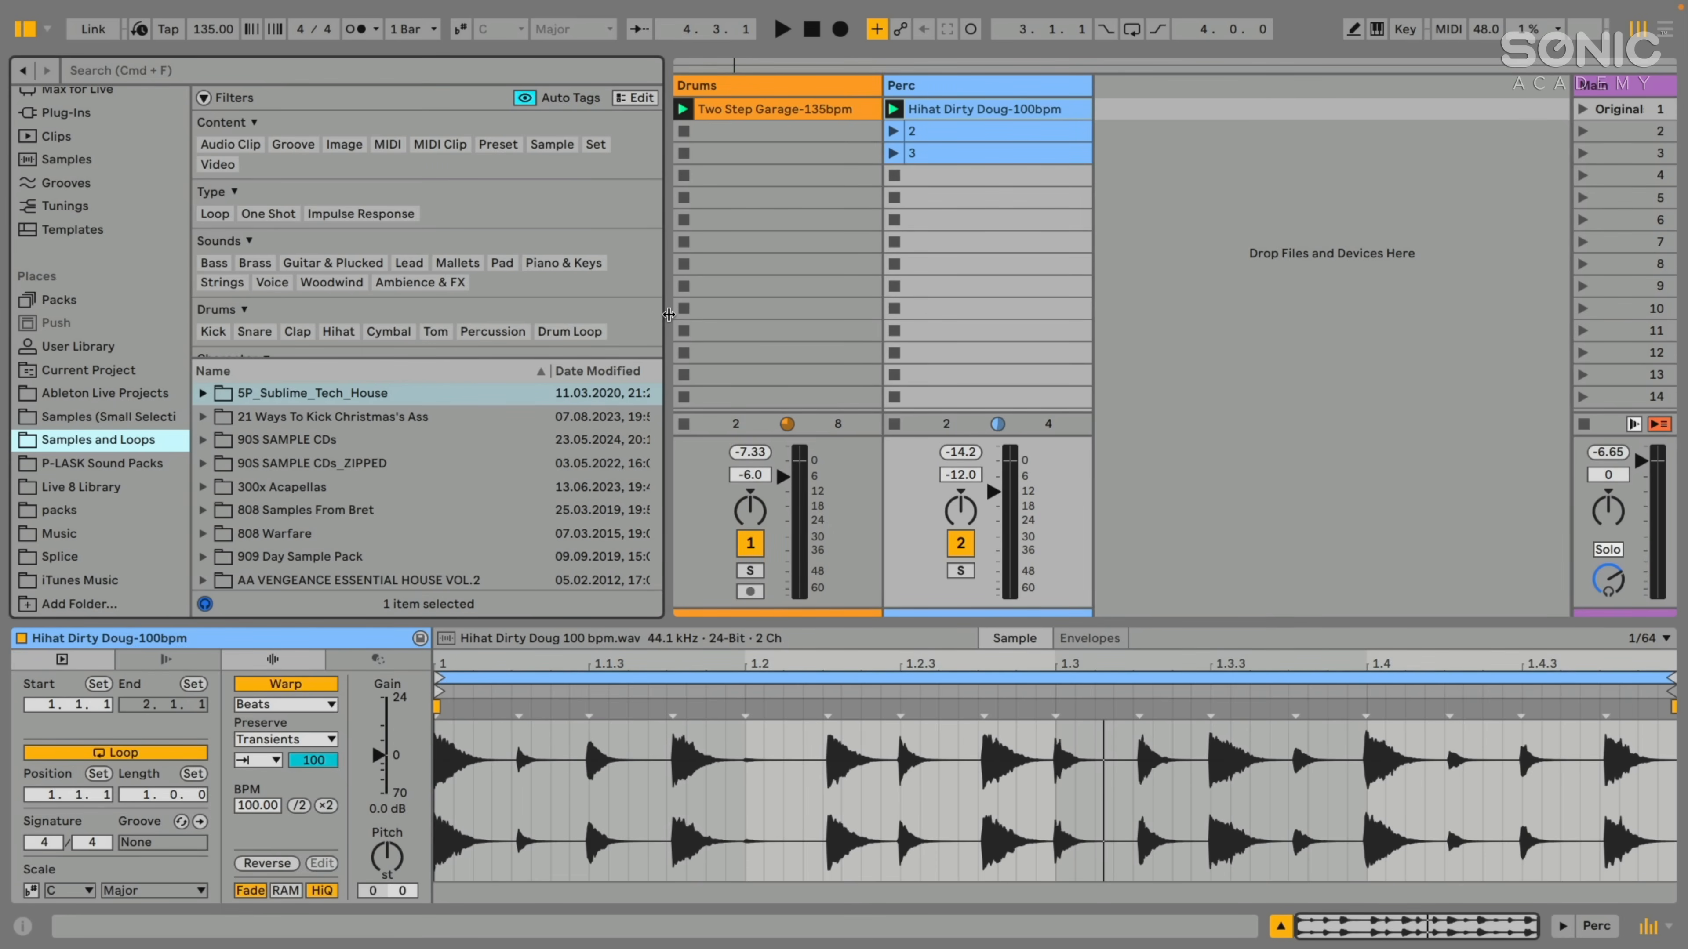
pyautogui.moveTo(669, 314); pyautogui.dragTo(660, 316)
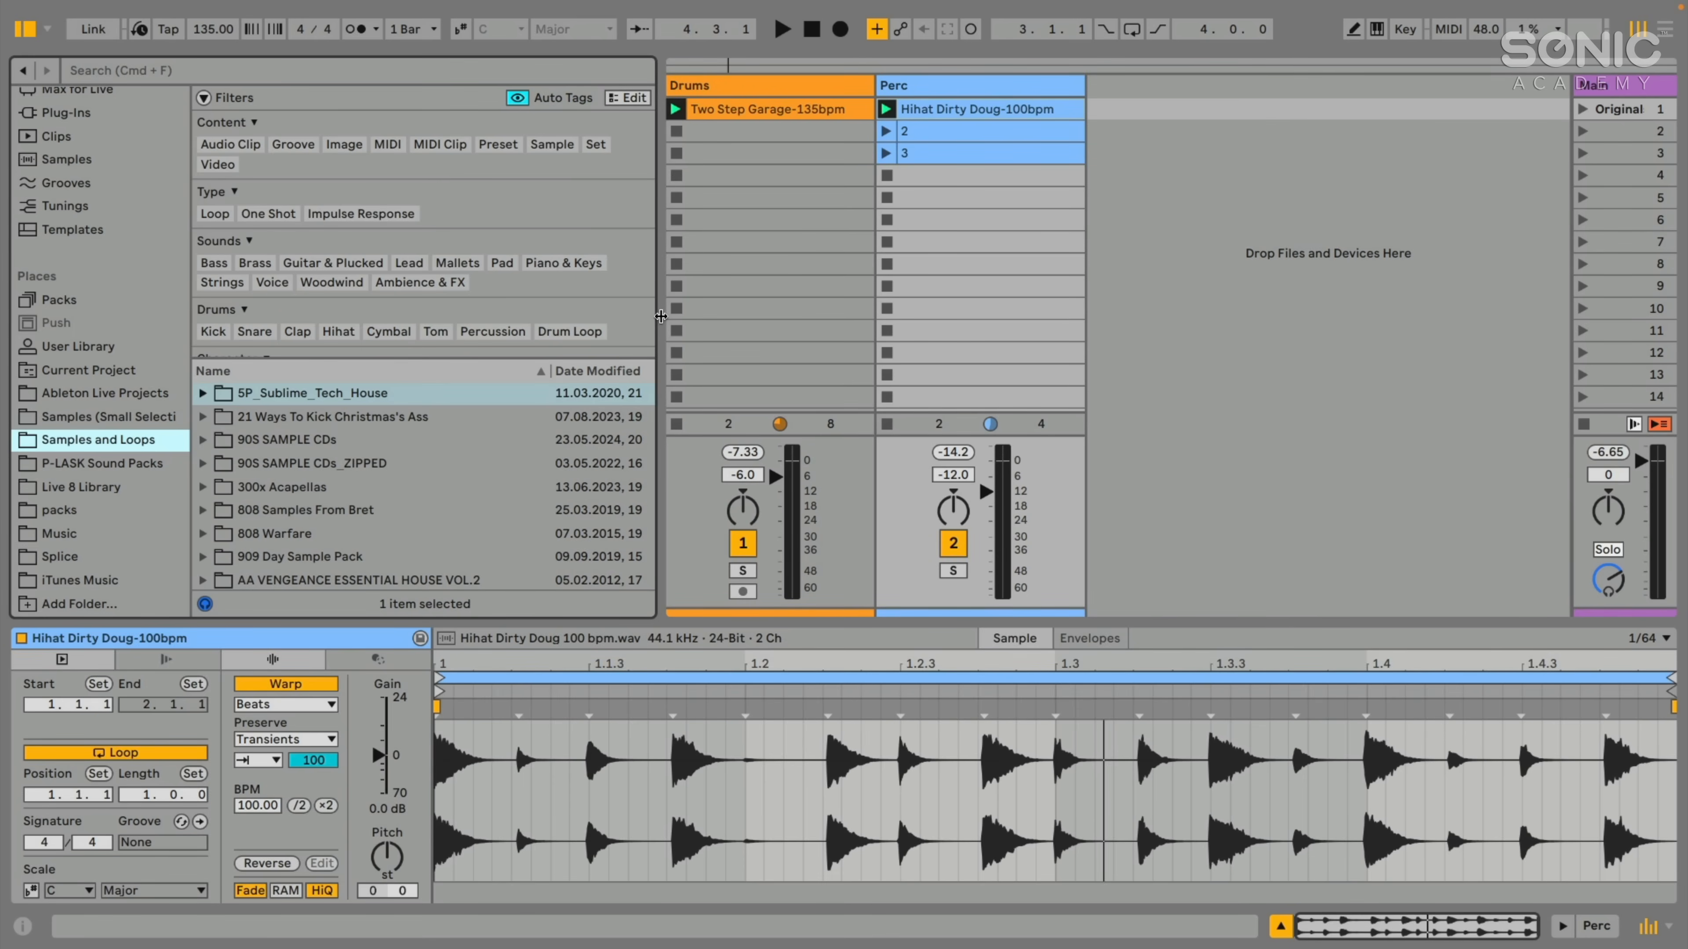
pyautogui.moveTo(660, 316); pyautogui.dragTo(661, 315)
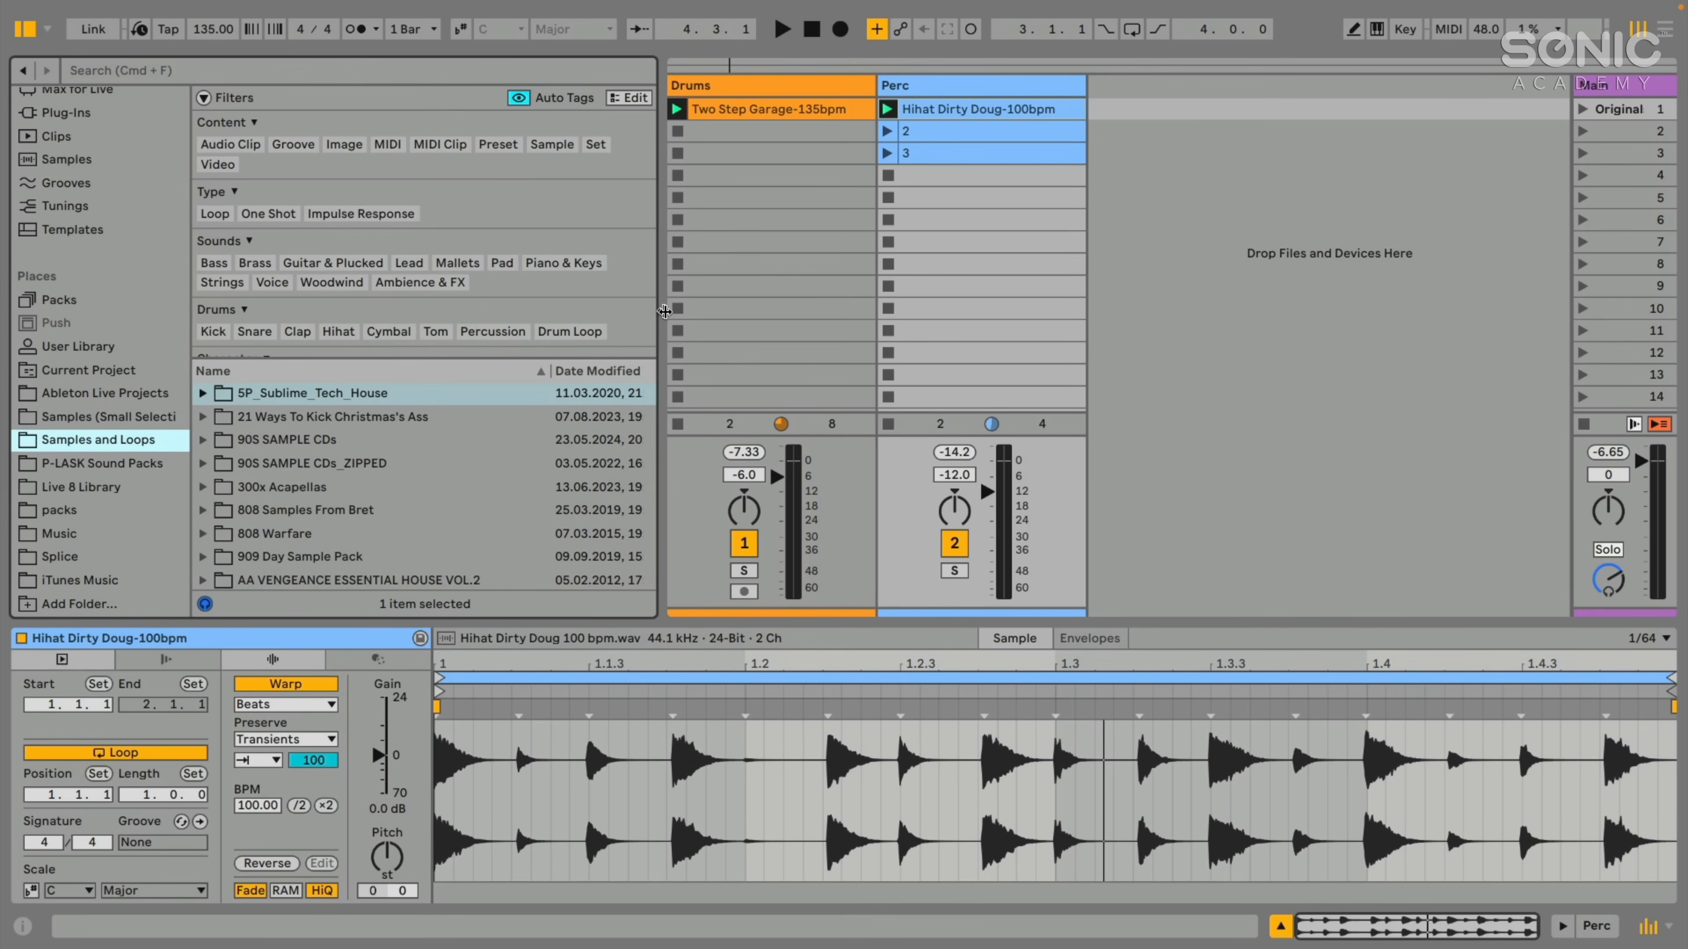
pyautogui.moveTo(665, 311); pyautogui.dragTo(664, 312)
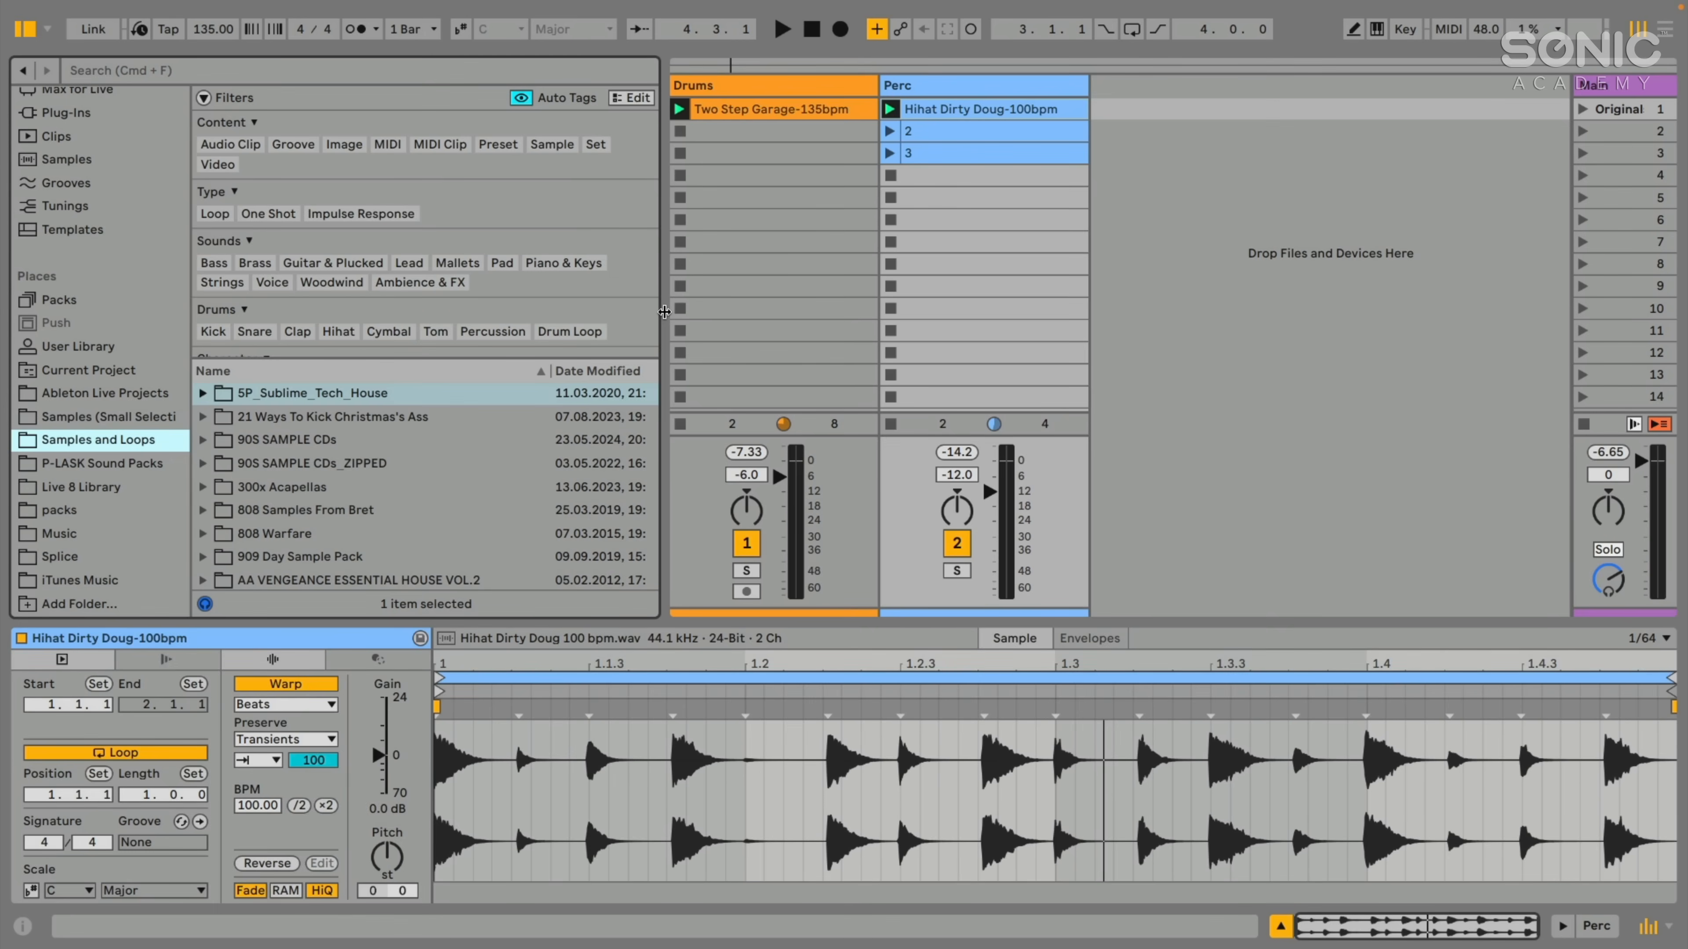
pyautogui.moveTo(665, 311); pyautogui.dragTo(675, 313)
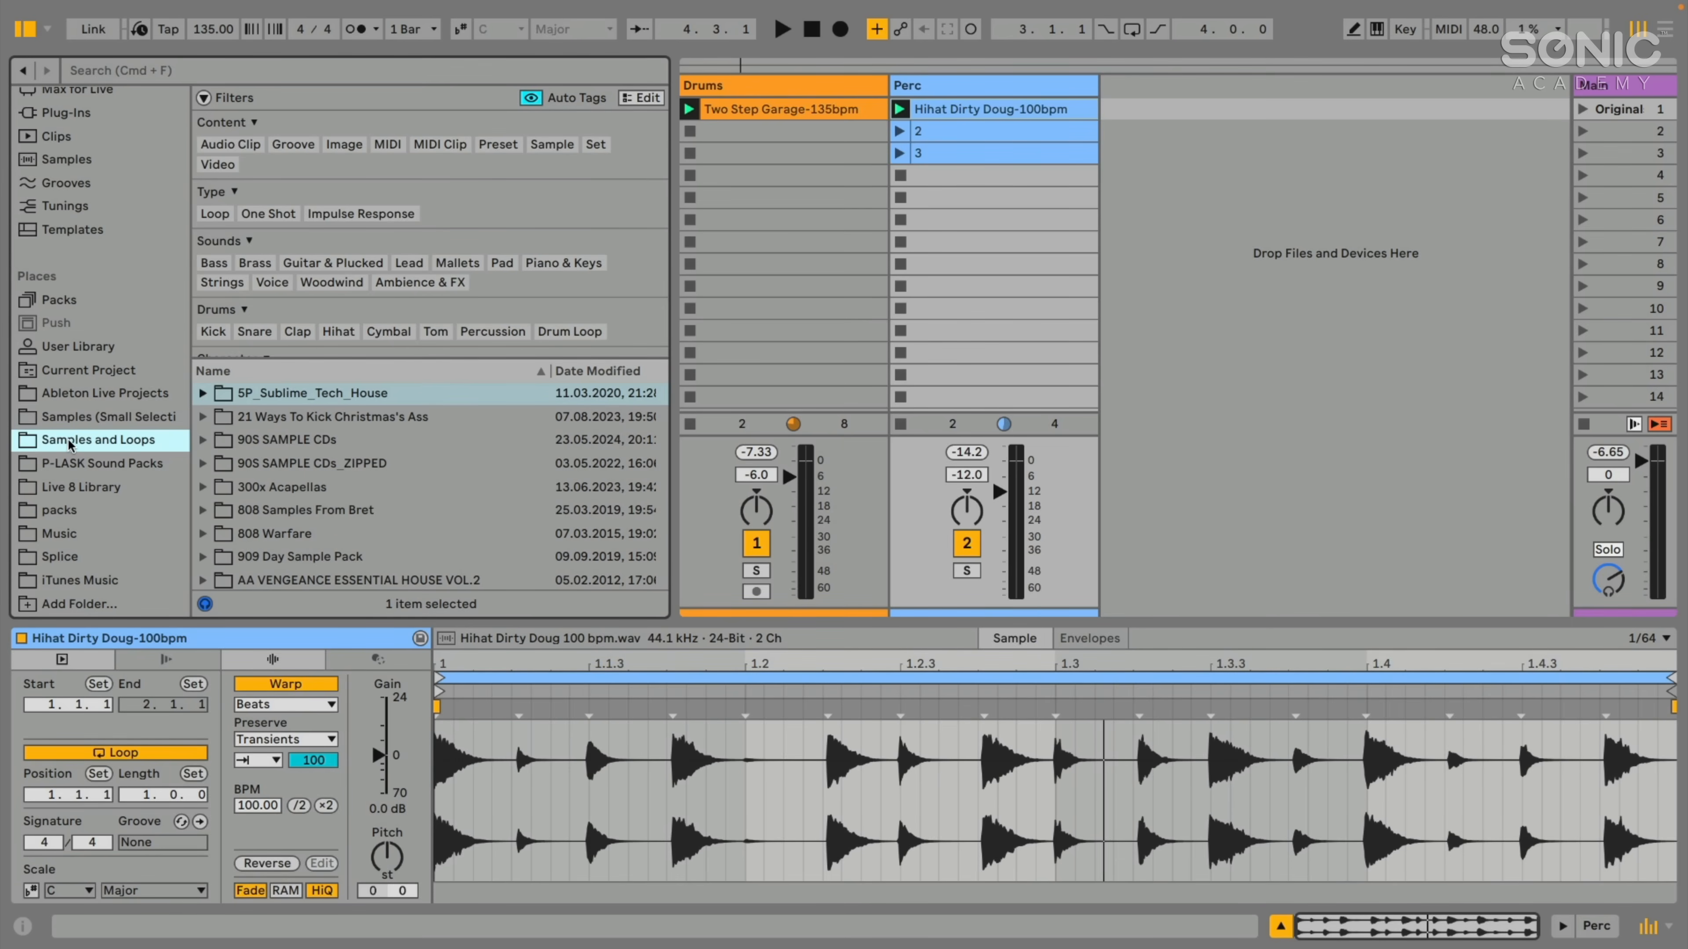
# - Enlarge the browser's file list upward and widen the browser to show the full modification dates
pyautogui.scroll(-20, 231, 445)
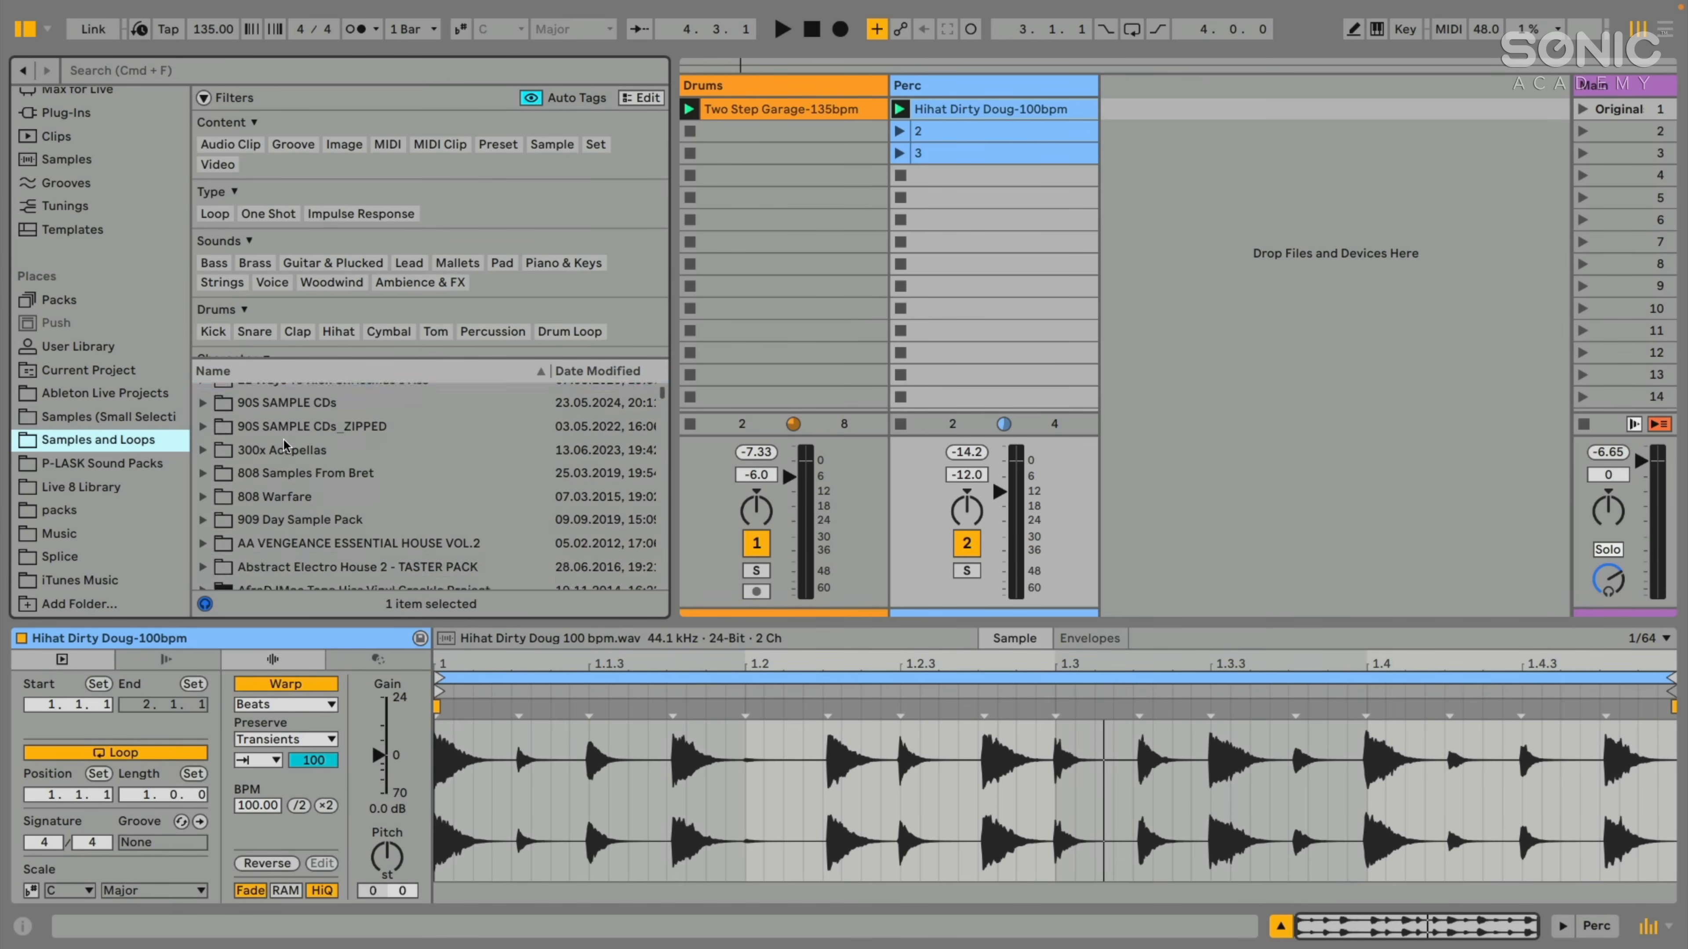
pyautogui.scroll(-4, 284, 445)
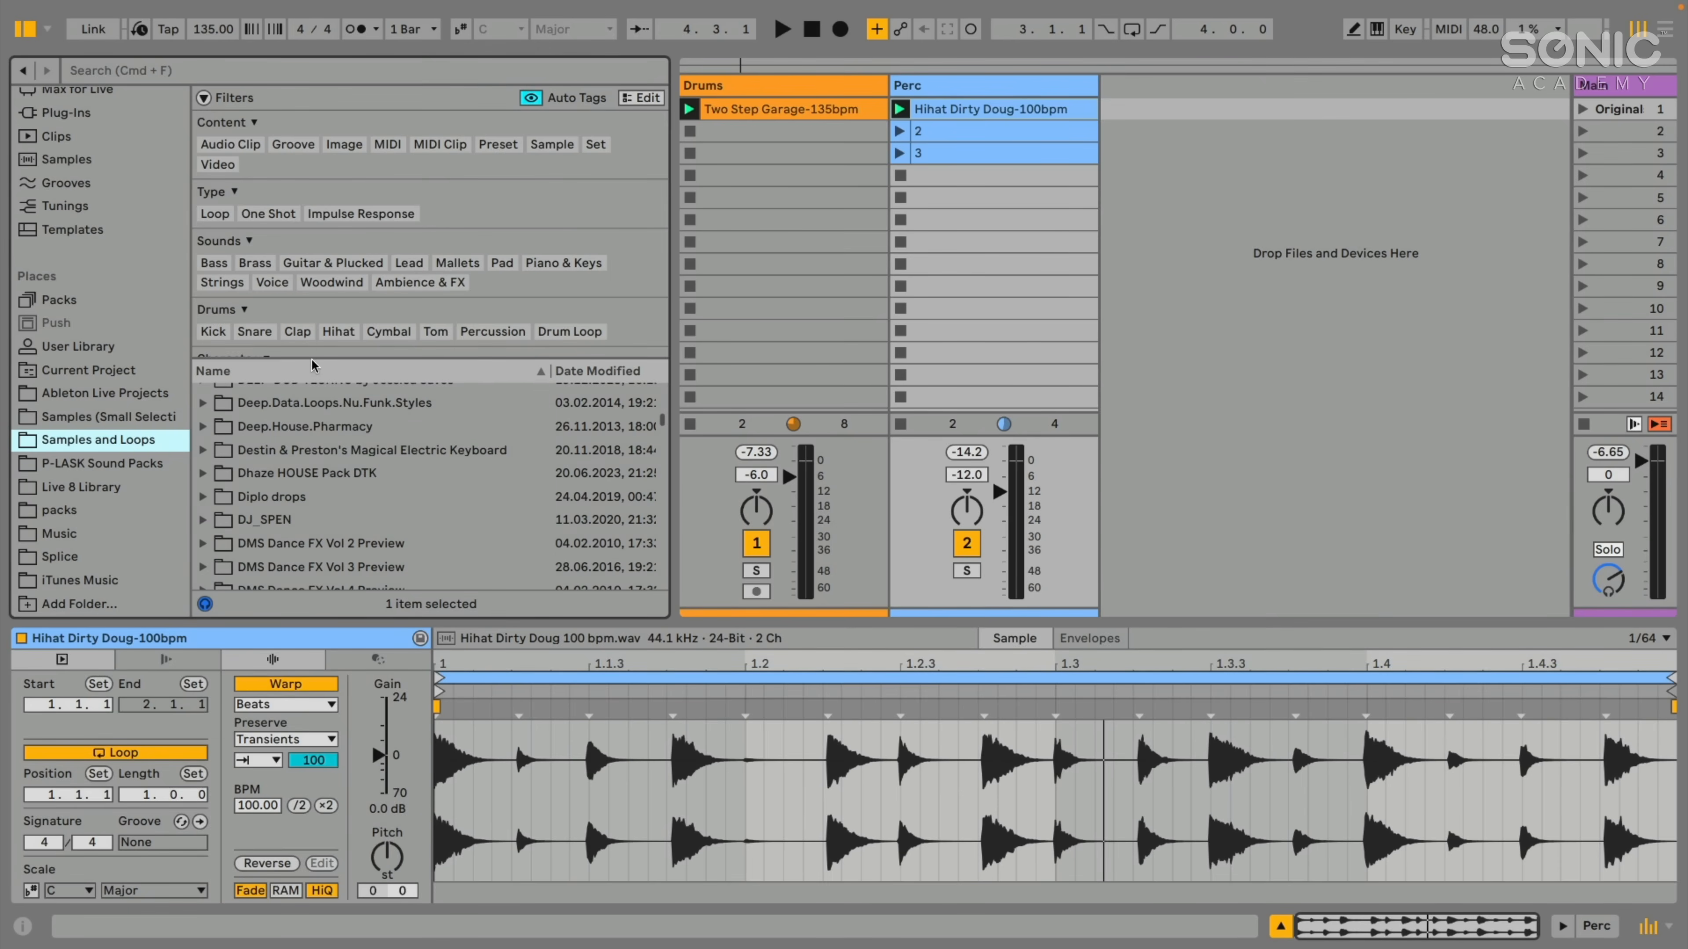
pyautogui.moveTo(311, 358); pyautogui.dragTo(313, 322)
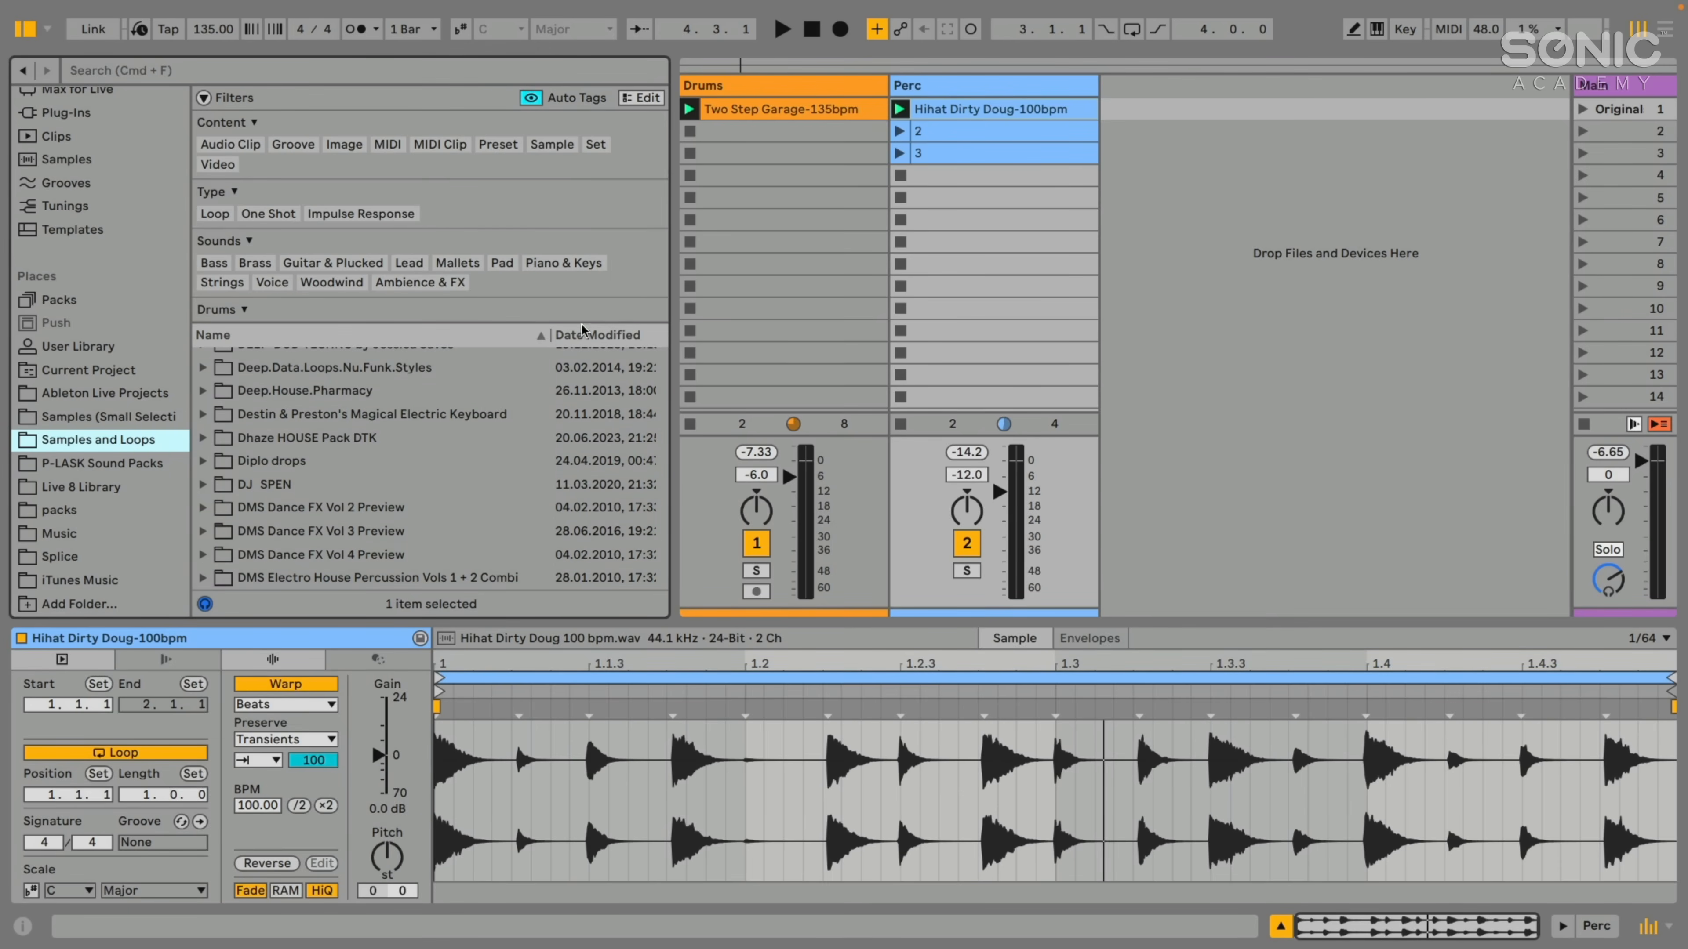
pyautogui.moveTo(672, 291); pyautogui.dragTo(704, 291)
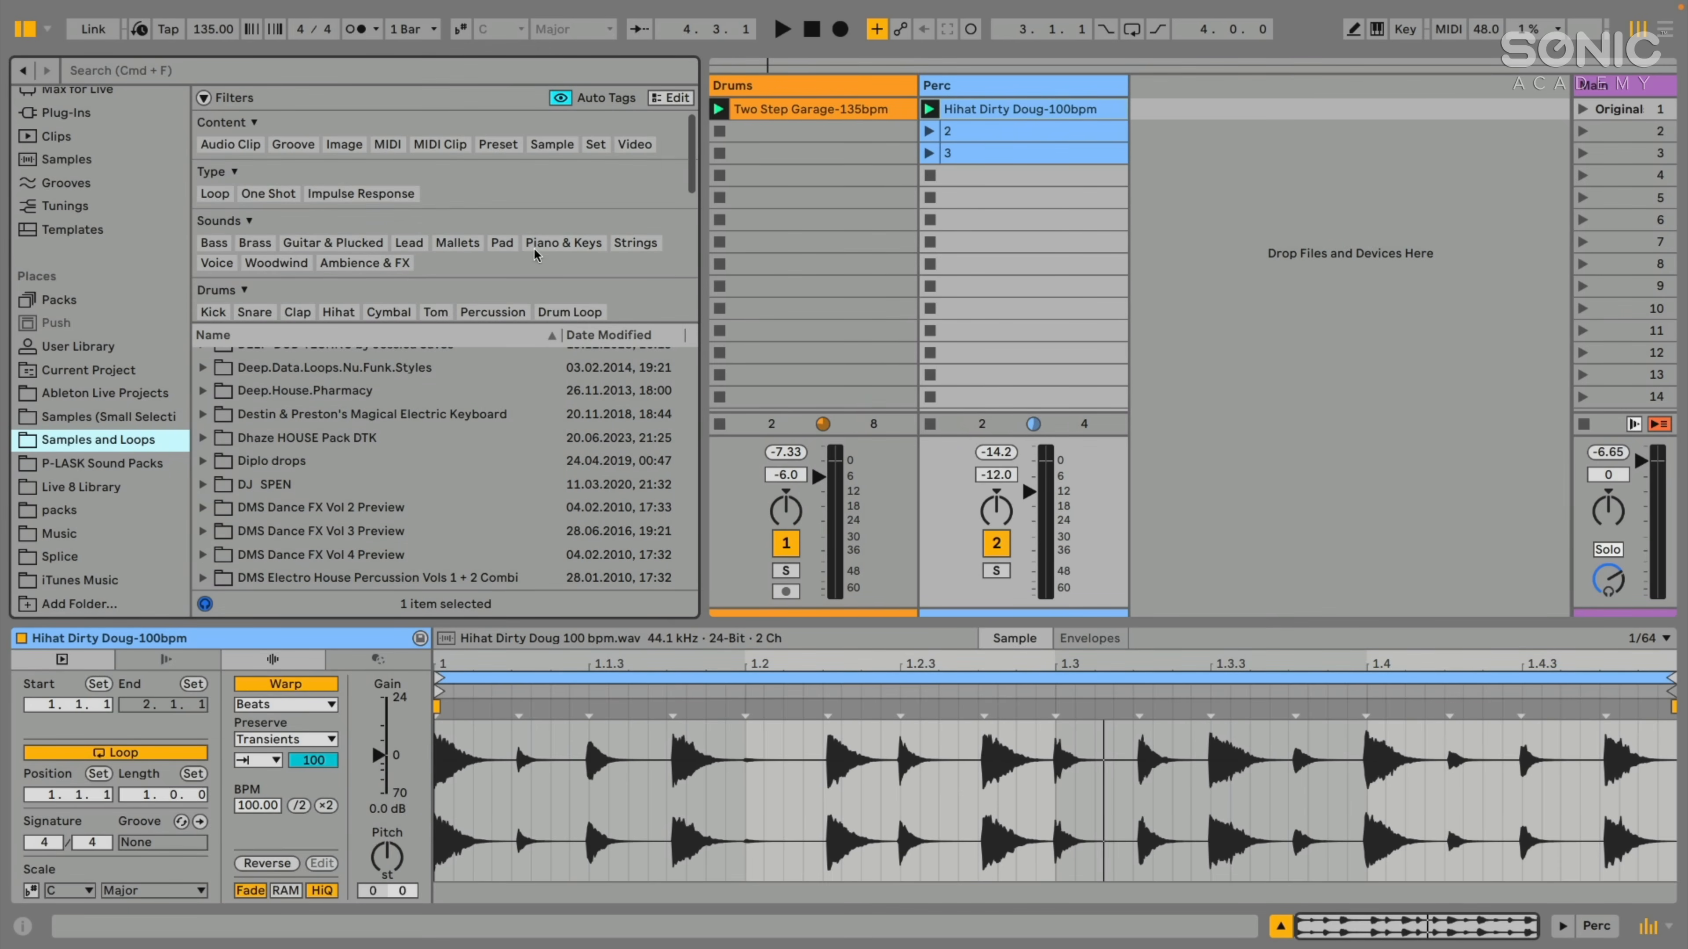
# - Start playback and select the Two Step Garage-135bpm clip on the Drums track
pyautogui.press('space')
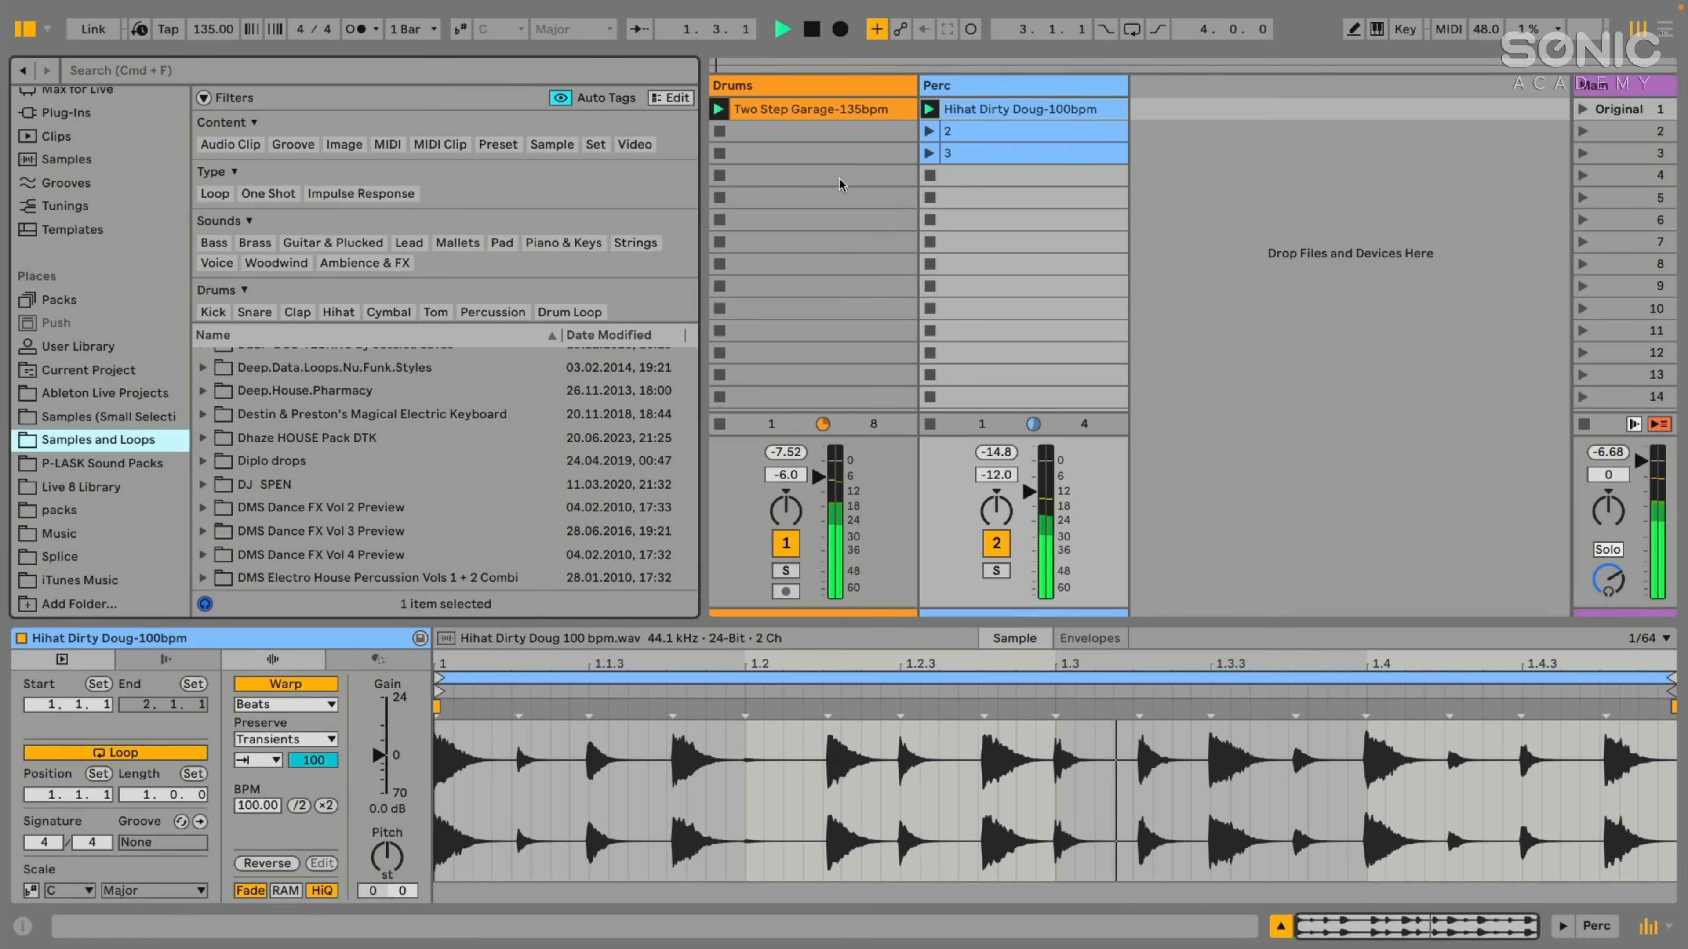
pyautogui.click(813, 114)
pyautogui.click(1002, 121)
pyautogui.click(854, 107)
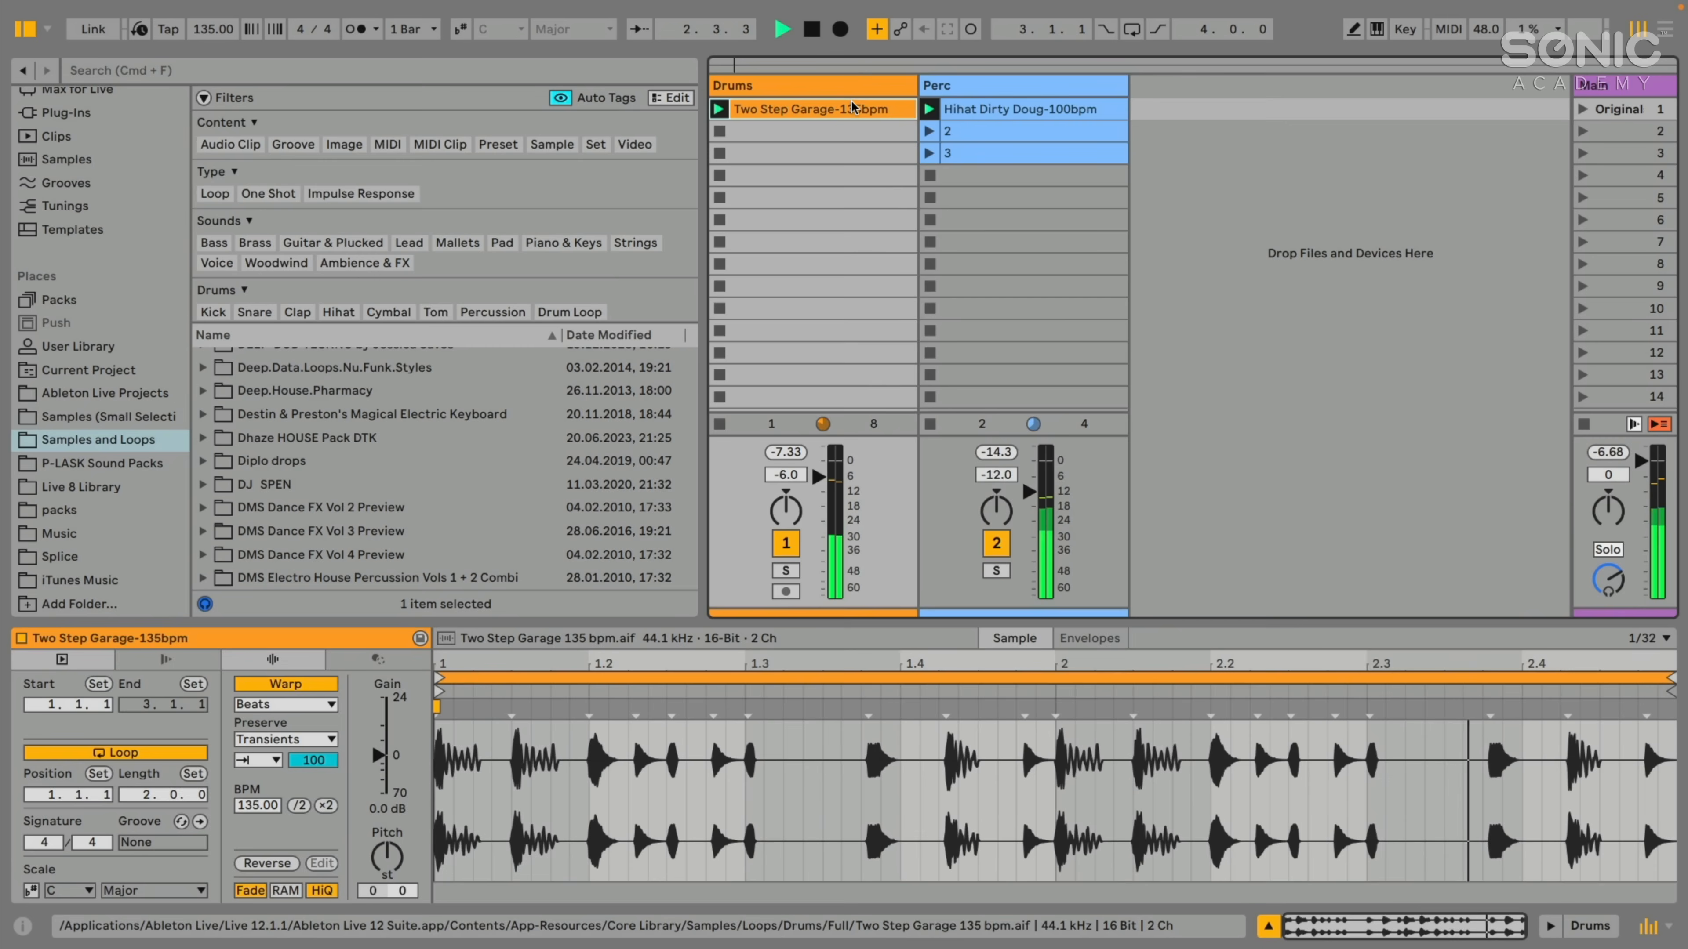
# - Filter the Samples and Loops folder by the tags Loop, Voice and Choir
pyautogui.scroll(-2, 472, 156)
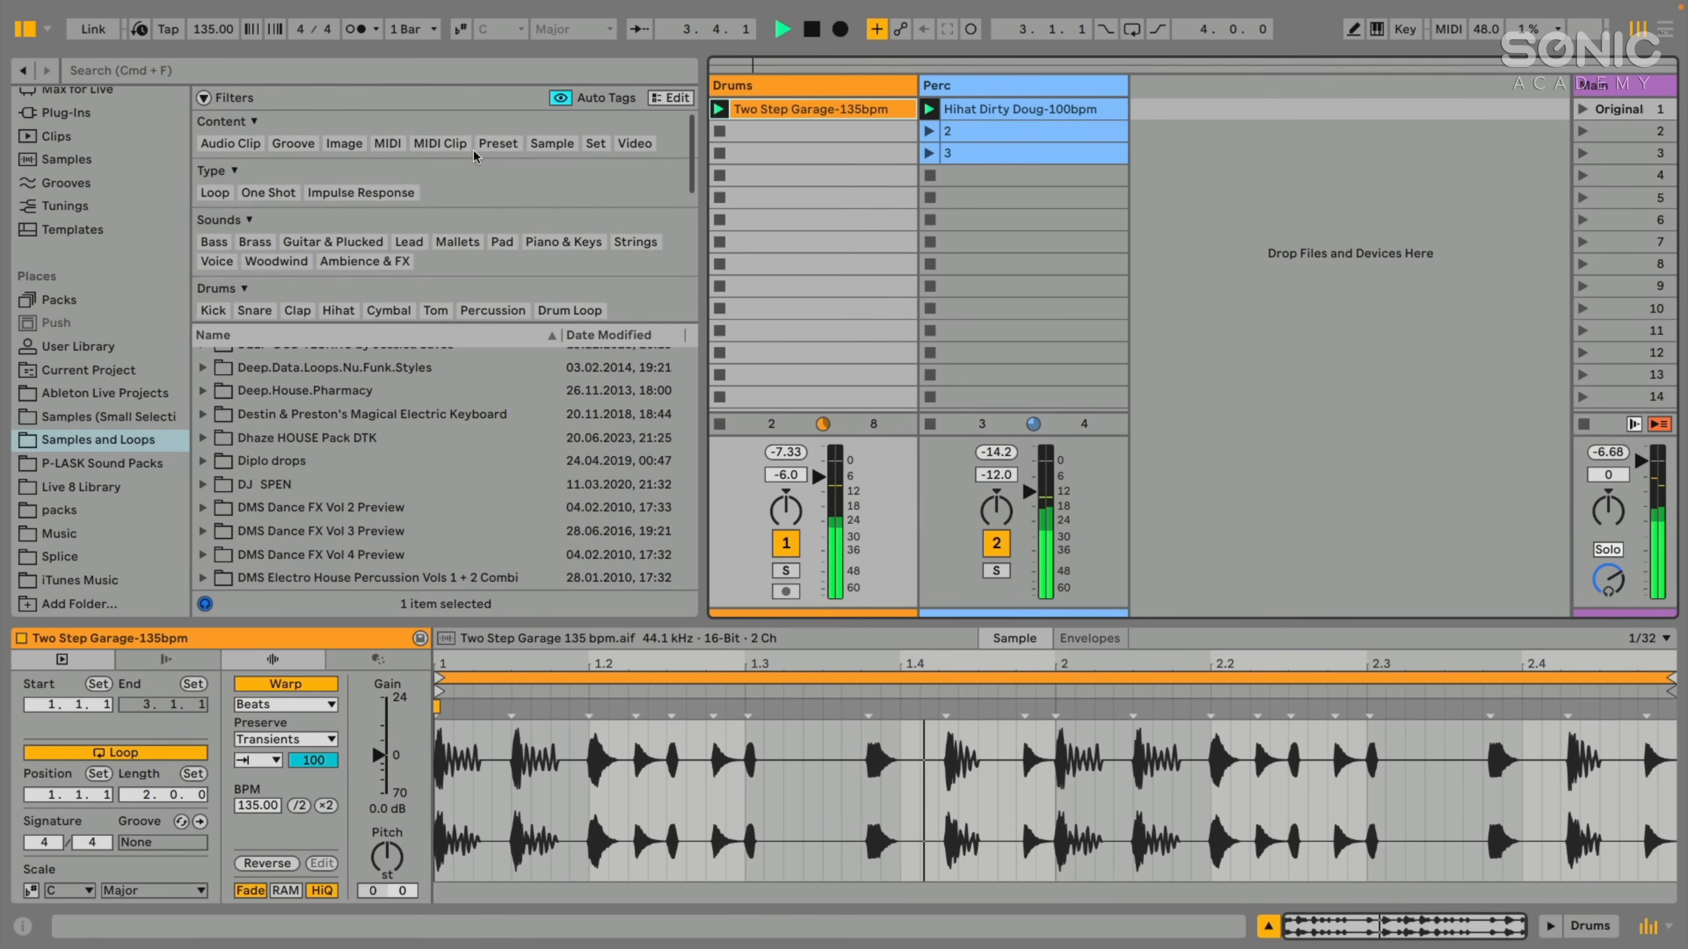
pyautogui.scroll(2, 473, 156)
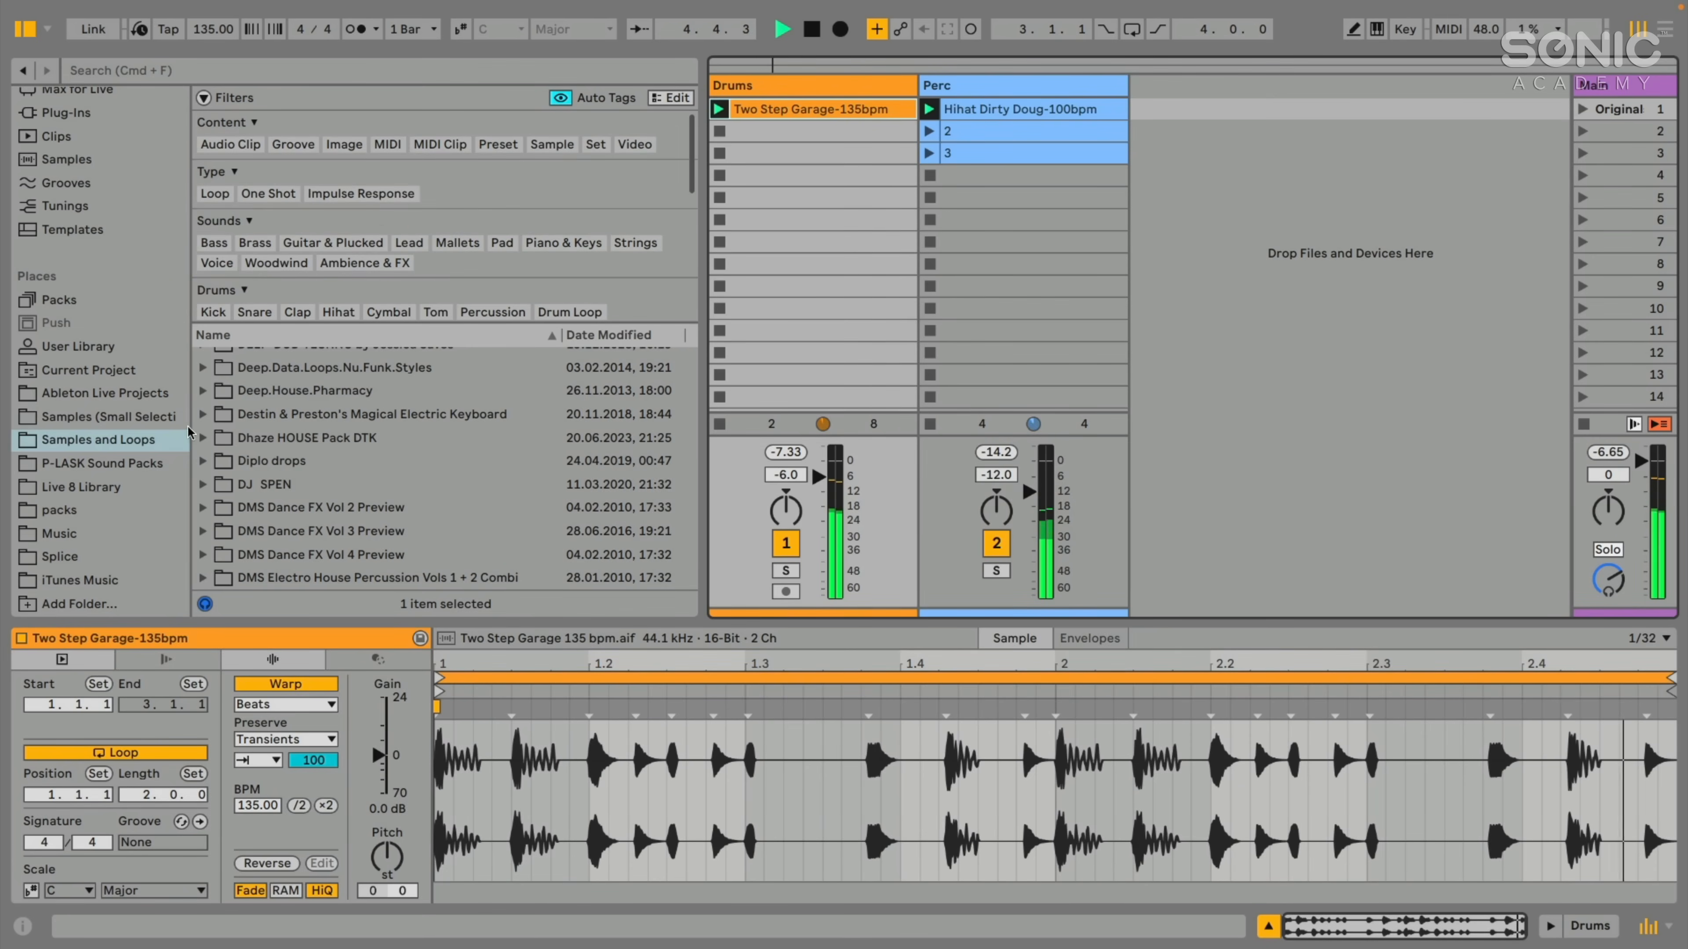
pyautogui.click(34, 447)
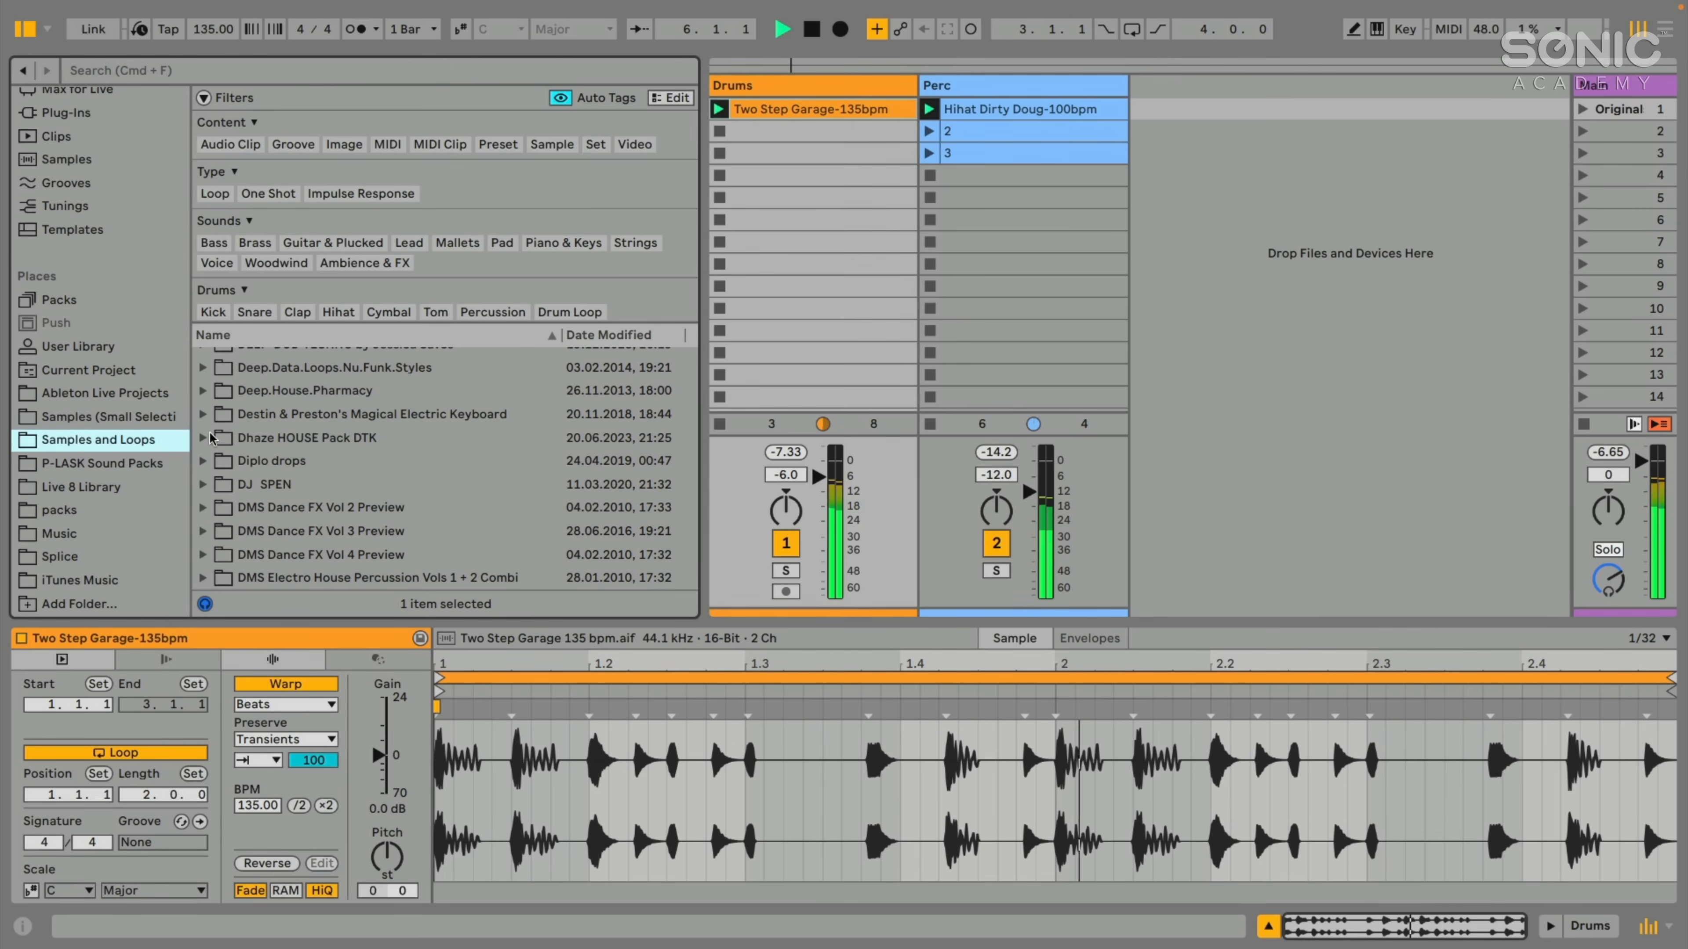
pyautogui.scroll(-3, 296, 402)
pyautogui.scroll(-15, 296, 402)
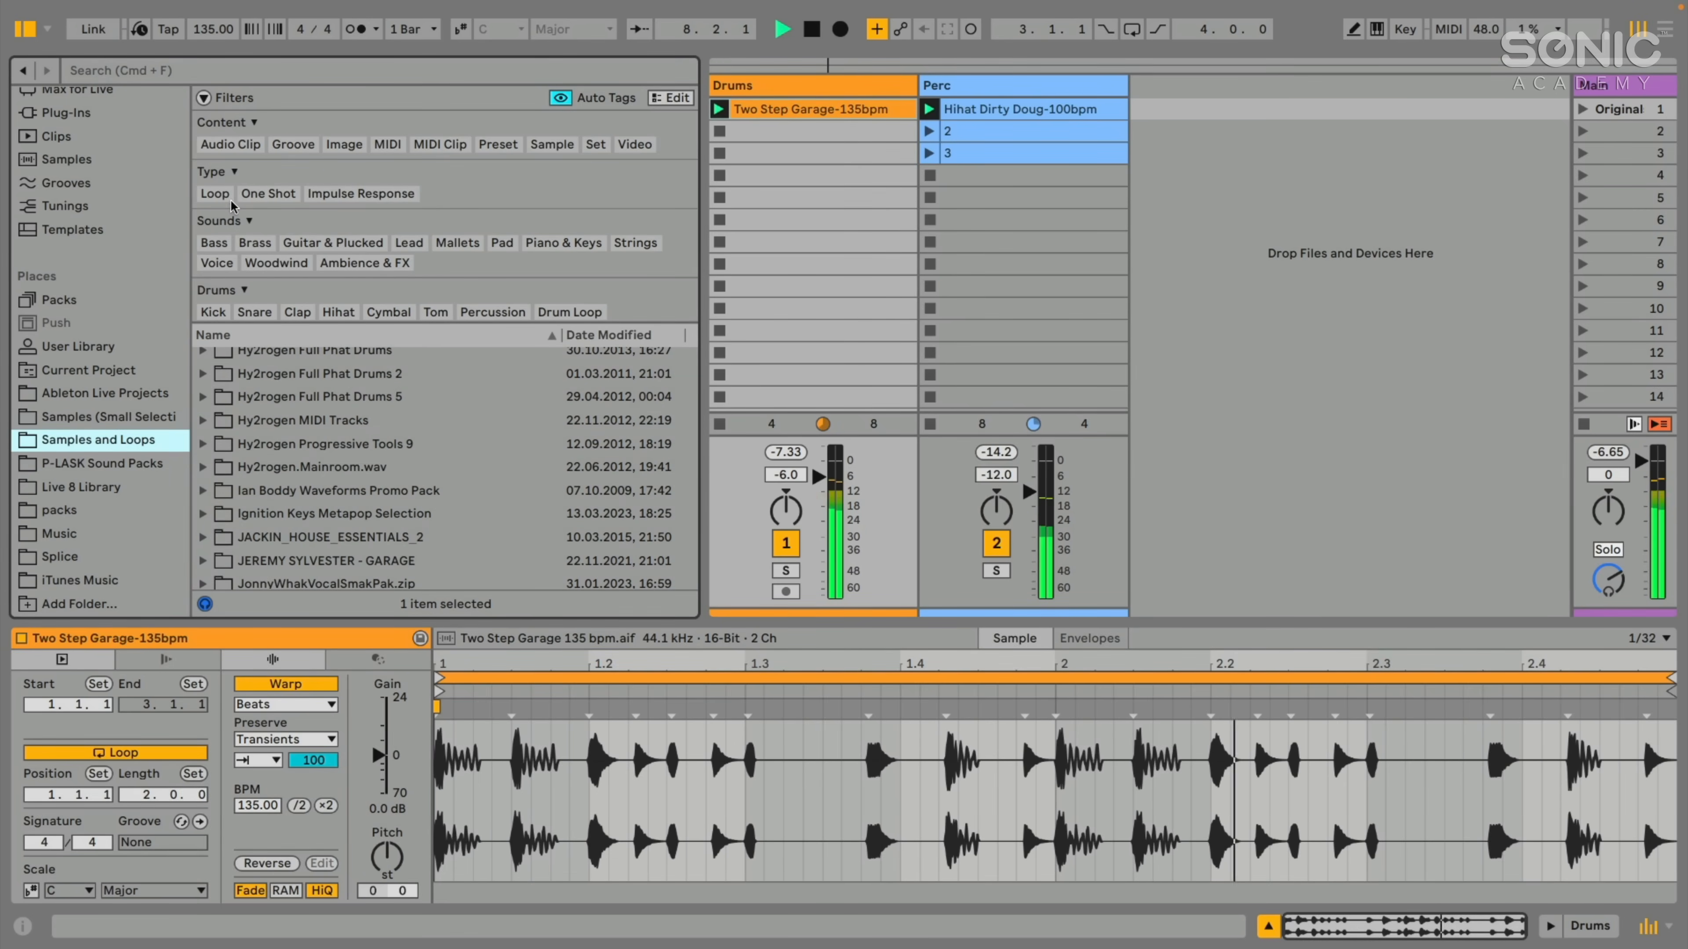
pyautogui.click(216, 194)
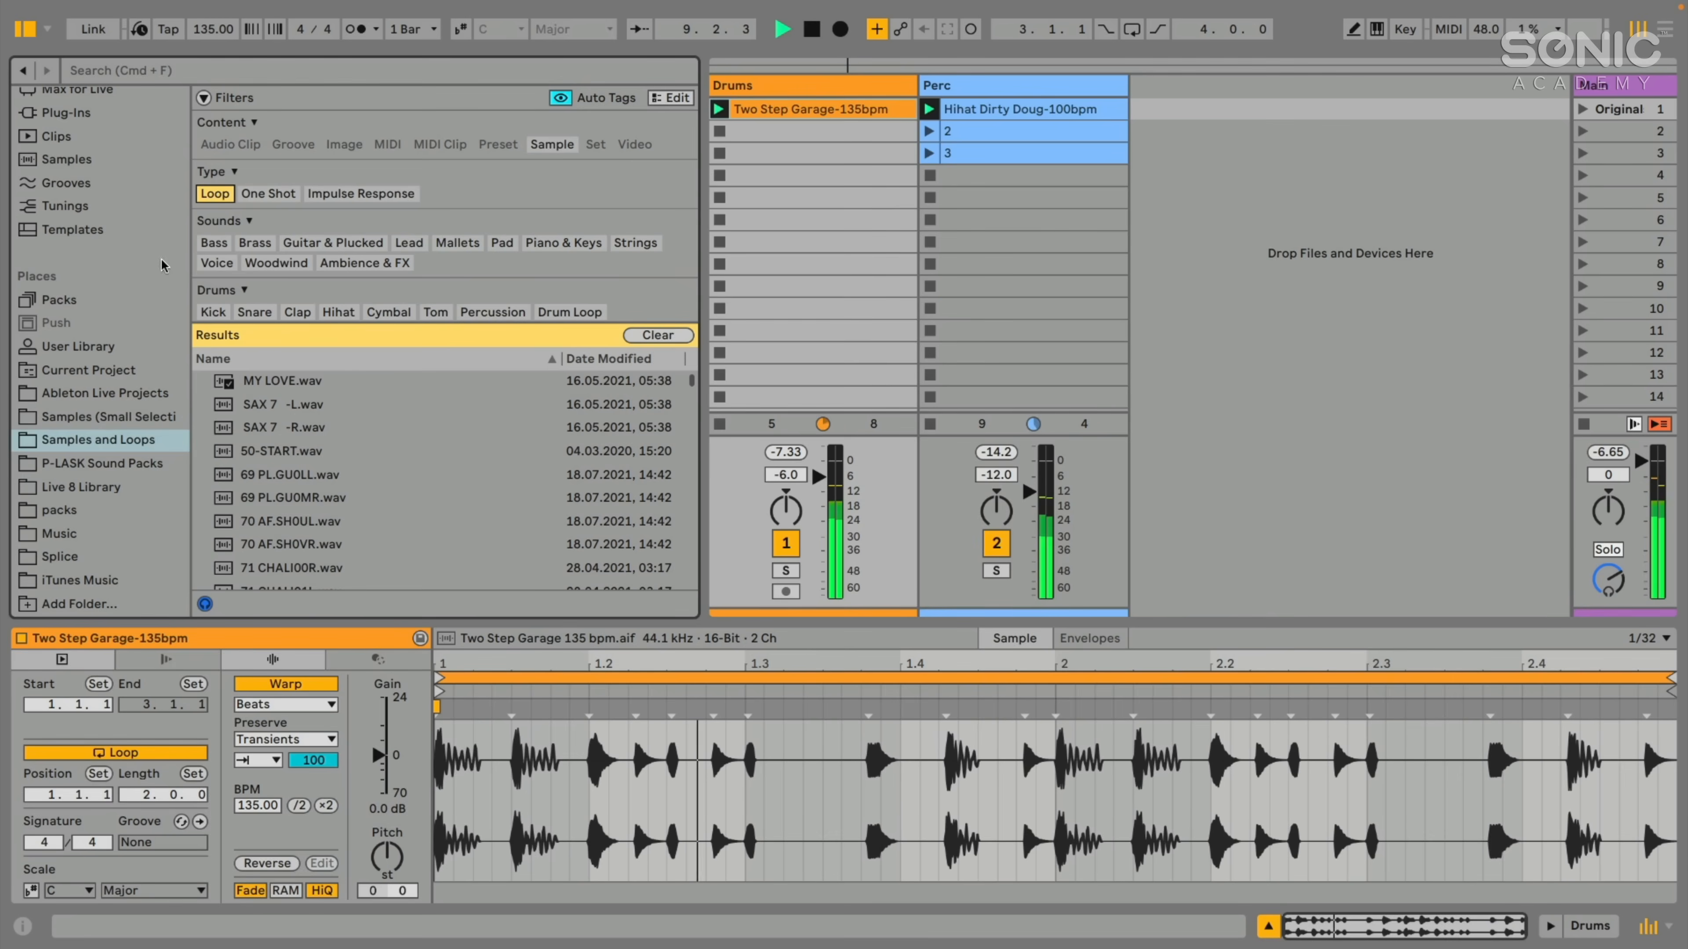
pyautogui.click(217, 262)
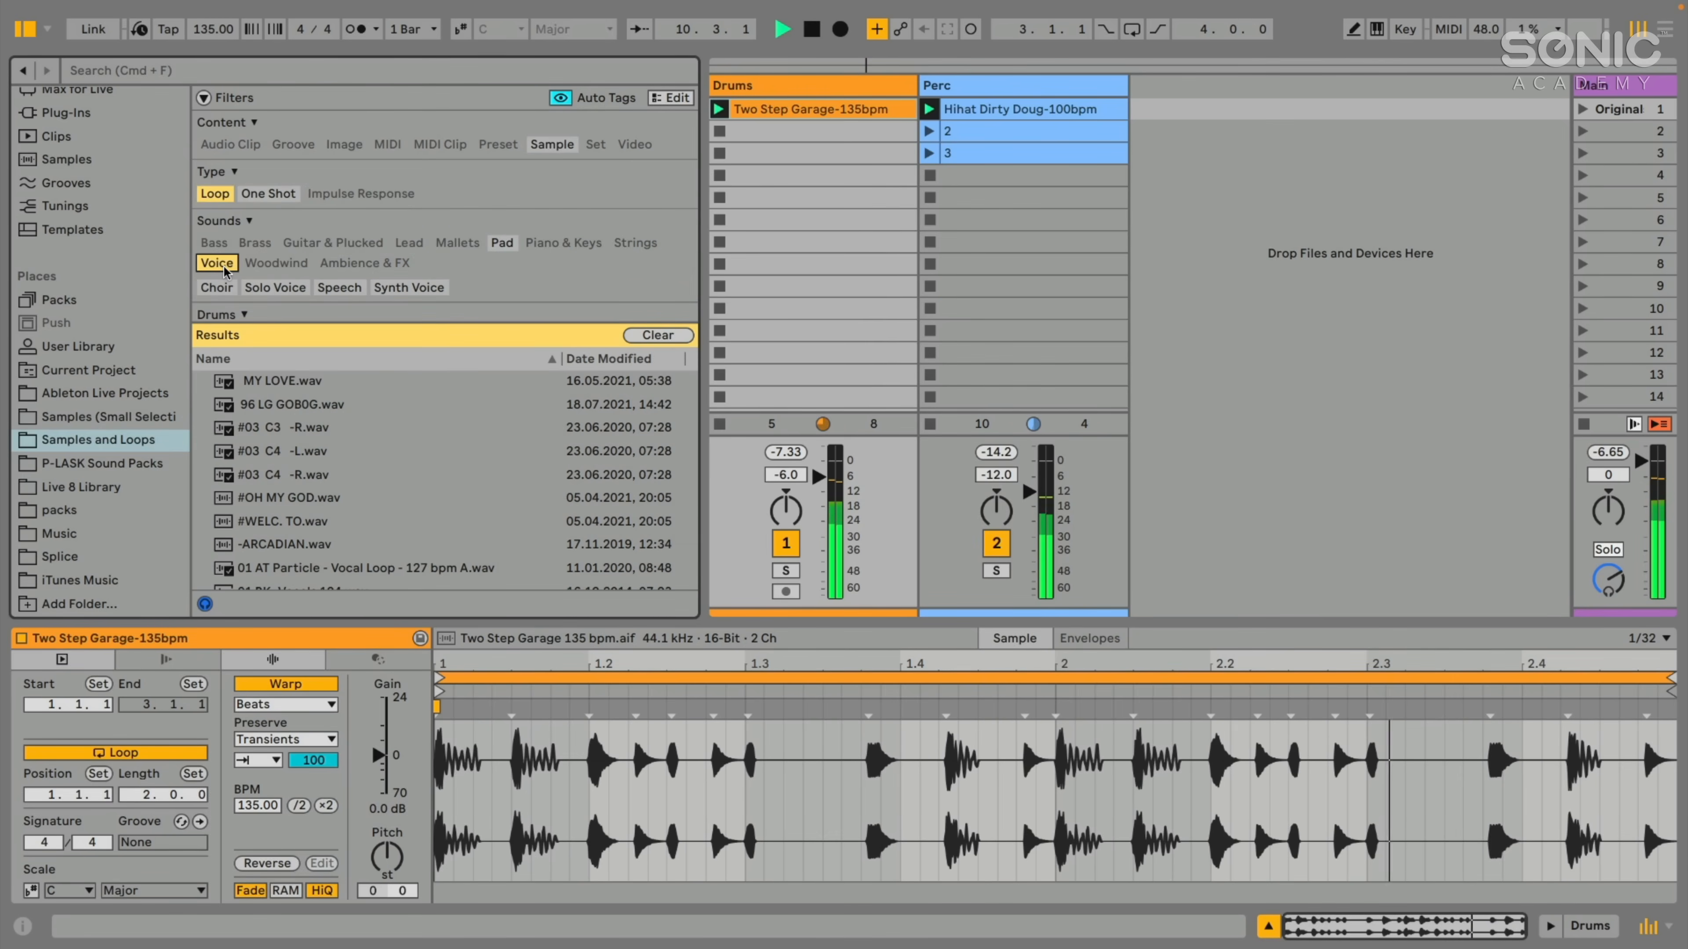
pyautogui.click(211, 290)
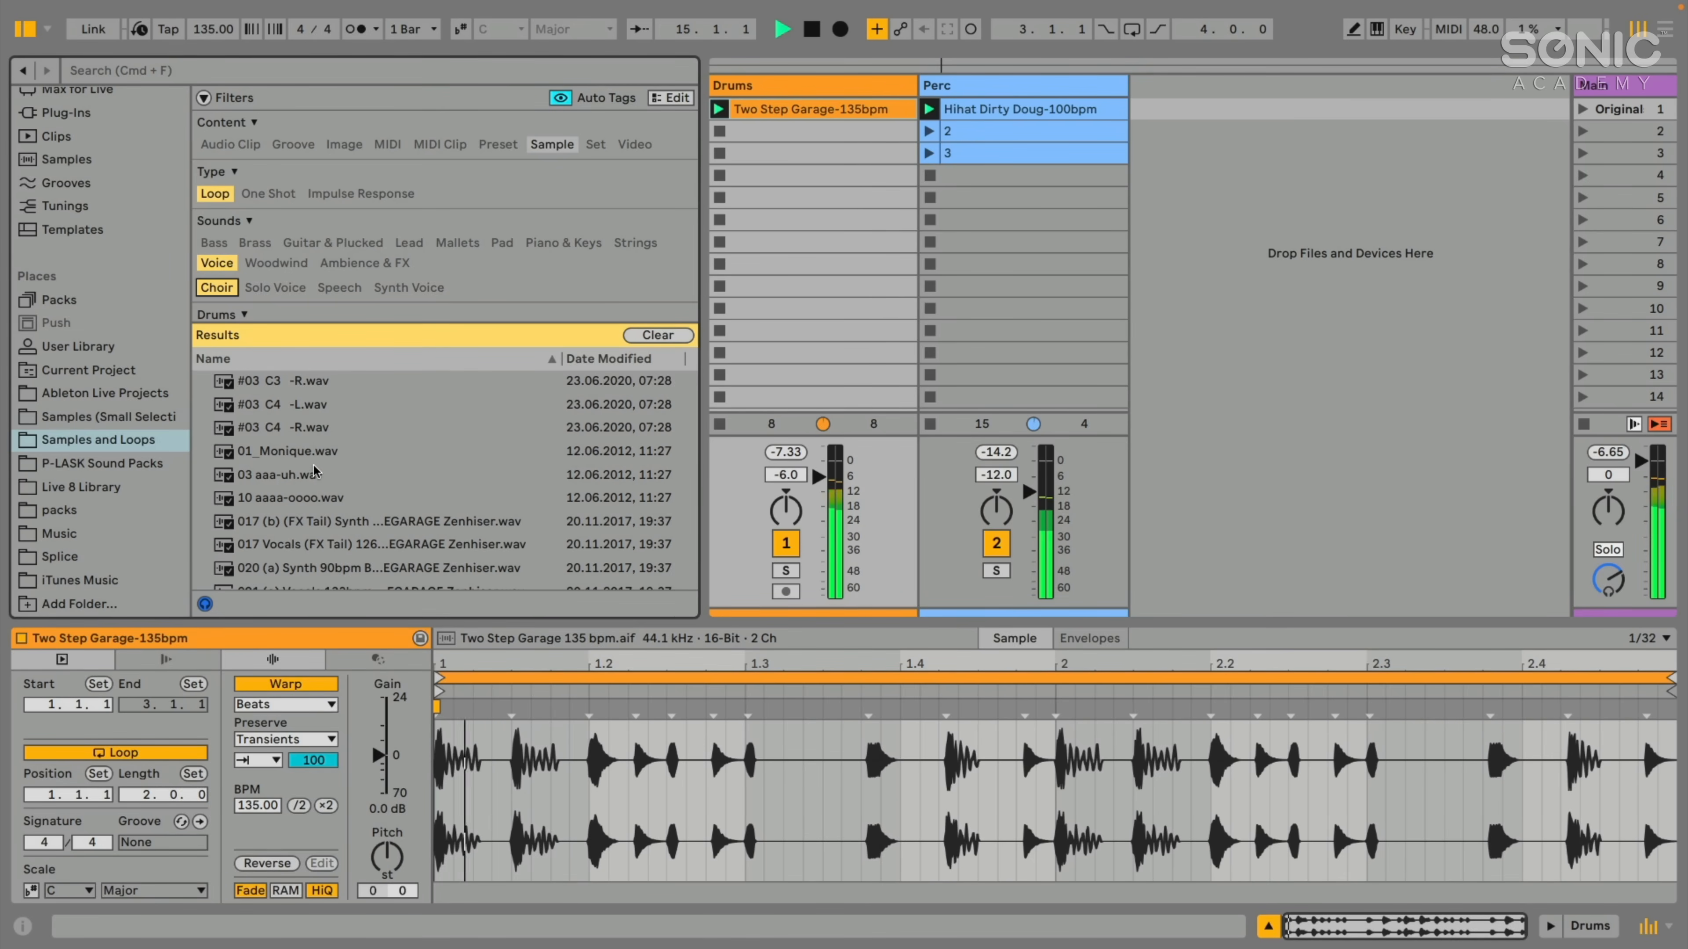
# - Audition the first four choir samples at the start of the filtered results, beginning with #03 C3 -R.wav
pyautogui.click(282, 384)
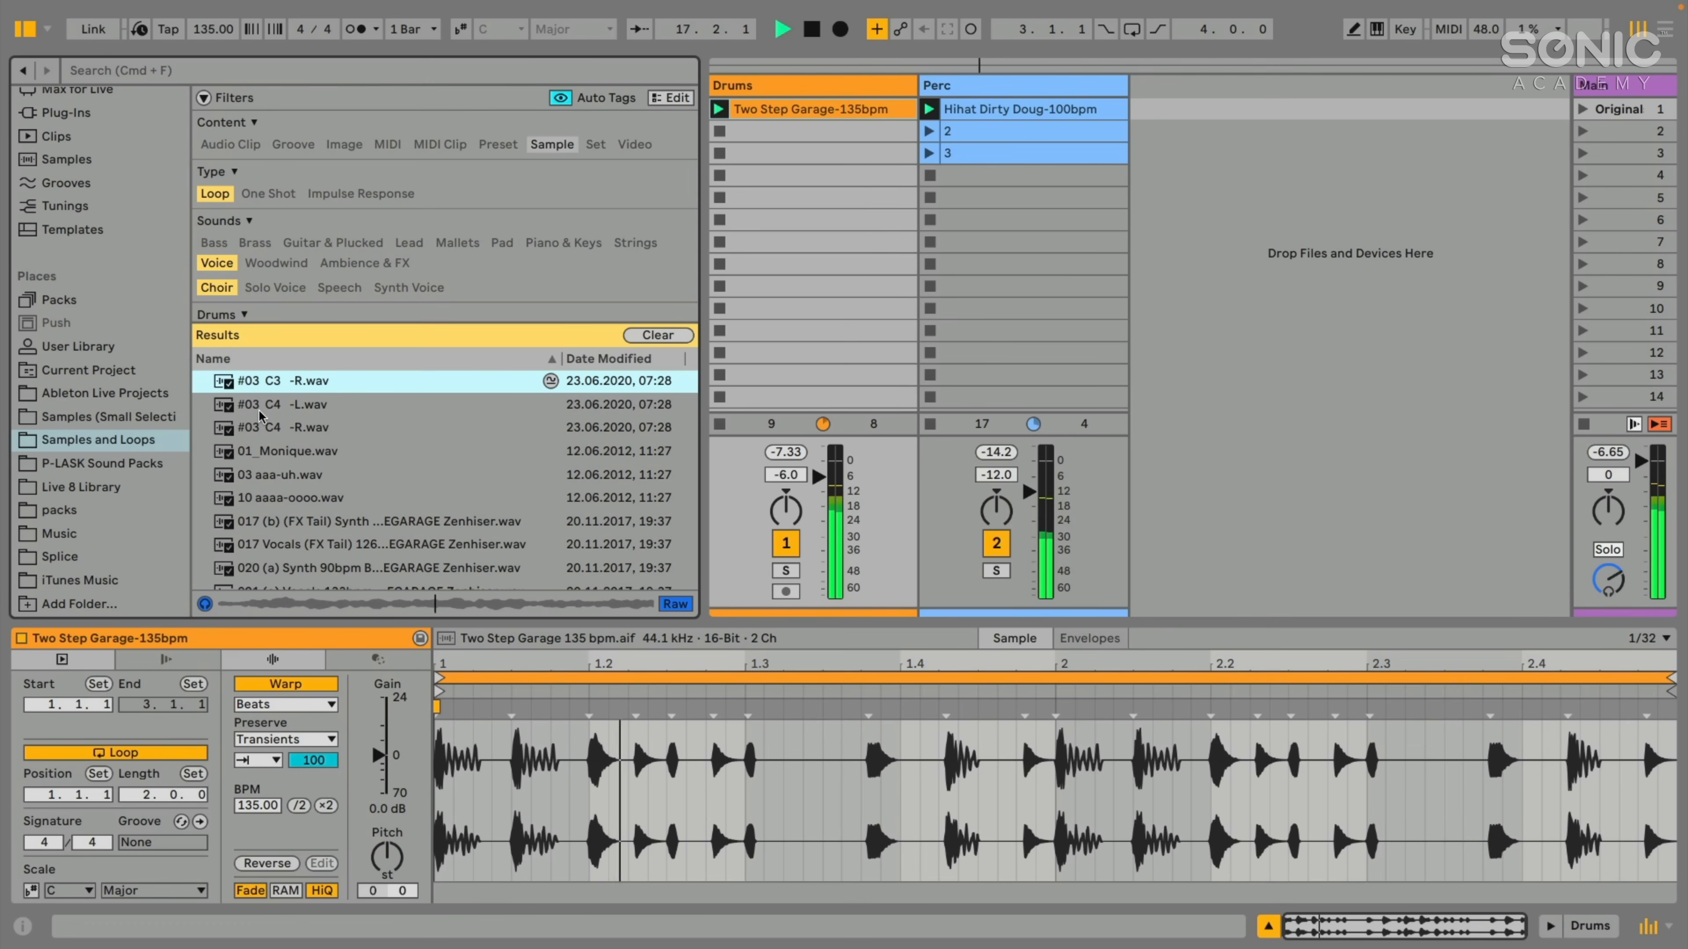
pyautogui.press('Down')
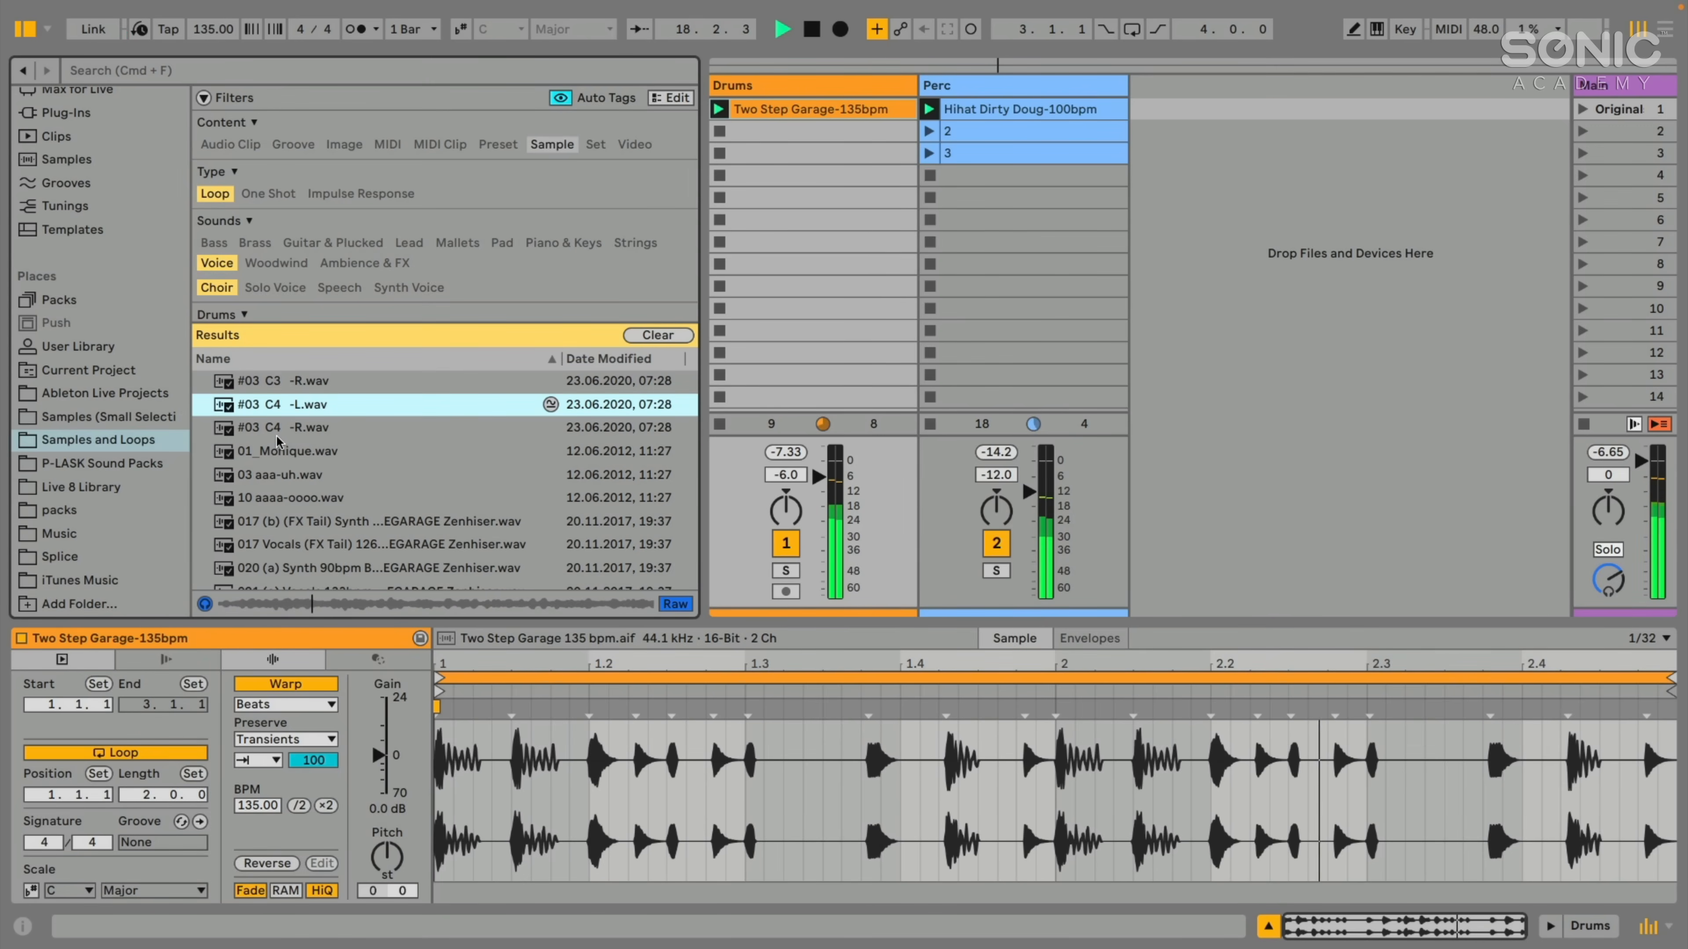
pyautogui.click(265, 436)
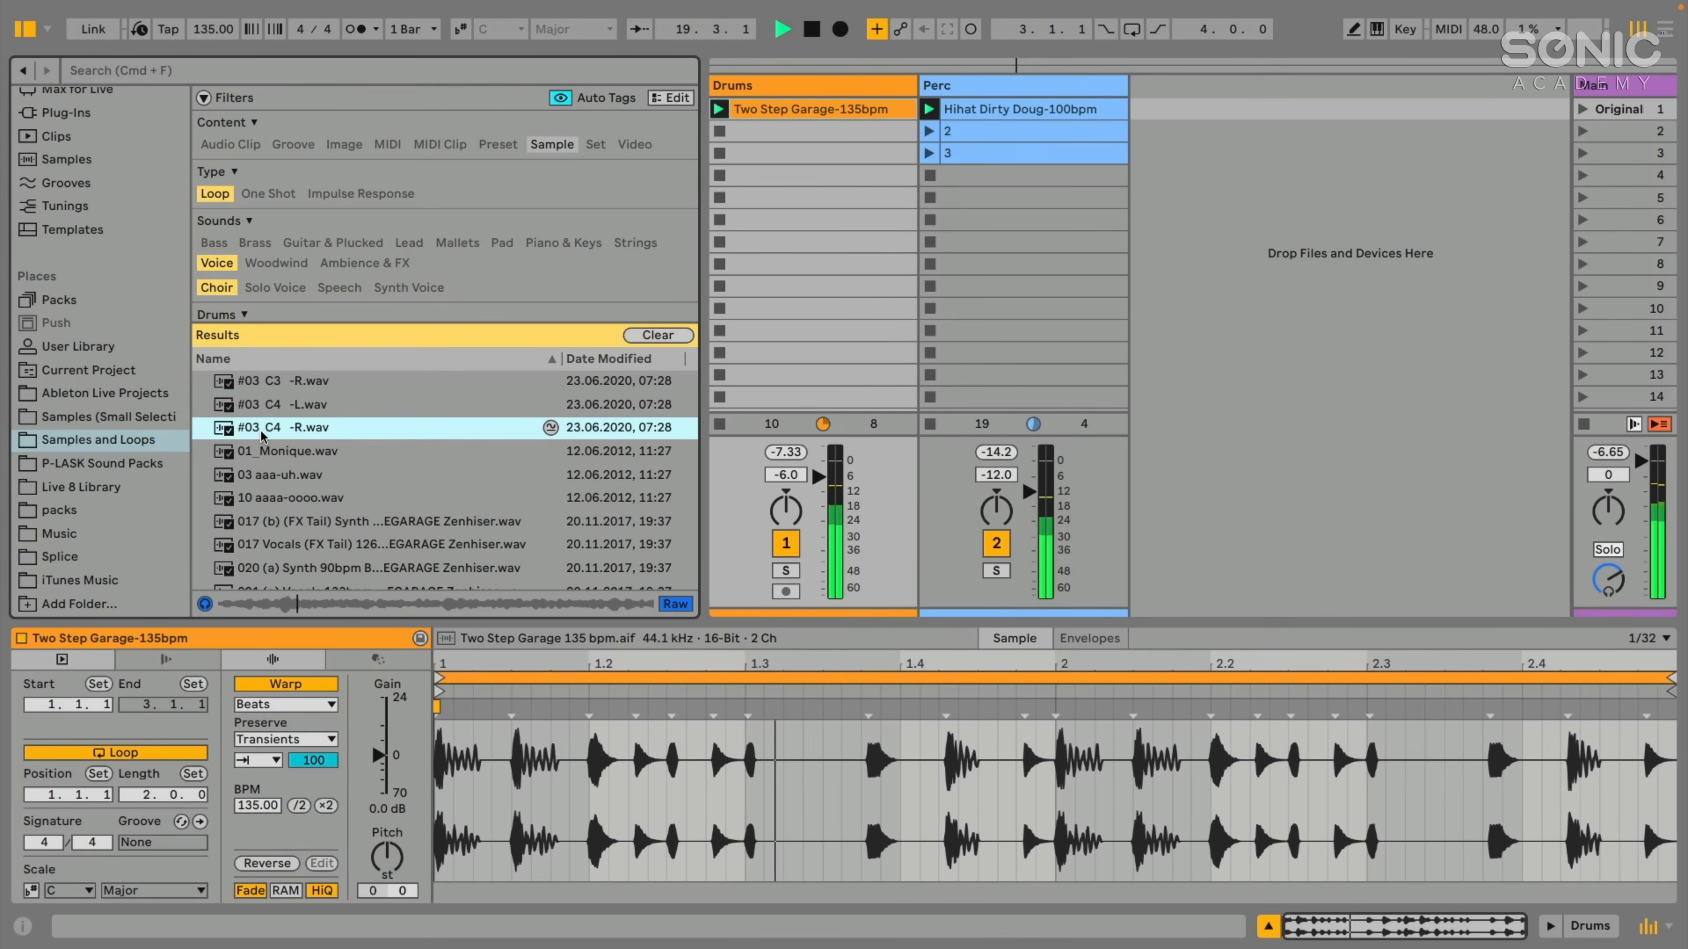
pyautogui.click(293, 457)
pyautogui.scroll(-5, 291, 464)
pyautogui.scroll(-5, 291, 467)
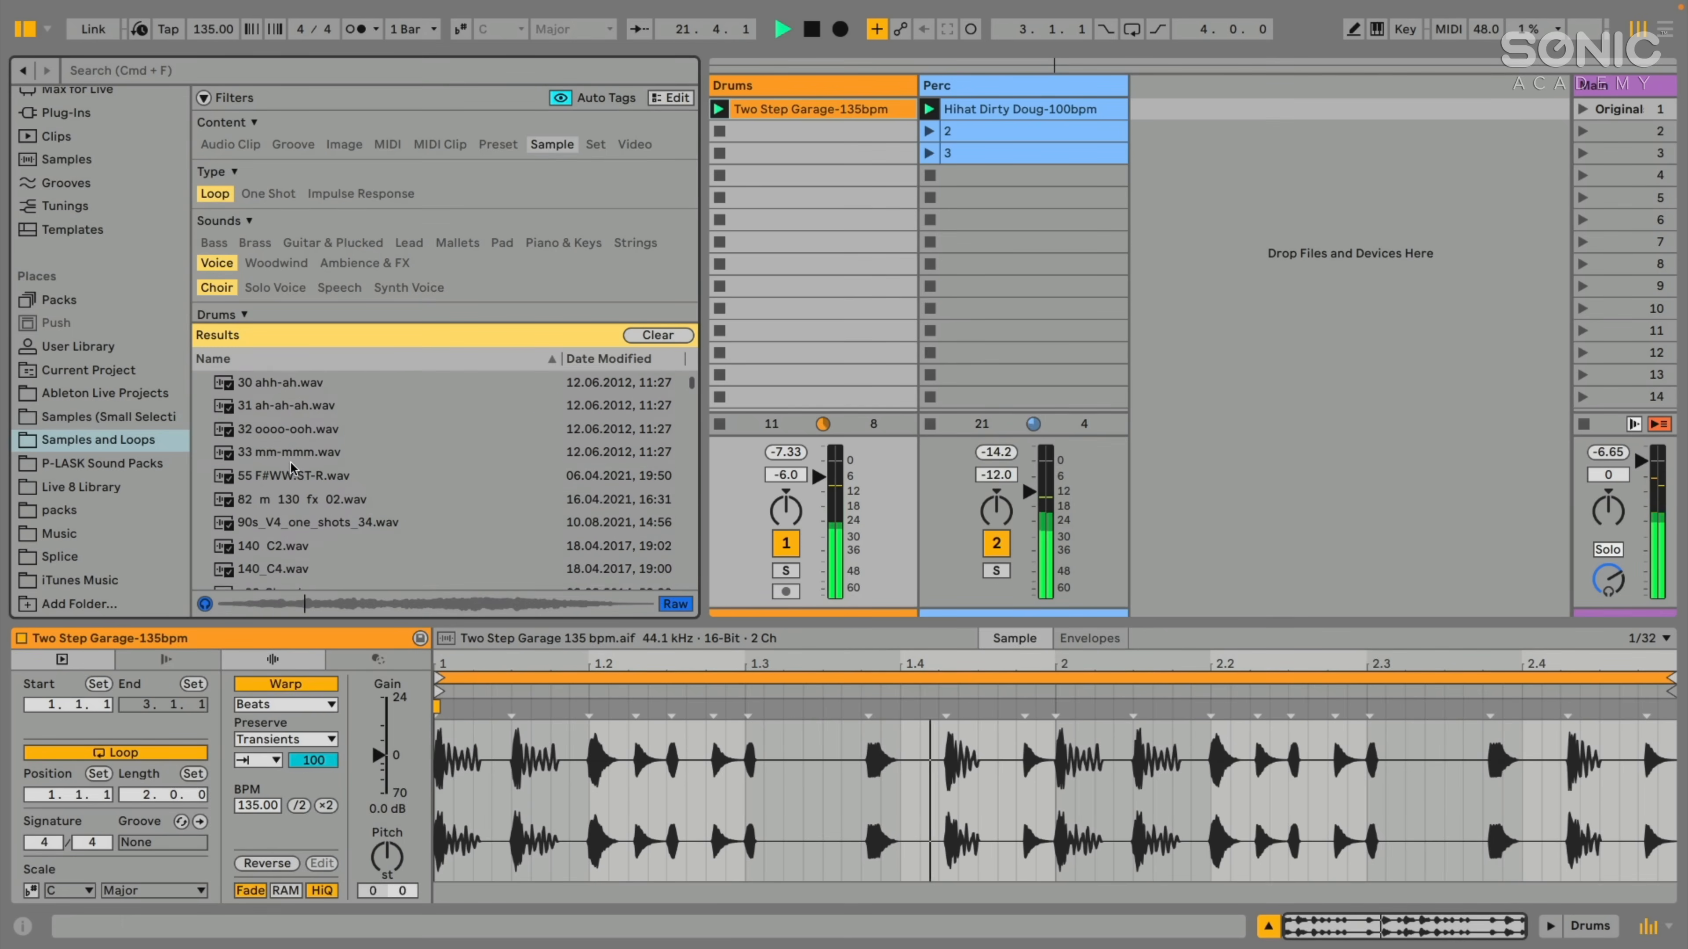
# - Audition 140_C2.wav, 140_C4.wav and _38-Chord.wav from the filtered choir loops
pyautogui.click(272, 517)
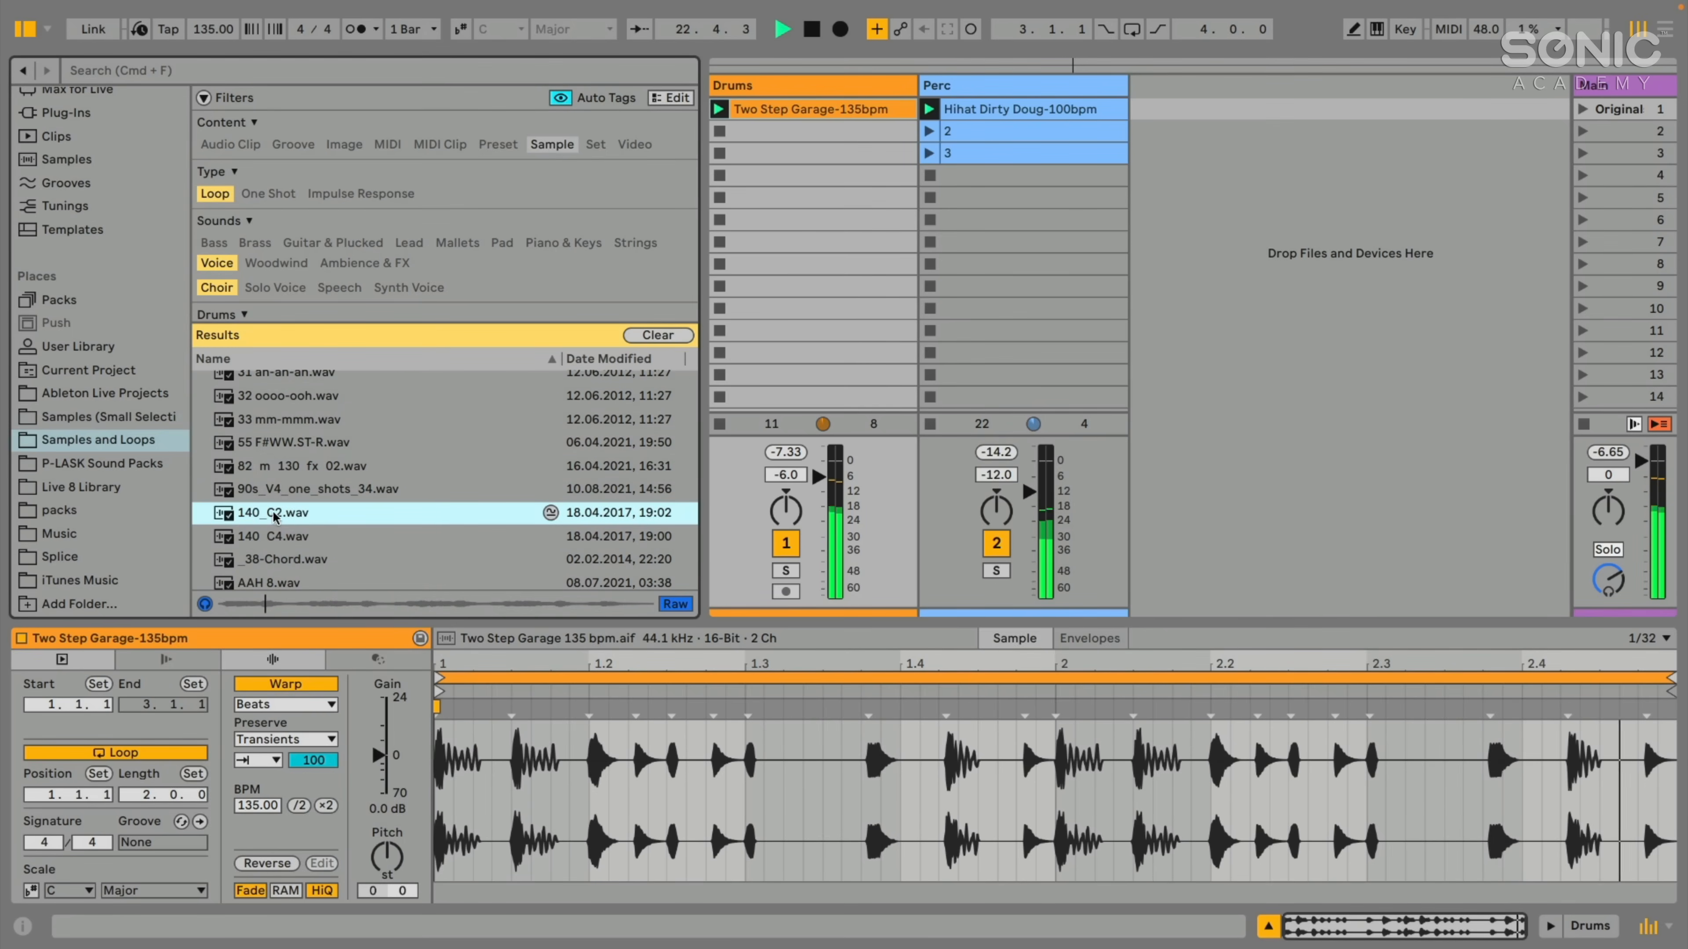
pyautogui.click(273, 537)
pyautogui.scroll(-3, 306, 519)
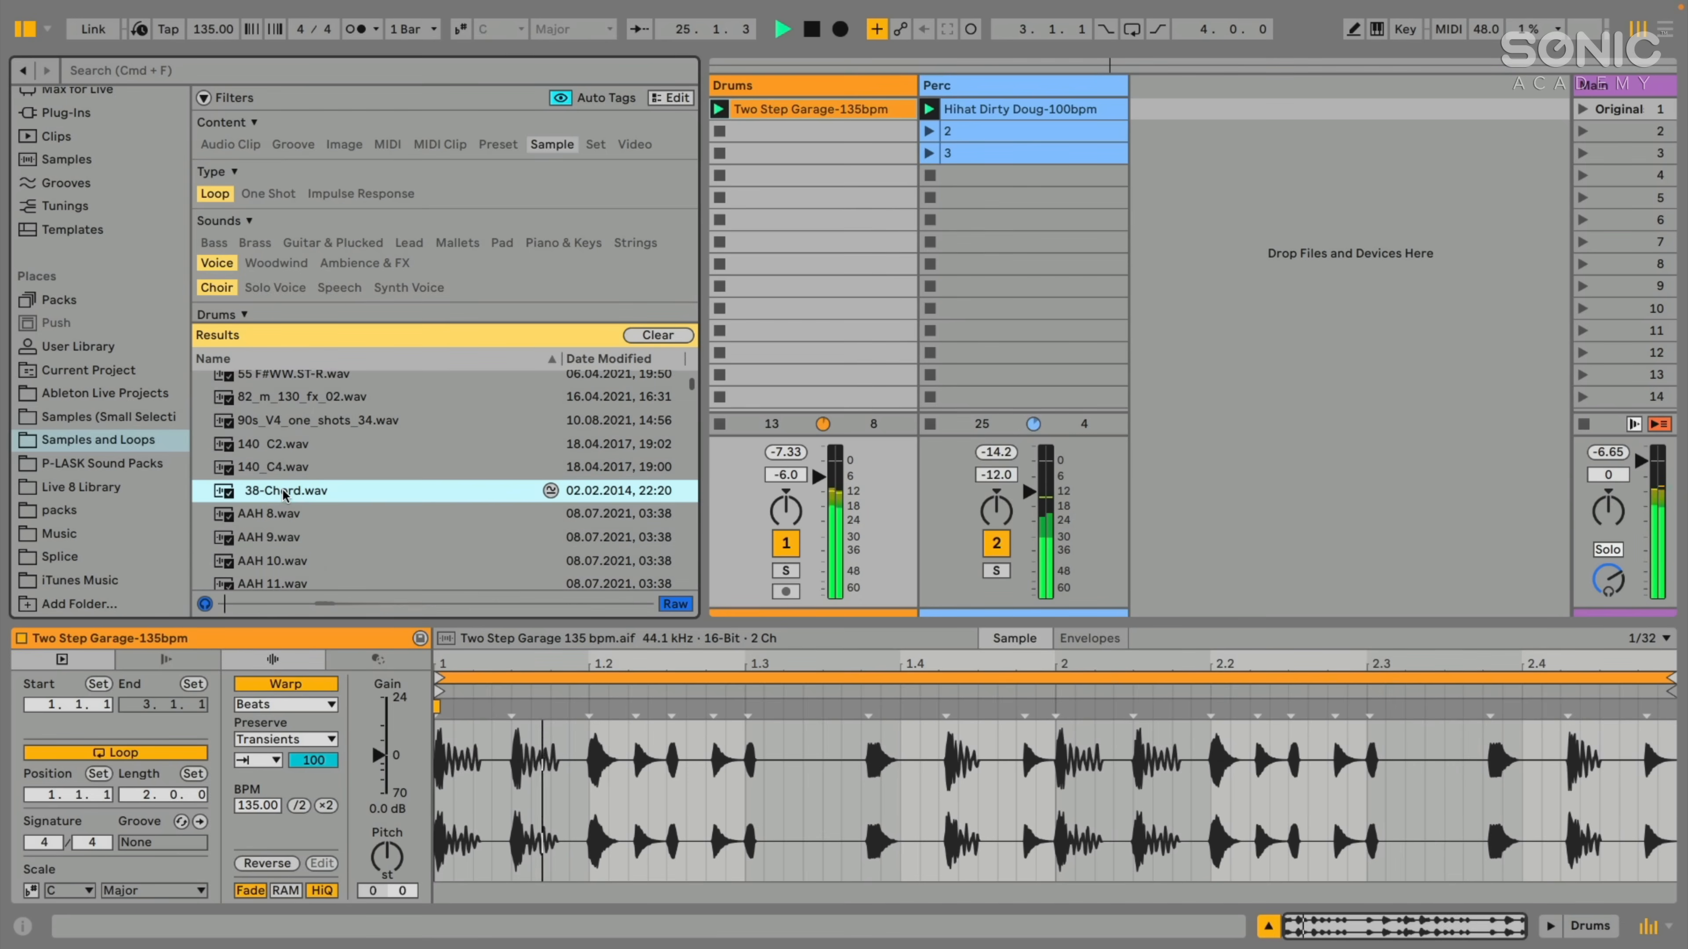
pyautogui.press('Down')
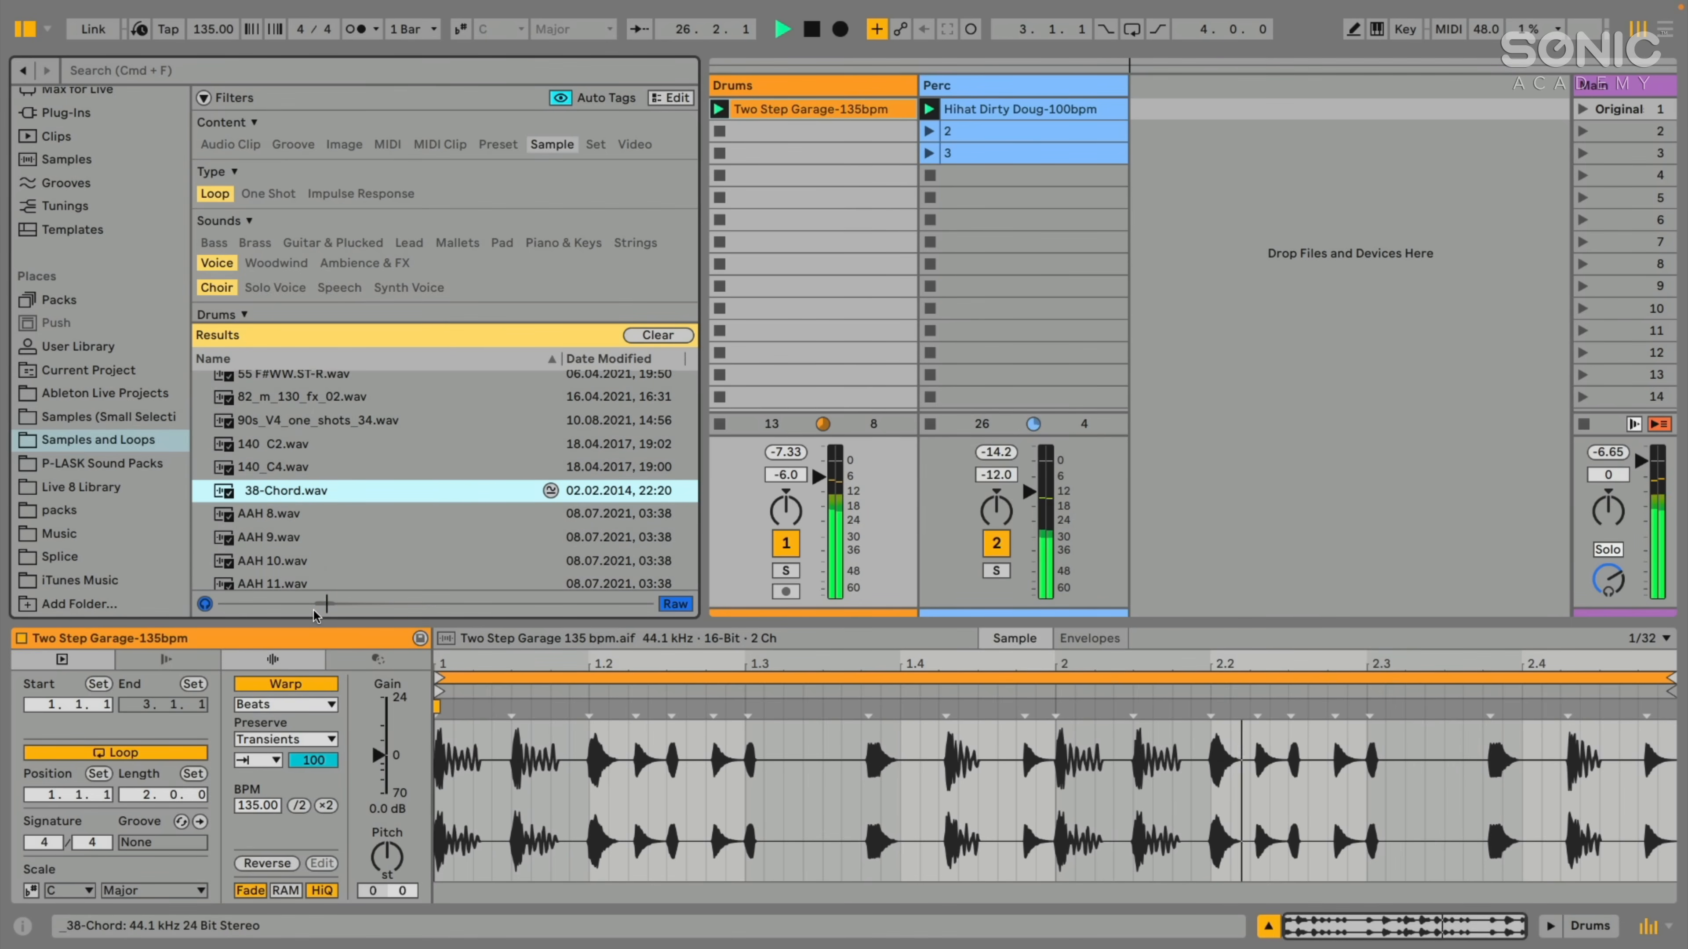
pyautogui.scroll(-3, 285, 505)
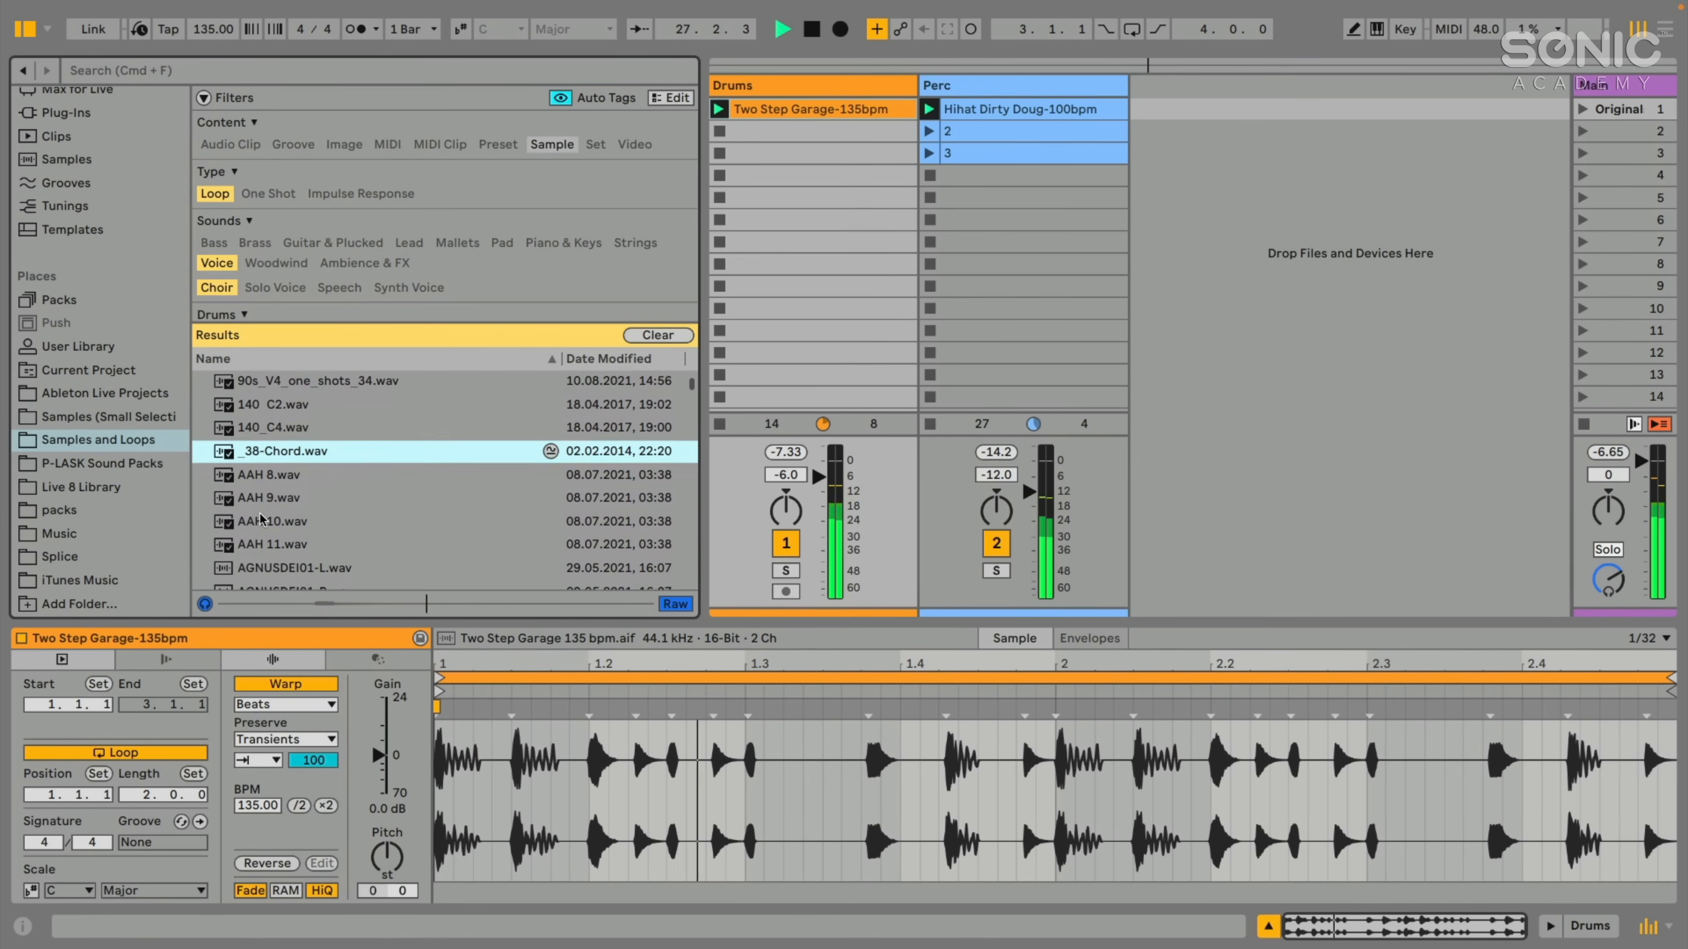
# - Audition AAH 9.wav, AAH 10.wav and AAH 11.wav against the playing drums
pyautogui.click(273, 465)
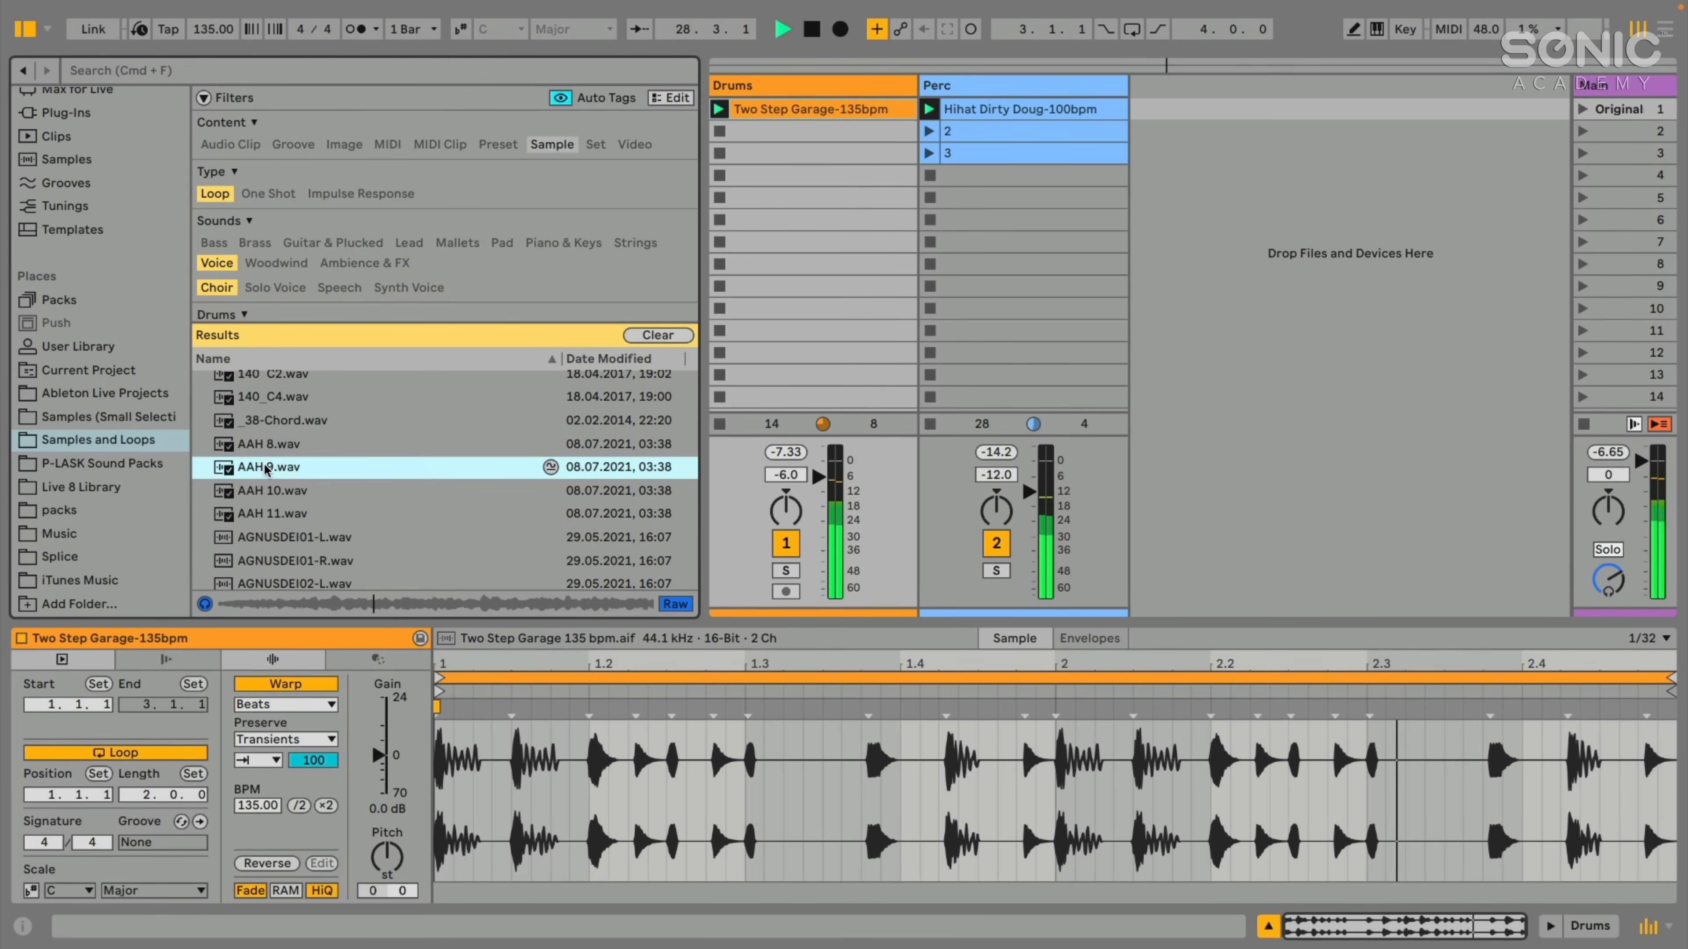
pyautogui.click(259, 491)
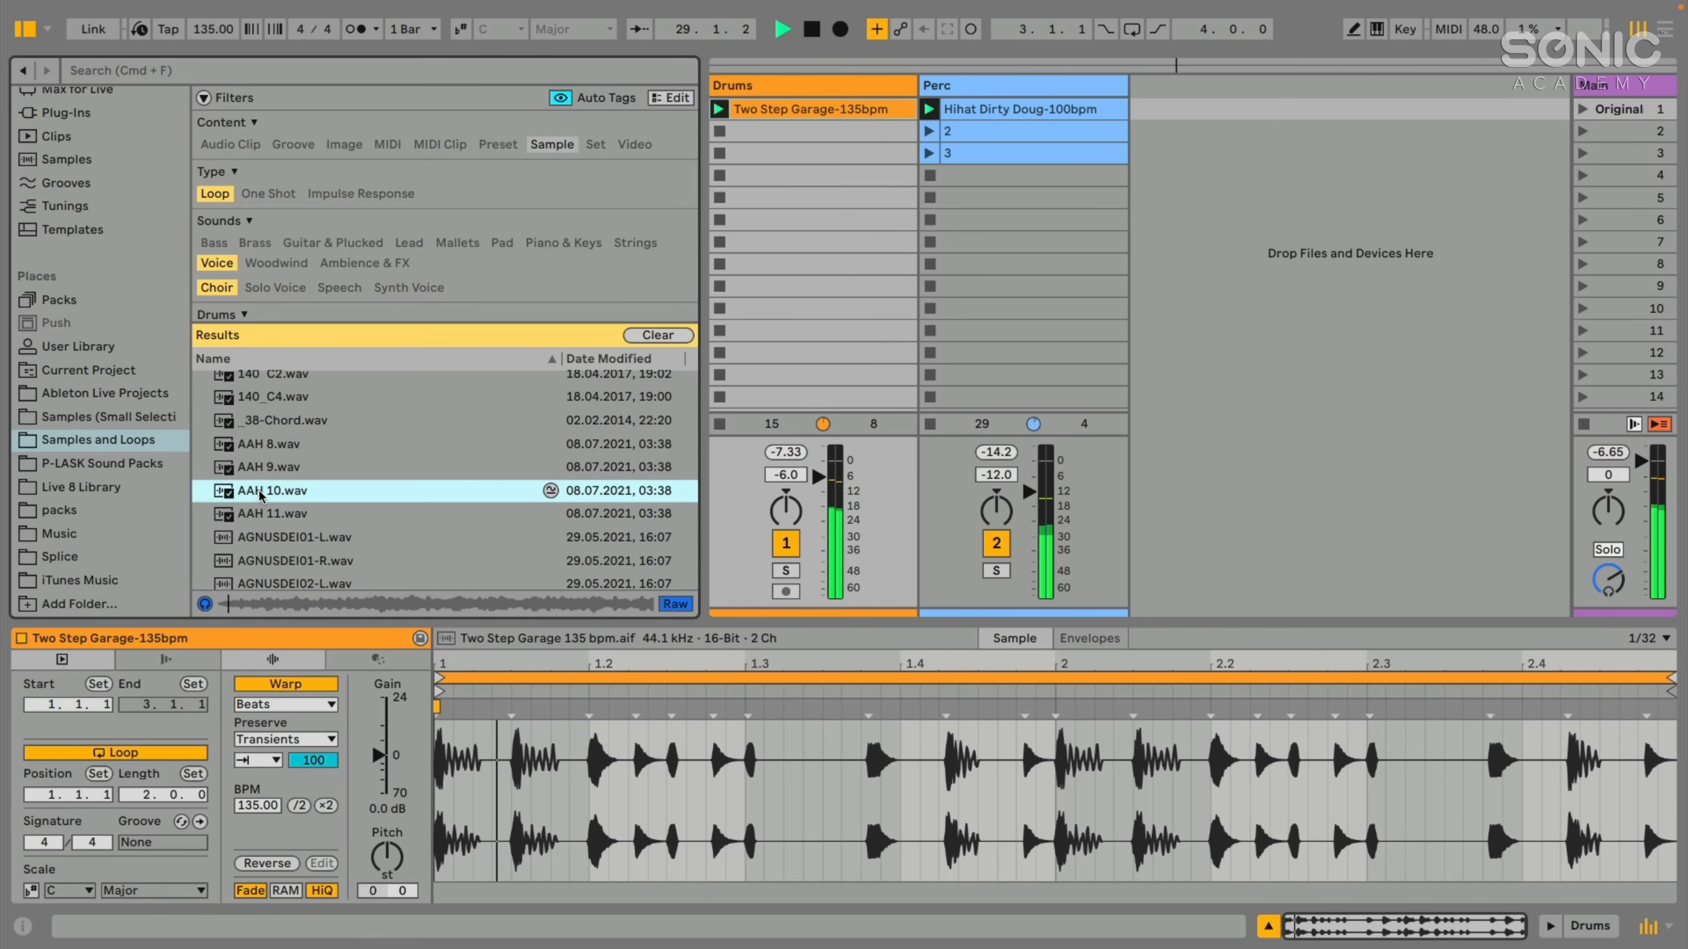
pyautogui.click(250, 515)
pyautogui.scroll(-3, 253, 515)
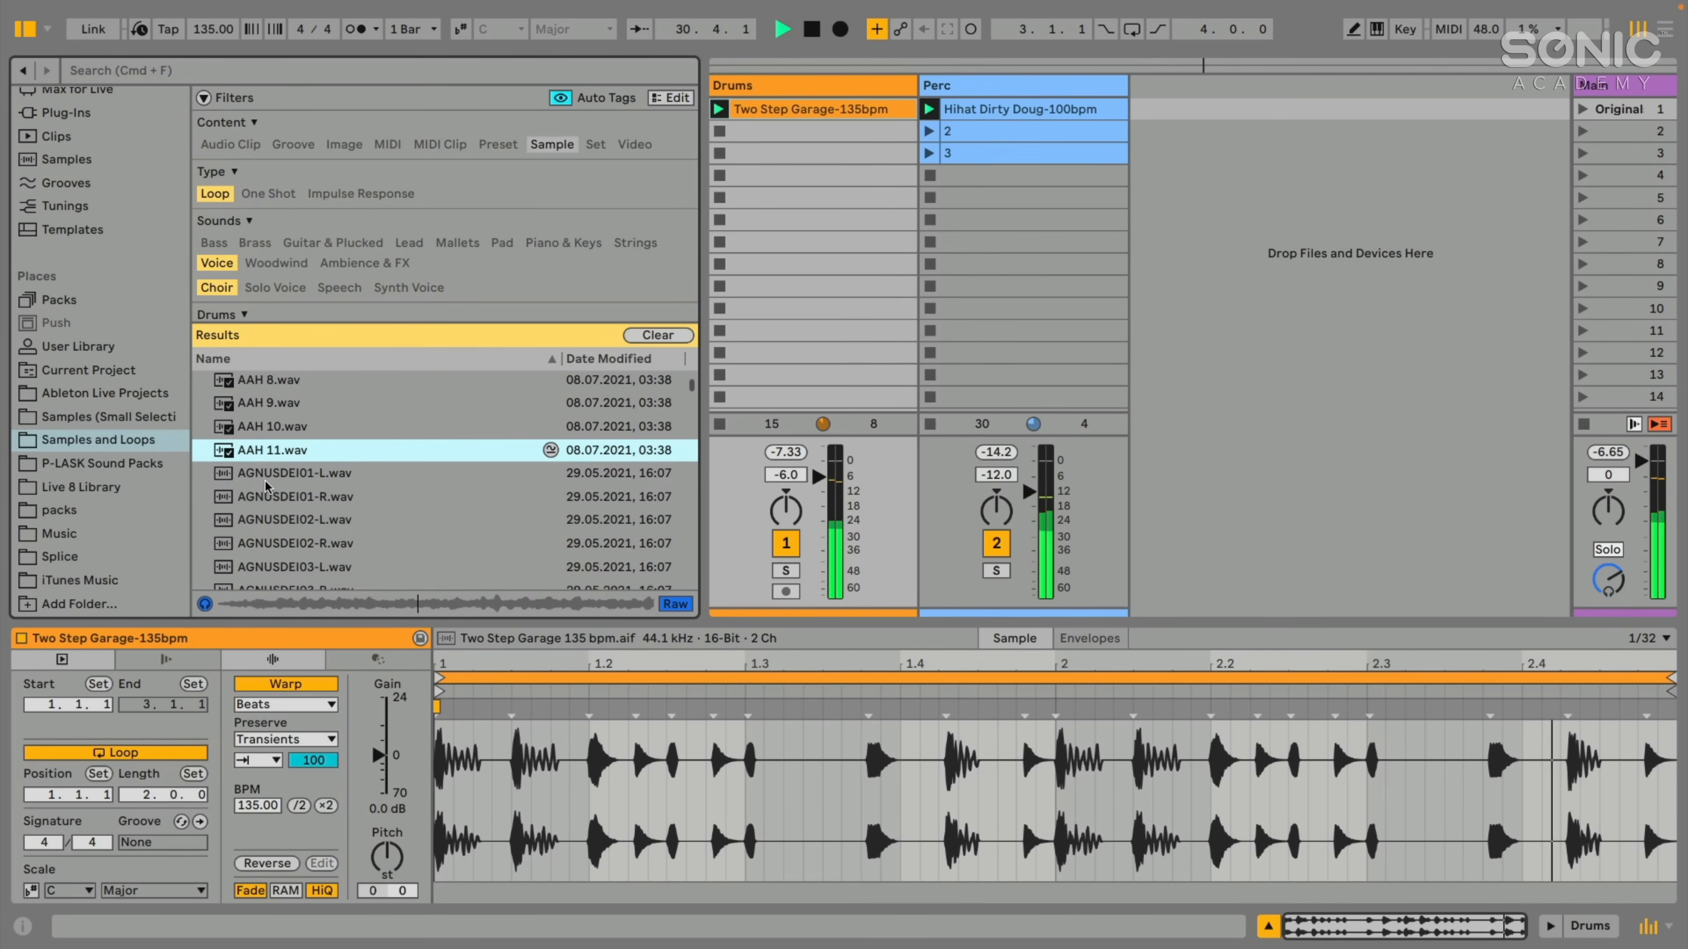
# - Audition AGNUSDEI01-L.wav and place it in the first clip slot of a new audio track beside Perc
pyautogui.click(280, 476)
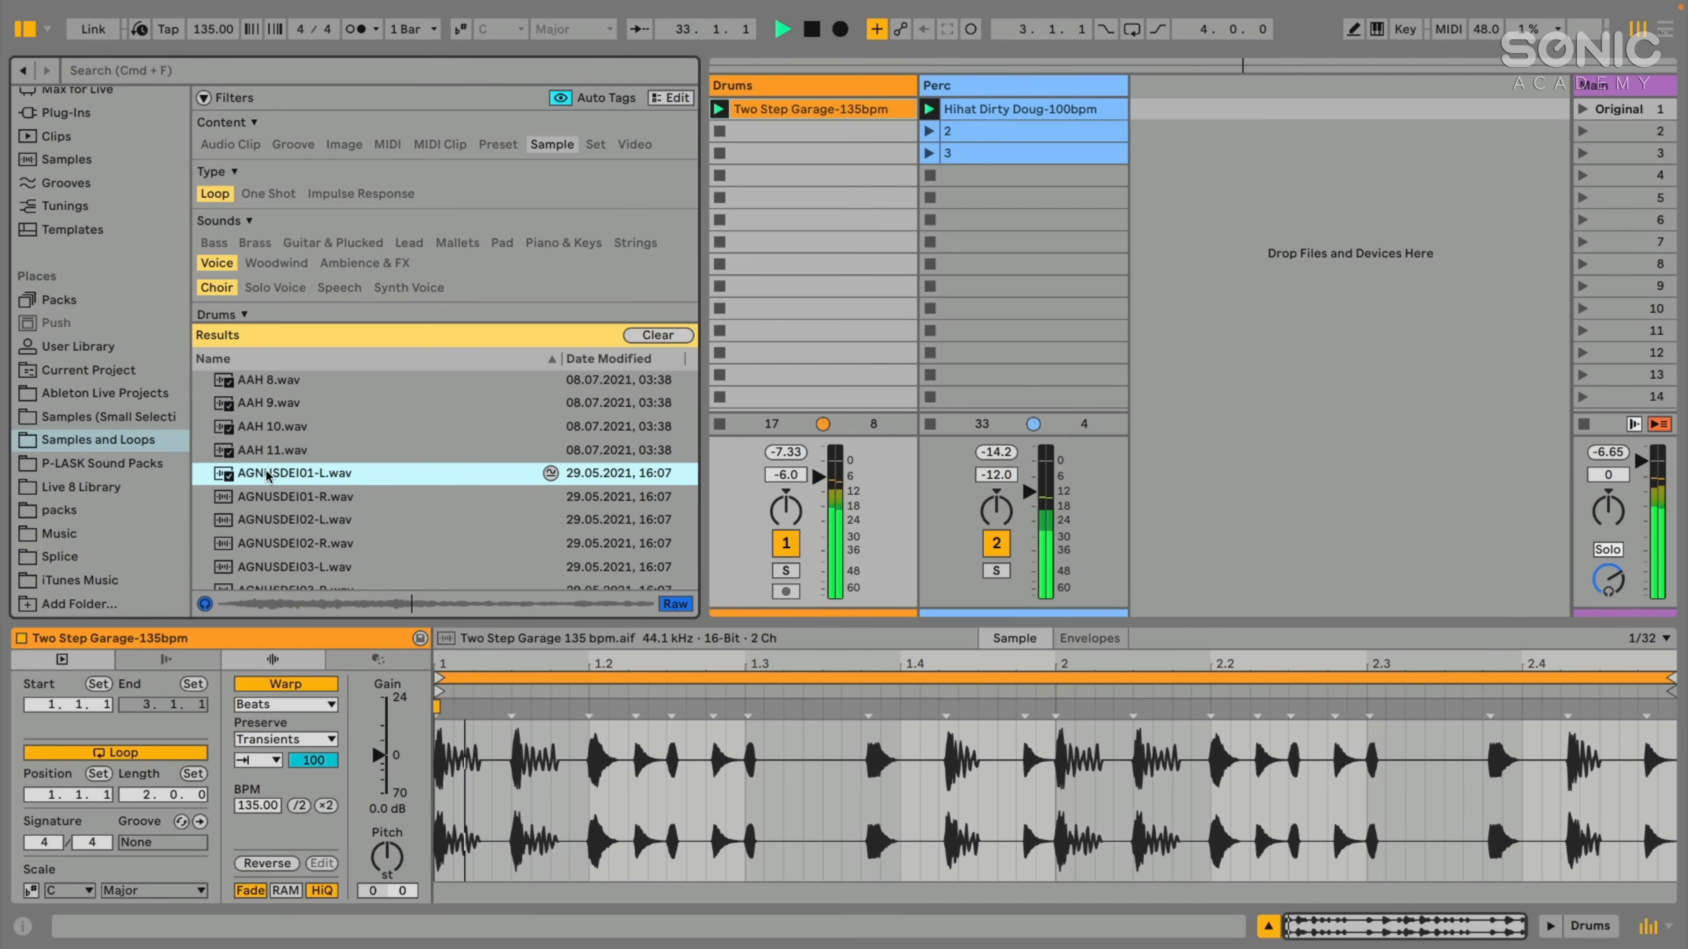
pyautogui.moveTo(276, 479); pyautogui.dragTo(1179, 120)
pyautogui.scroll(3, 315, 456)
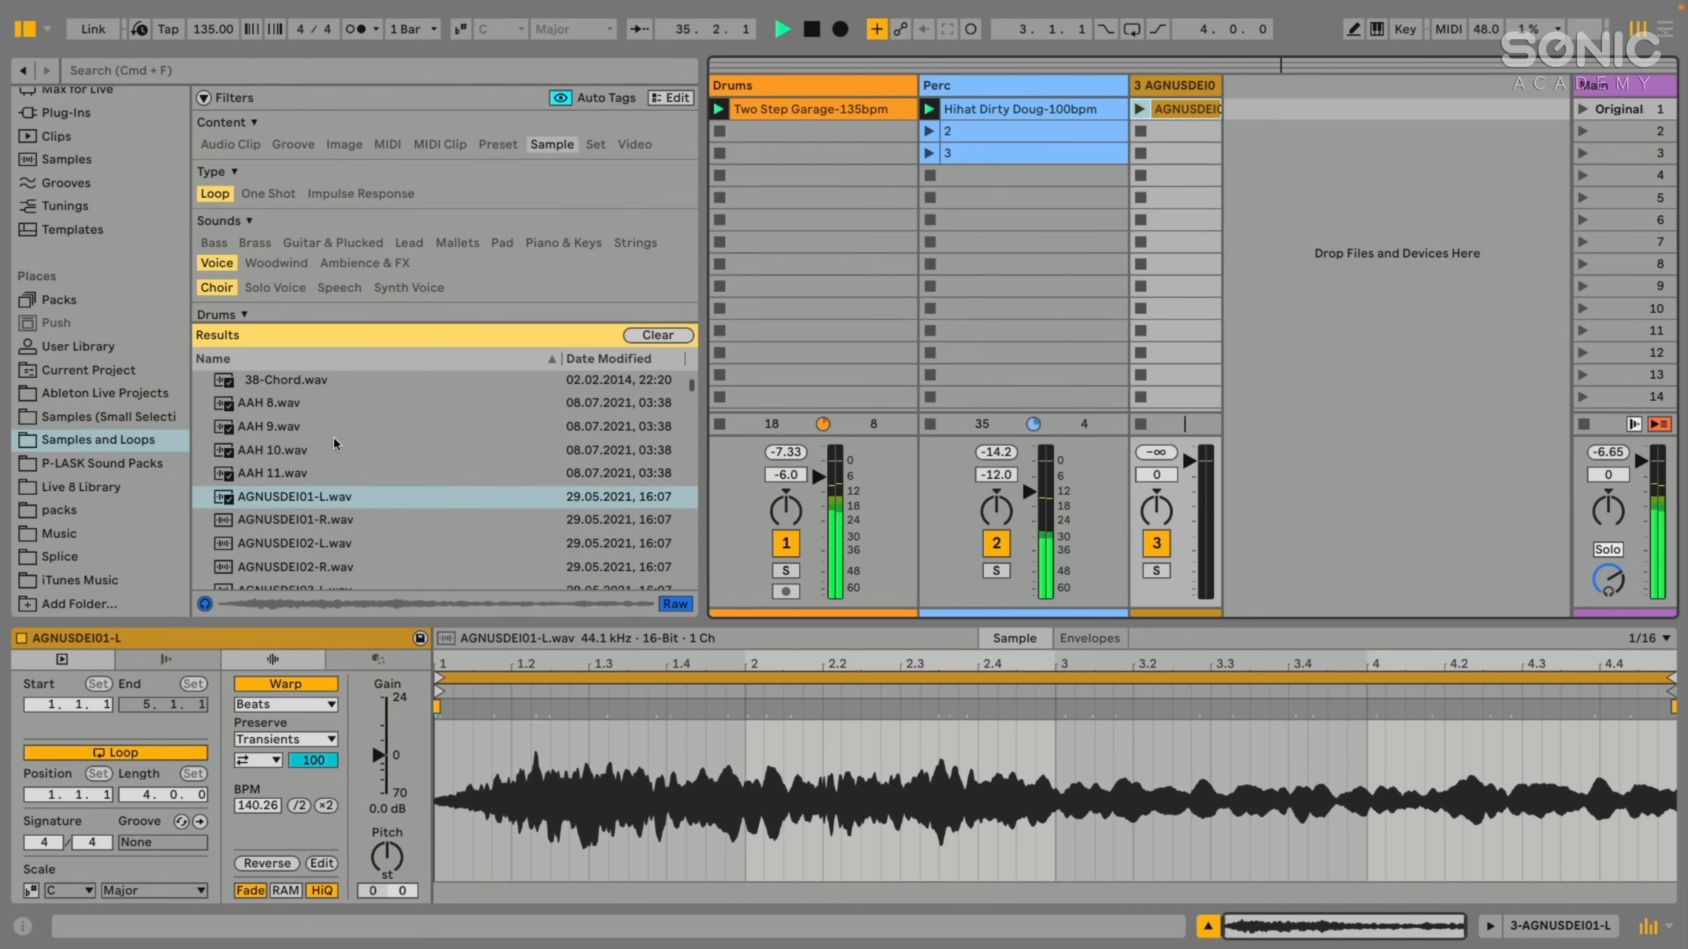
# - Widen the browser slightly and run a similarity search based on AGNUSDEI01-L.wav
pyautogui.scroll(-1, 316, 455)
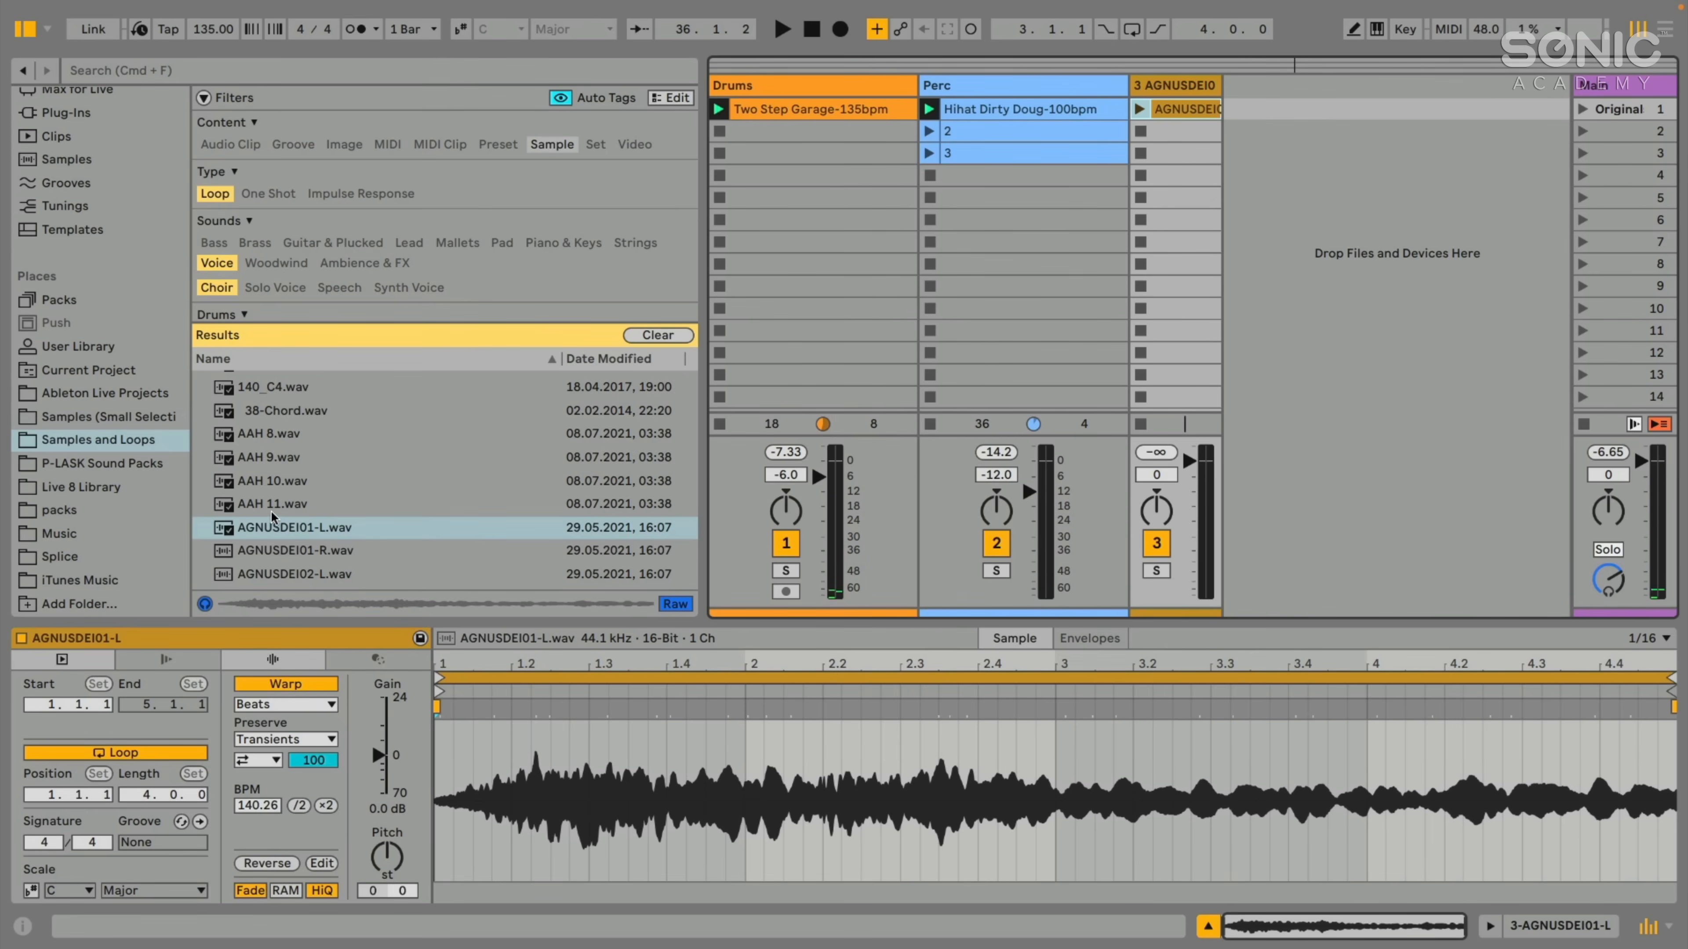
pyautogui.scroll(1, 376, 505)
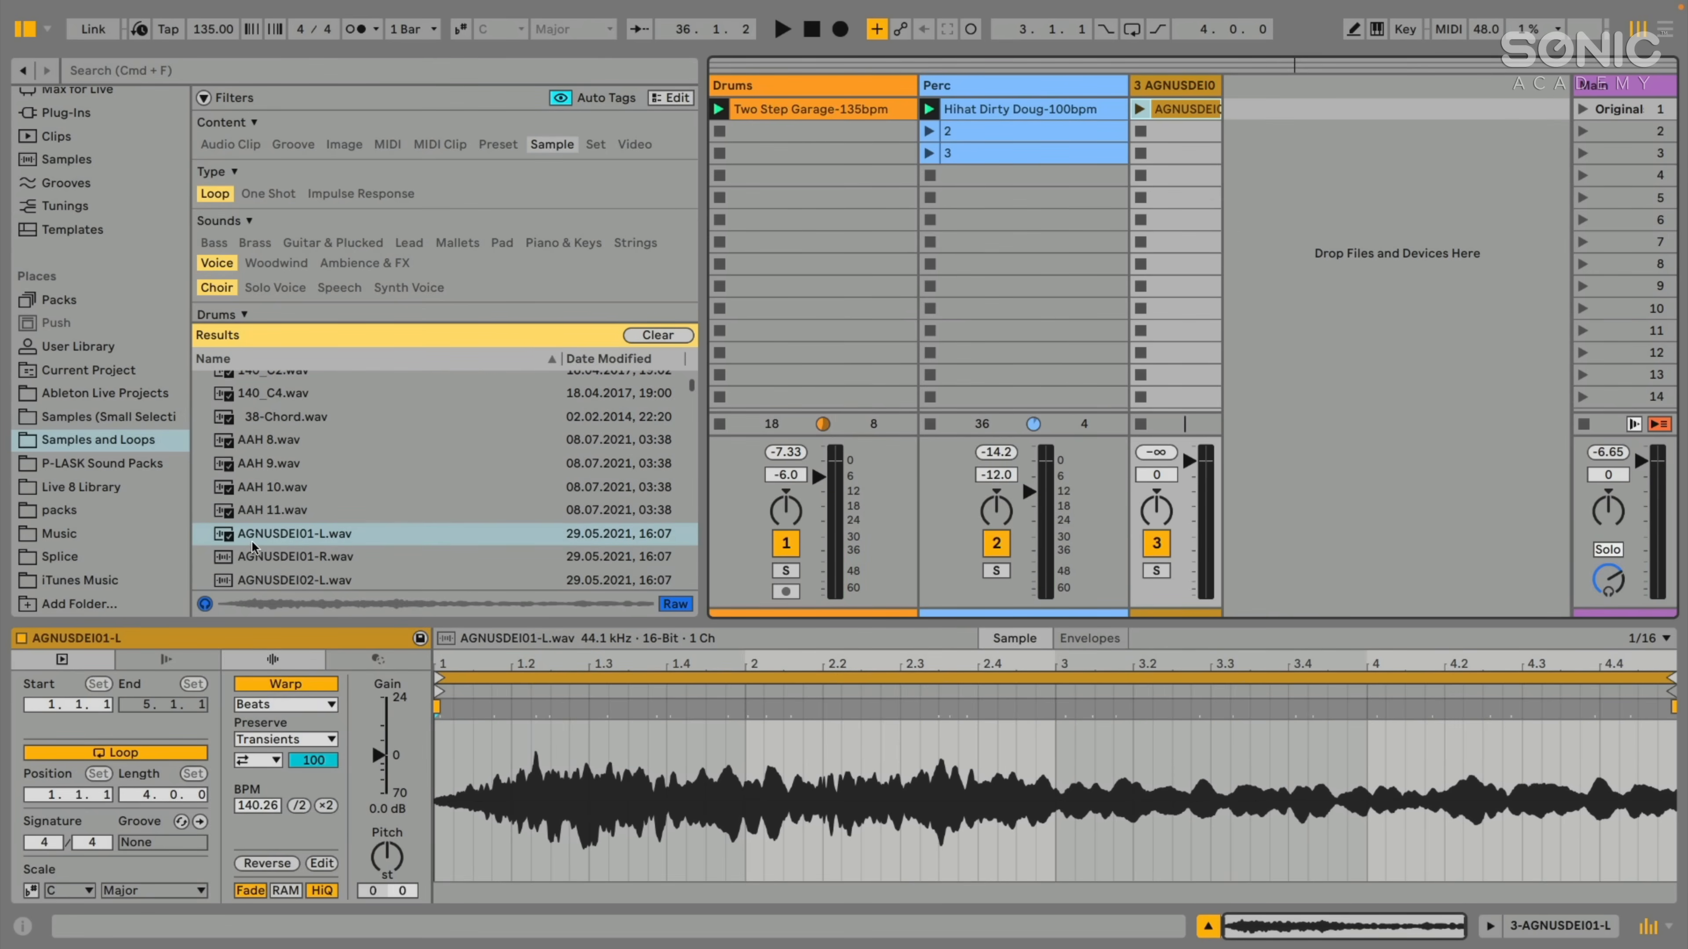
pyautogui.scroll(-3, 311, 480)
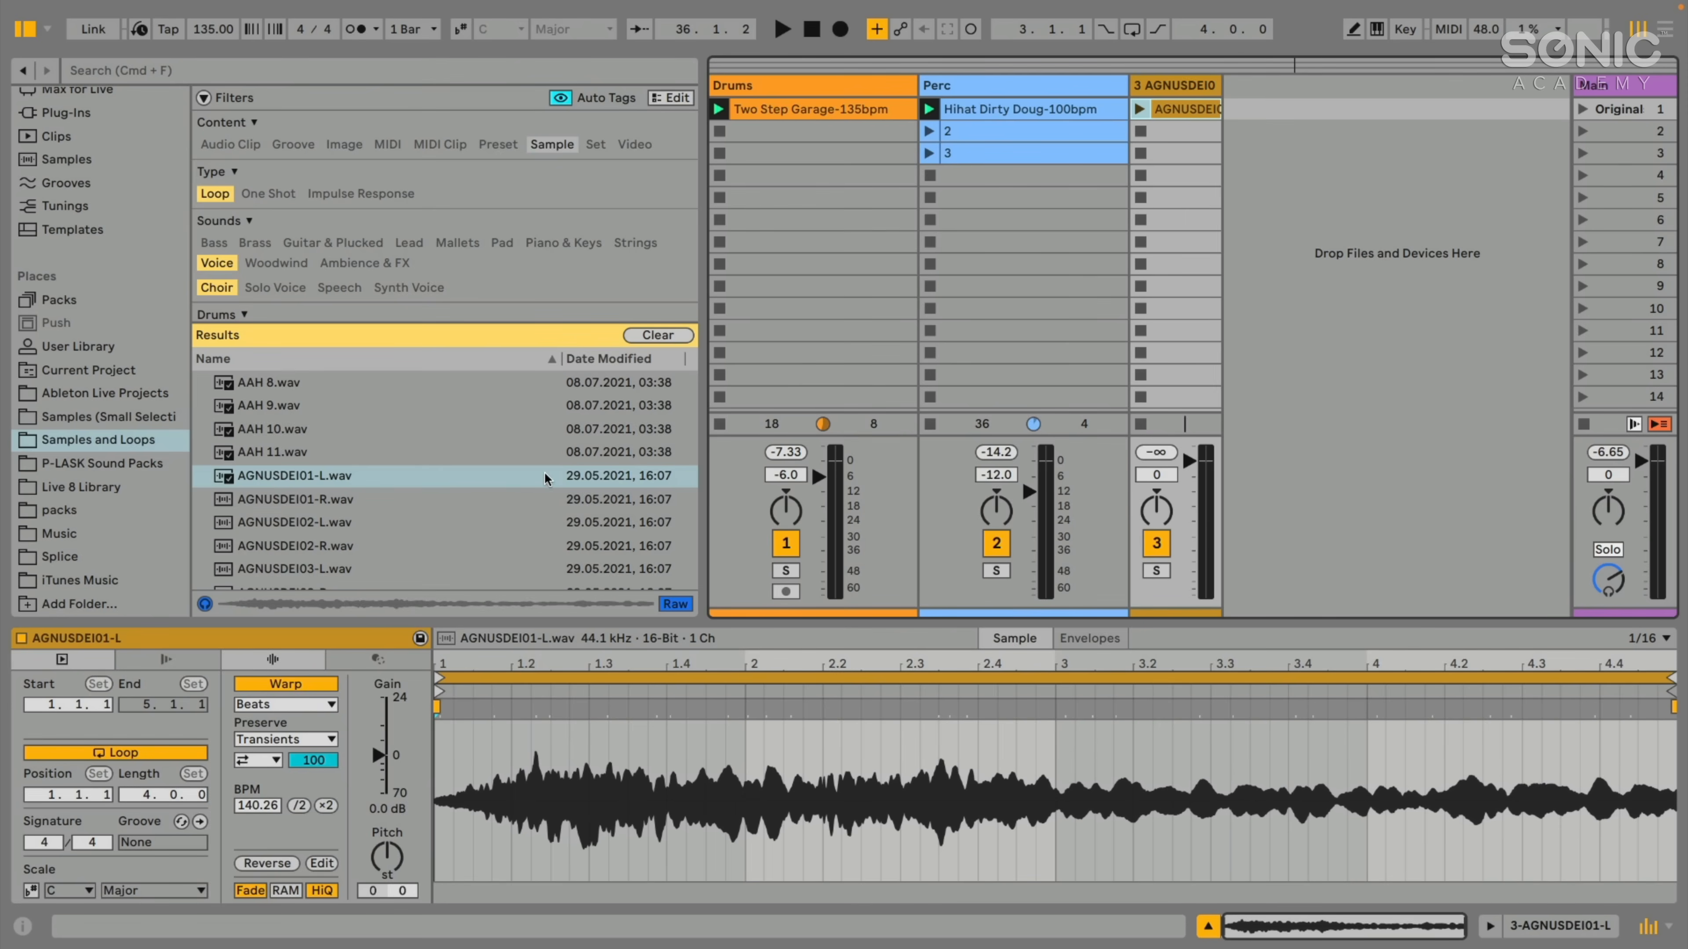
pyautogui.moveTo(696, 435); pyautogui.dragTo(724, 436)
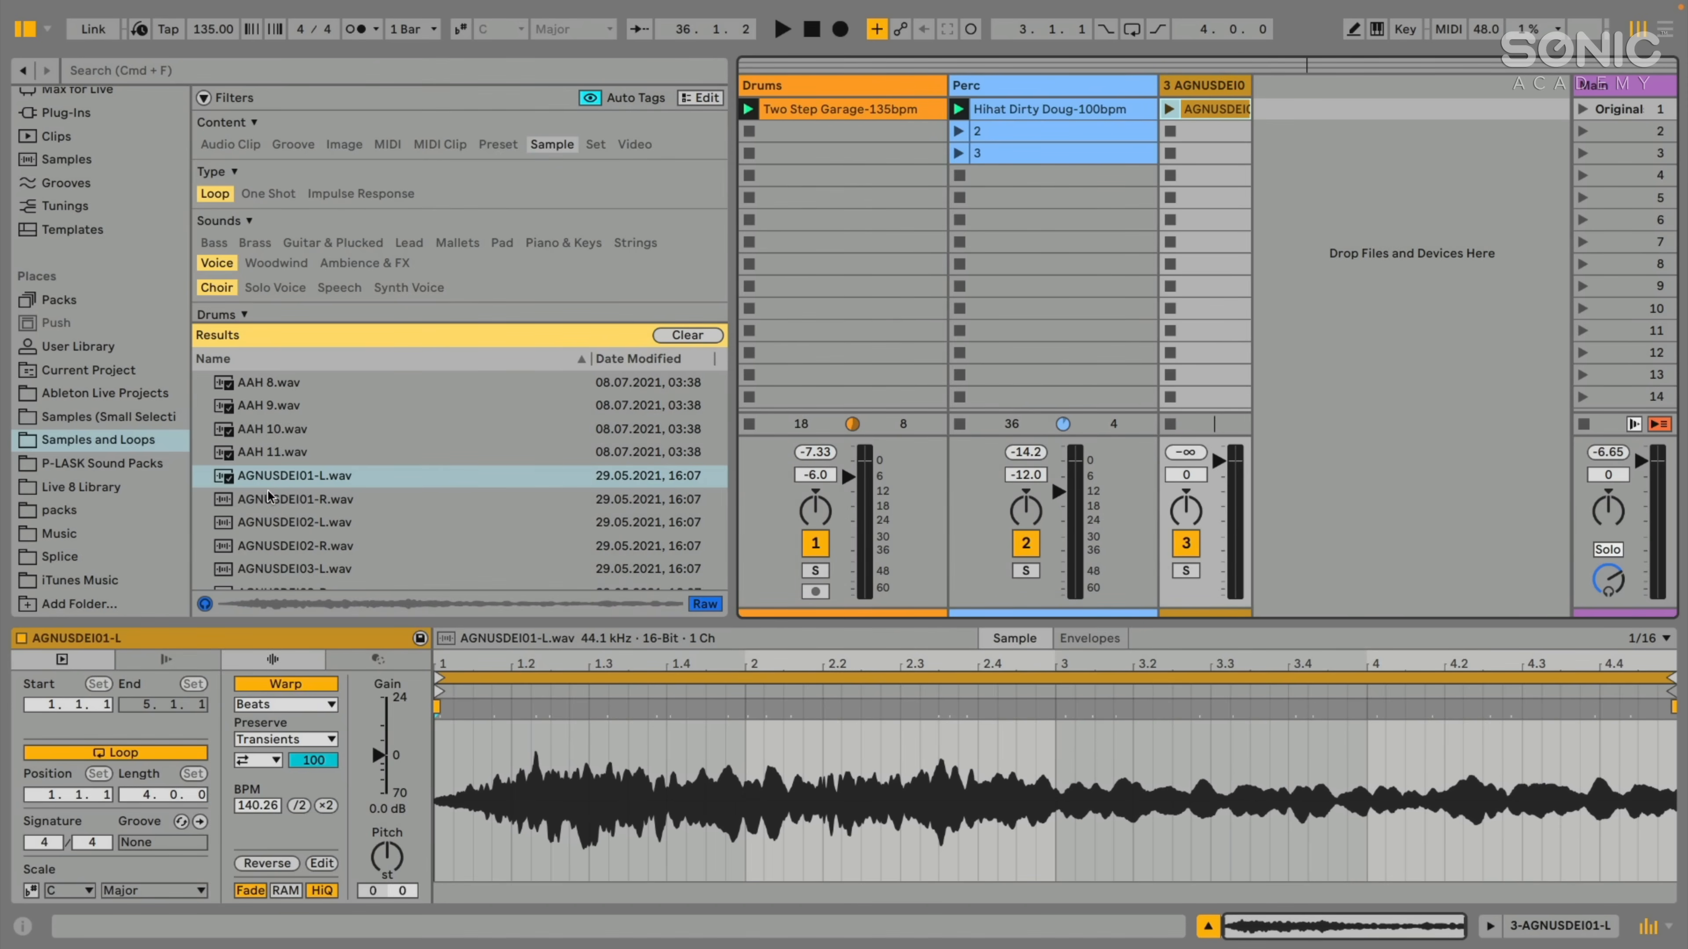
pyautogui.click(268, 482)
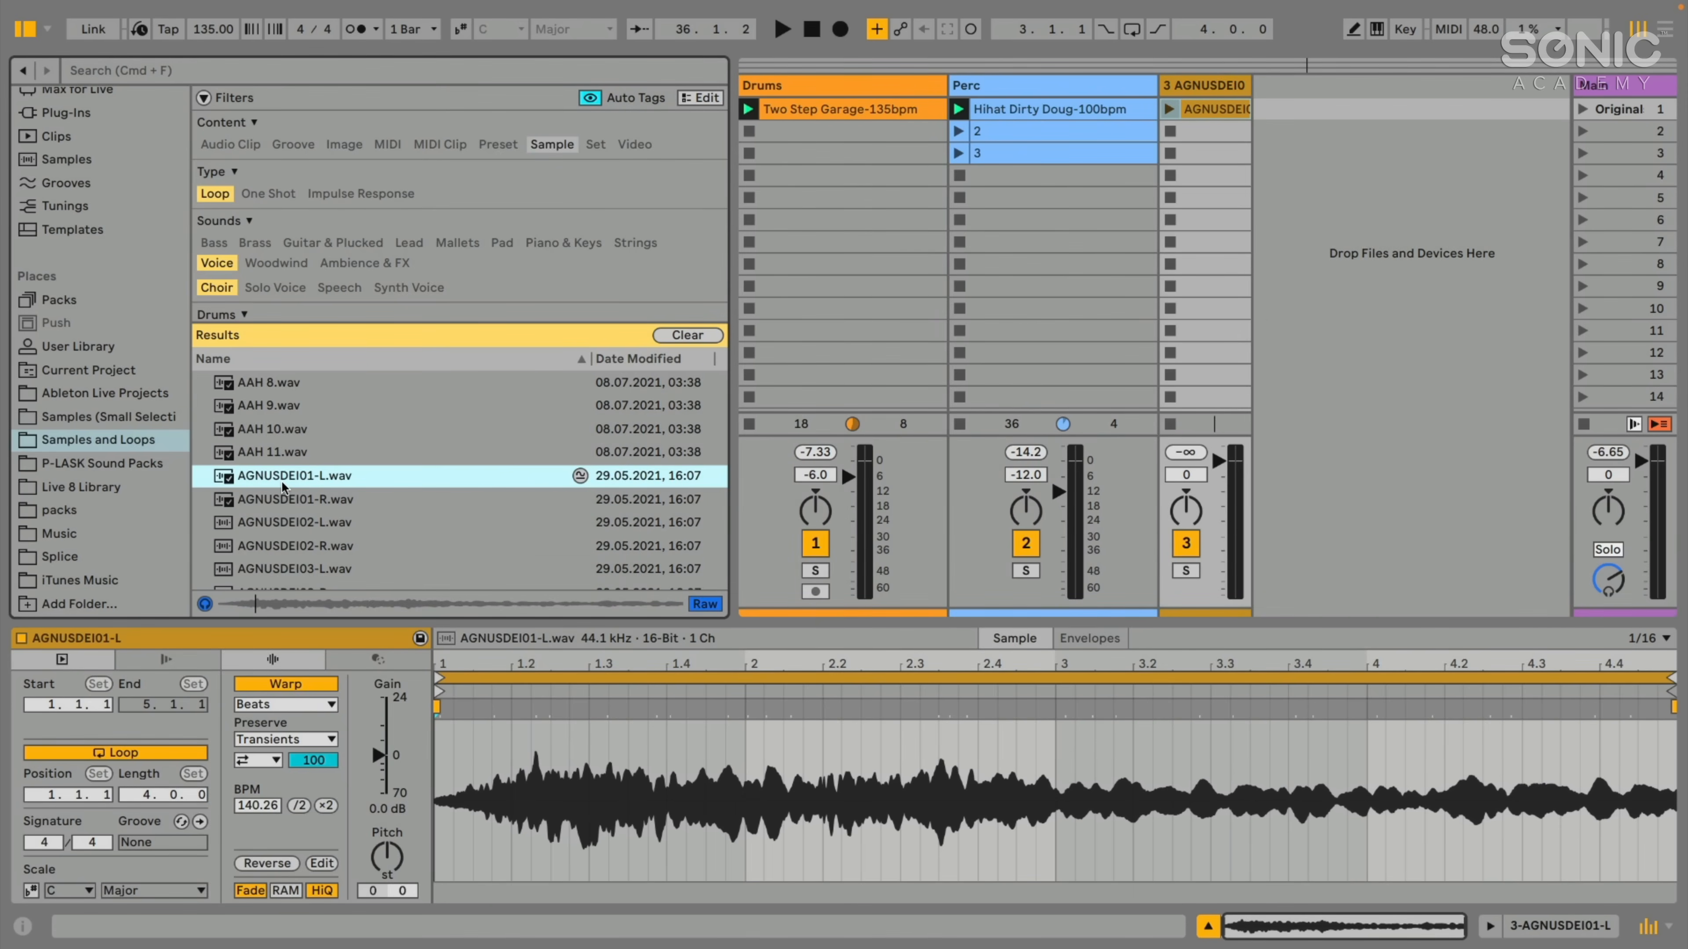
pyautogui.click(579, 476)
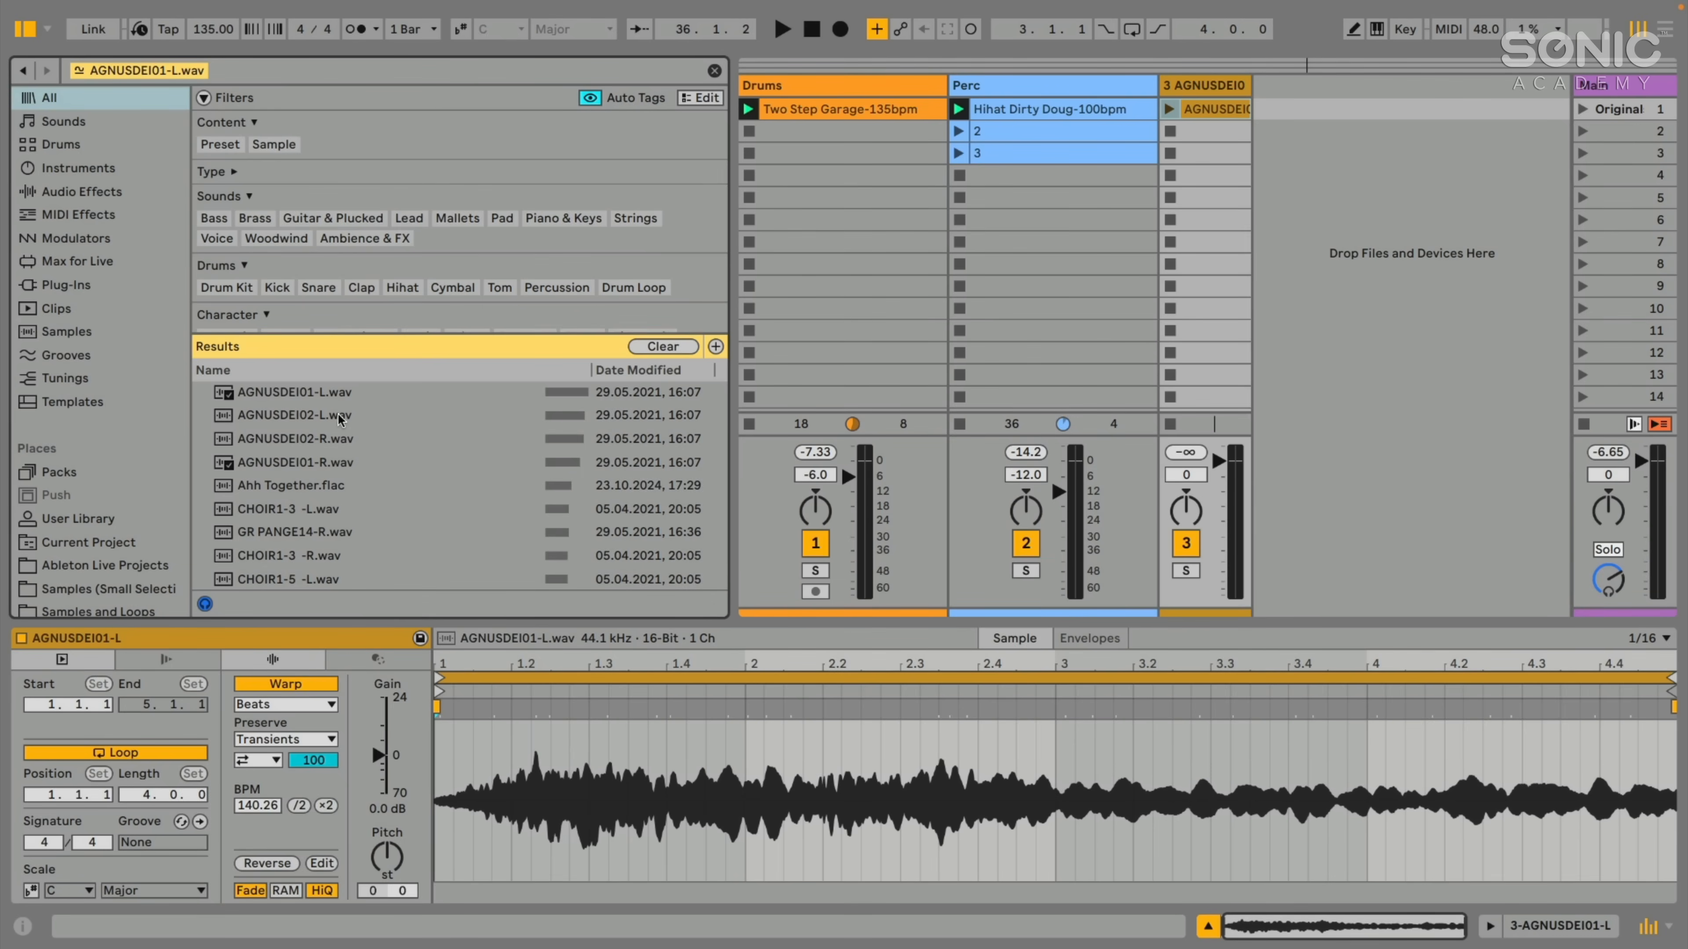
# - Audition the similar files AGNUSDEI02-L.wav, AGNUSDEI02-R.wav, AGNUSDEI01-R.wav and Ahh Together.flac
pyautogui.click(265, 417)
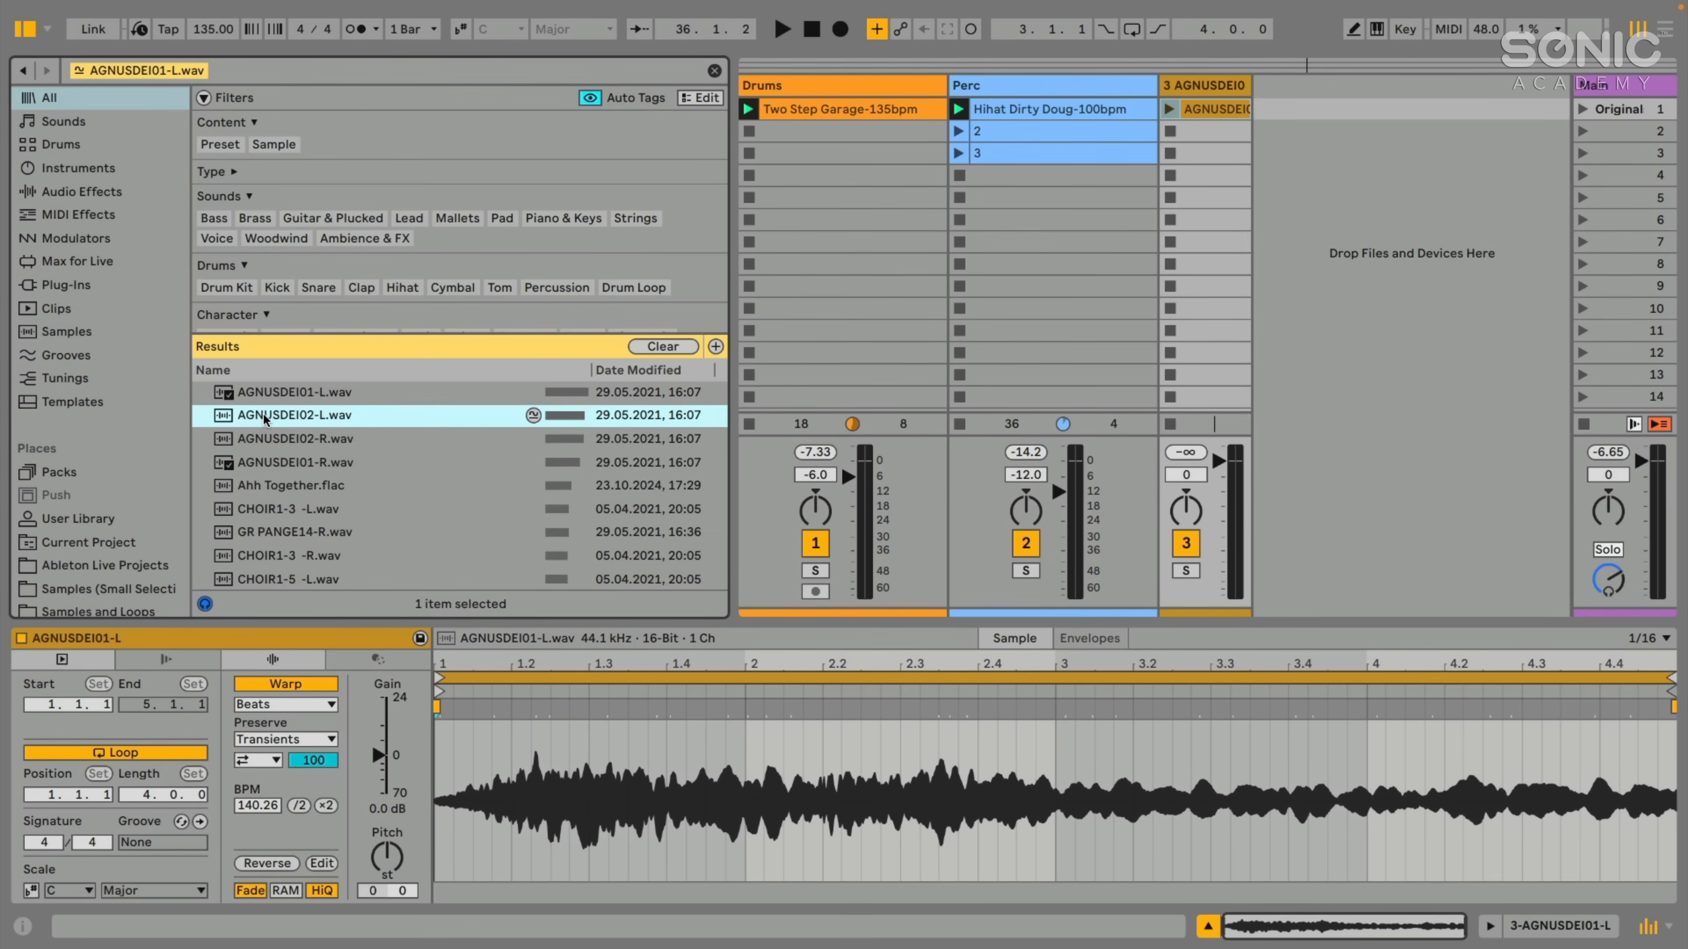
pyautogui.click(258, 439)
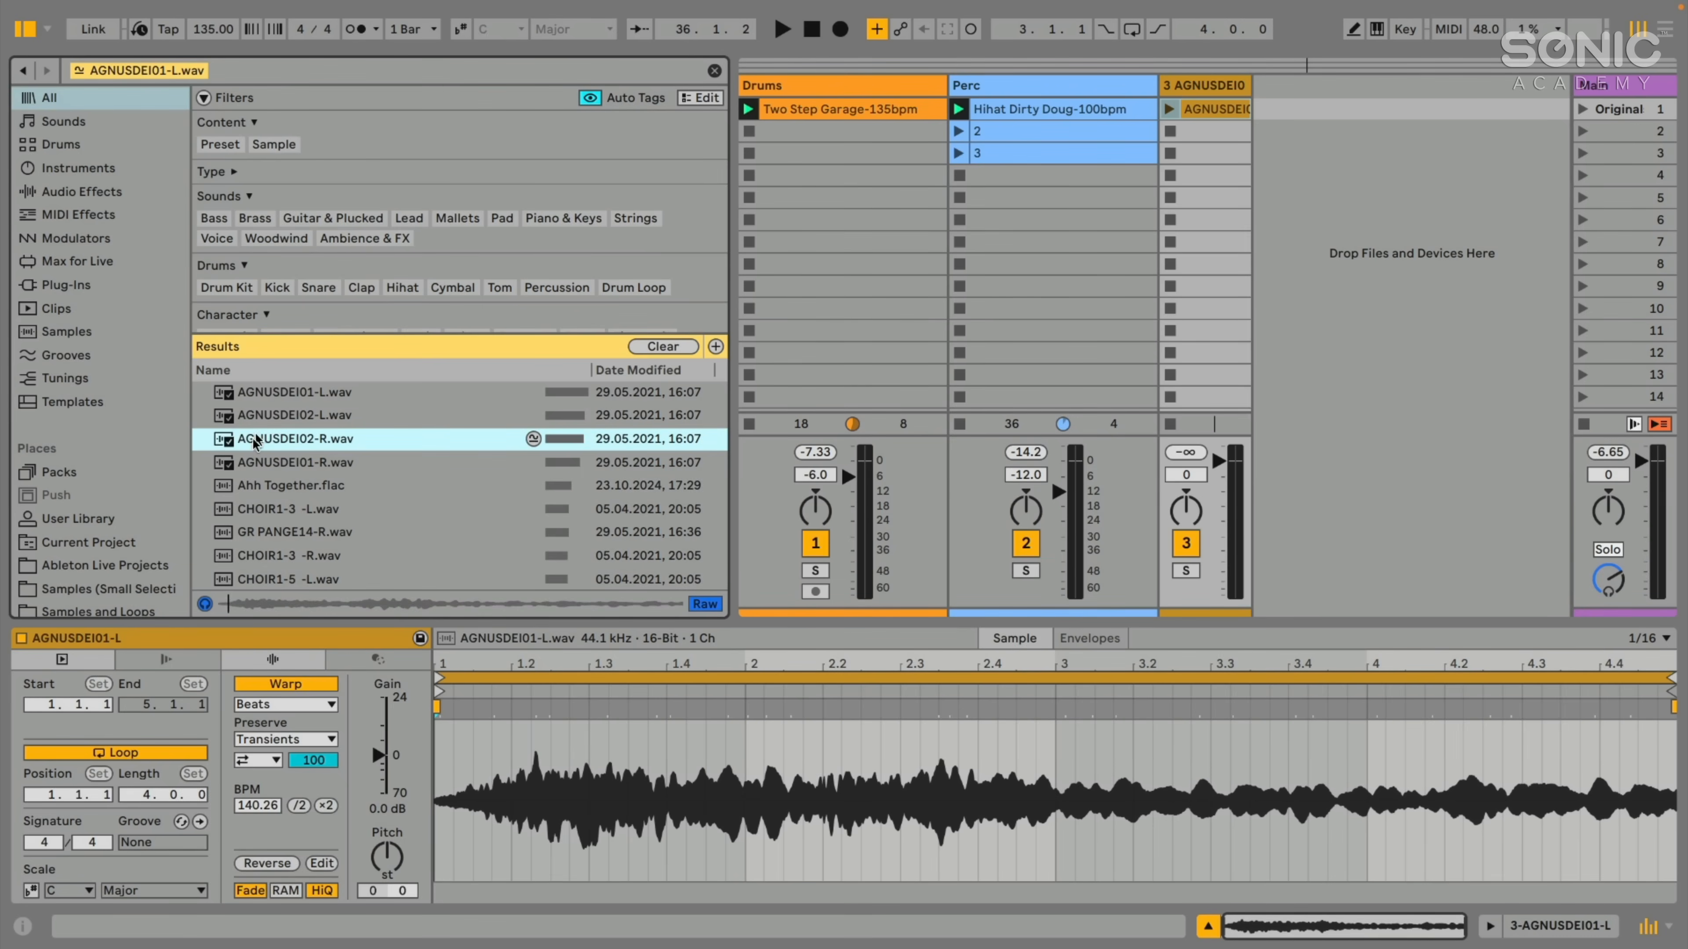
pyautogui.click(255, 463)
pyautogui.click(256, 489)
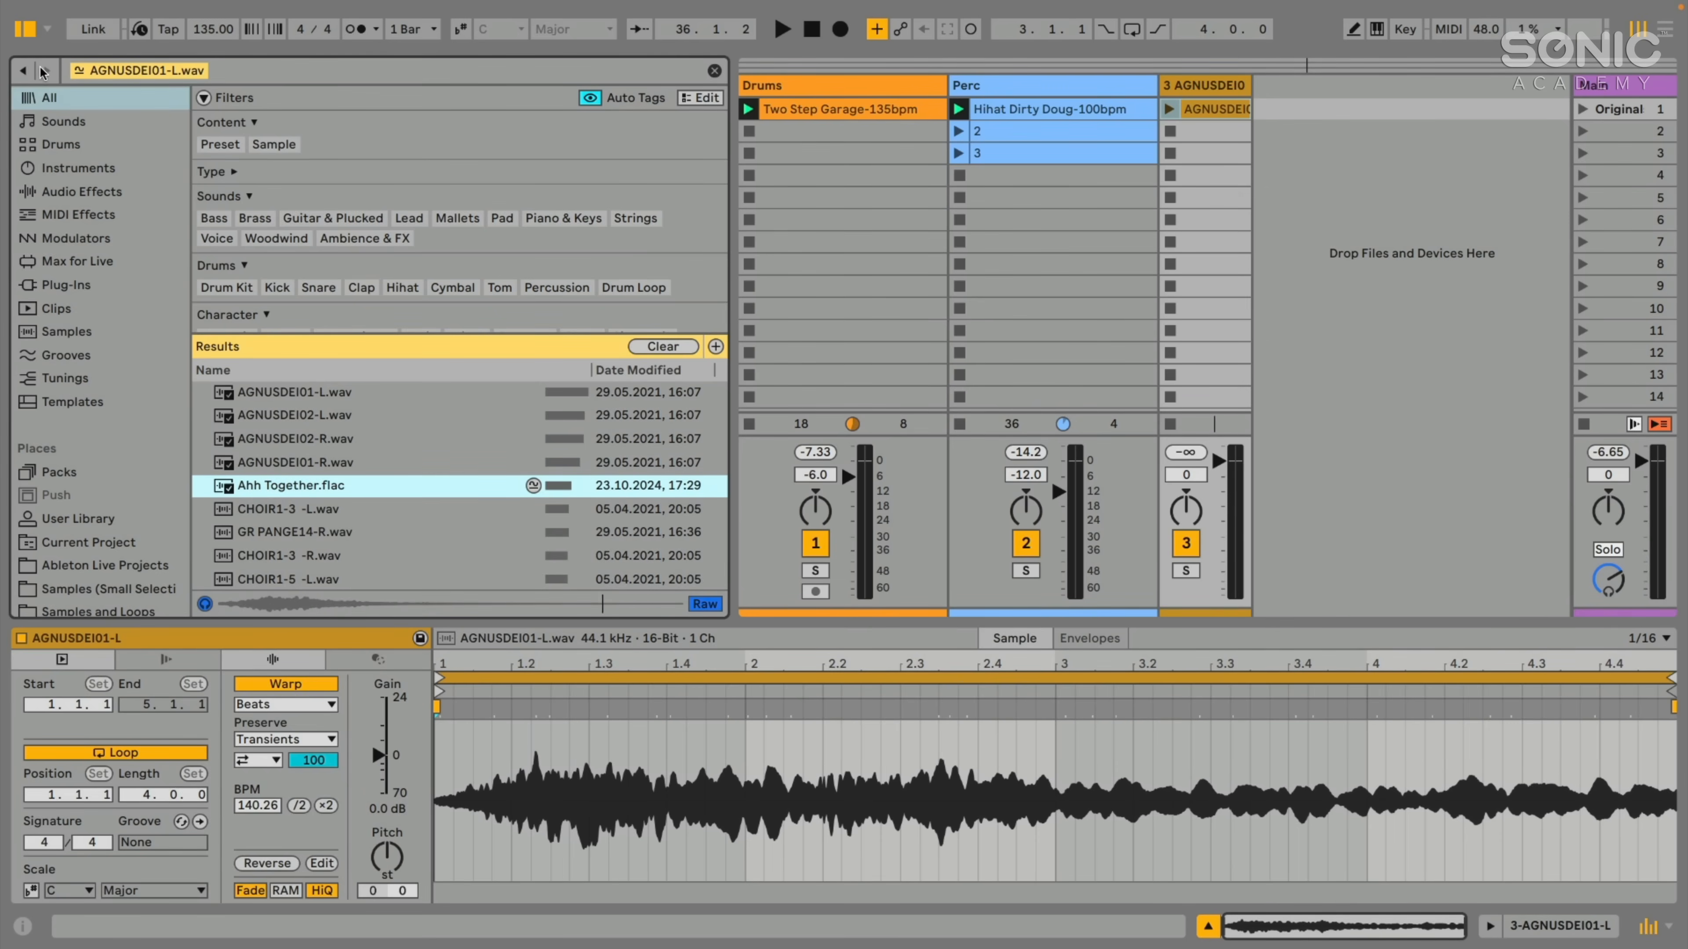
pyautogui.press('Up')
pyautogui.press('Up')
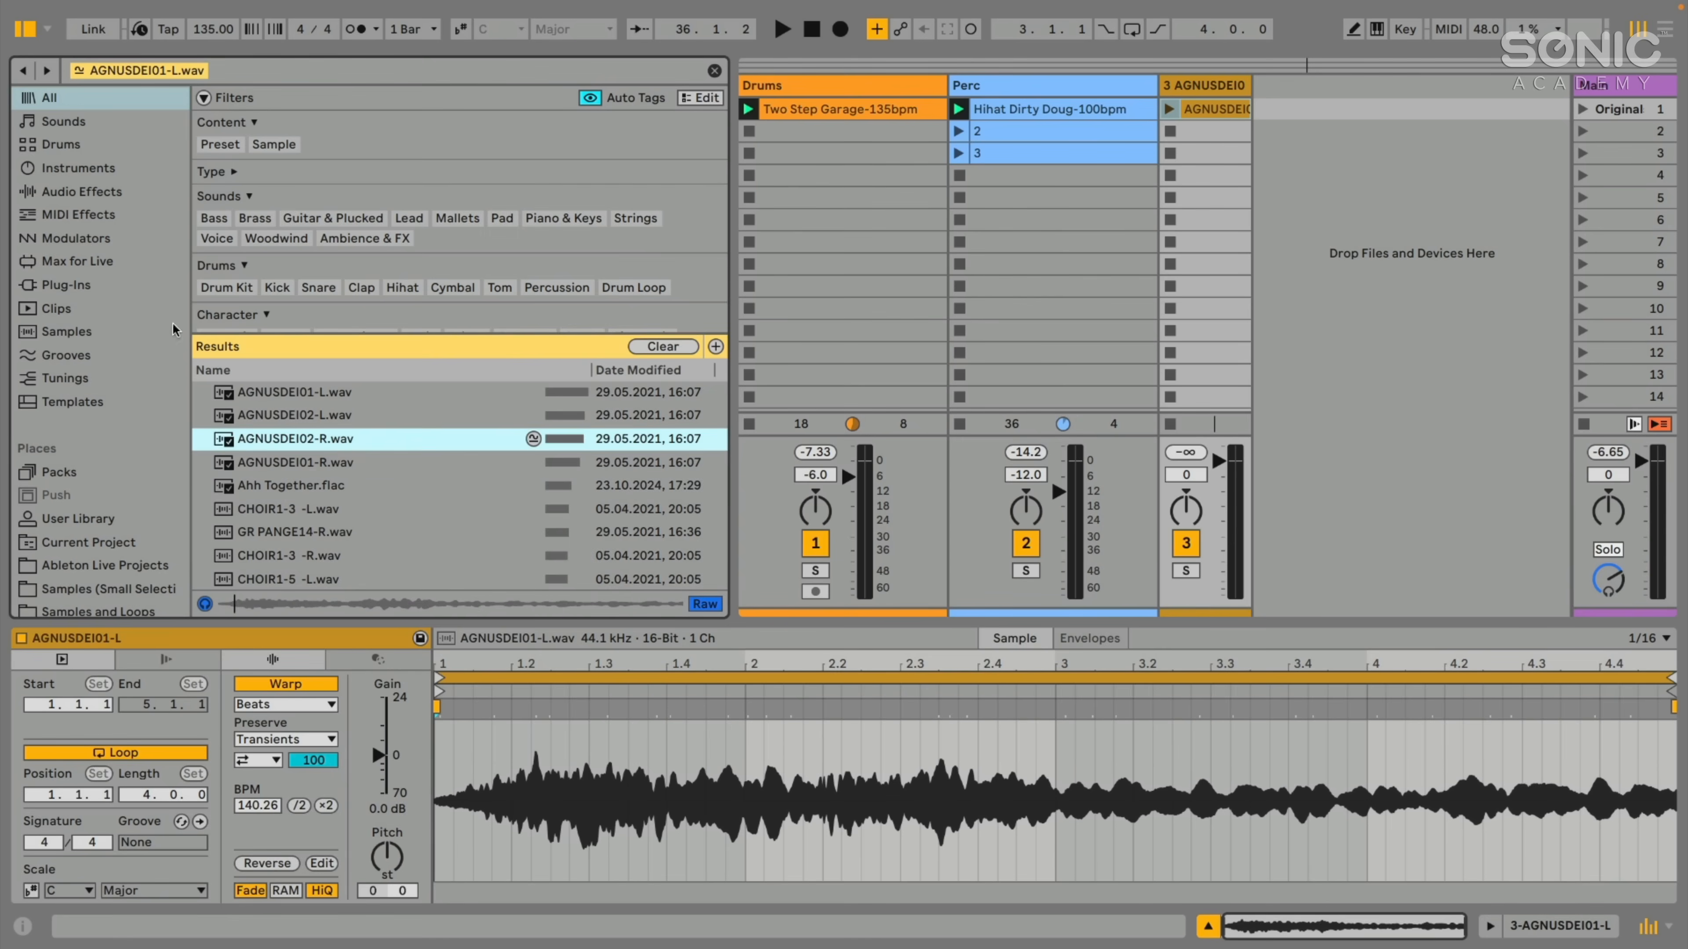
pyautogui.click(28, 71)
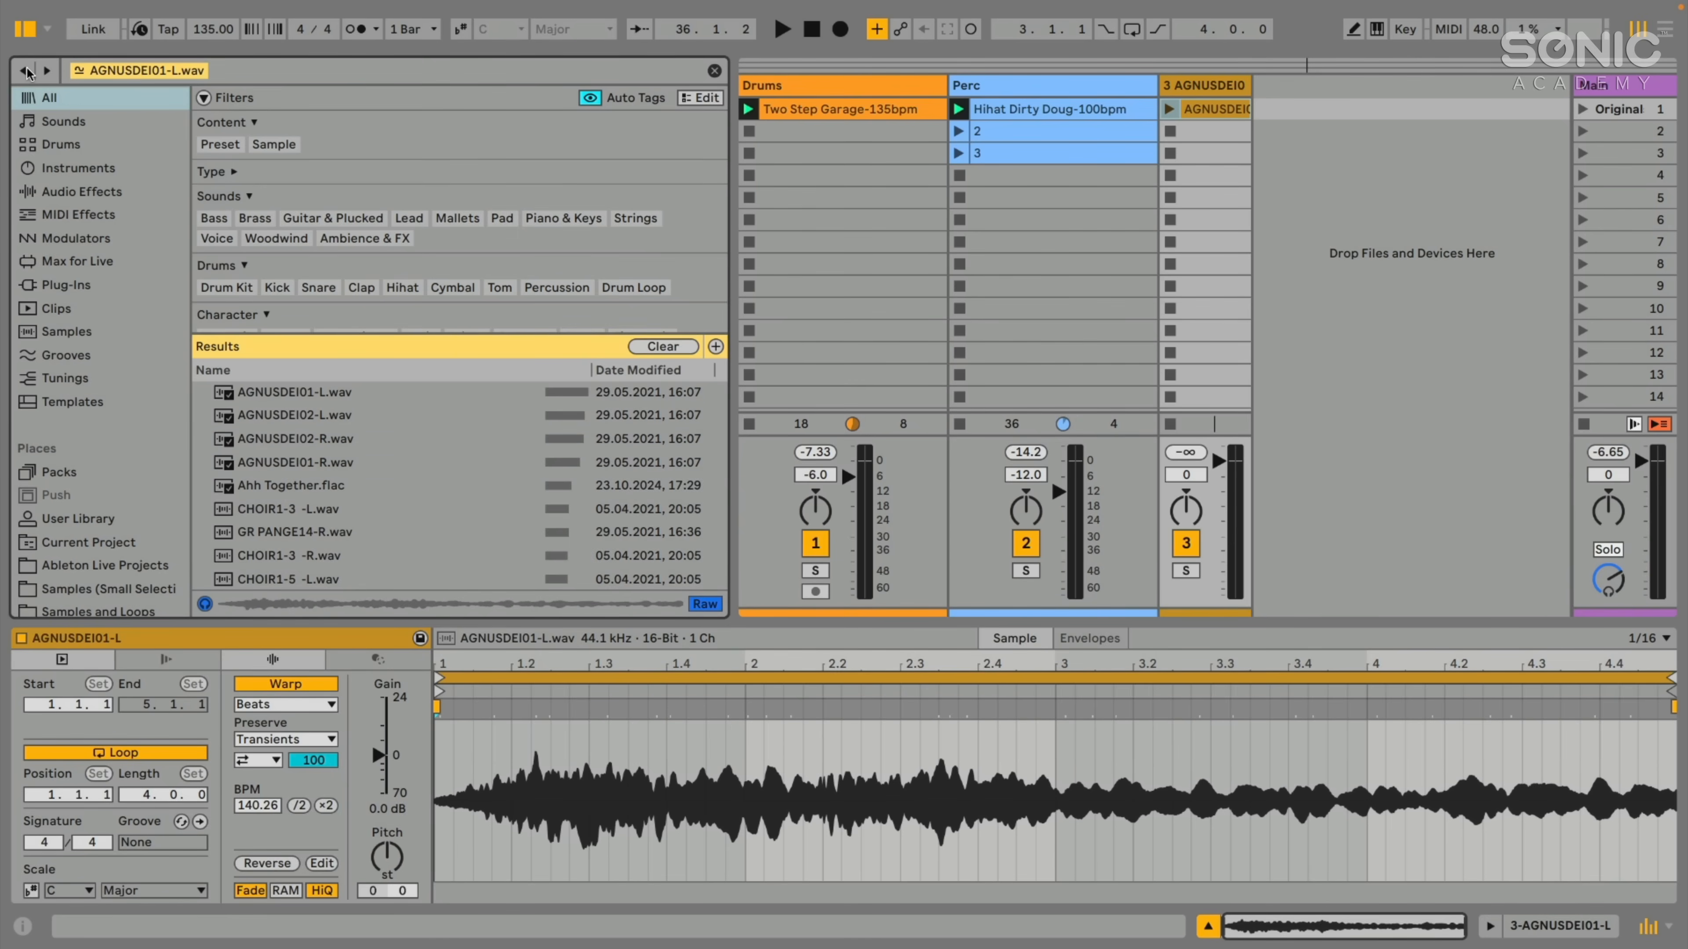
pyautogui.click(26, 70)
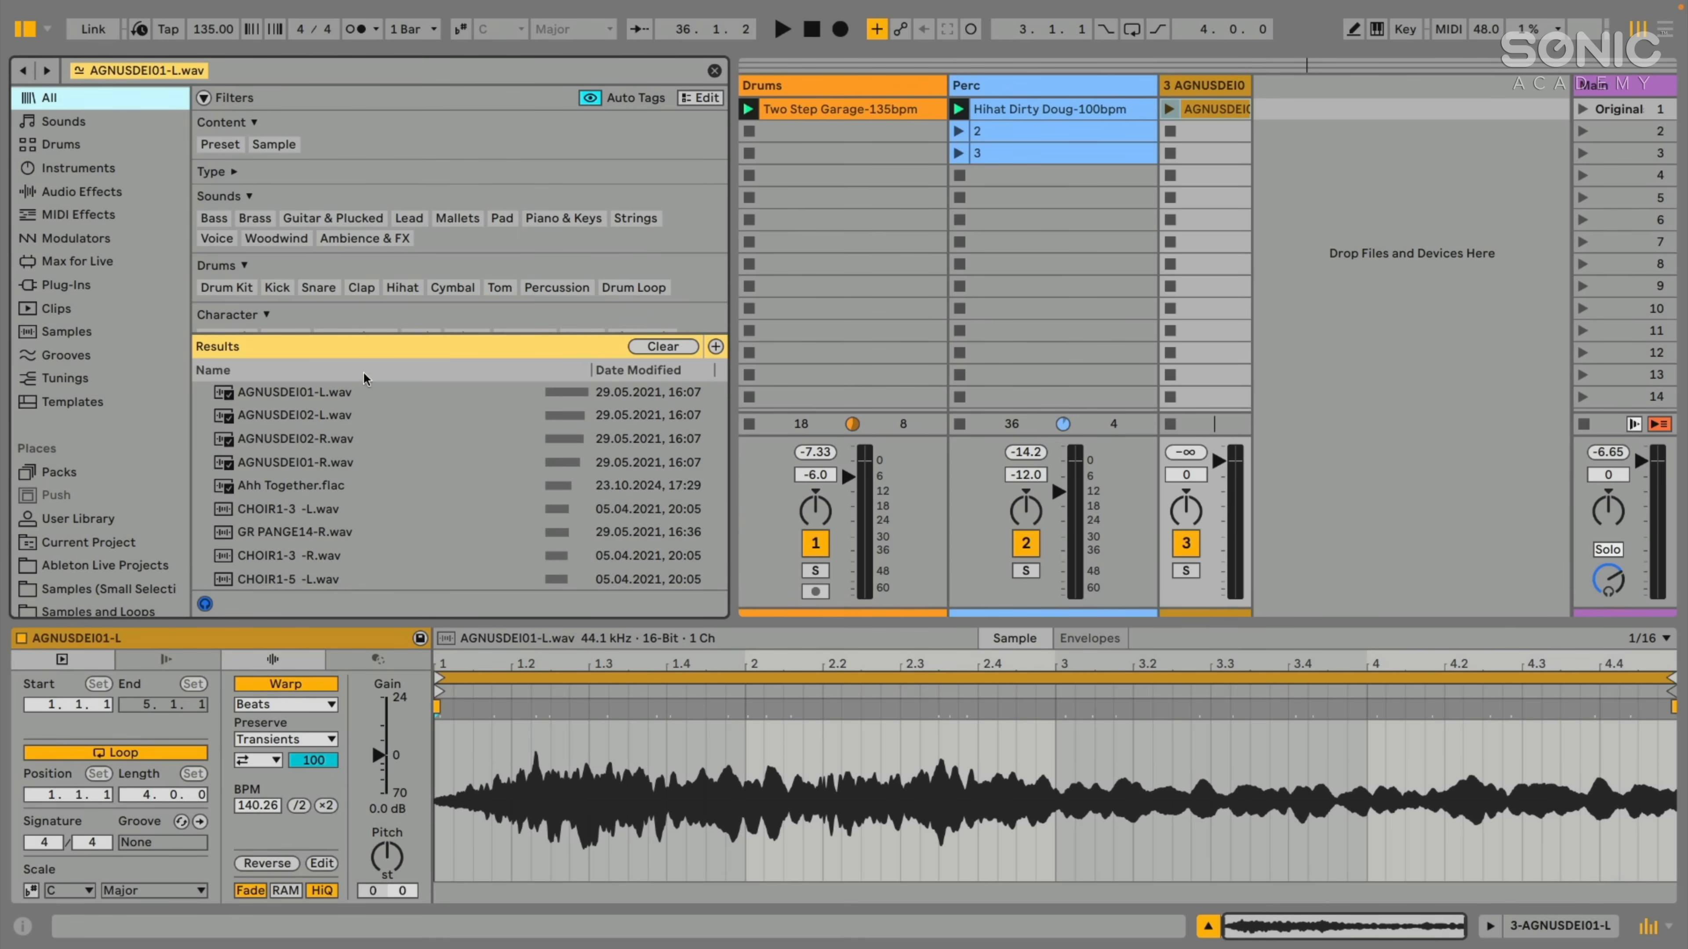
# - Look through the type and sound tags in the browser's tag editor, close it, and narrow the browser
pyautogui.click(701, 98)
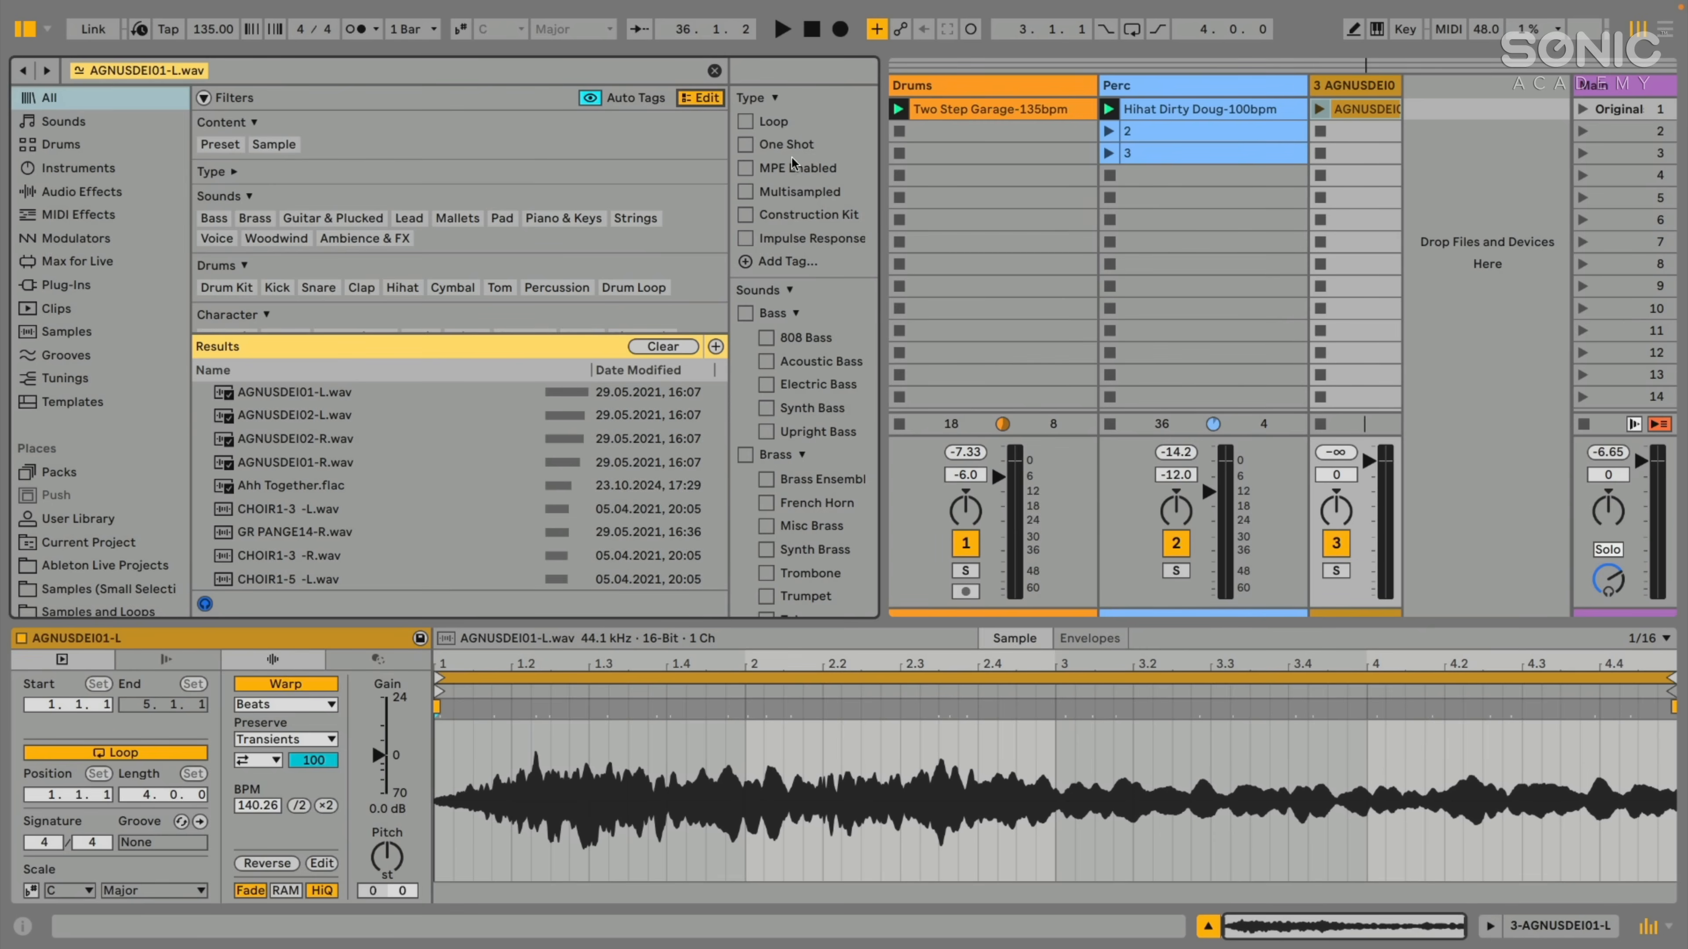
pyautogui.scroll(-15, 792, 163)
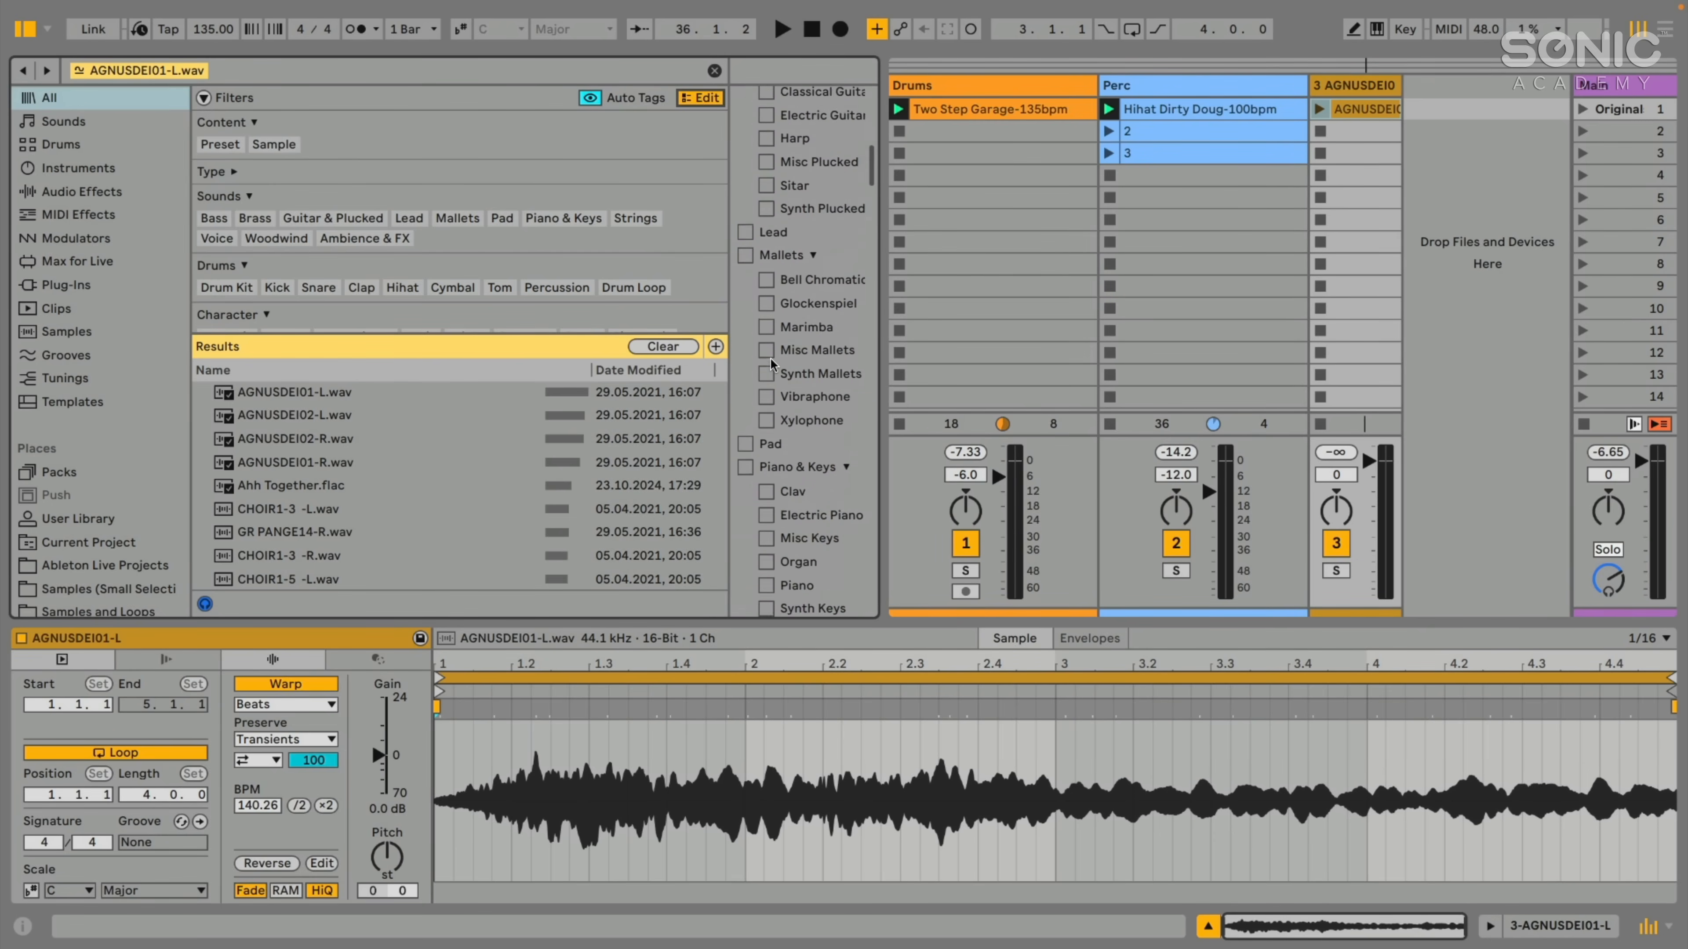
pyautogui.scroll(15, 777, 293)
pyautogui.click(693, 100)
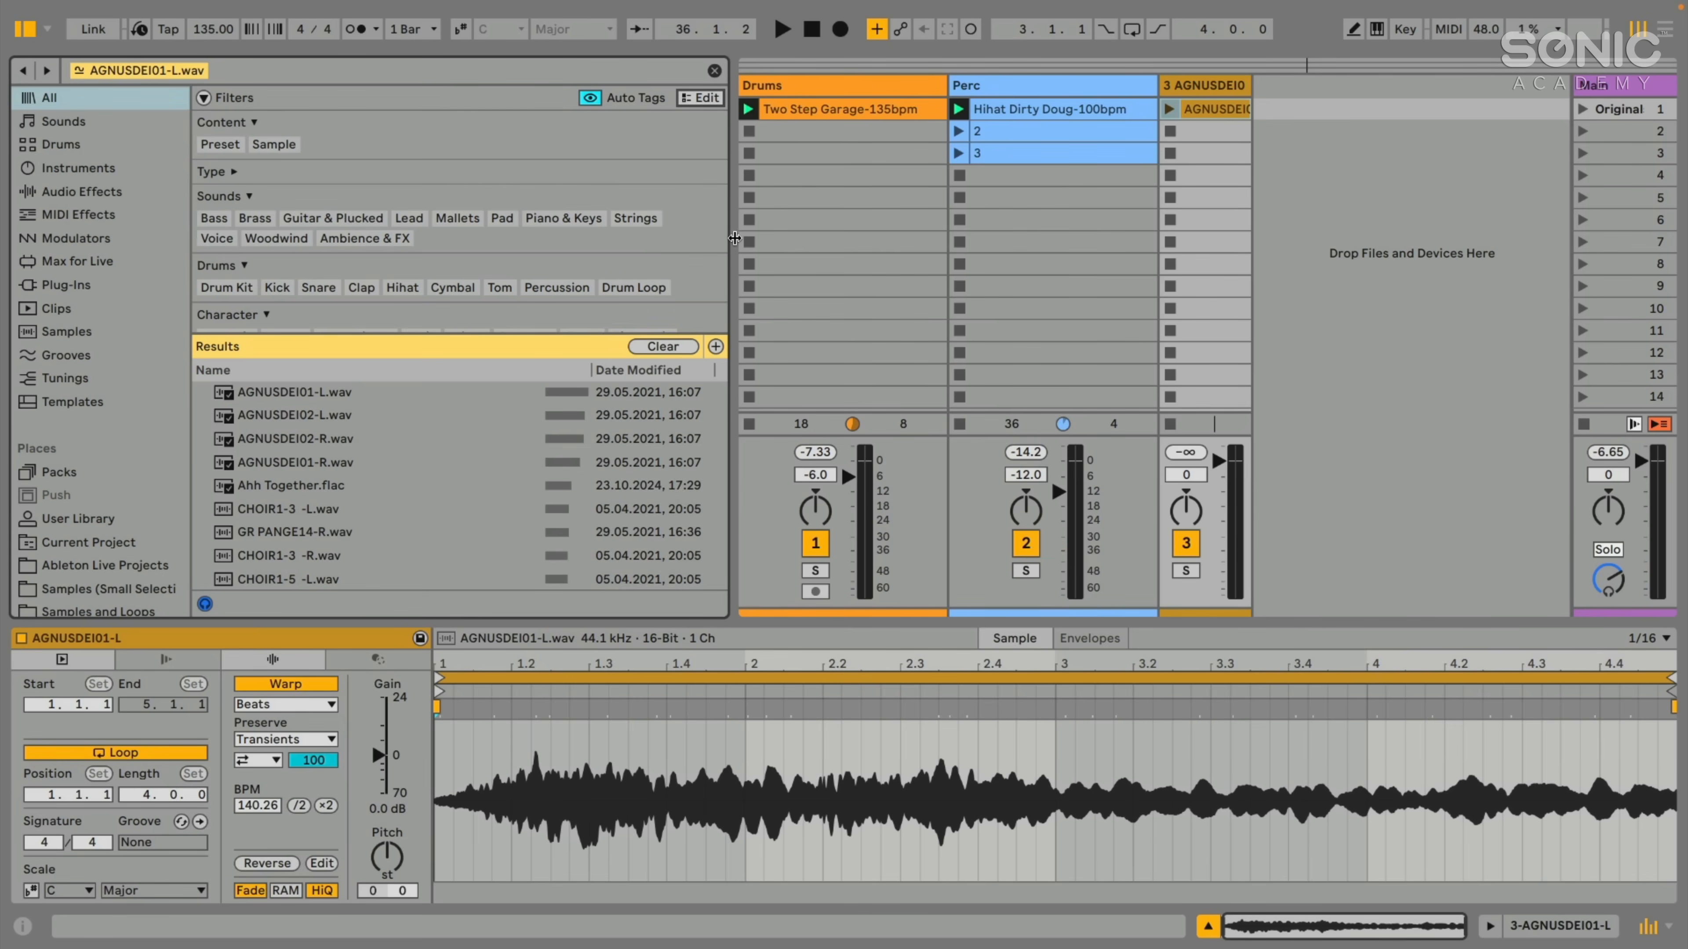
pyautogui.moveTo(734, 238); pyautogui.dragTo(696, 239)
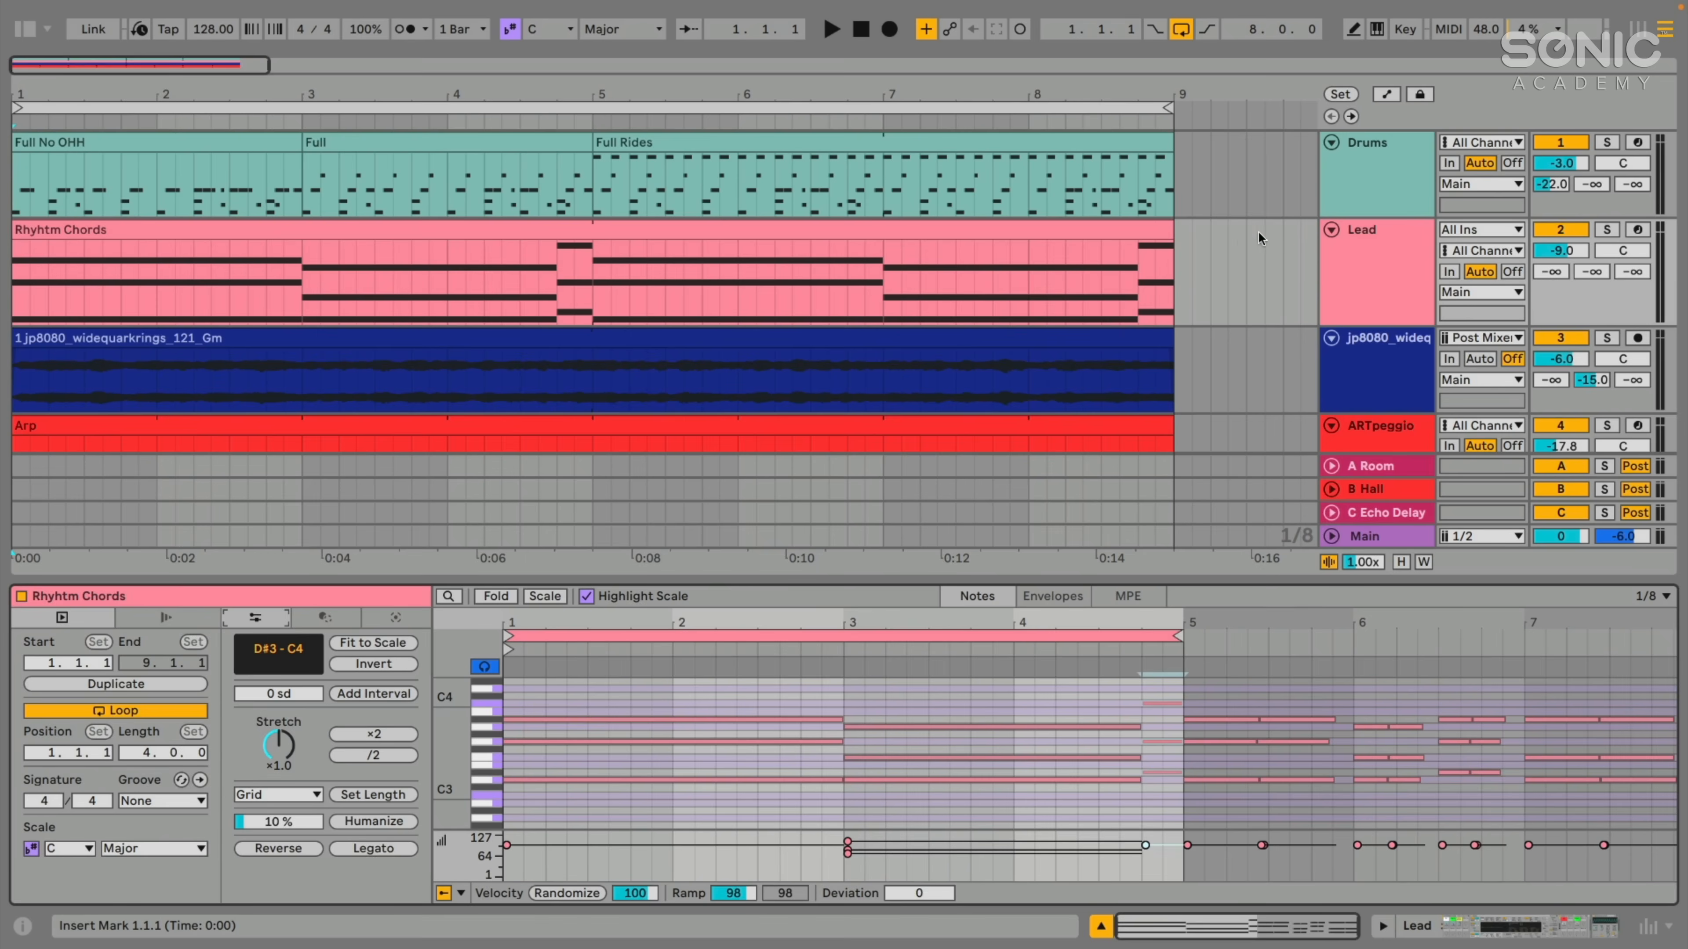
# - Start playback of the 128 BPM arrangement, select the Lead track and examine the notes of its Rhyhtm Chords clip
pyautogui.press('space')
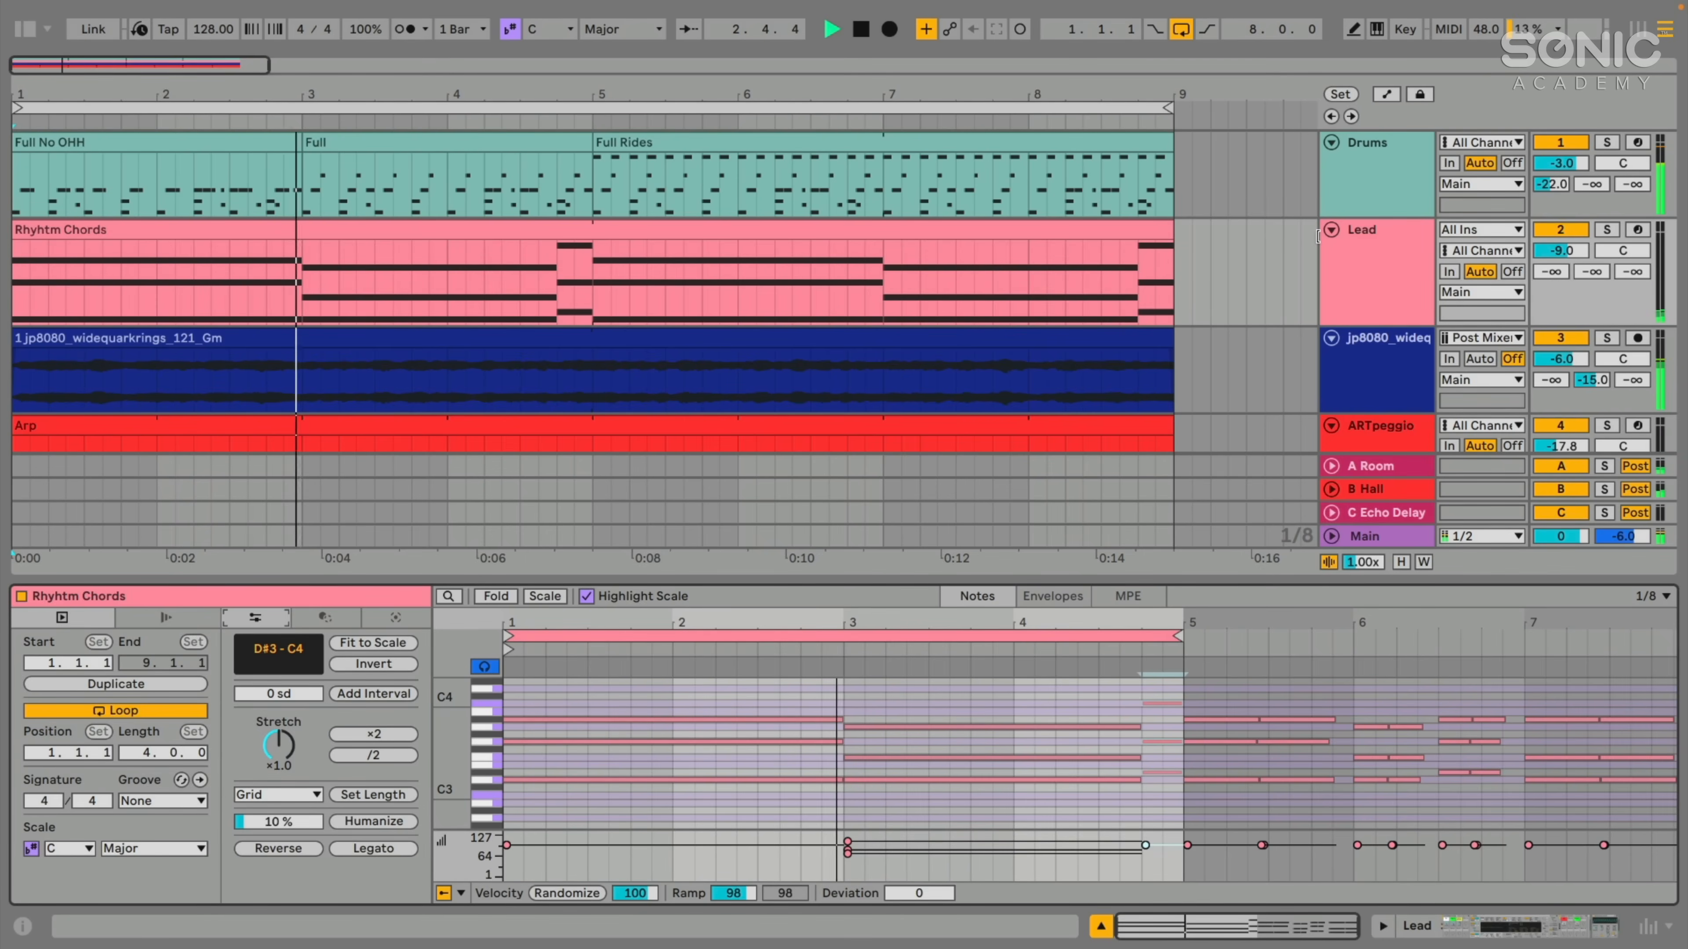
pyautogui.click(1380, 273)
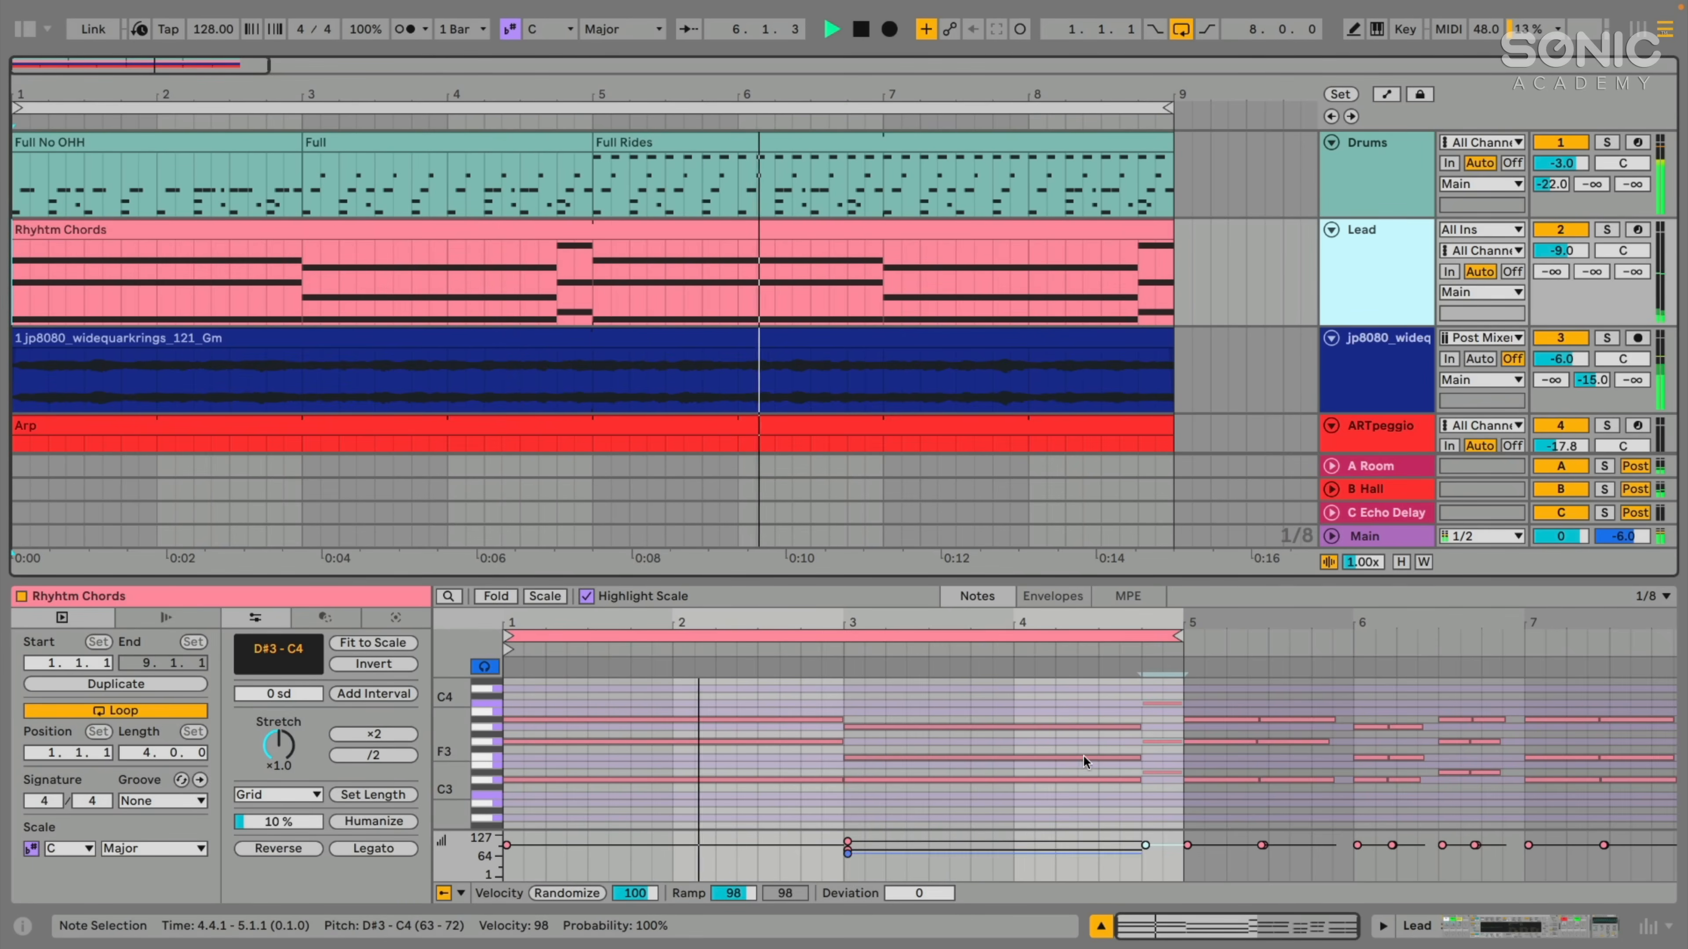
pyautogui.scroll(-2, 904, 692)
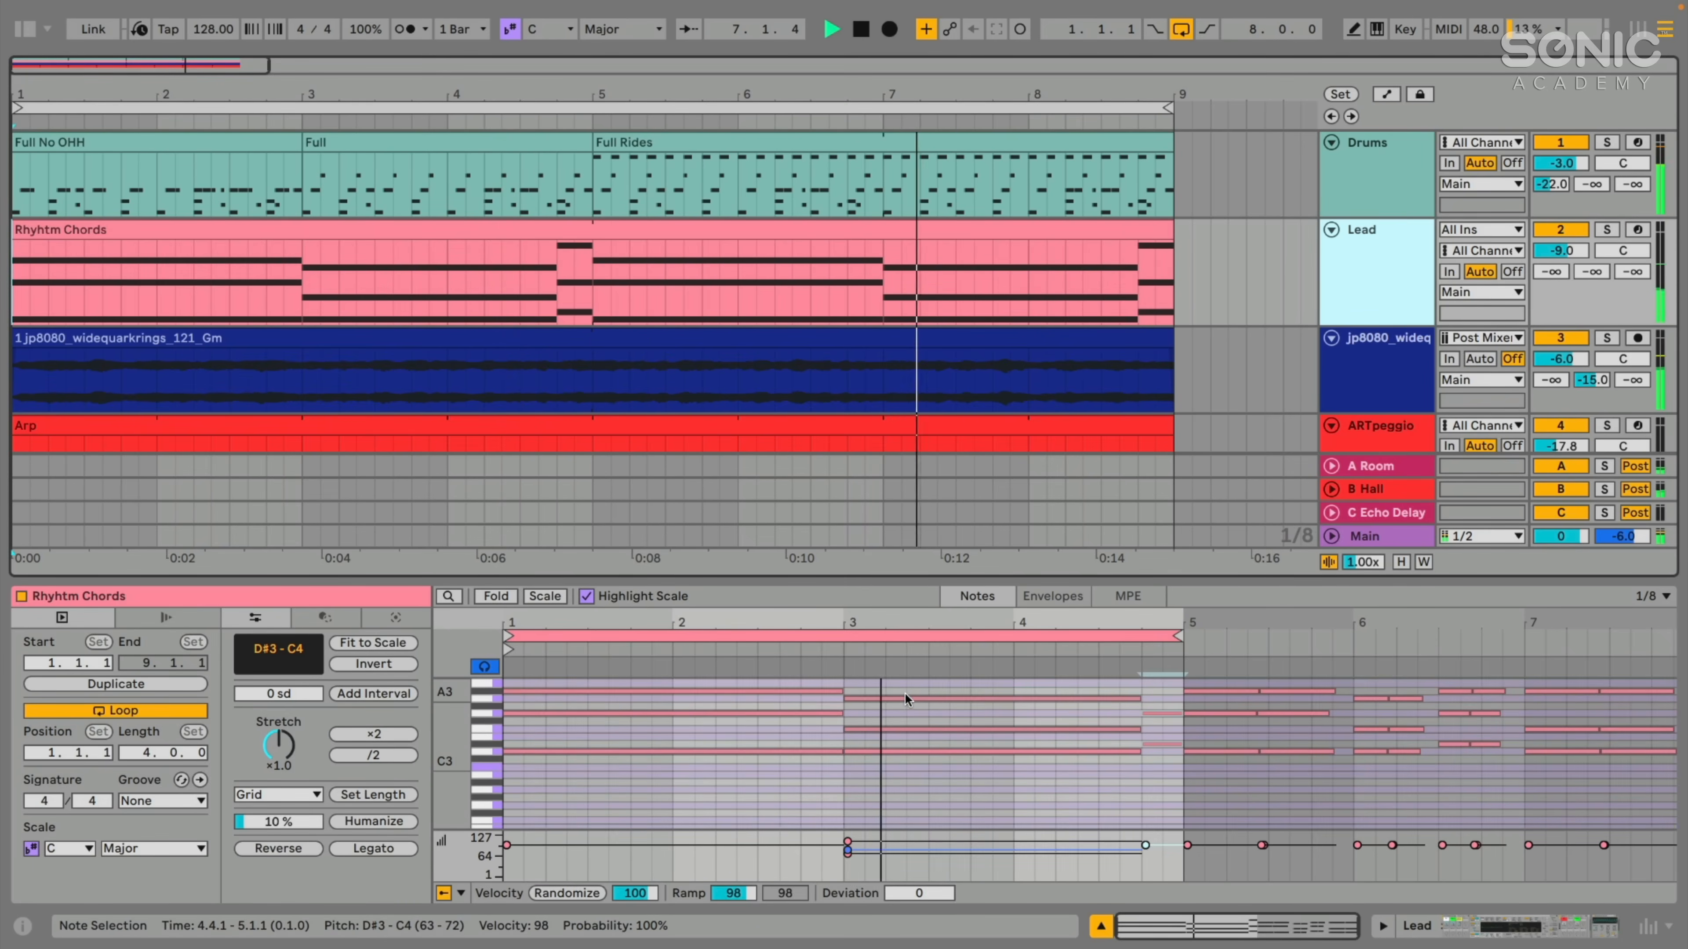
pyautogui.scroll(-2, 904, 693)
# - Solo the jp8080_widequarkrings audio track, switch the solo to the Lead track and show its Rhyhtm Chords clip
pyautogui.click(501, 339)
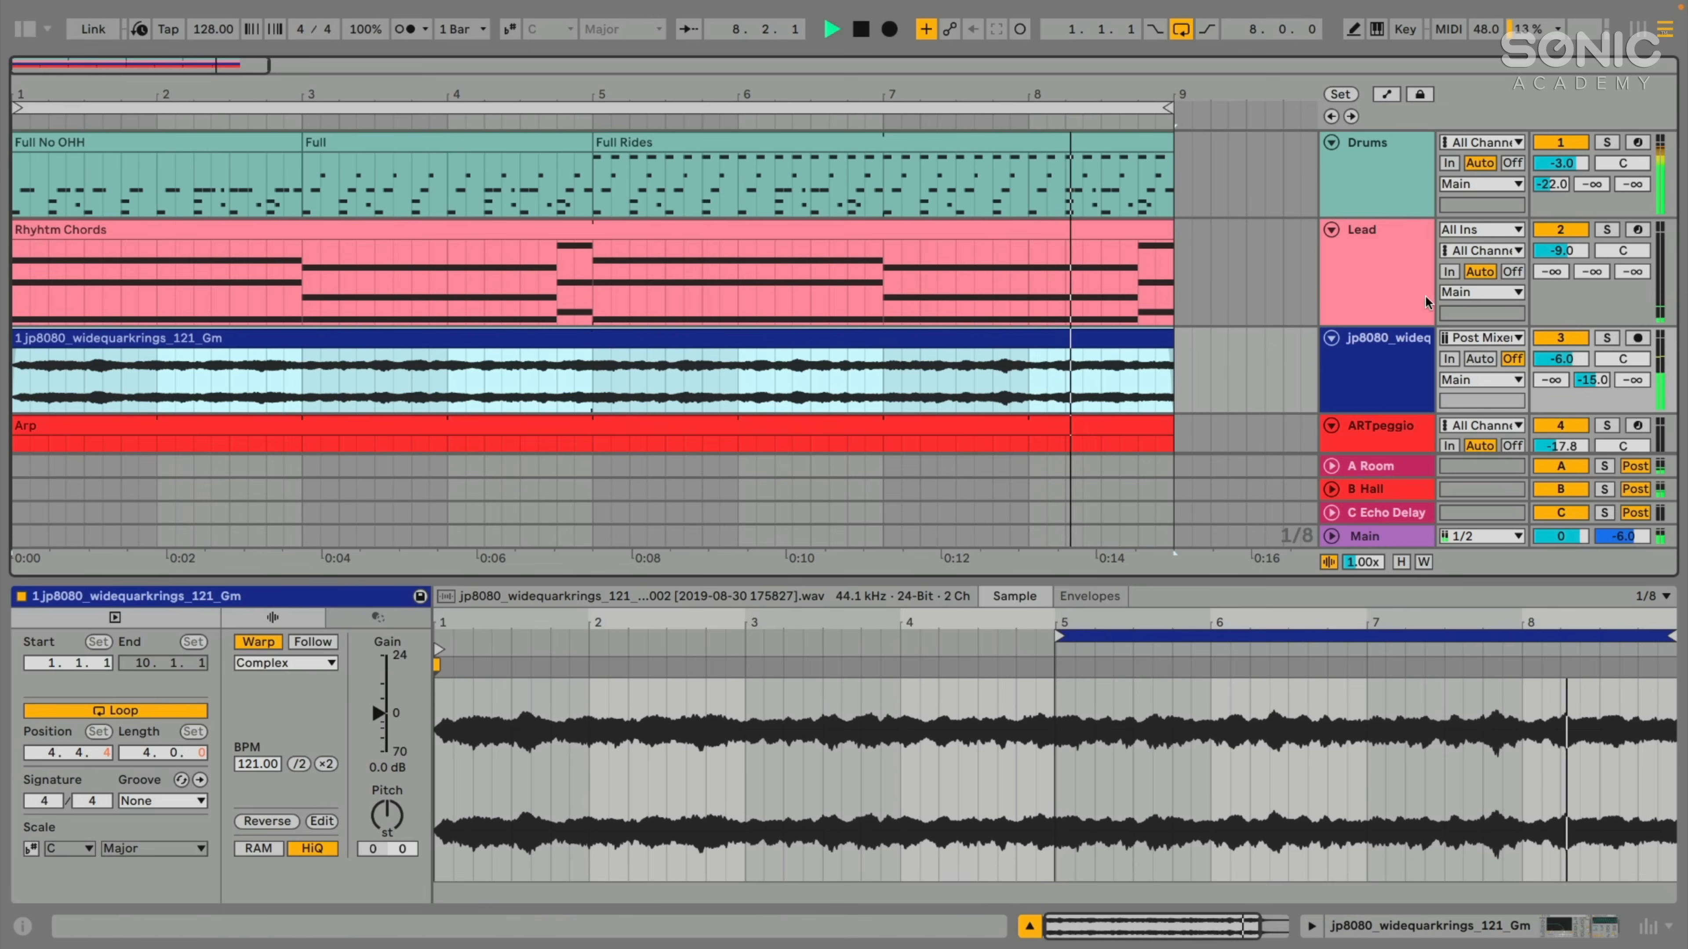
pyautogui.click(1608, 339)
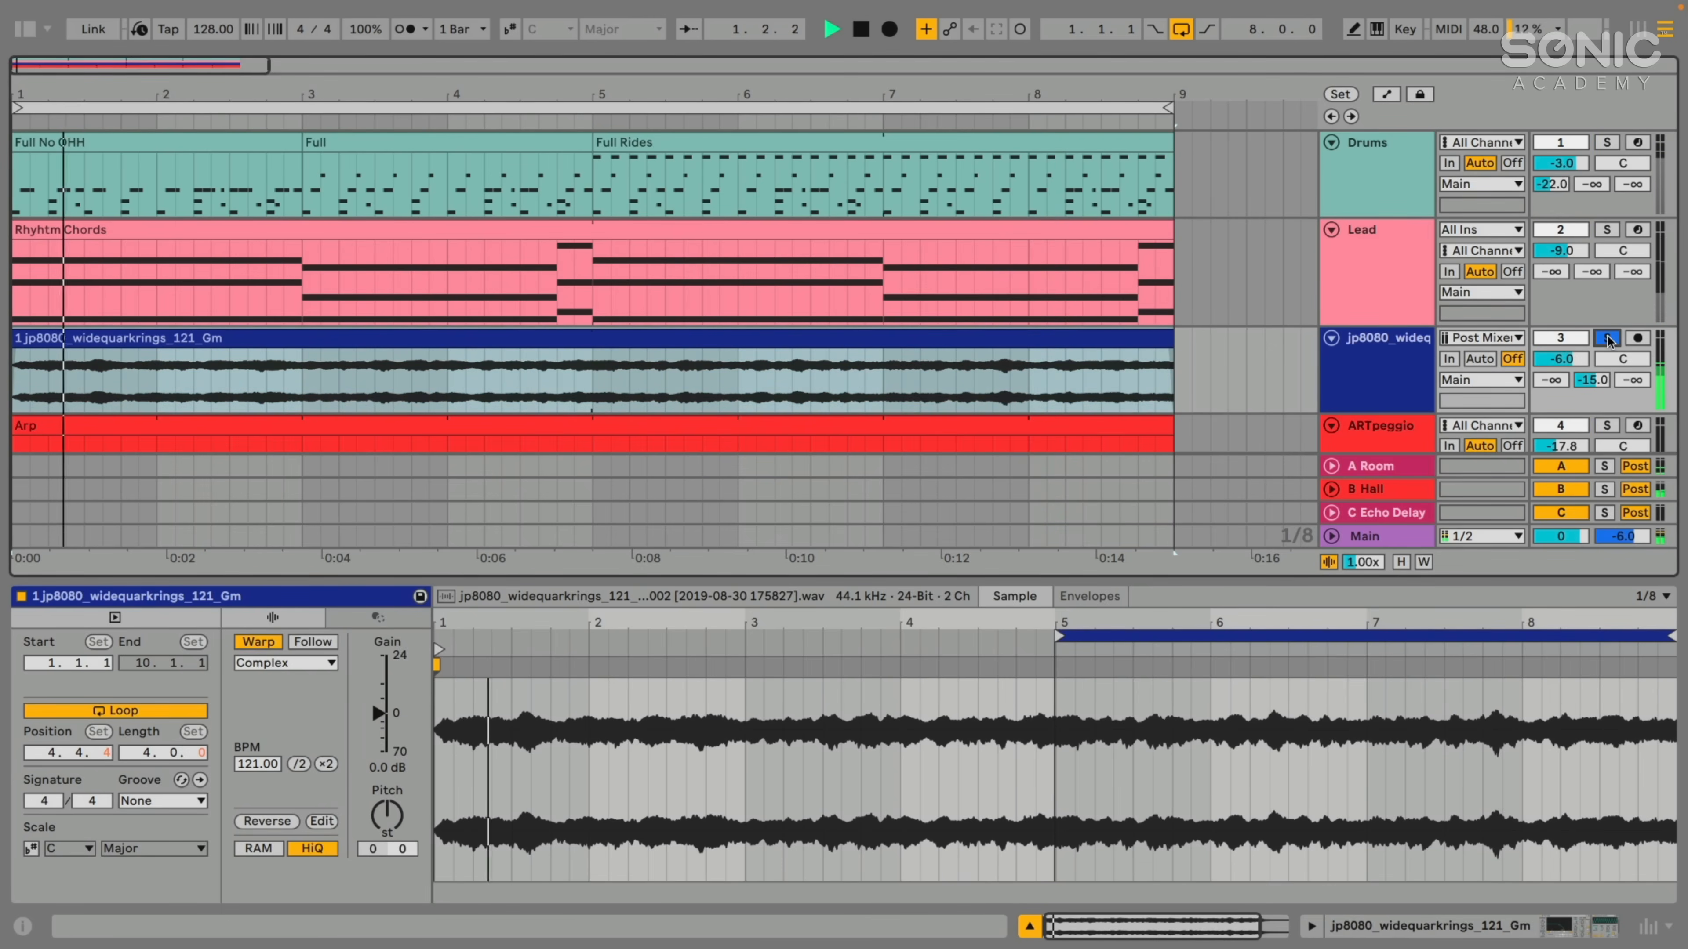
pyautogui.click(1608, 230)
pyautogui.click(1398, 241)
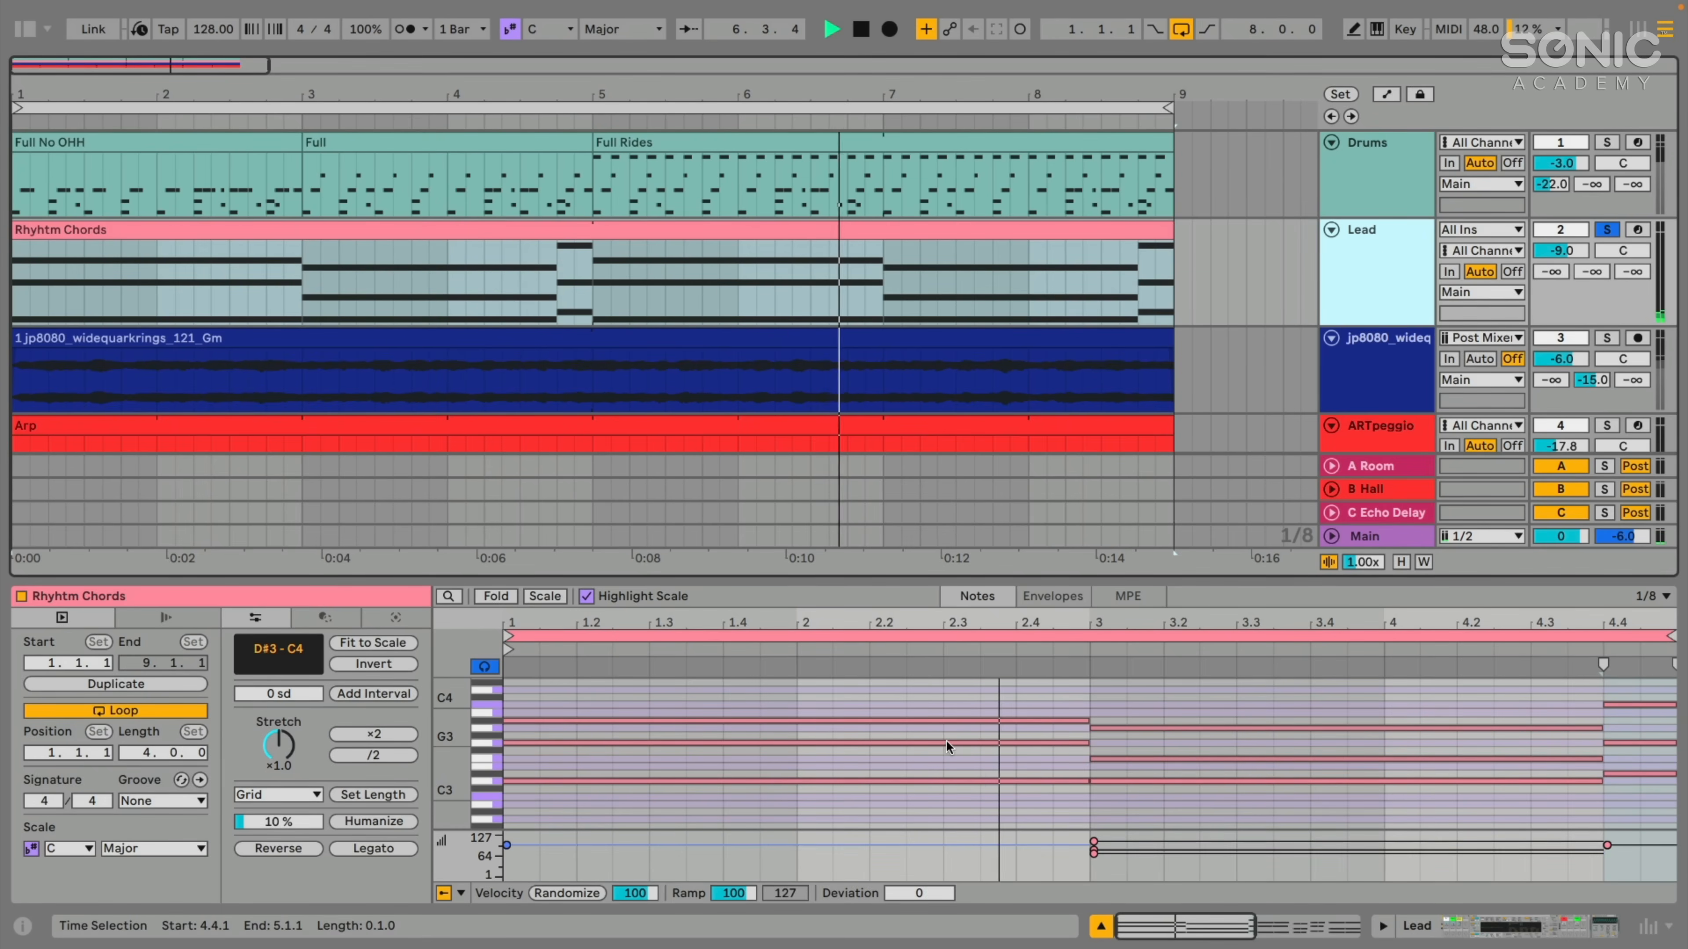
# - Split the first chord's A#3 and G3 notes once each and its D3 note at three points in the Rhyhtm Chords clip
pyautogui.hotkey('shift', 'Tab')
pyautogui.hotkey('shift', 'Tab')
pyautogui.click(629, 696)
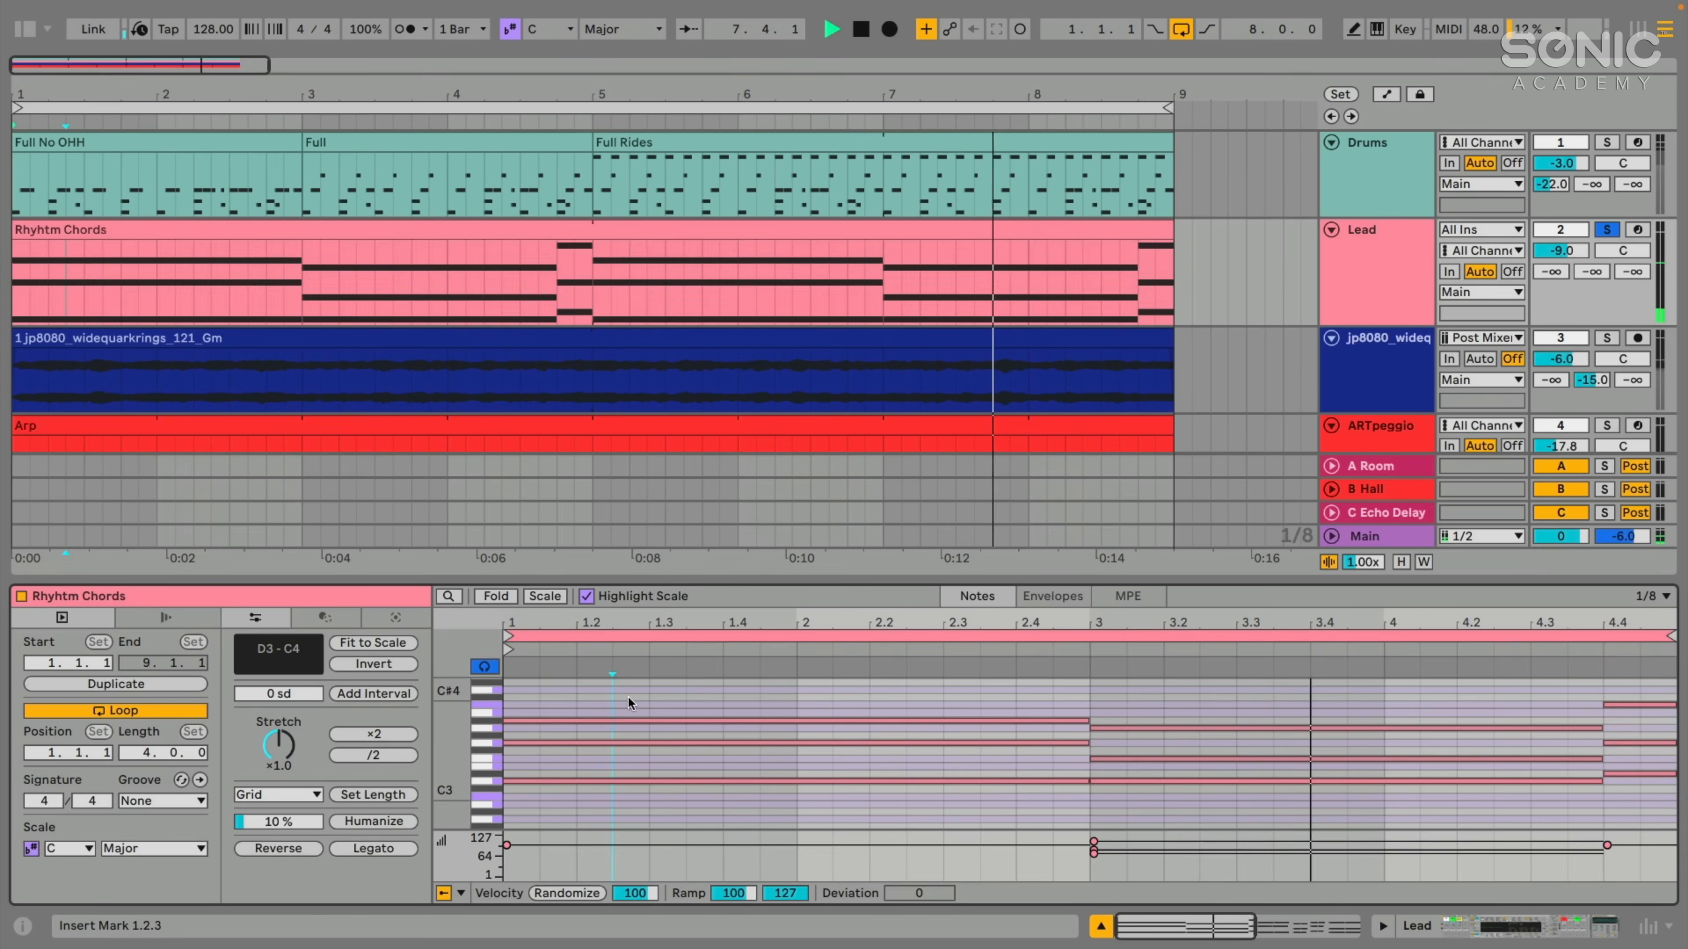
pyautogui.click(666, 700)
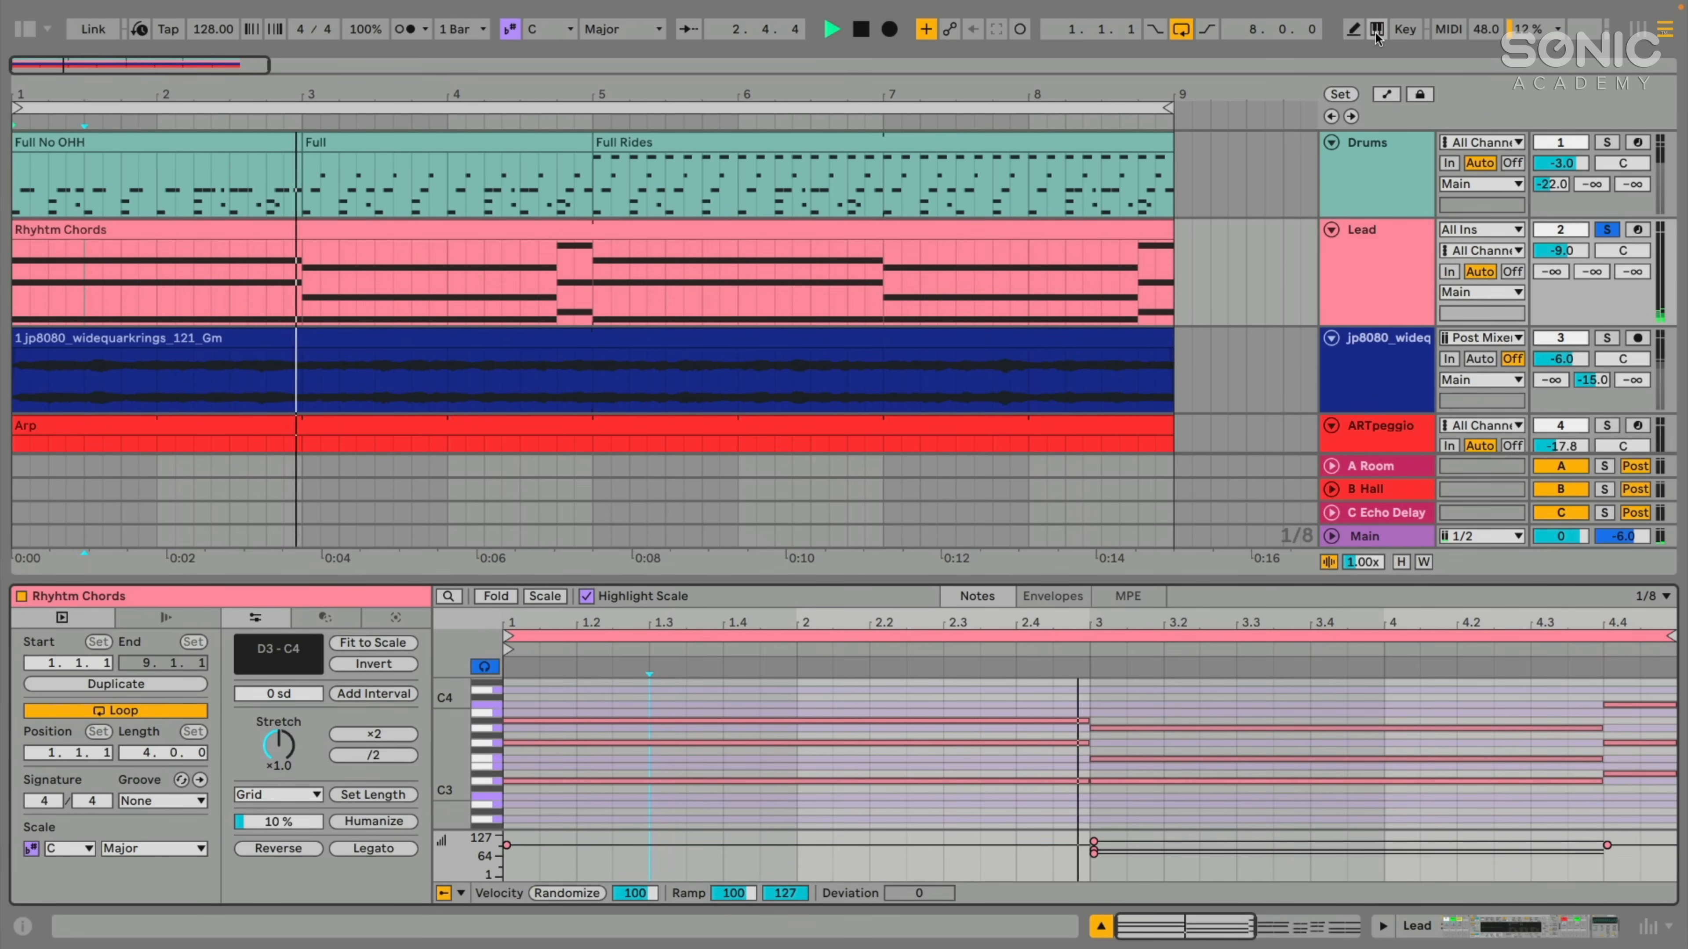
pyautogui.press('super')
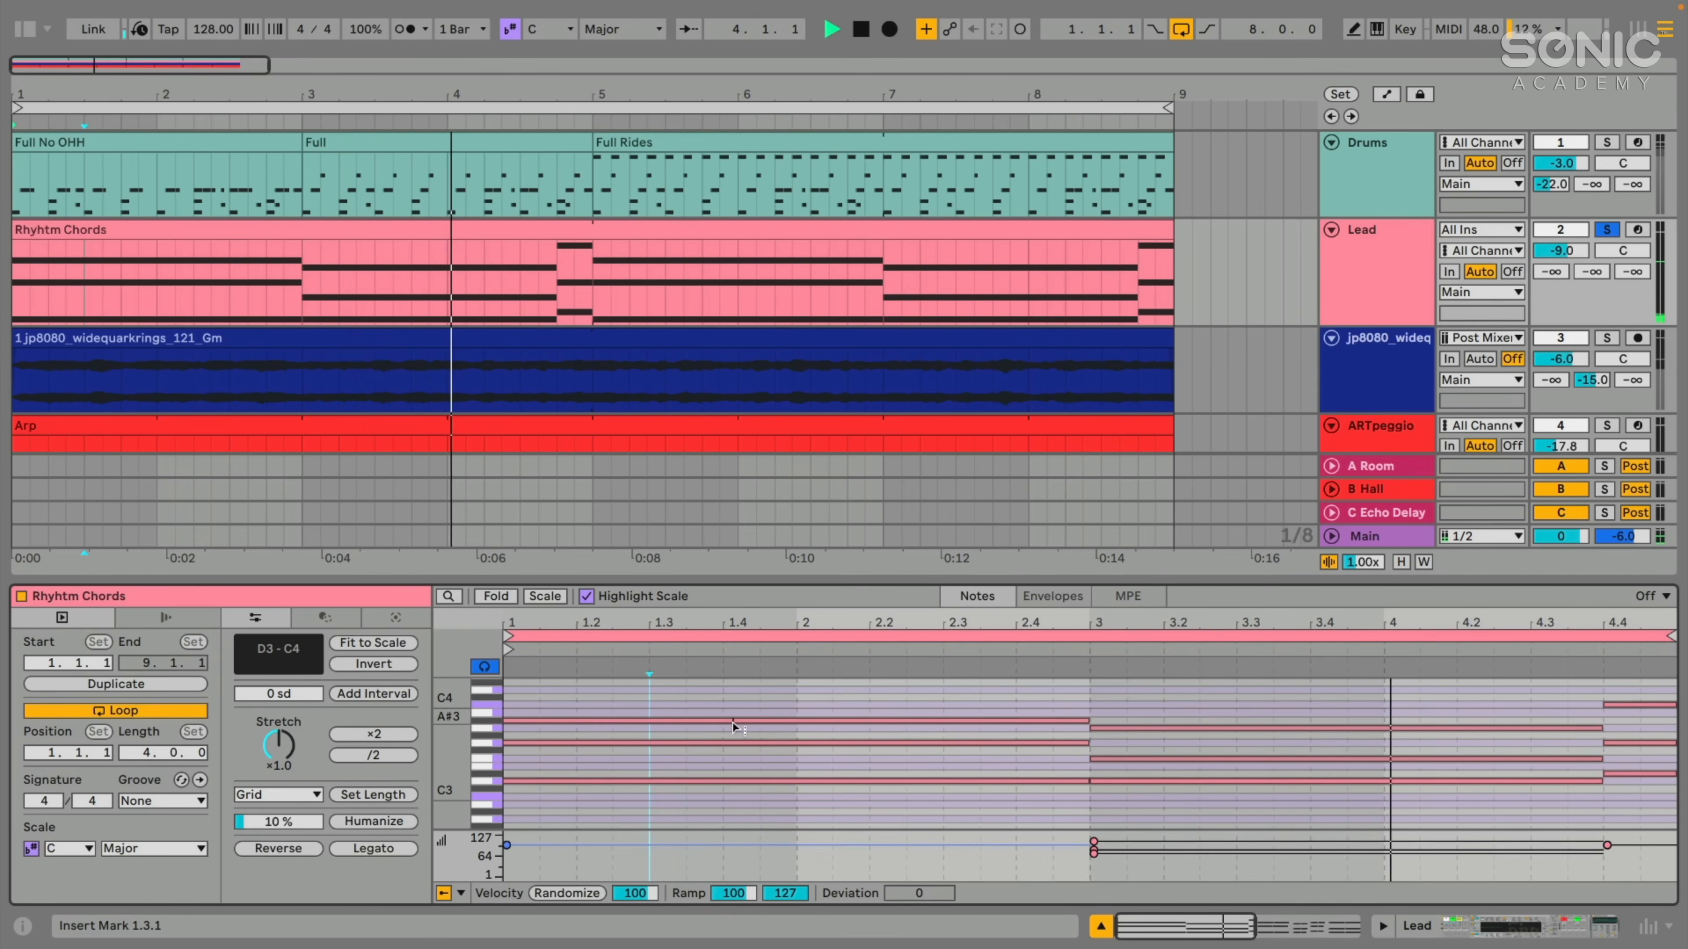
pyautogui.click(746, 722)
pyautogui.click(838, 743)
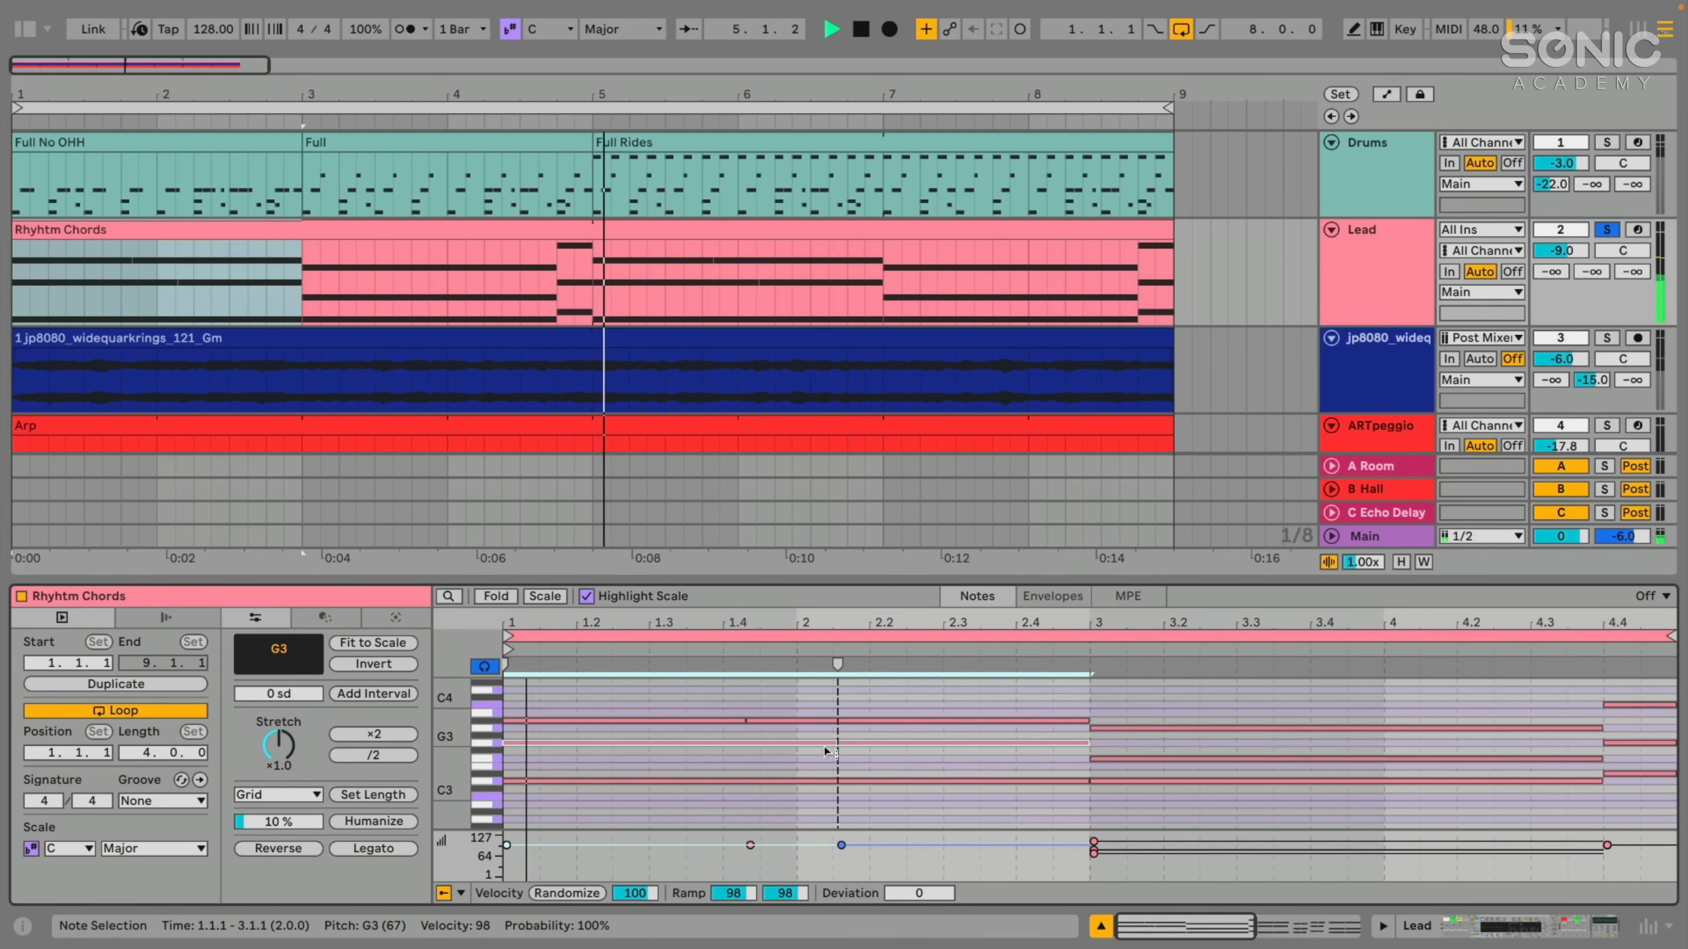
pyautogui.click(744, 781)
pyautogui.click(663, 781)
pyautogui.click(886, 781)
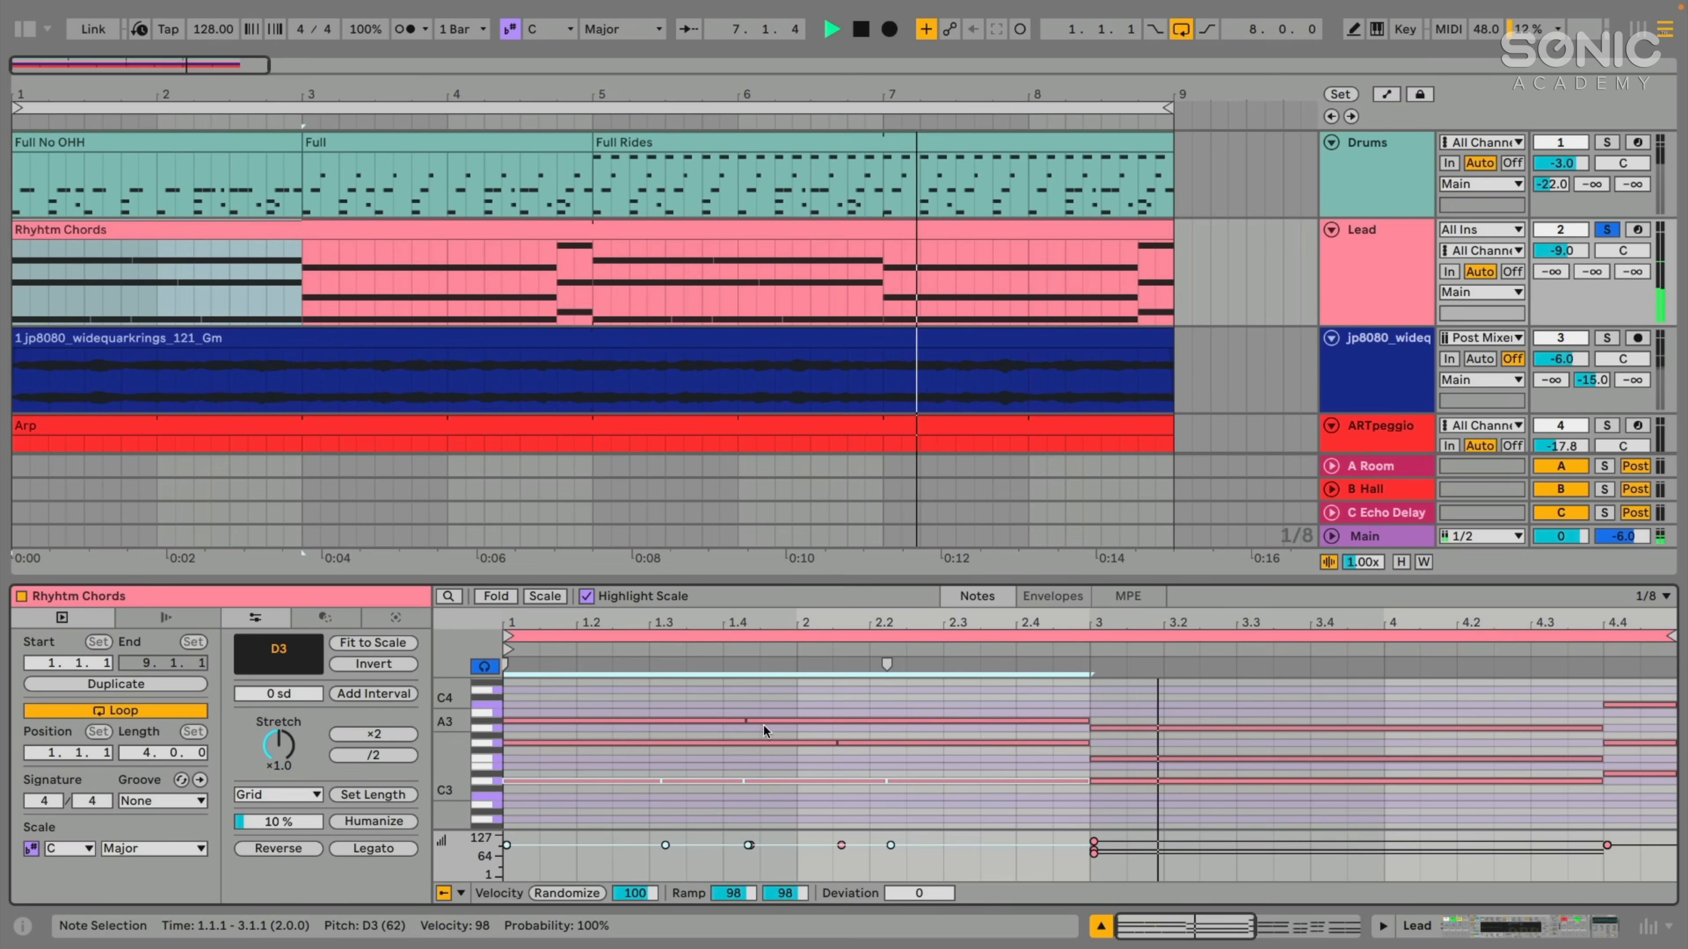
# - Undo all the manual note splits in the first chord
pyautogui.hotkey('ctrl', 'z')
pyautogui.hotkey('ctrl', 'z')
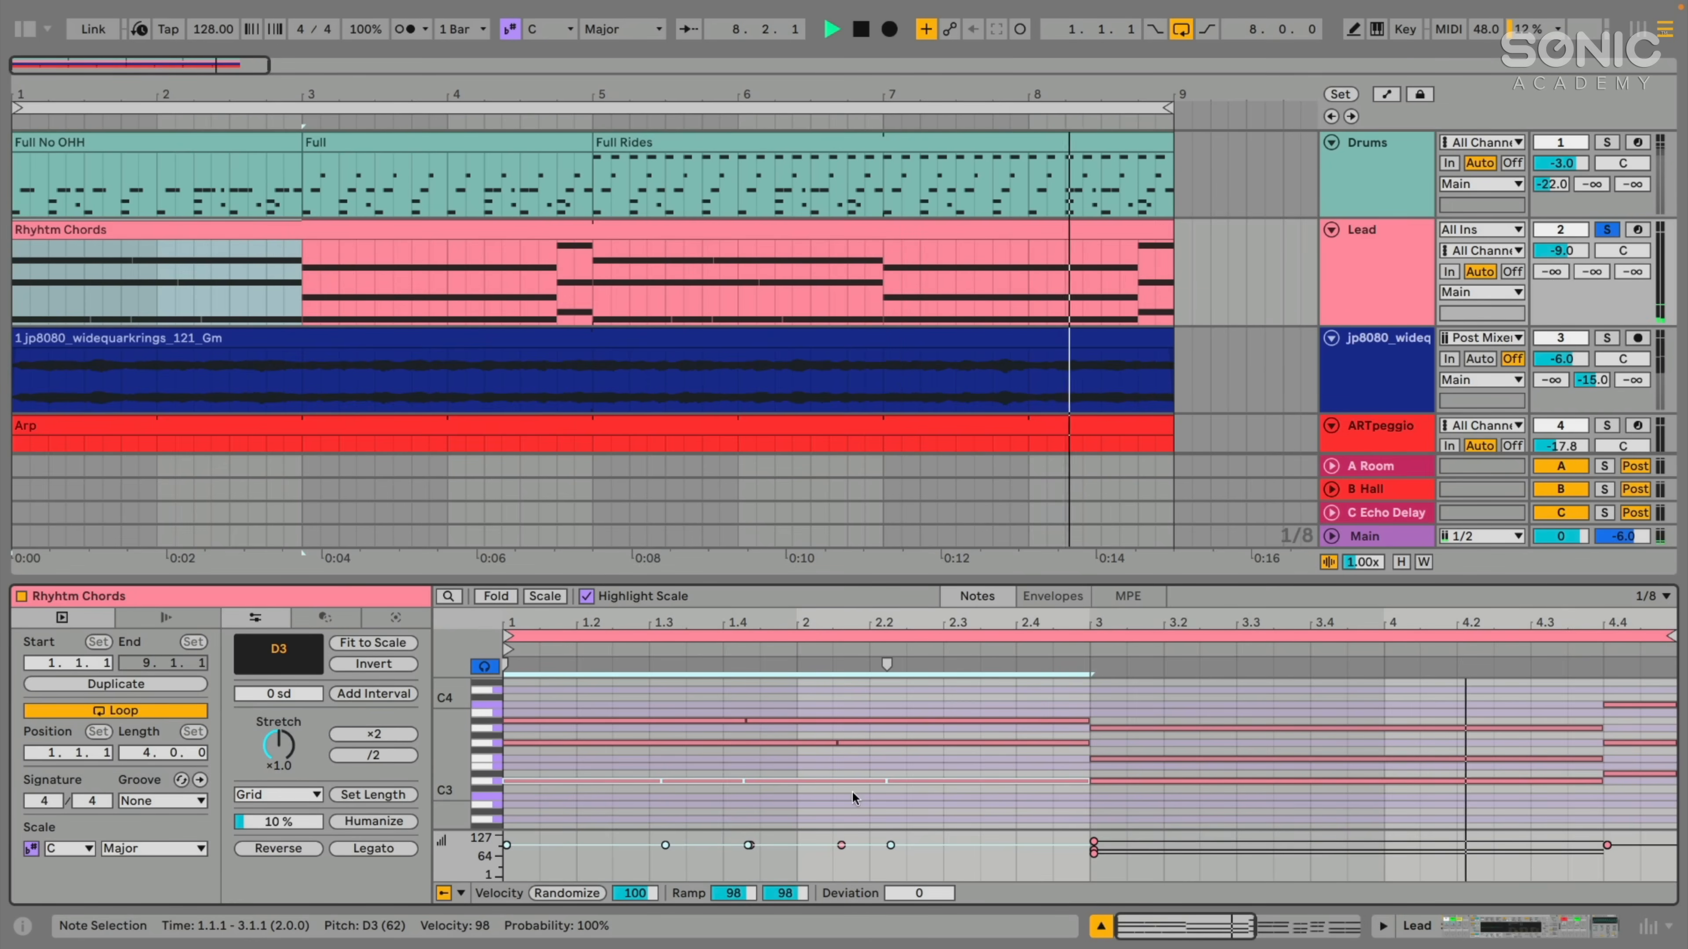
pyautogui.hotkey('ctrl', 'z')
pyautogui.hotkey('ctrl', 'z')
pyautogui.hotkey('ctrl', 'z')
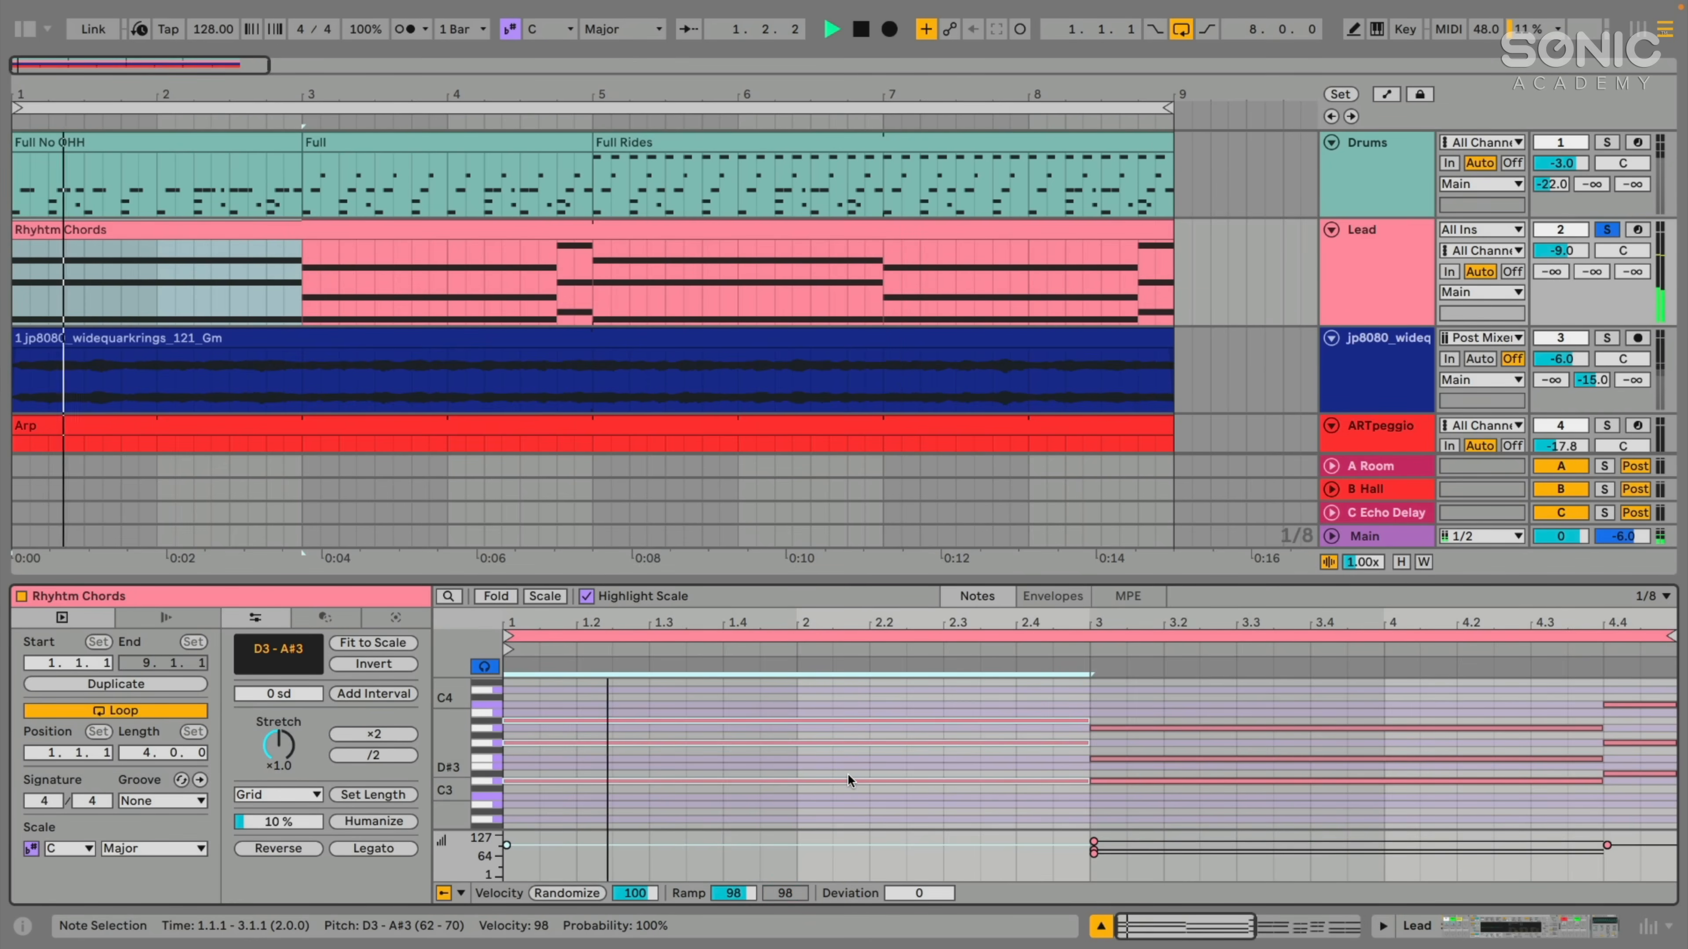
# - Chop the three selected notes of the first chord along the 1/8 grid and undo the chop
pyautogui.moveTo(581, 688); pyautogui.dragTo(908, 803)
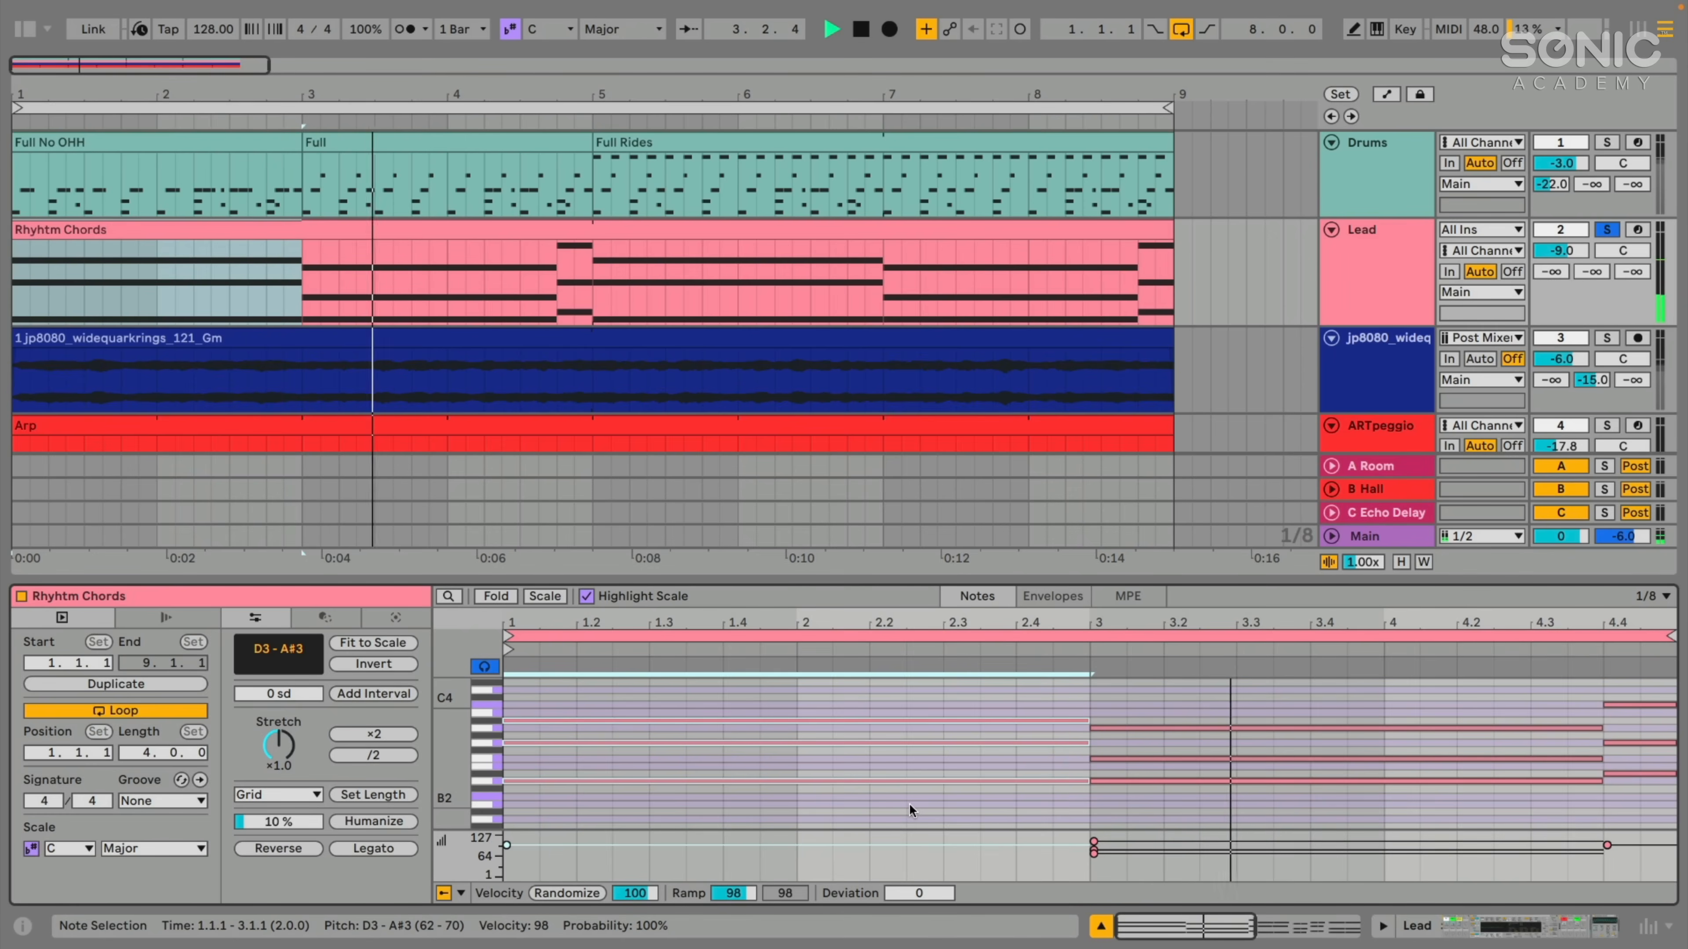
pyautogui.hotkey('ctrl', 'e')
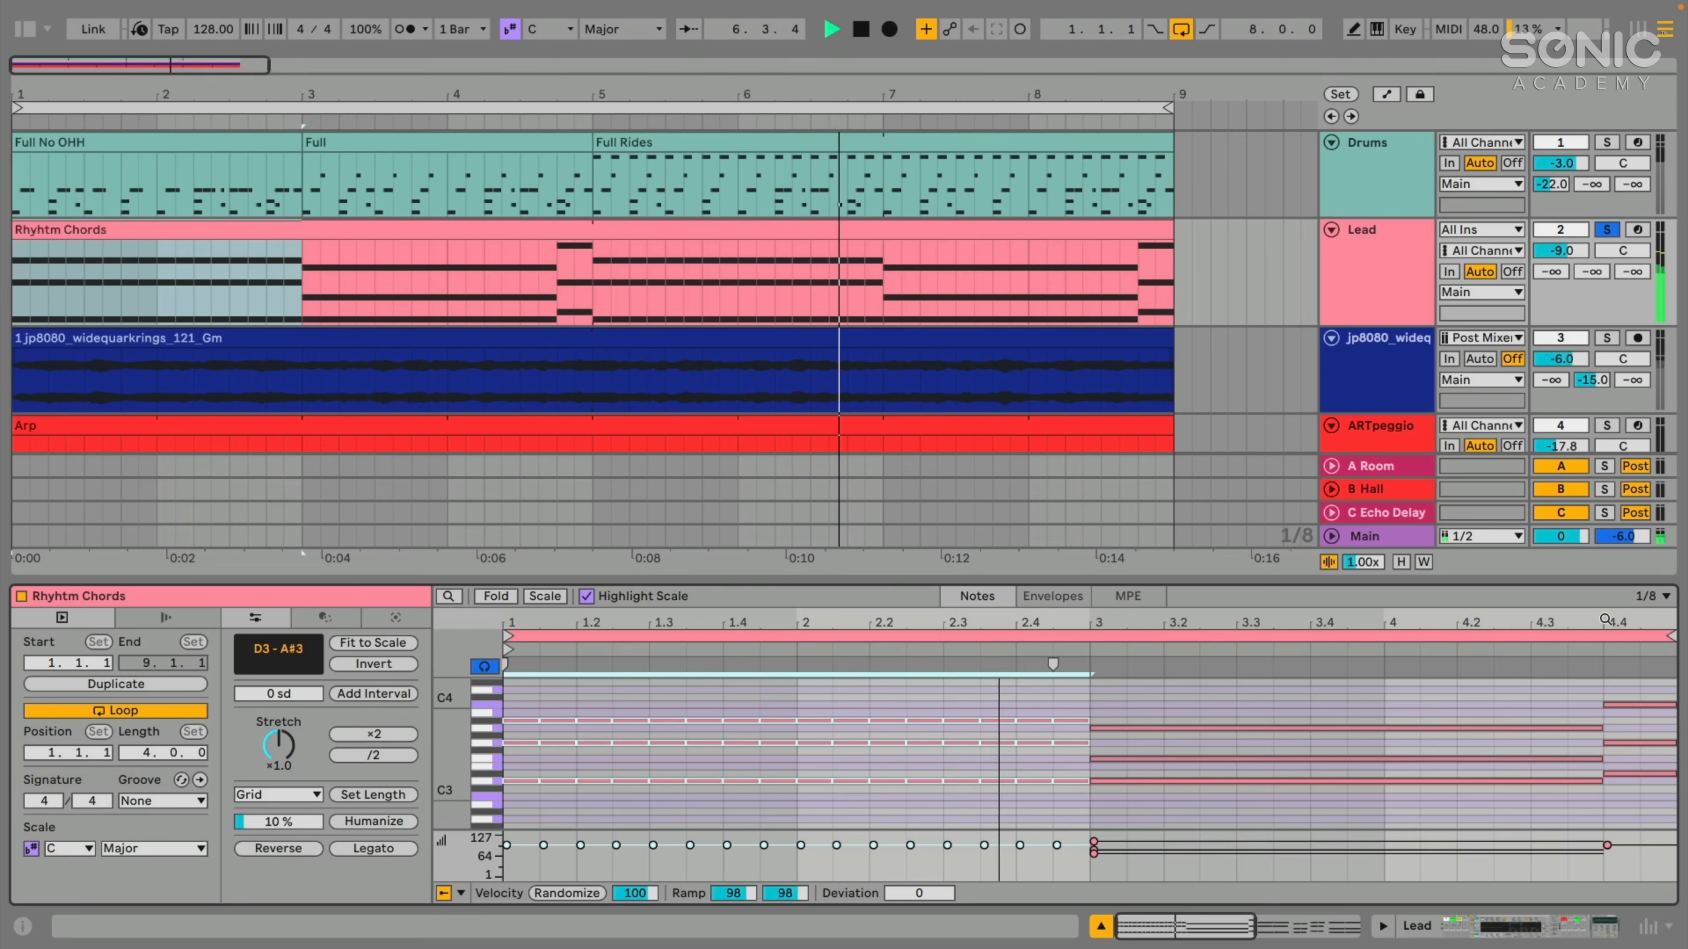
pyautogui.hotkey('ctrl', 'z')
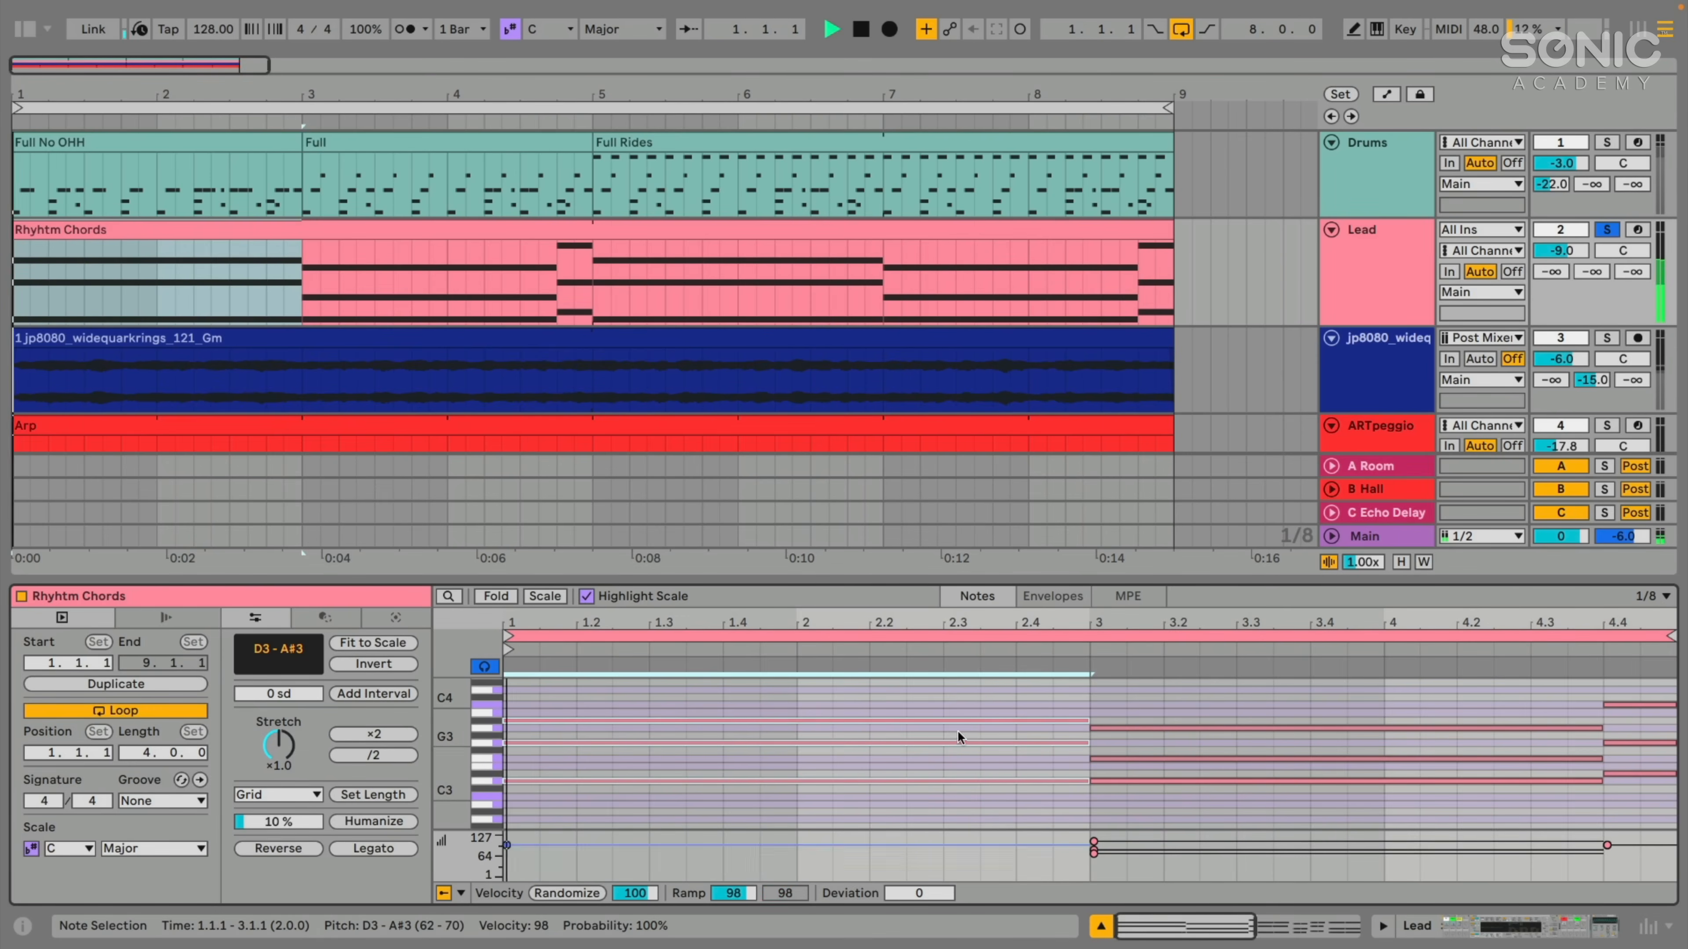
# - Stop playback, choose the Chop transformation and select all notes in the Rhyhtm Chords clip
pyautogui.press('space')
pyautogui.click(312, 619)
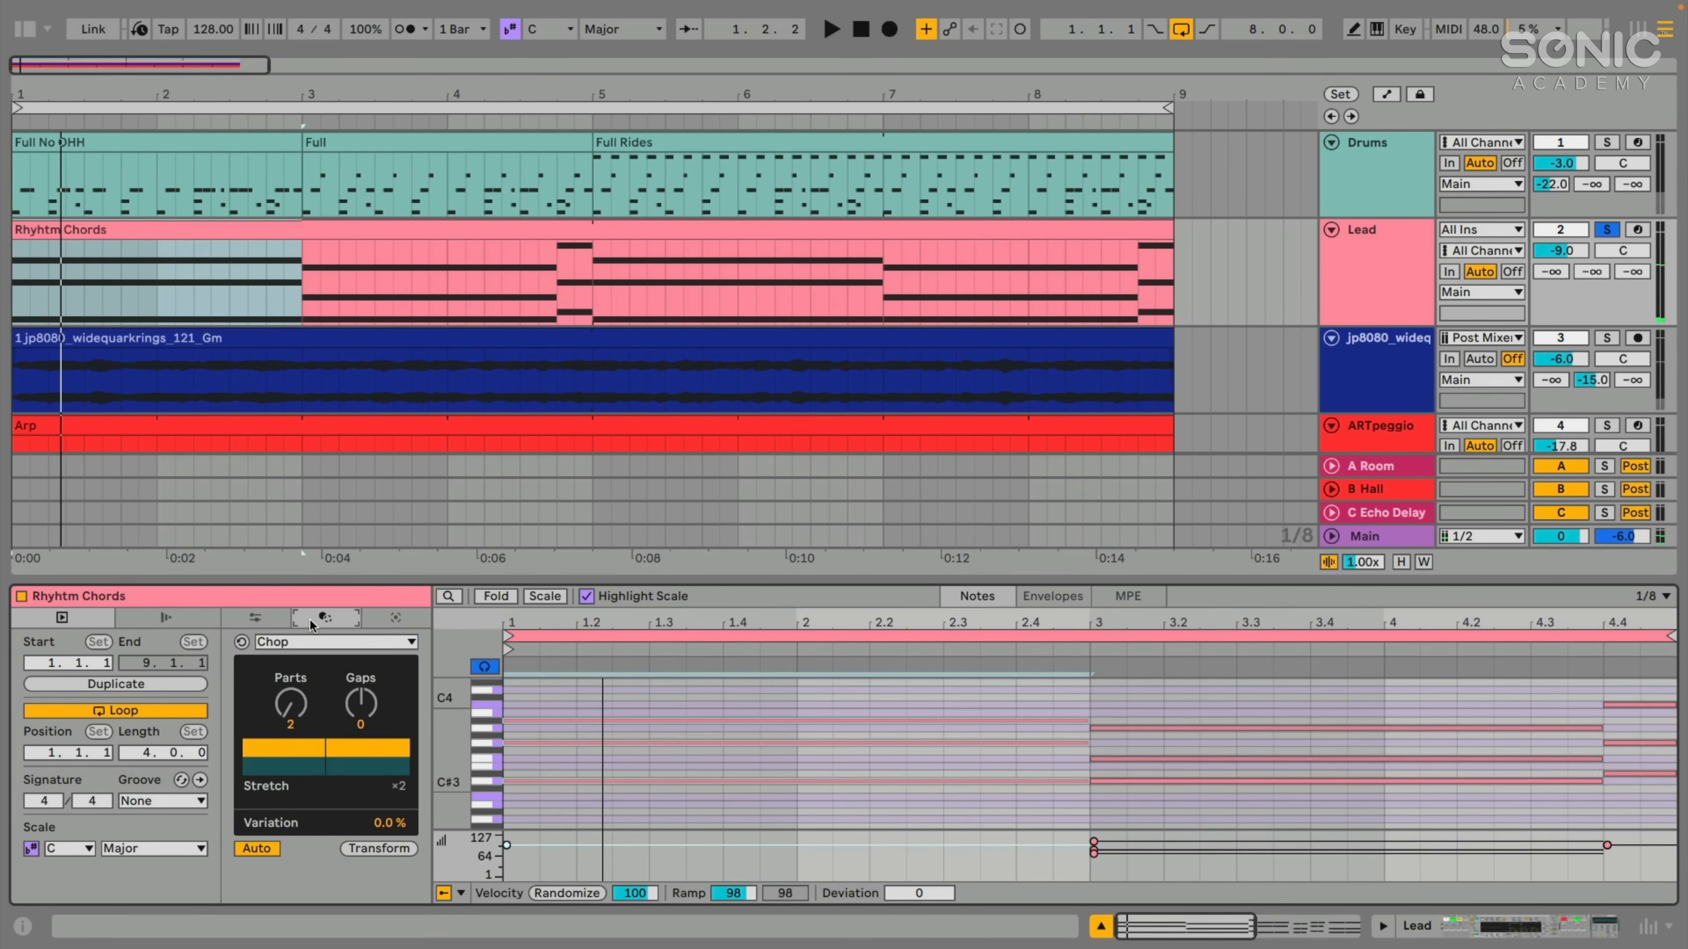
pyautogui.click(277, 644)
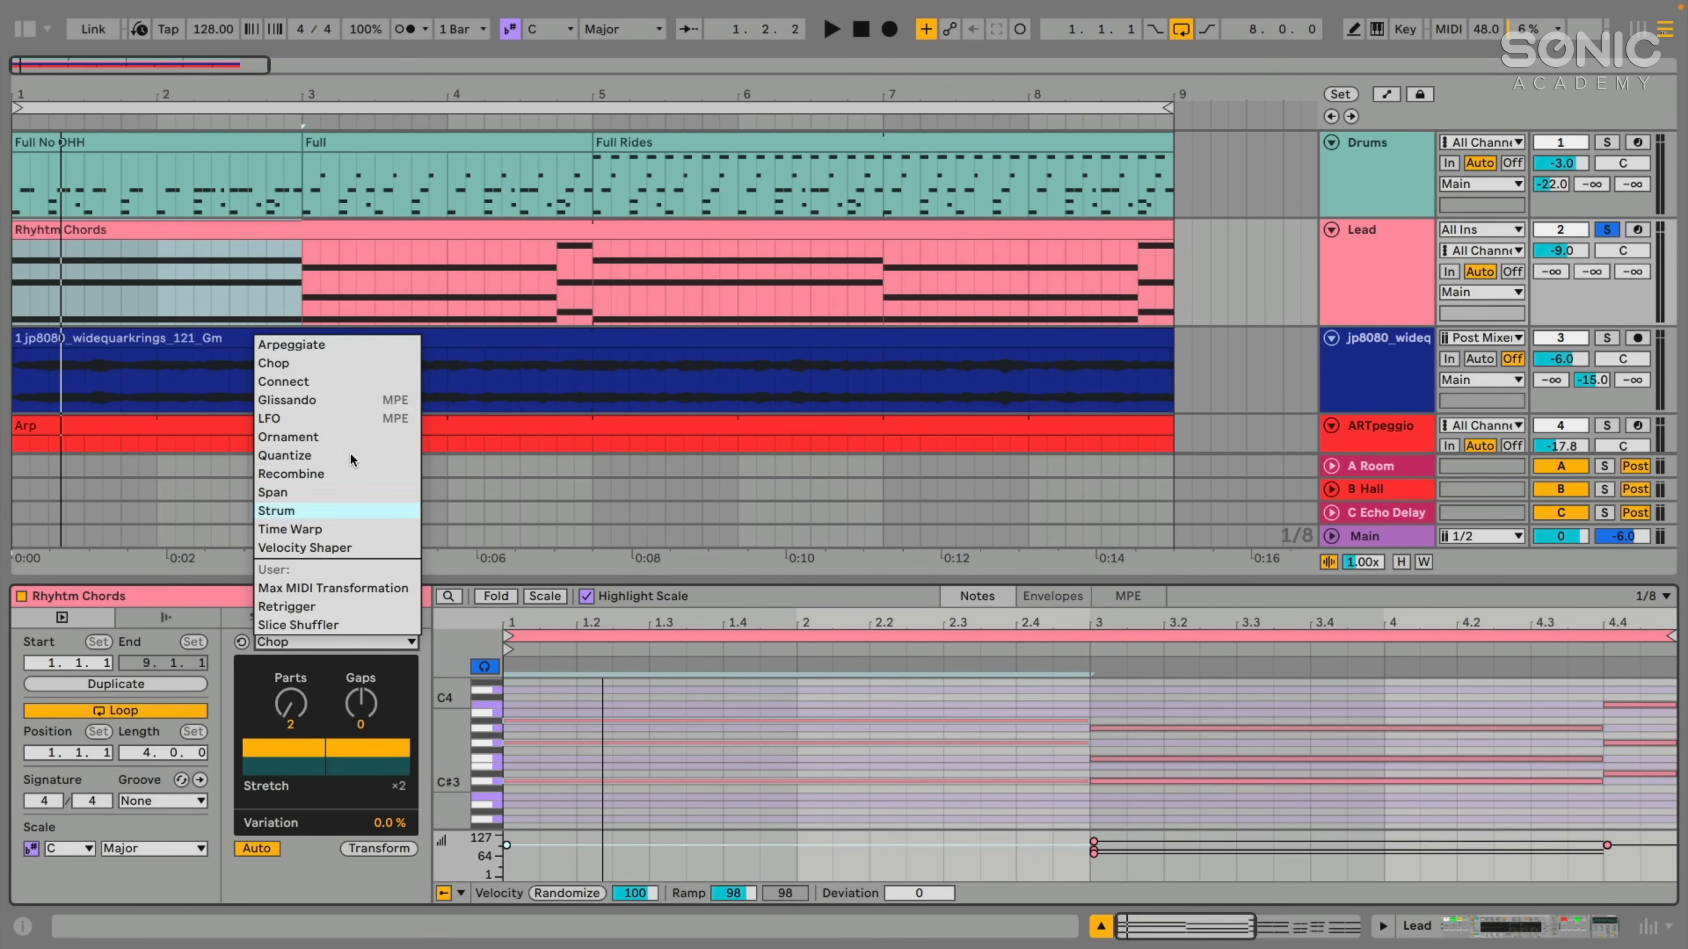
pyautogui.click(285, 364)
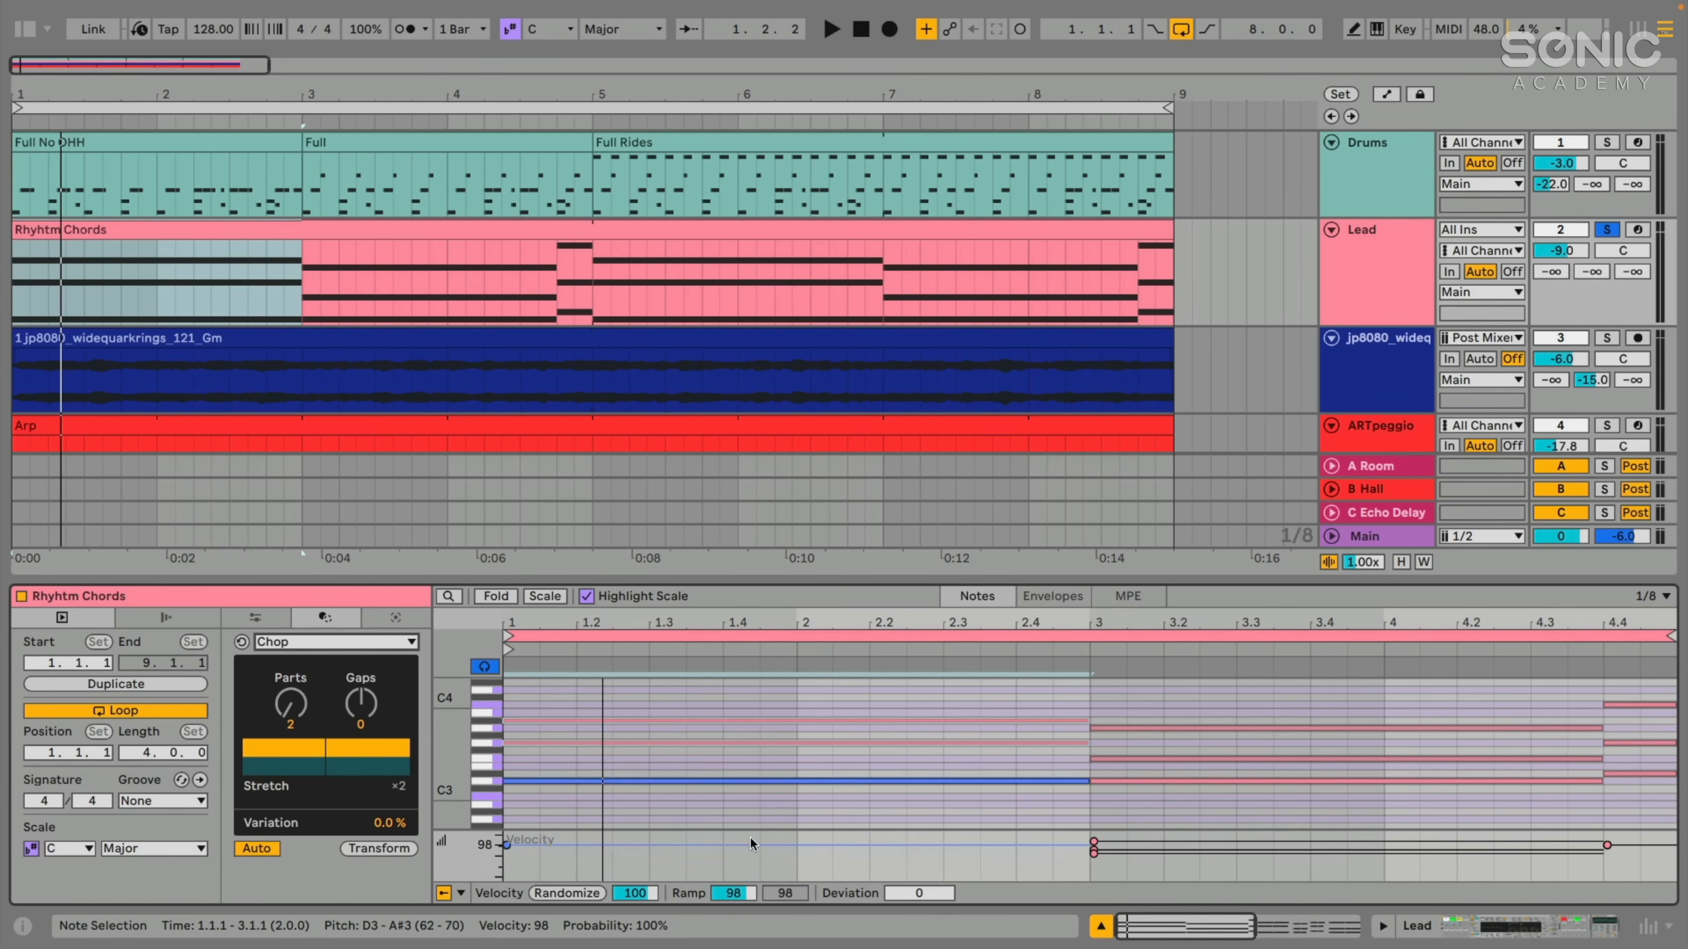
pyautogui.click(623, 706)
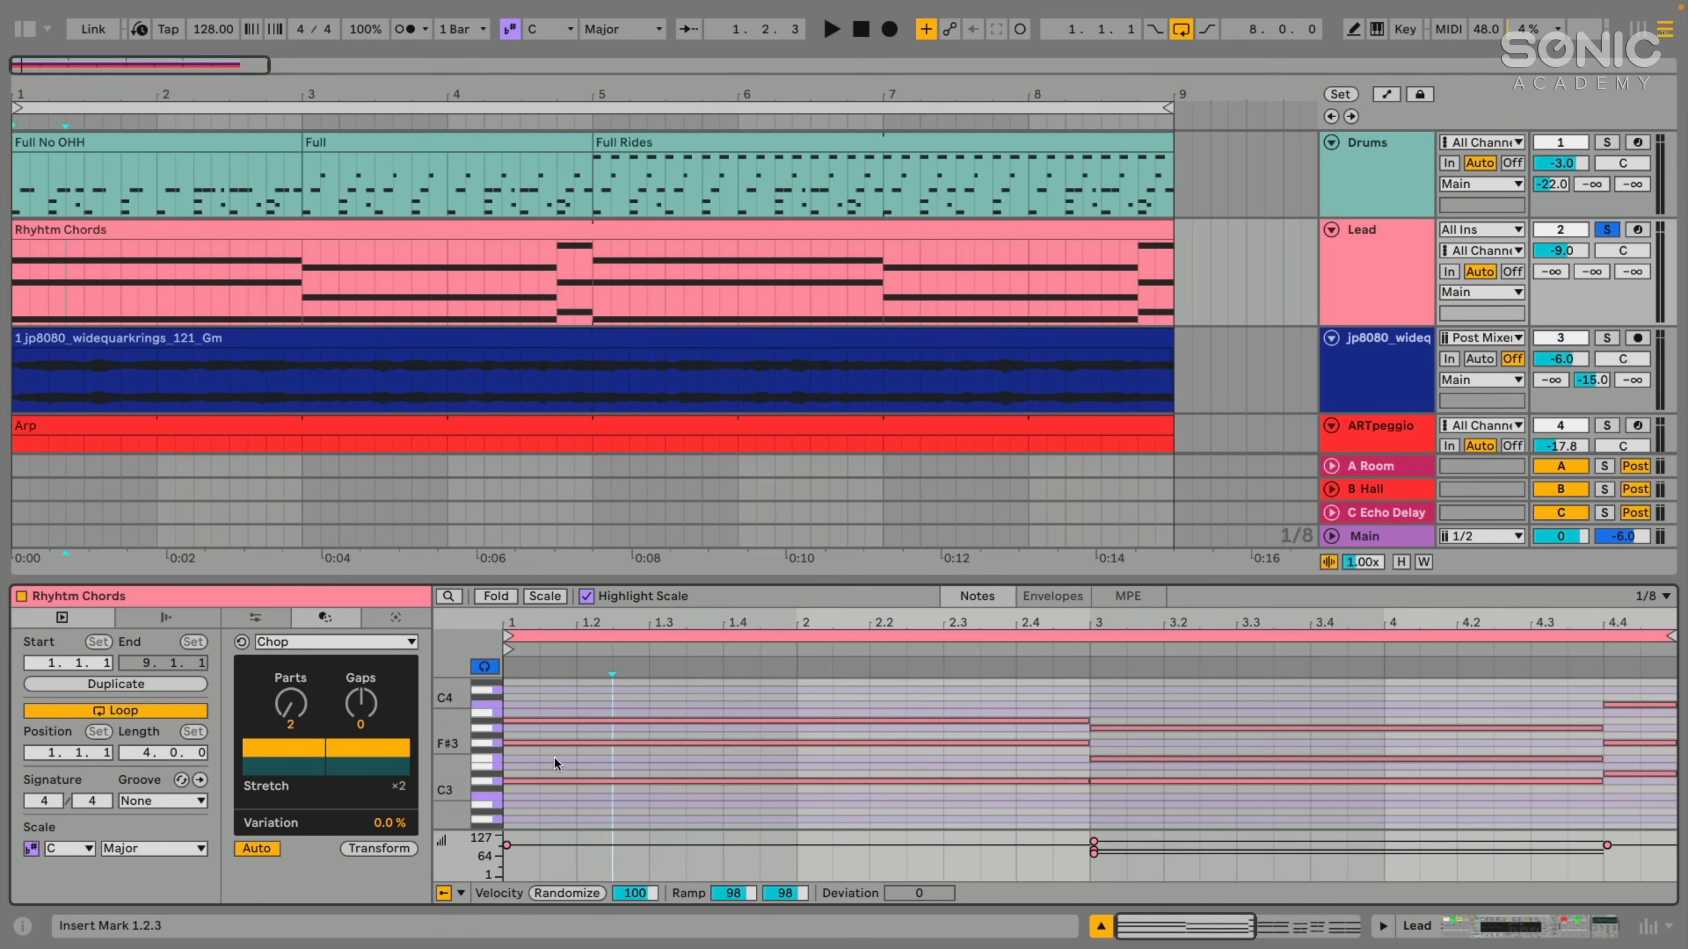
pyautogui.click(536, 695)
pyautogui.hotkey('ctrl', 'a')
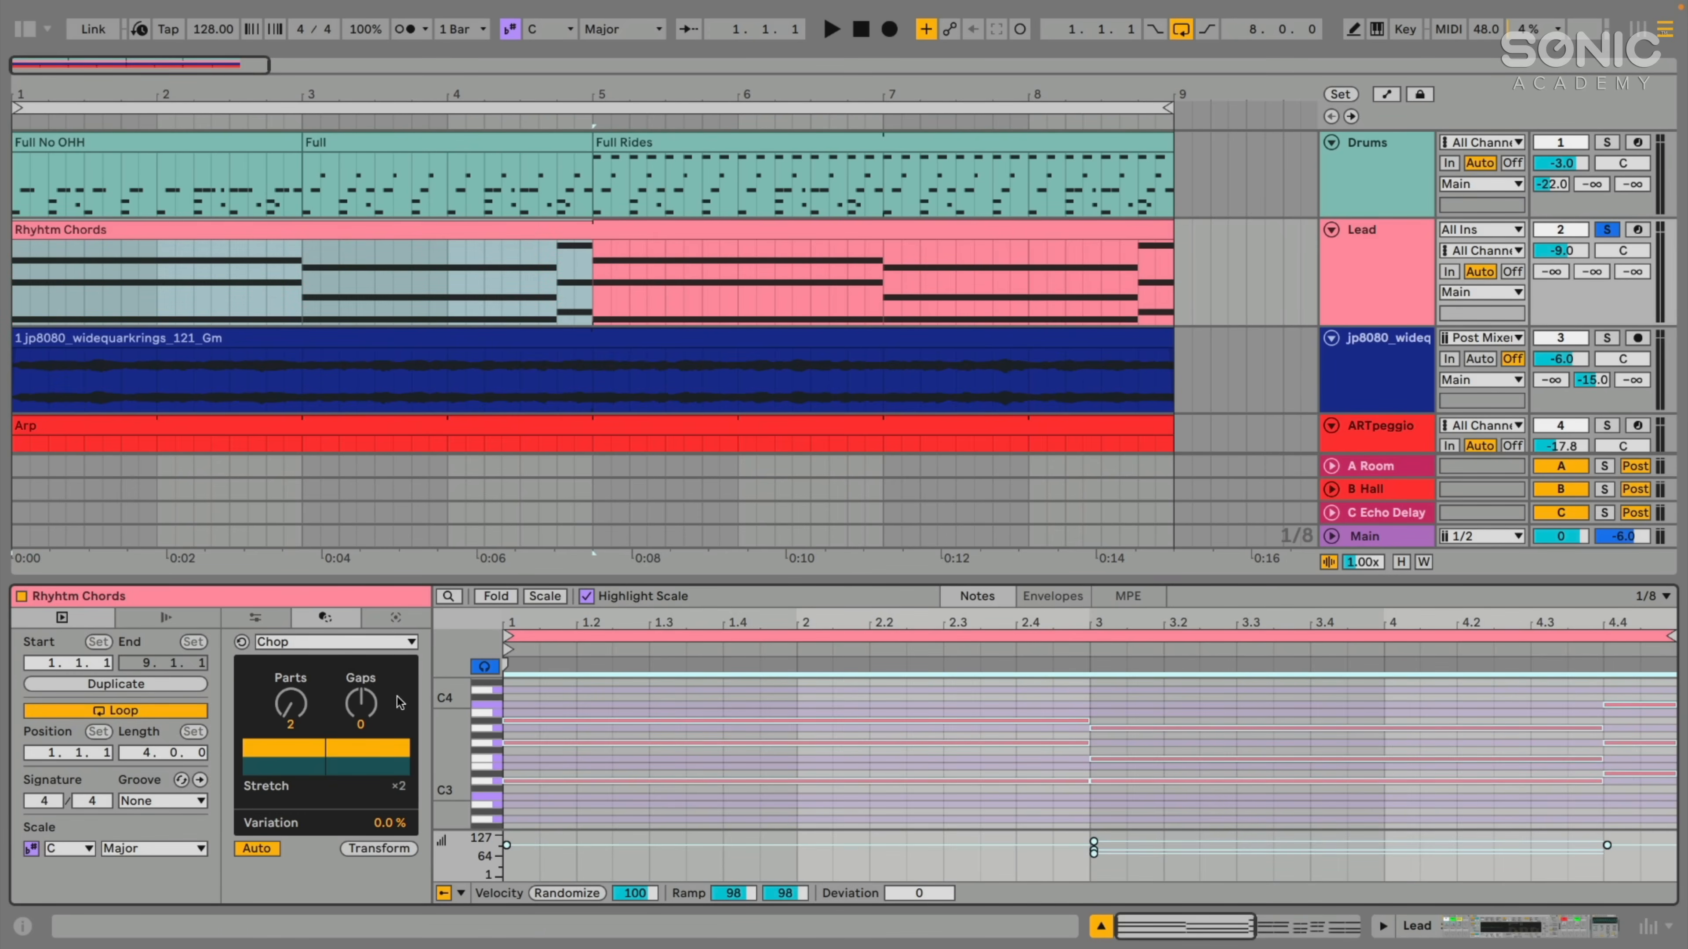
# - Start playback, set Chop's Parts to 5, and turn the second part off and back on
pyautogui.press('space')
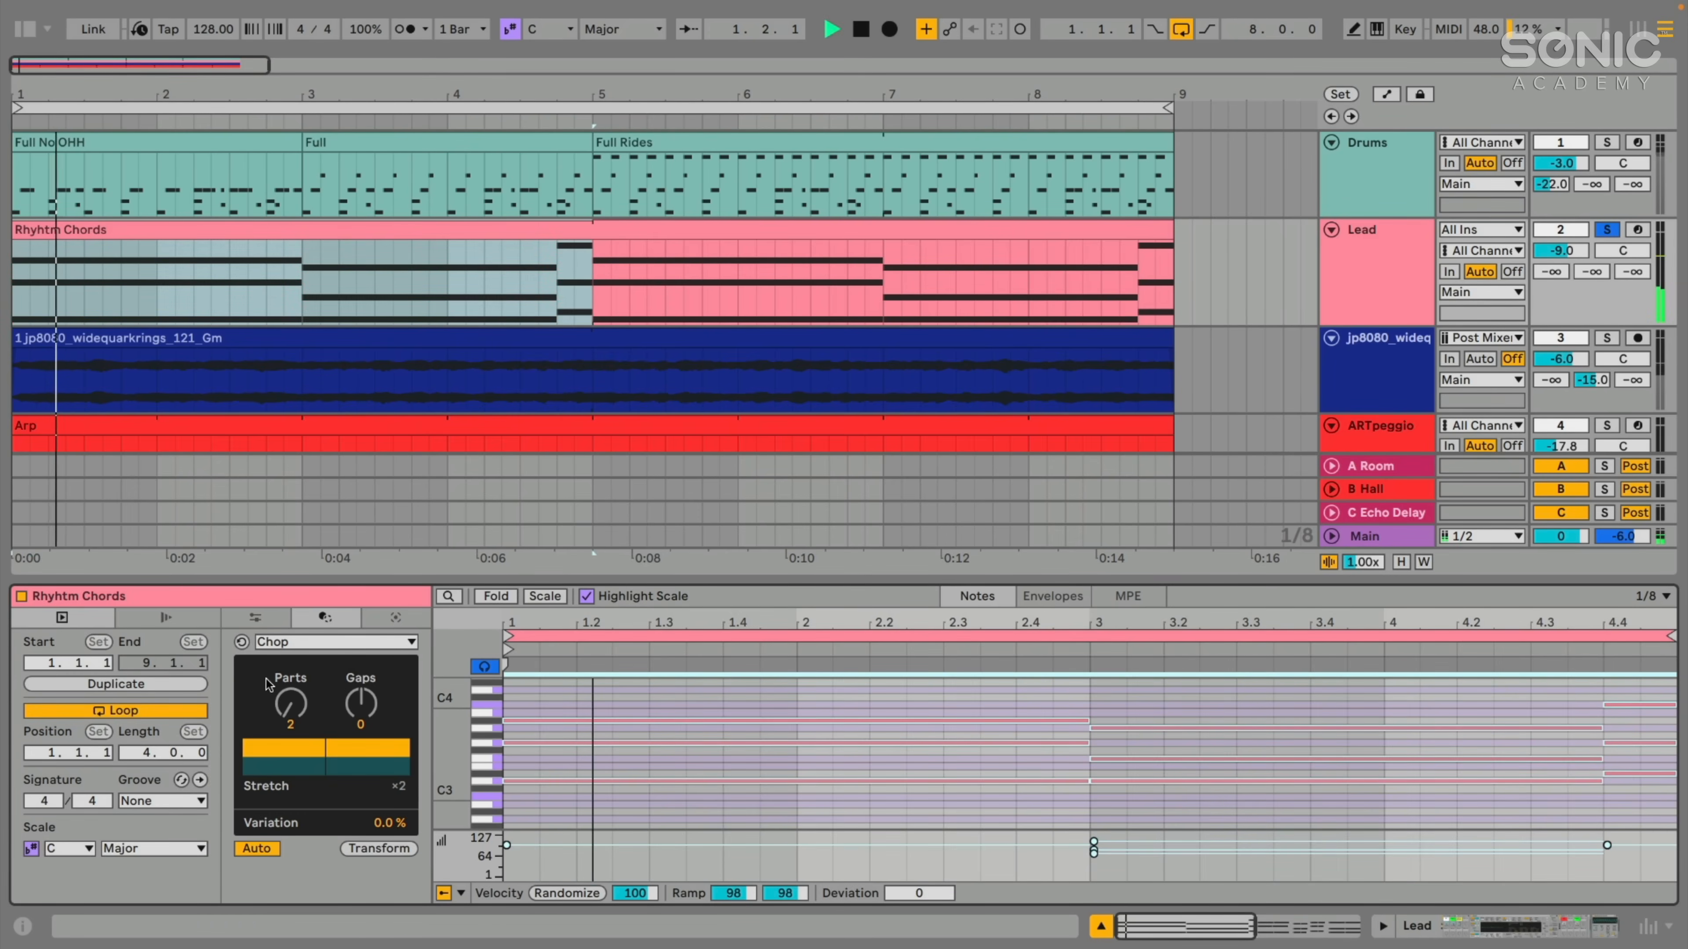
pyautogui.moveTo(291, 704); pyautogui.dragTo(291, 704)
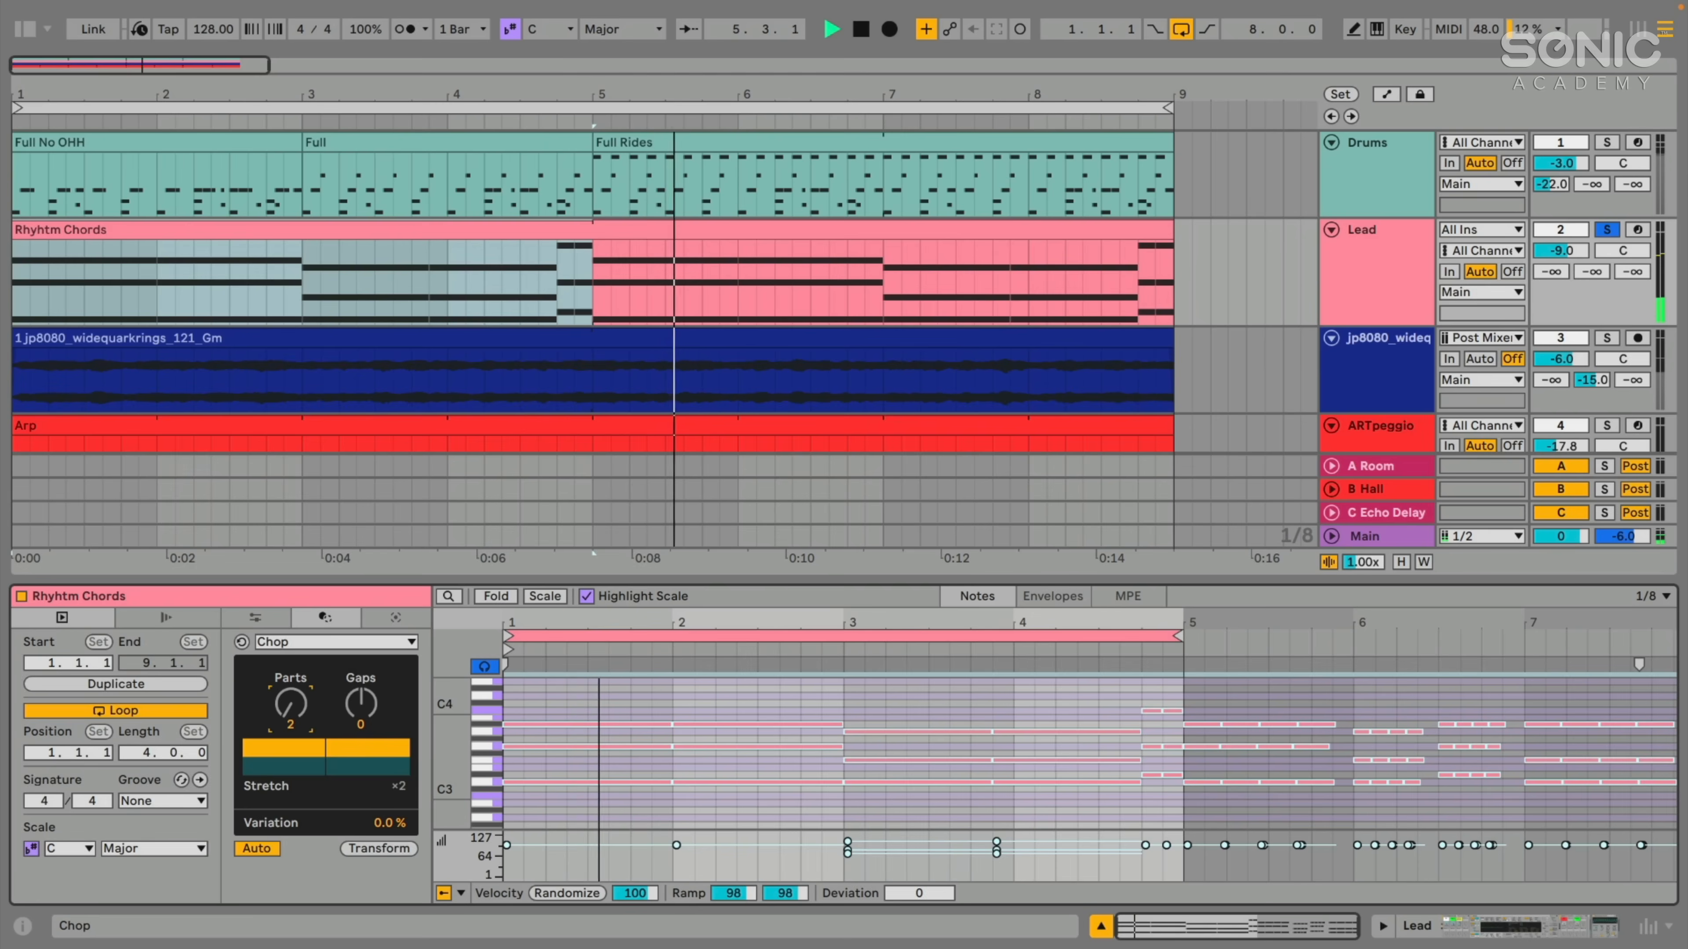
pyautogui.moveTo(291, 704); pyautogui.dragTo(291, 682)
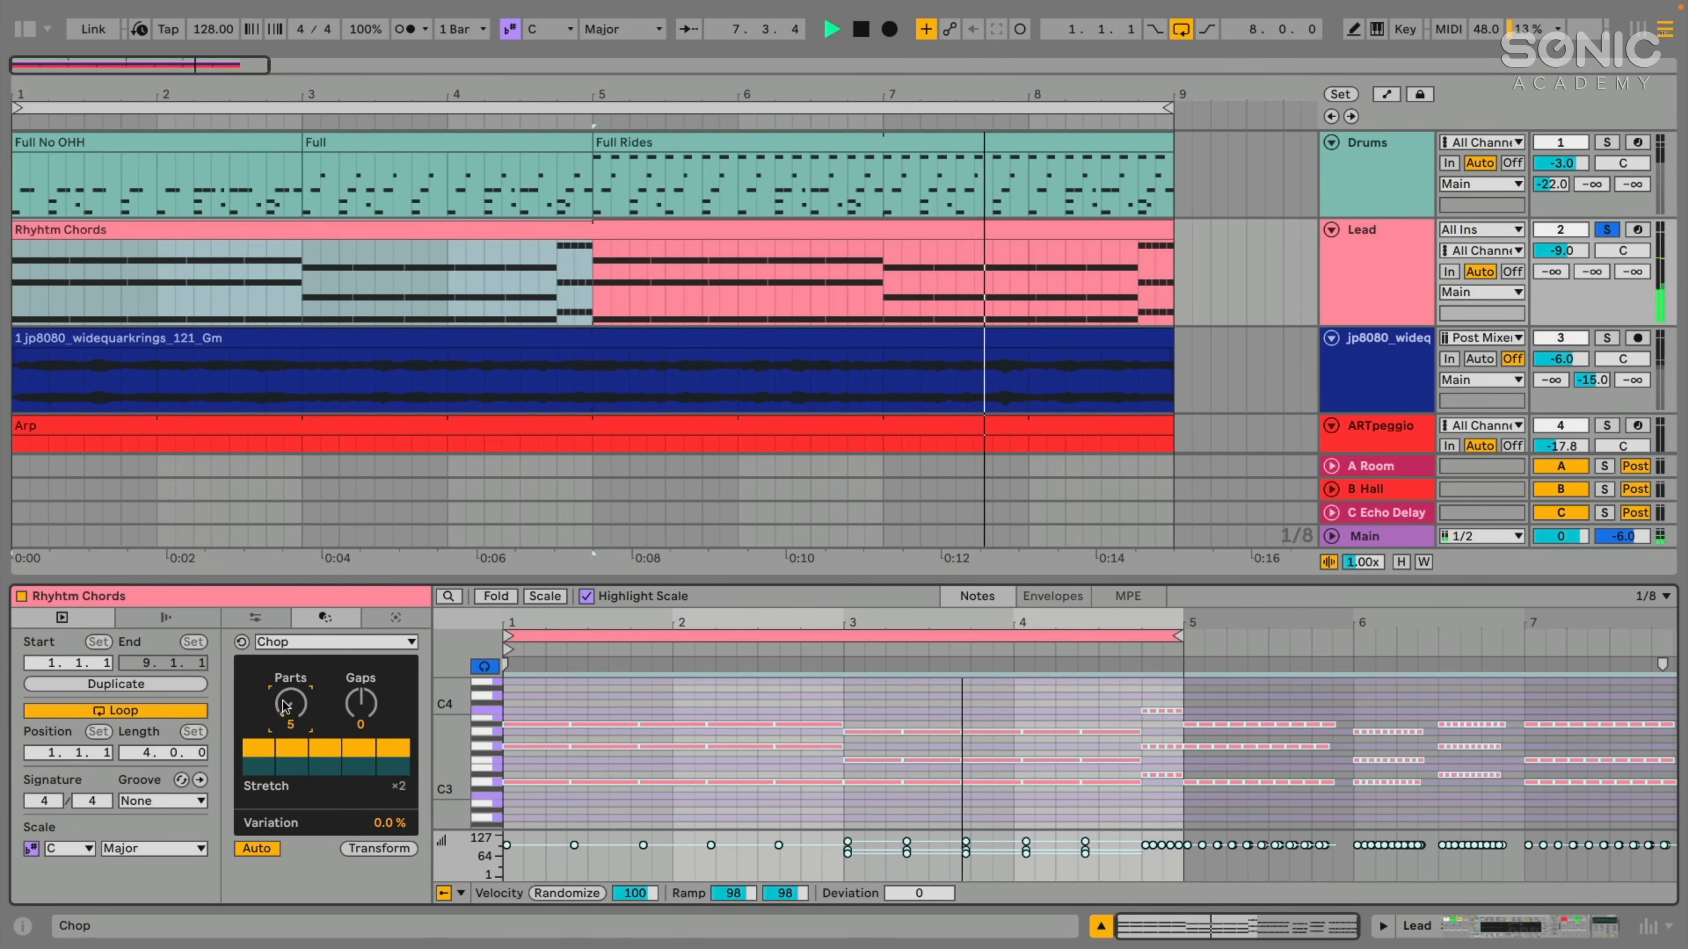
pyautogui.click(276, 750)
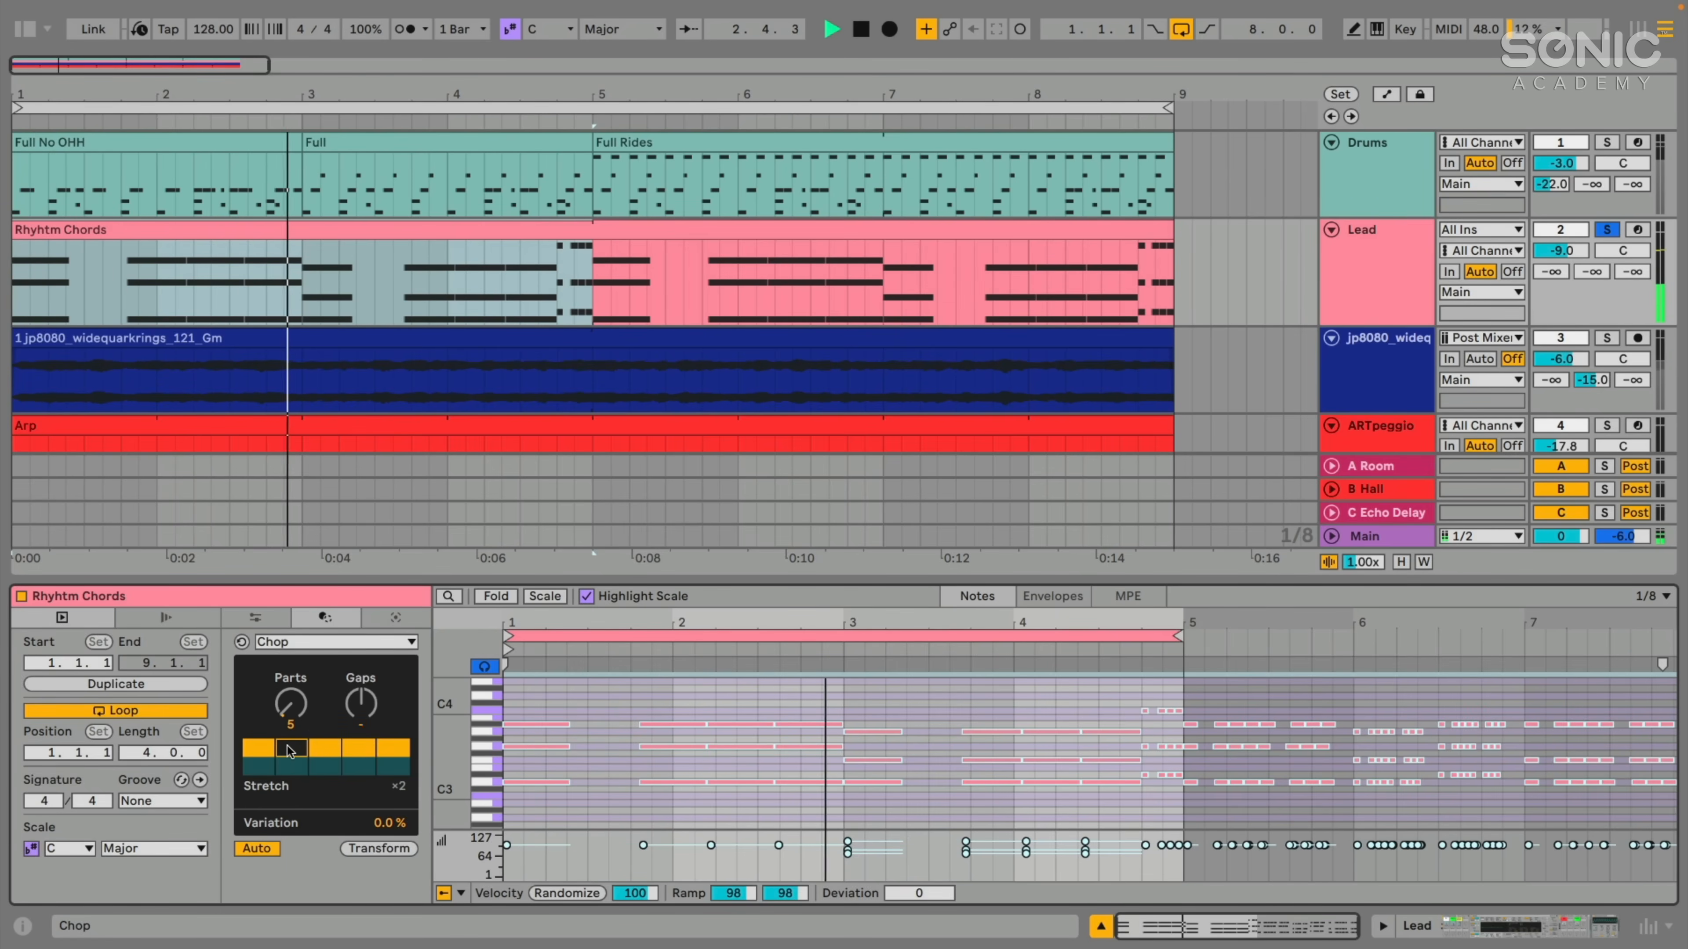
pyautogui.click(290, 750)
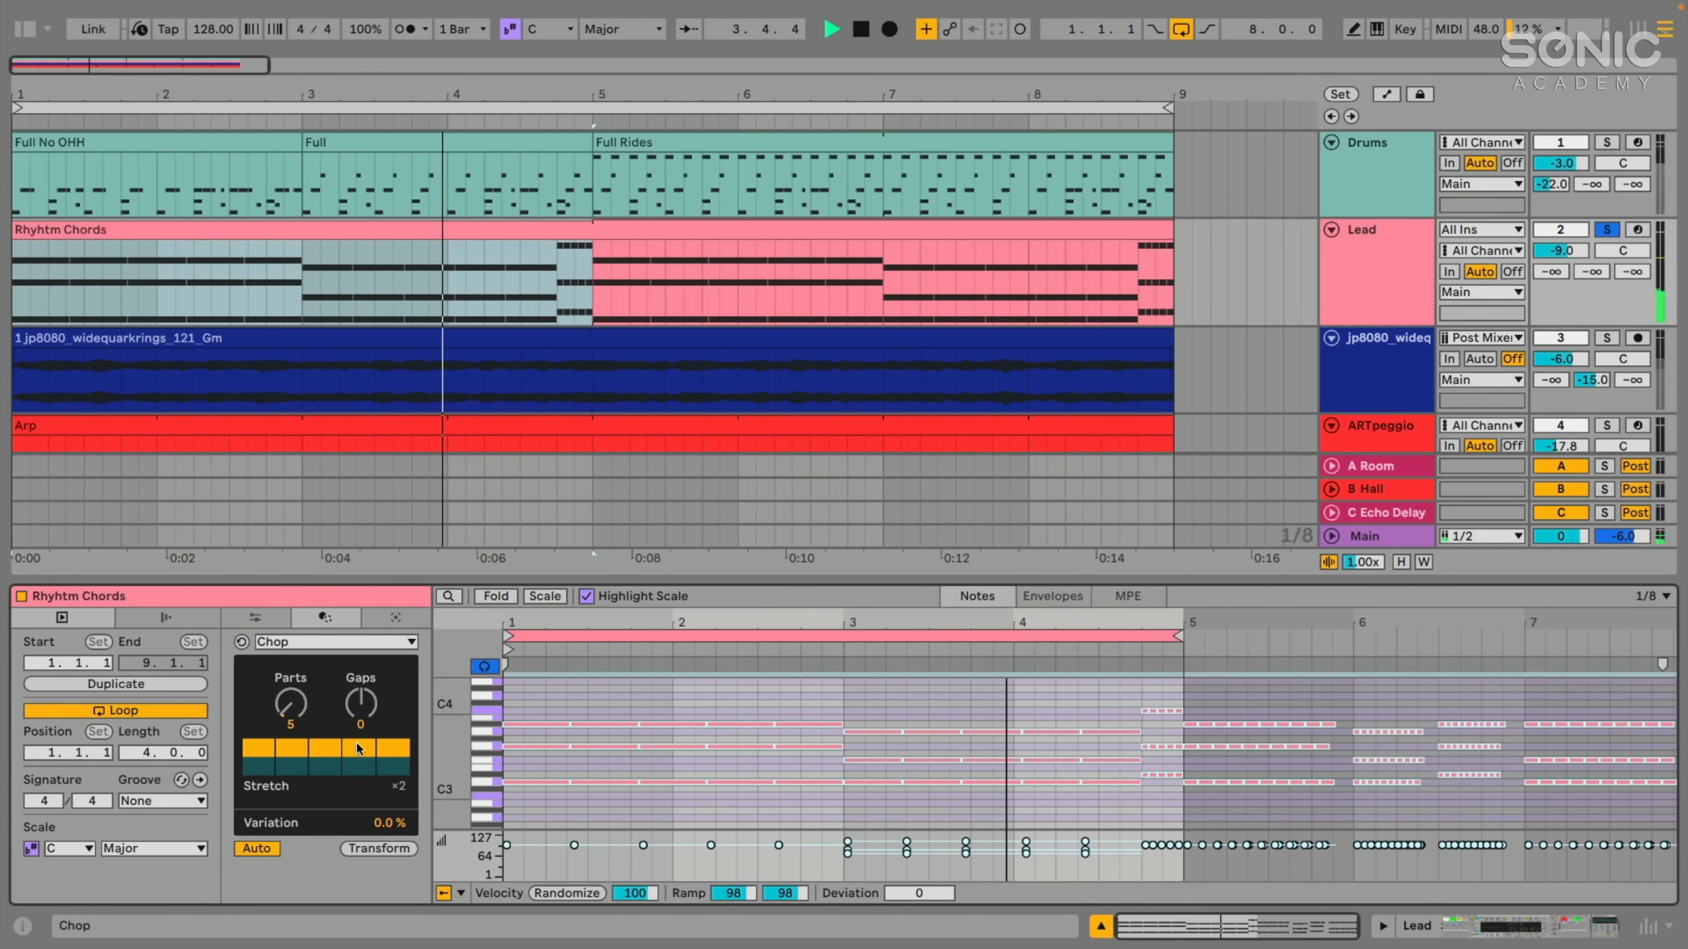
# - Set Chop's Parts to 10, stretch the sixth part and set the Stretch amount to ×6
pyautogui.moveTo(290, 704); pyautogui.dragTo(290, 683)
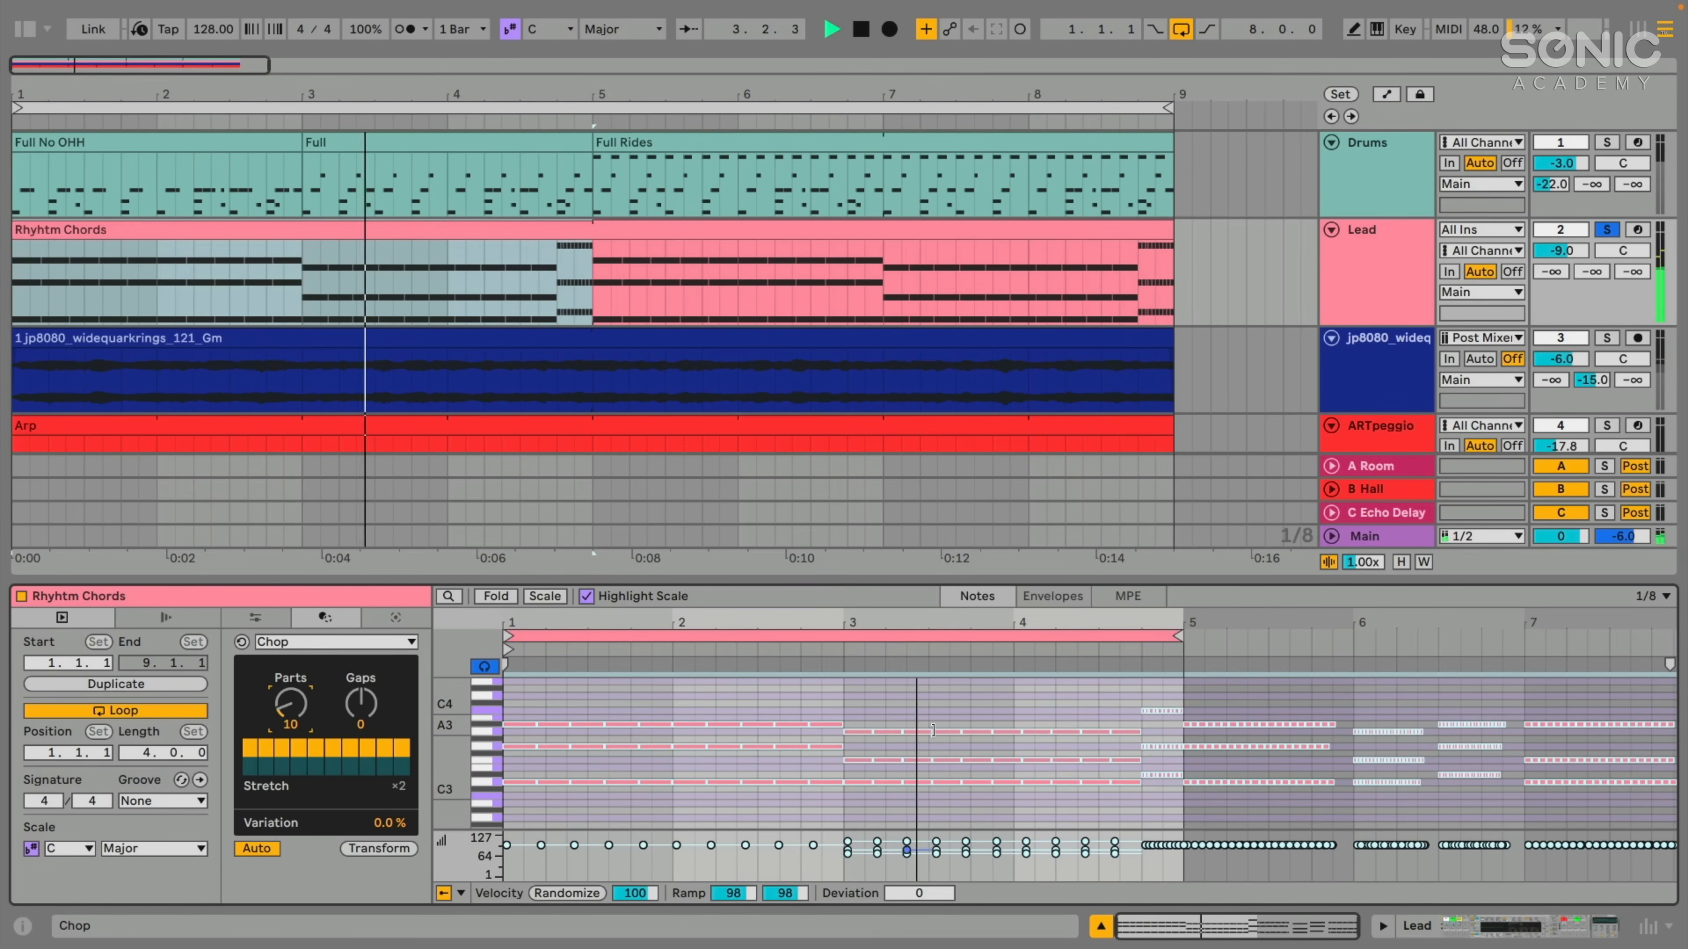
pyautogui.click(334, 768)
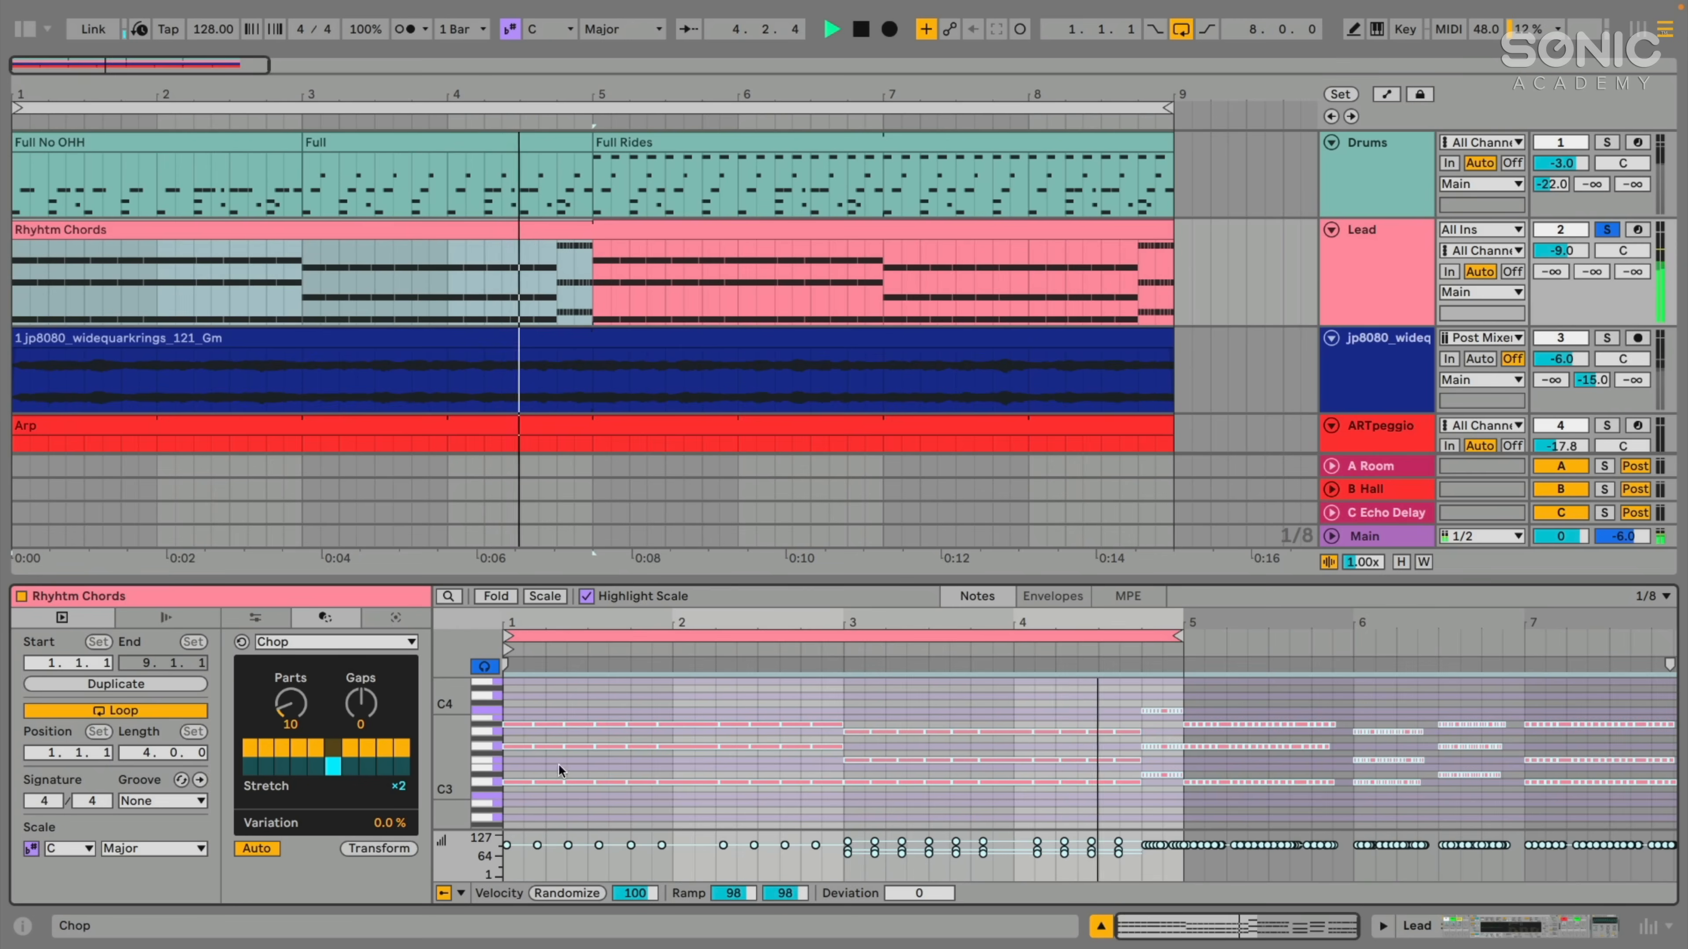
pyautogui.moveTo(399, 785); pyautogui.dragTo(399, 770)
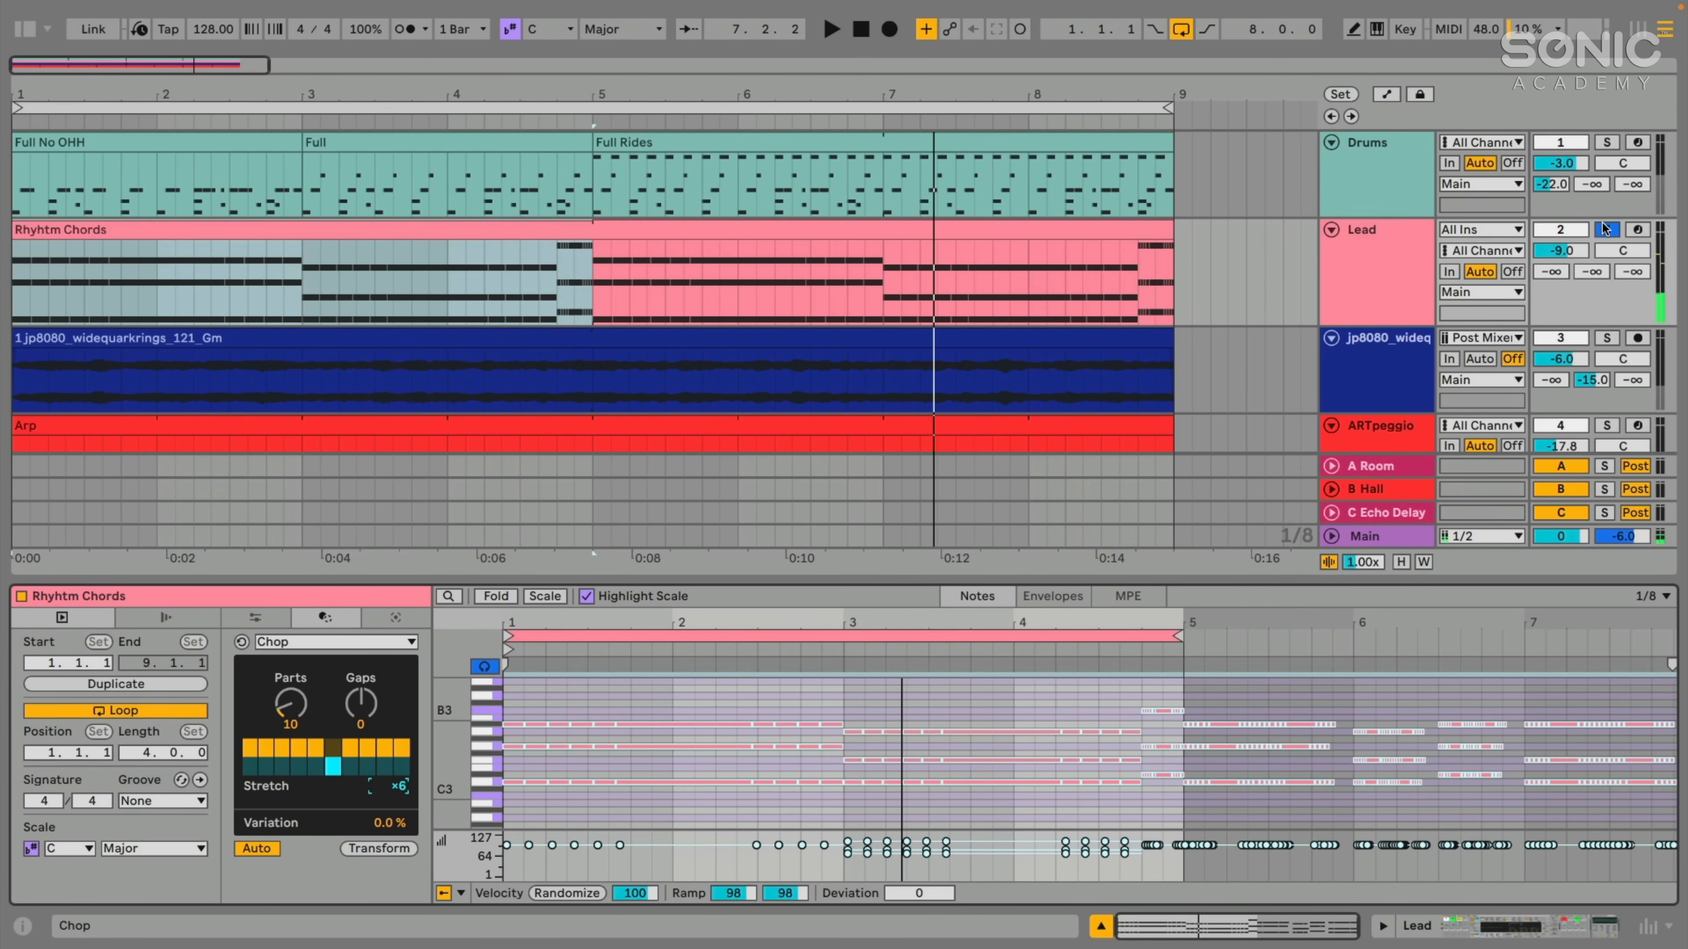
# - With the Lead track unsoloed, play the full arrangement while setting Chop's Stretch to ×2 and Parts to 9, and stop playback
pyautogui.press('space')
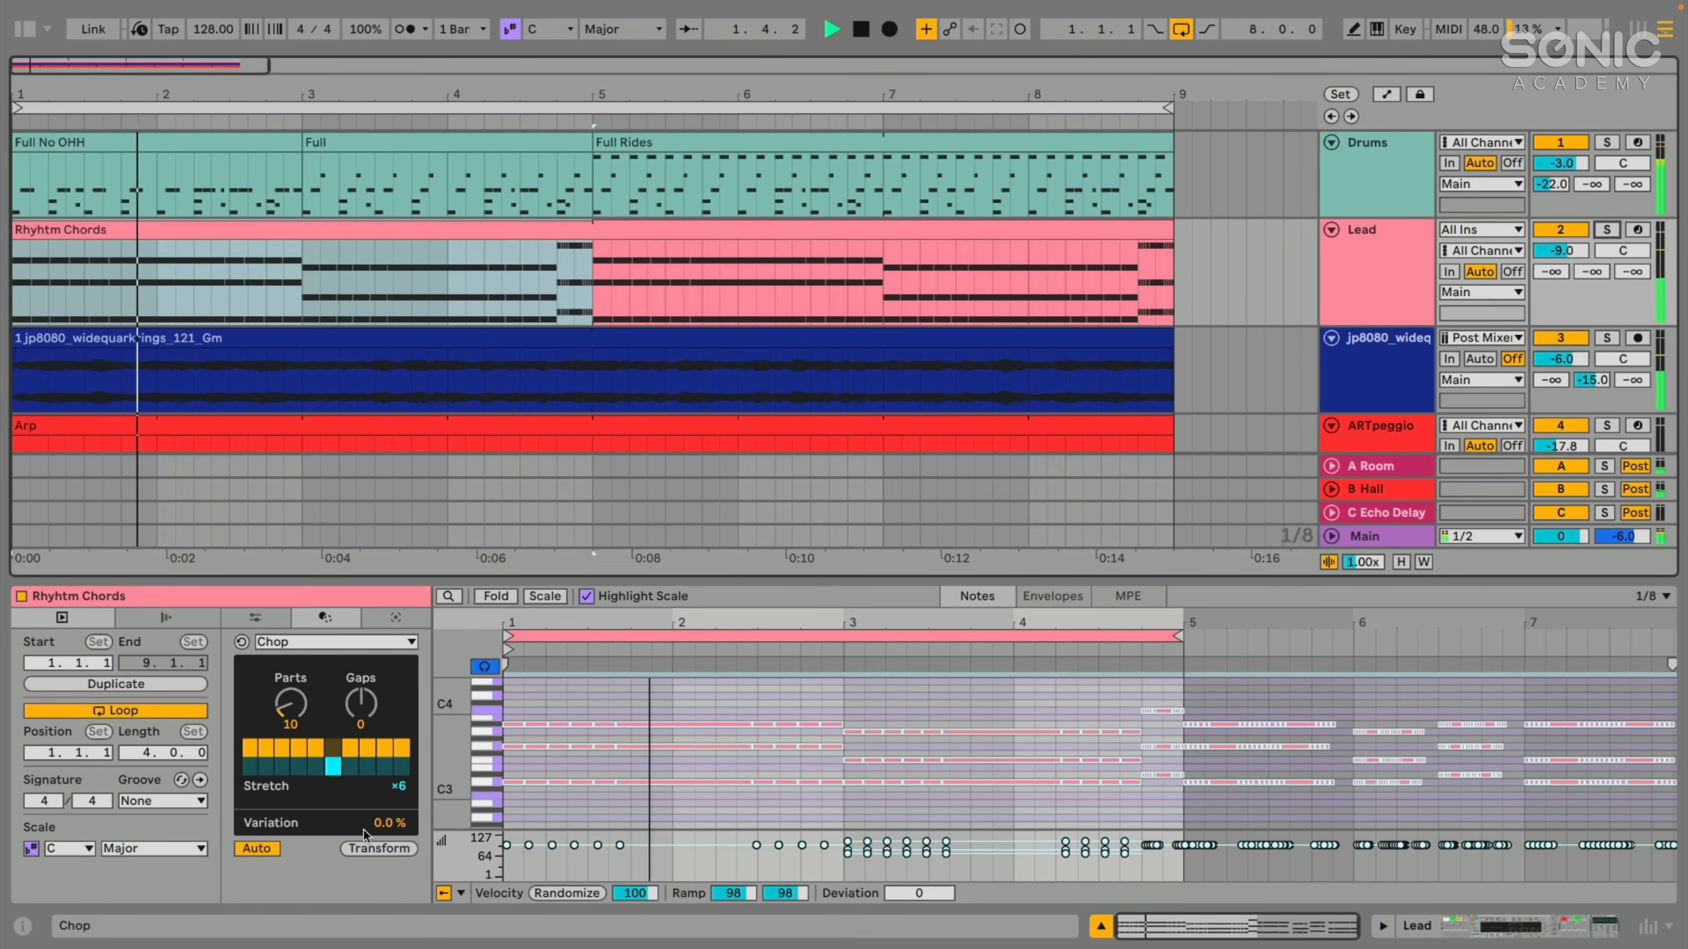
pyautogui.moveTo(393, 787); pyautogui.dragTo(394, 809)
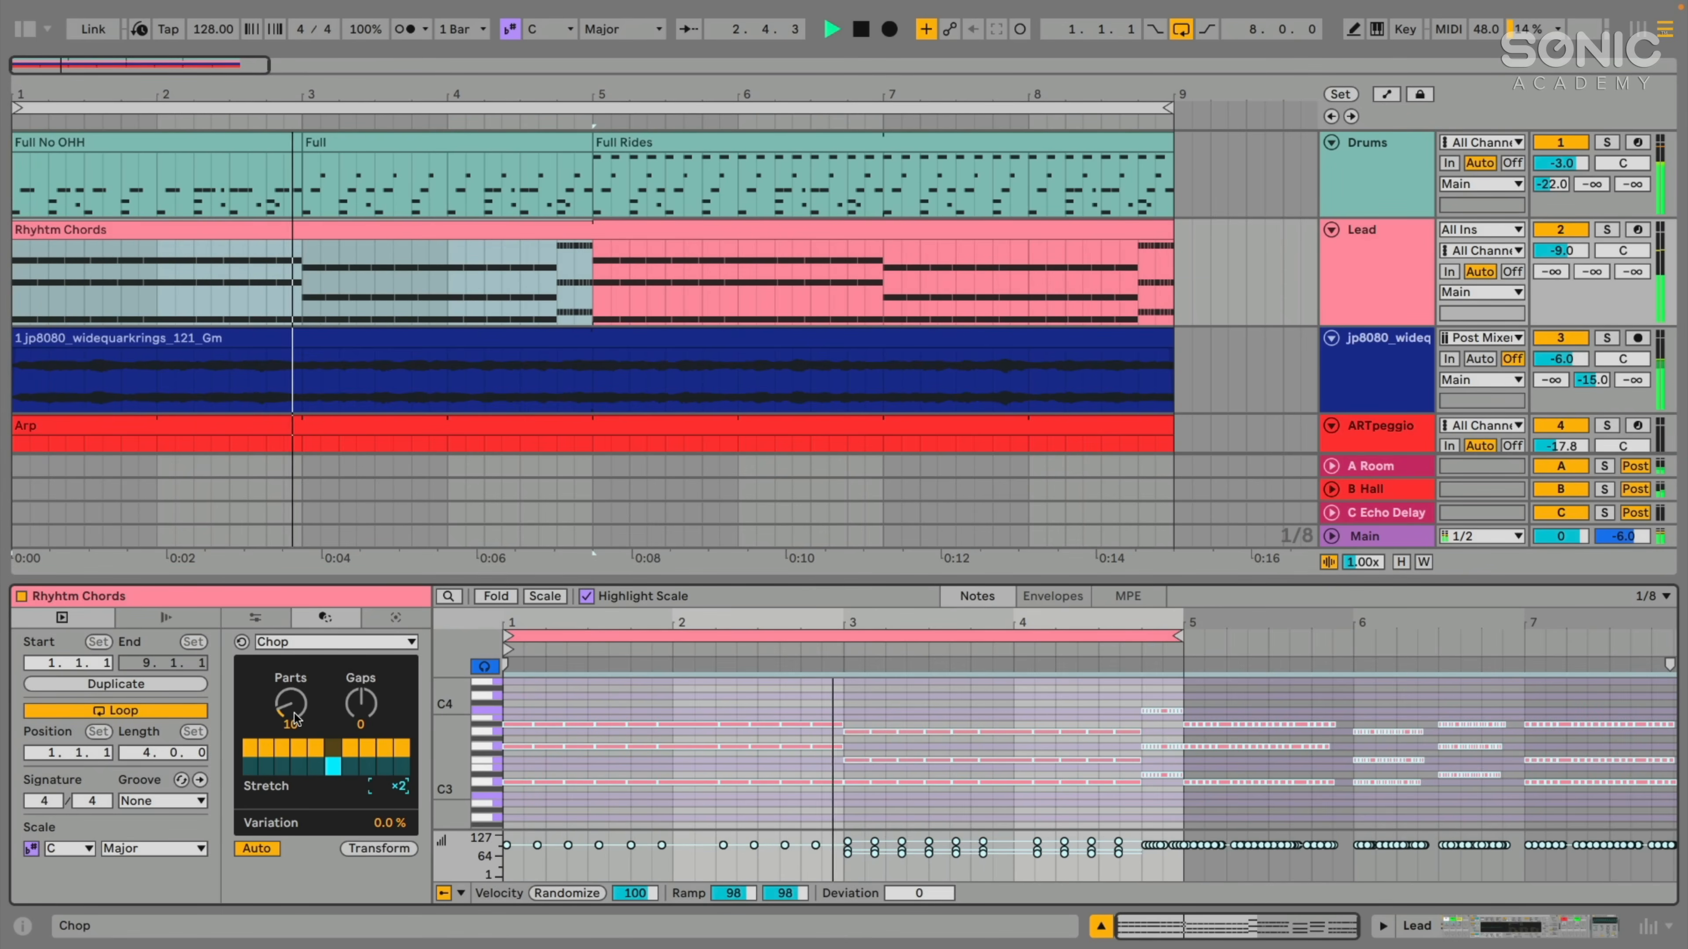
pyautogui.moveTo(294, 718); pyautogui.dragTo(294, 726)
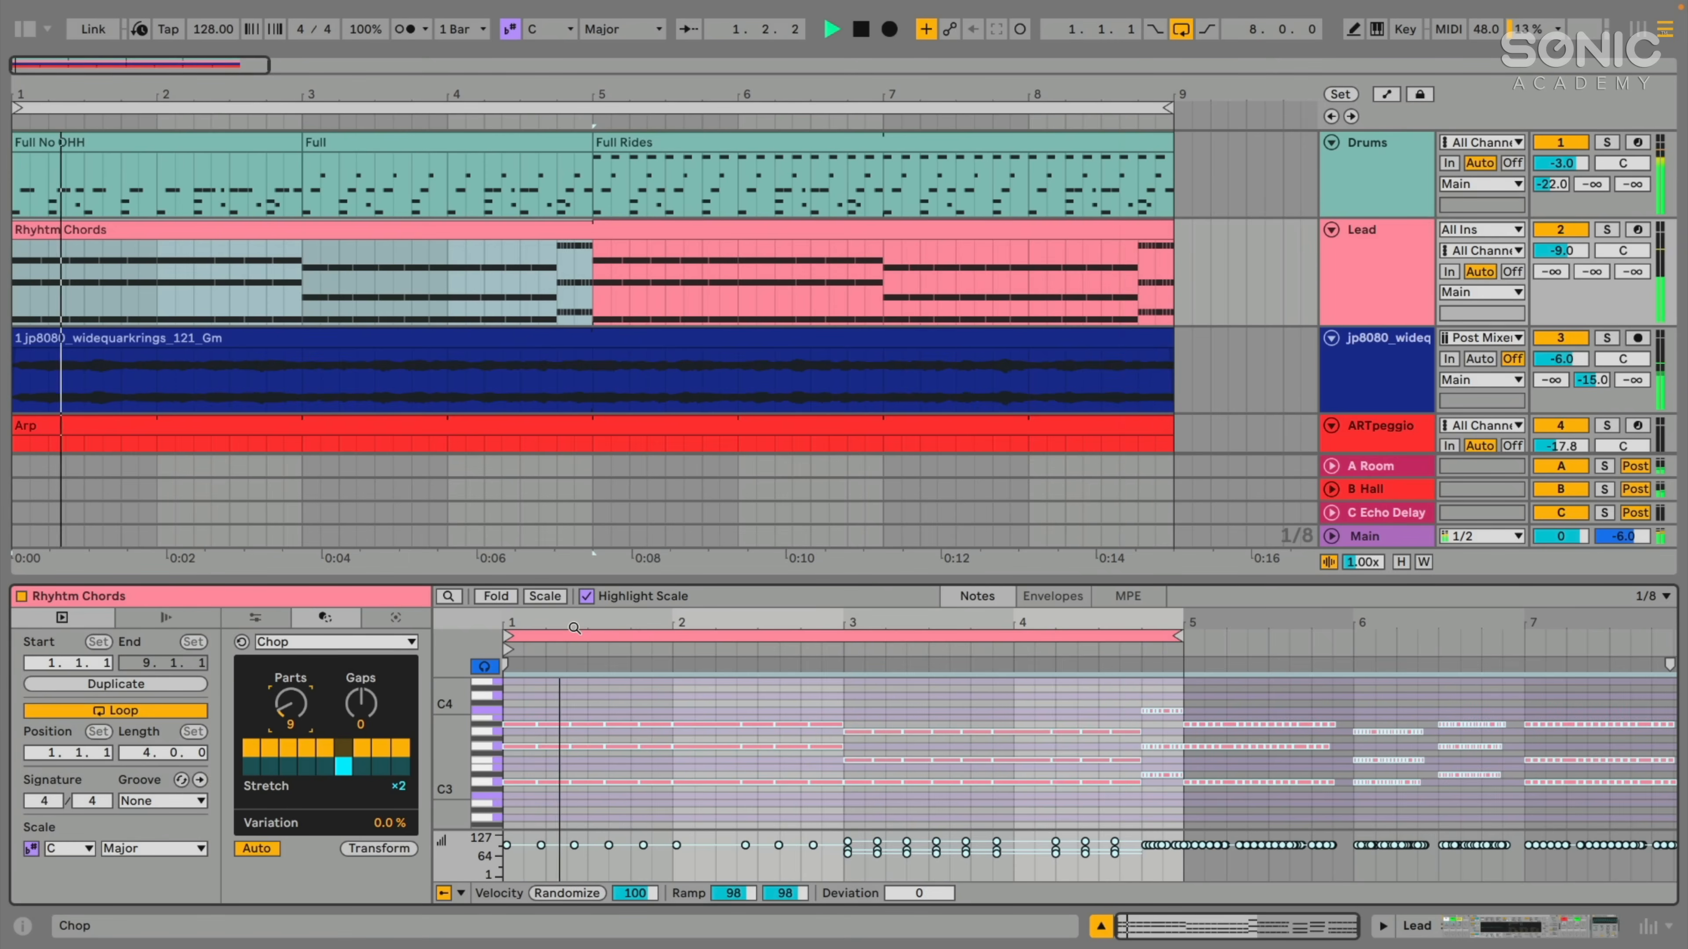
pyautogui.press('space')
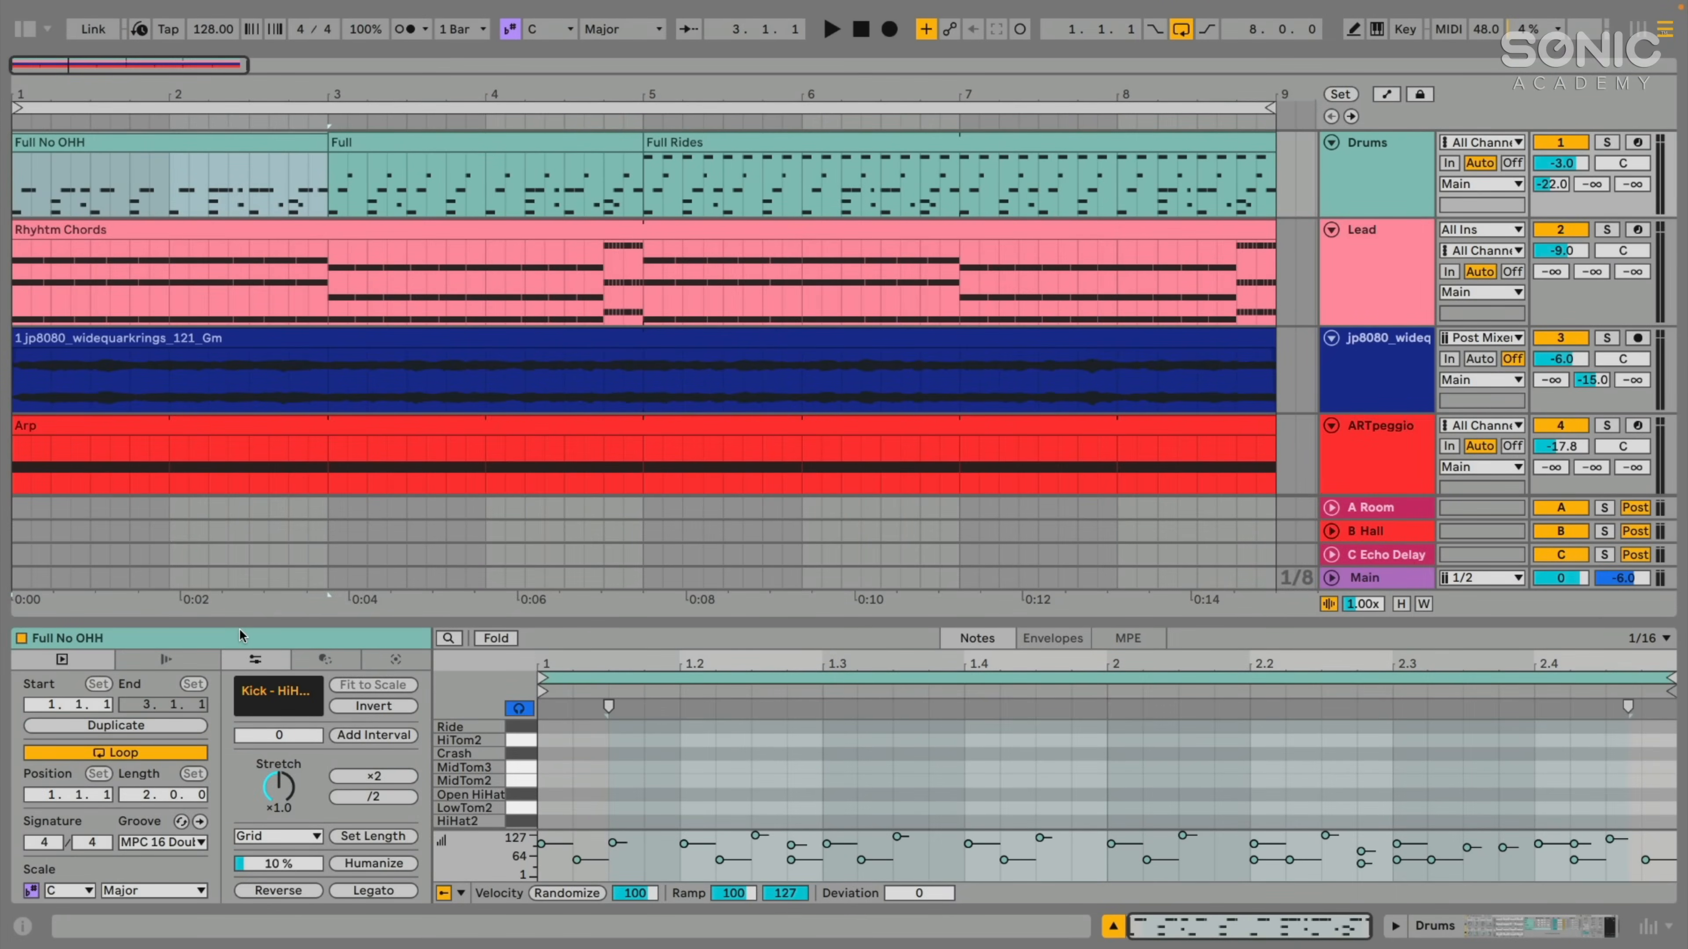
# - Show the Groove Pool, reduce its height slightly, and hide the browser area
pyautogui.click(365, 30)
pyautogui.click(48, 31)
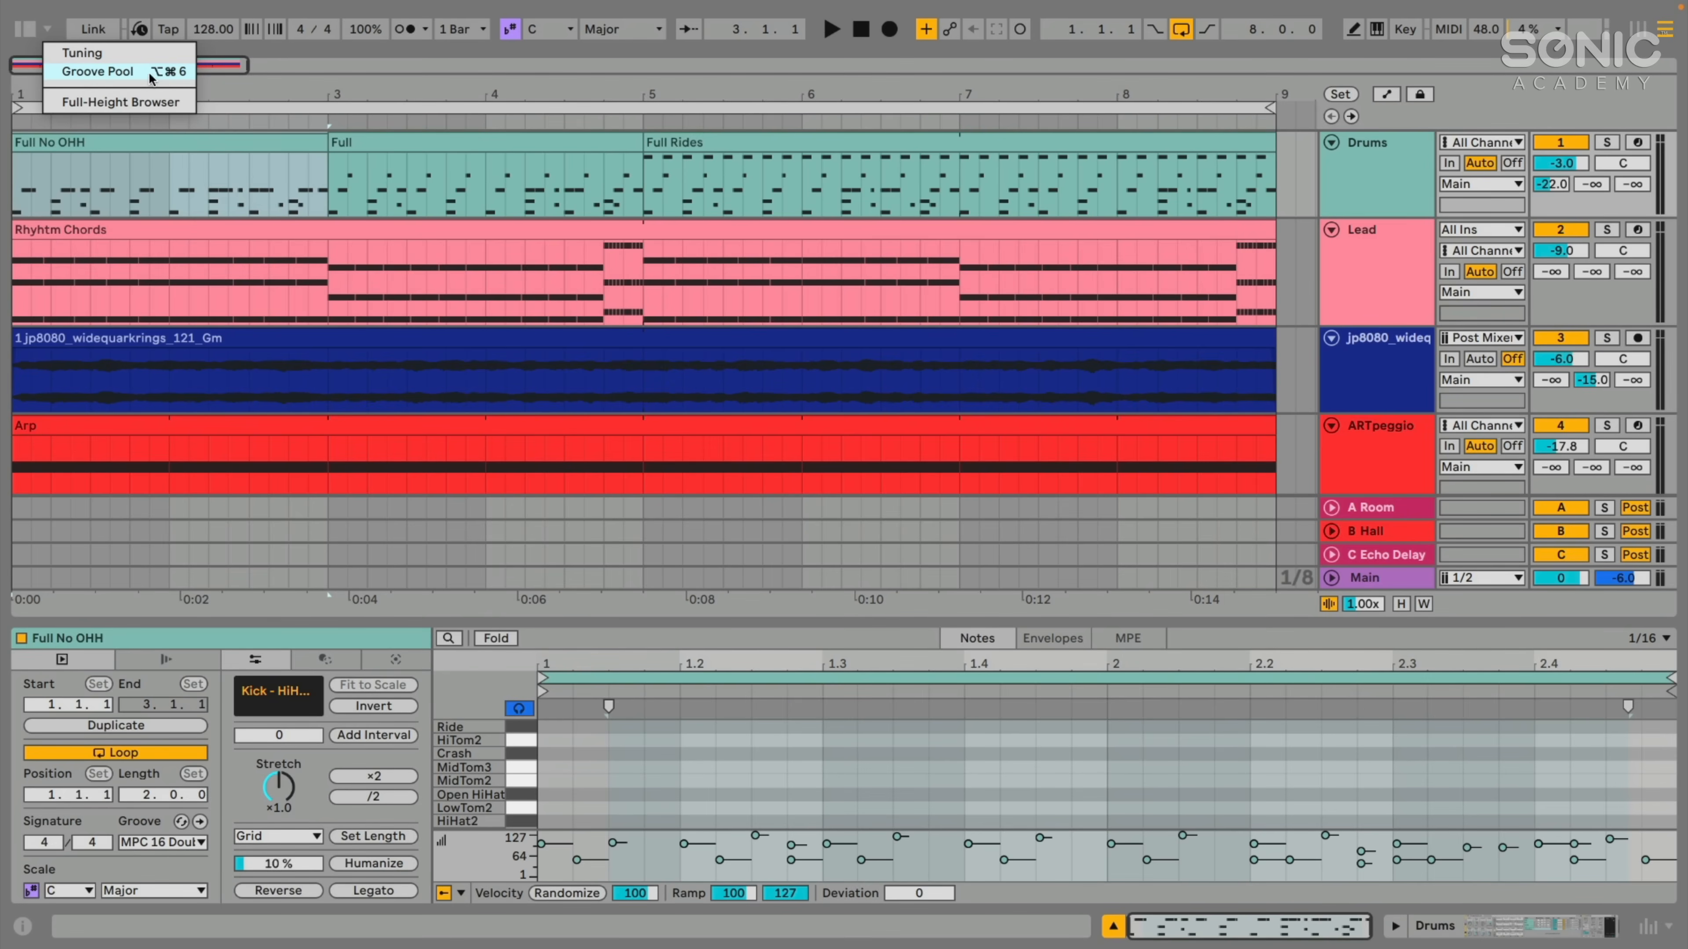
pyautogui.click(102, 76)
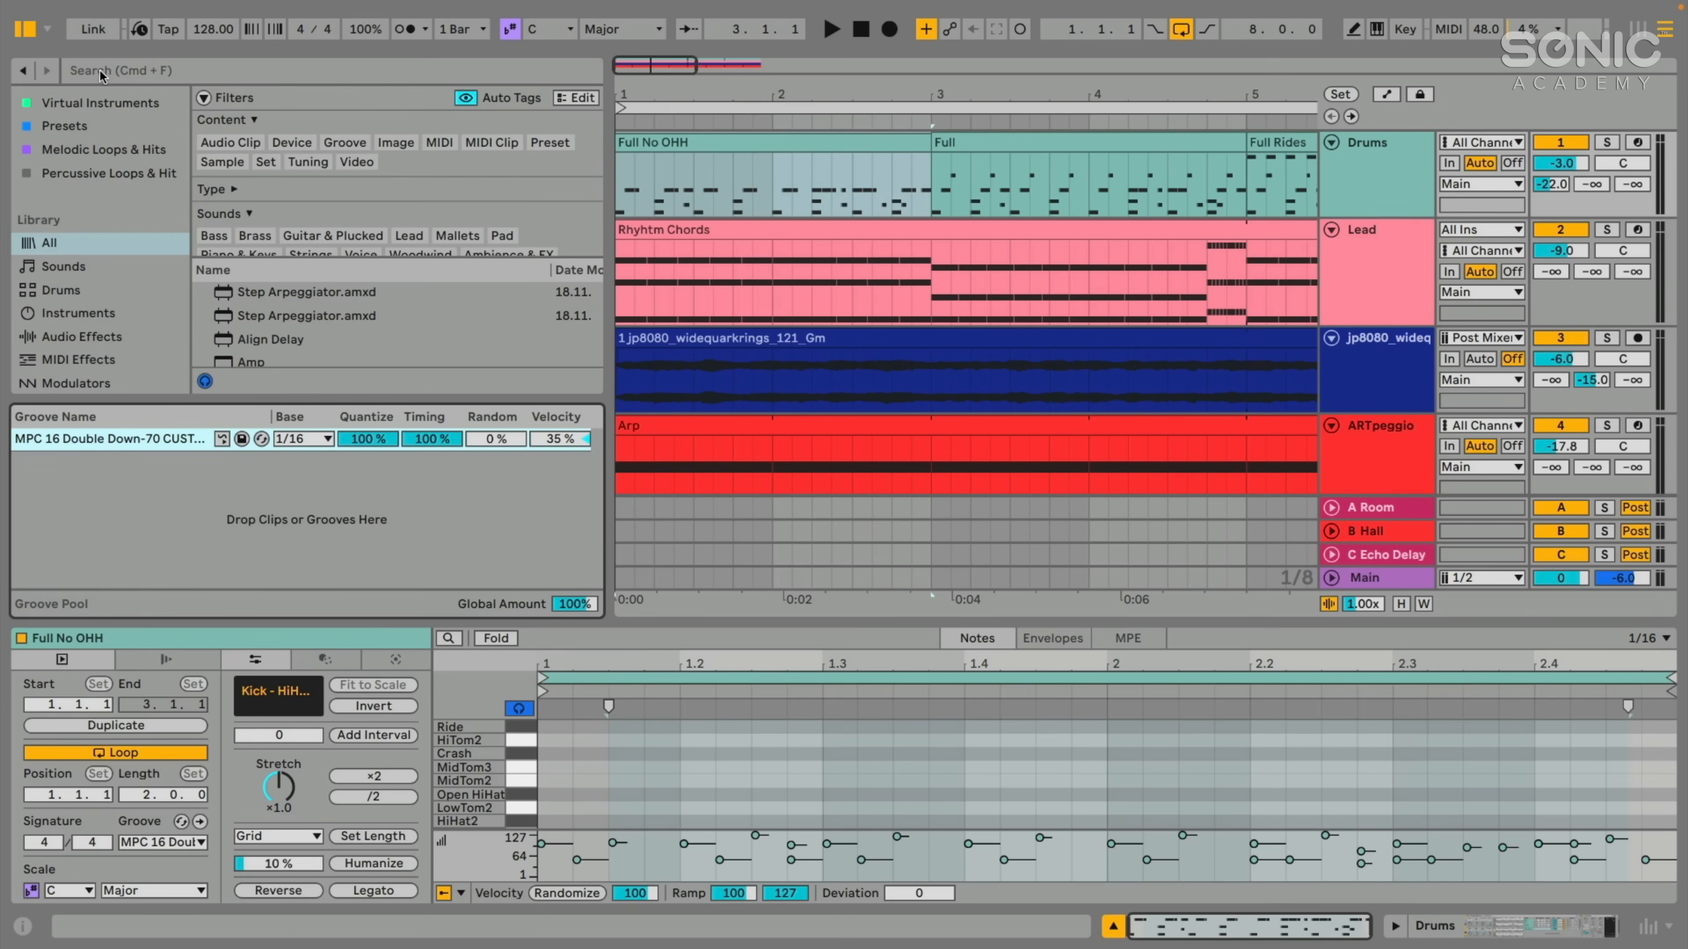
pyautogui.moveTo(77, 399); pyautogui.dragTo(72, 430)
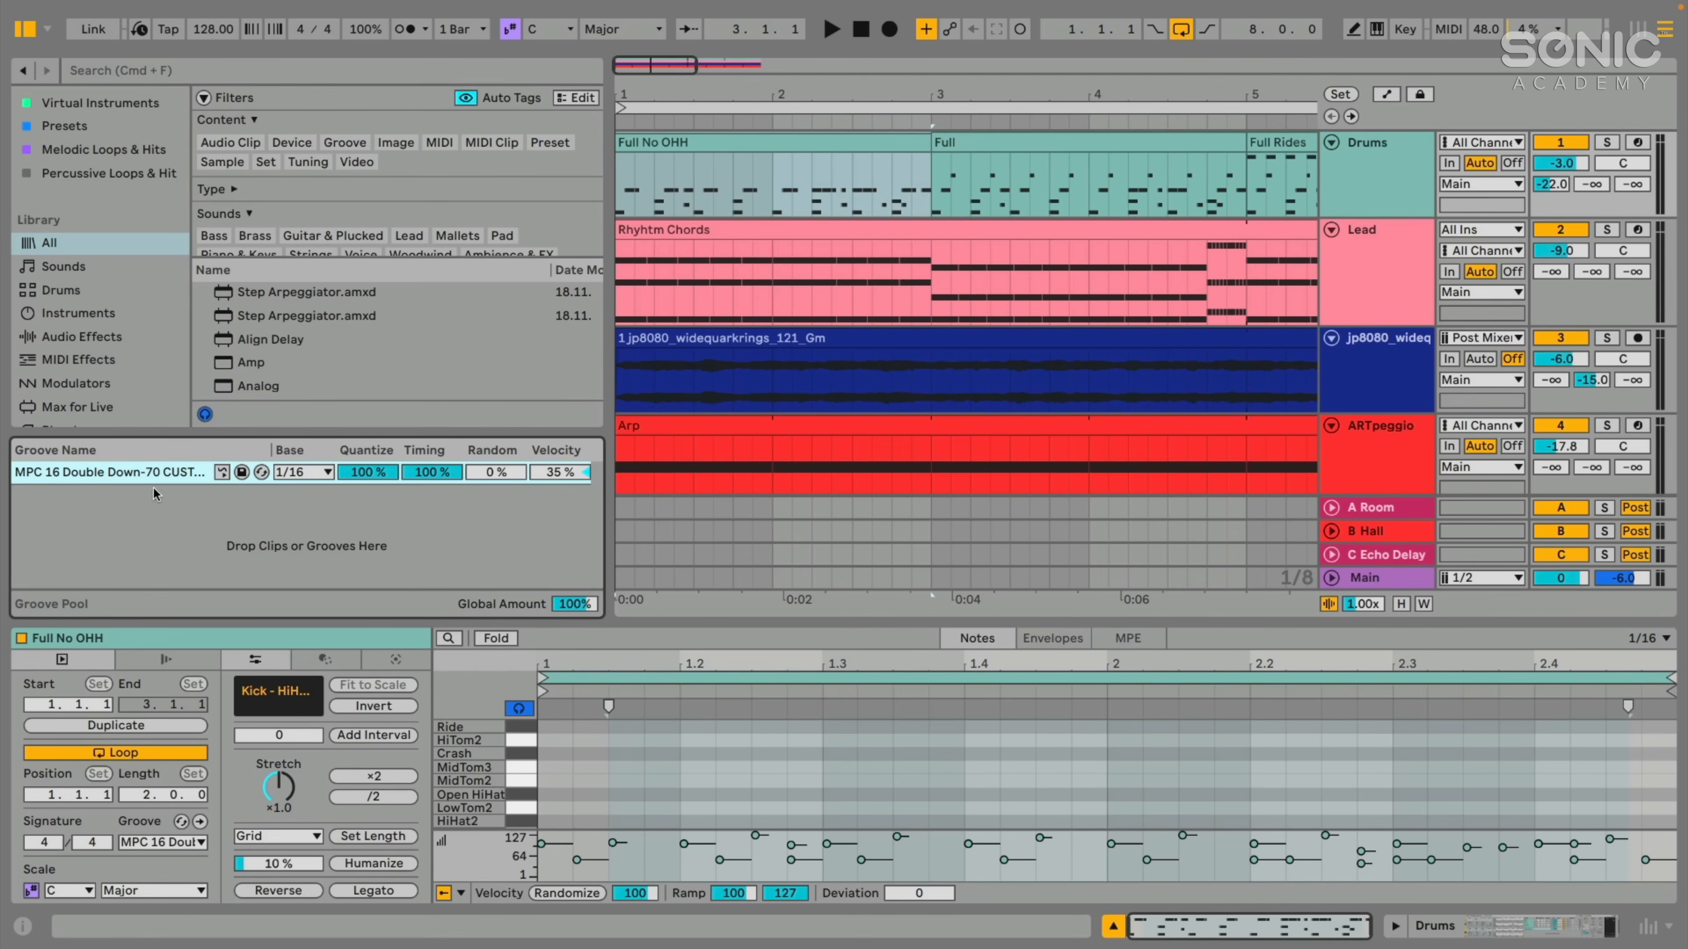
pyautogui.click(26, 30)
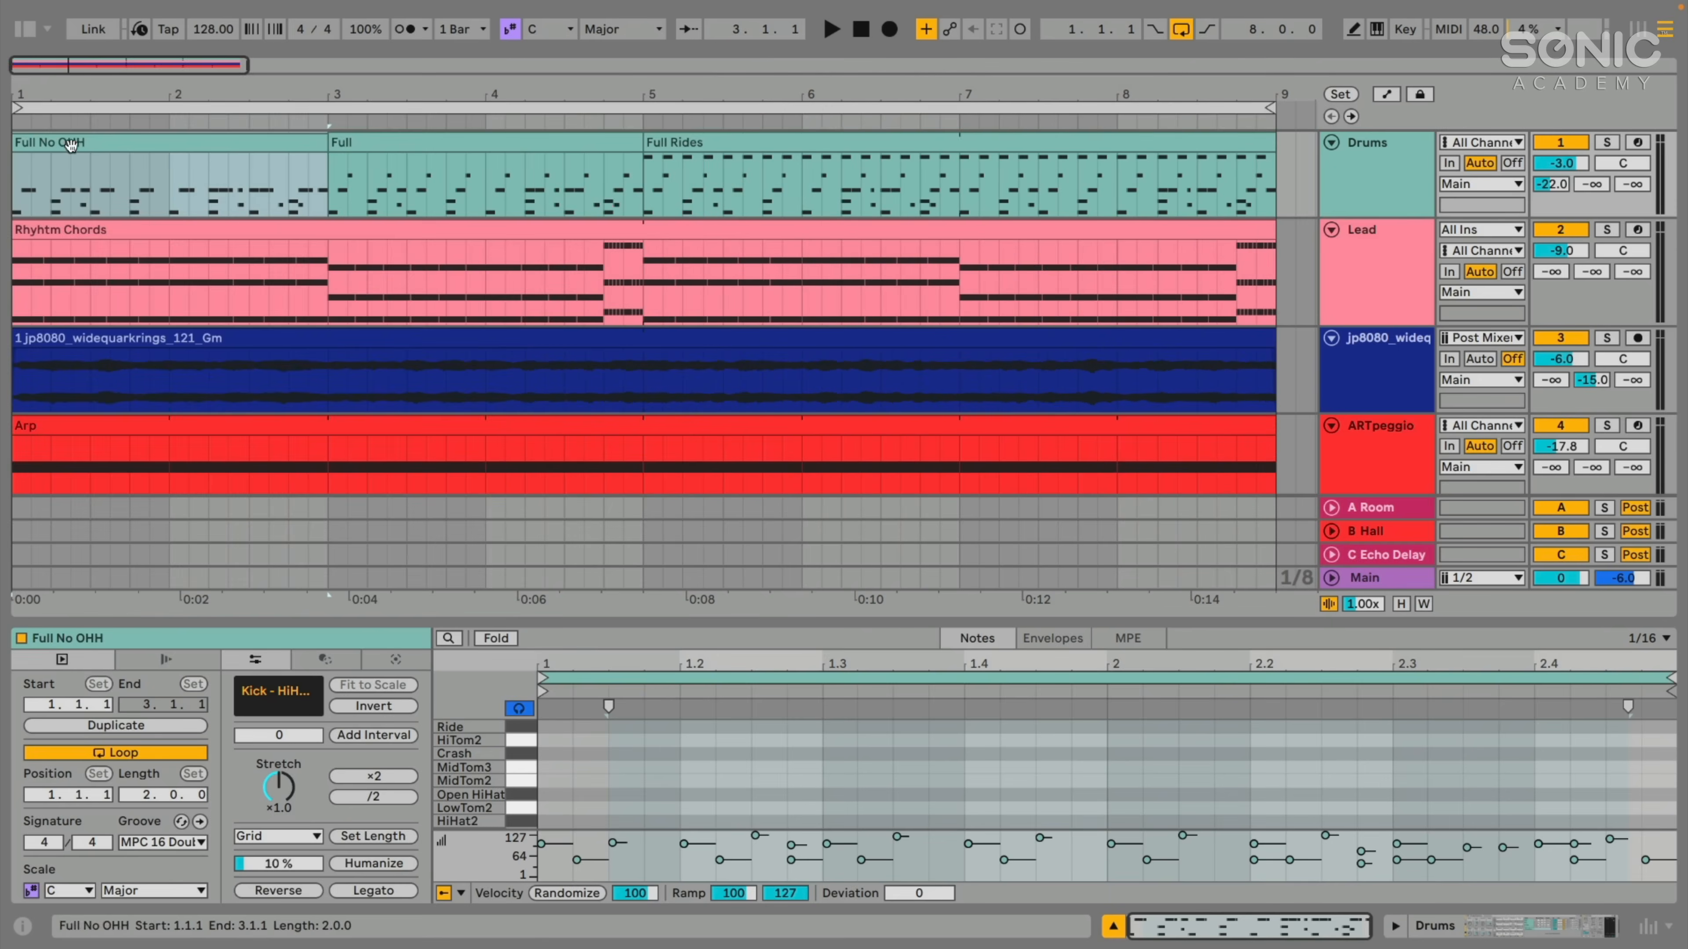
# - Solo the Drums track, play it with the Full No OHH clip selected, and bring the Groove Pool back beside the whole arrangement
pyautogui.click(1409, 166)
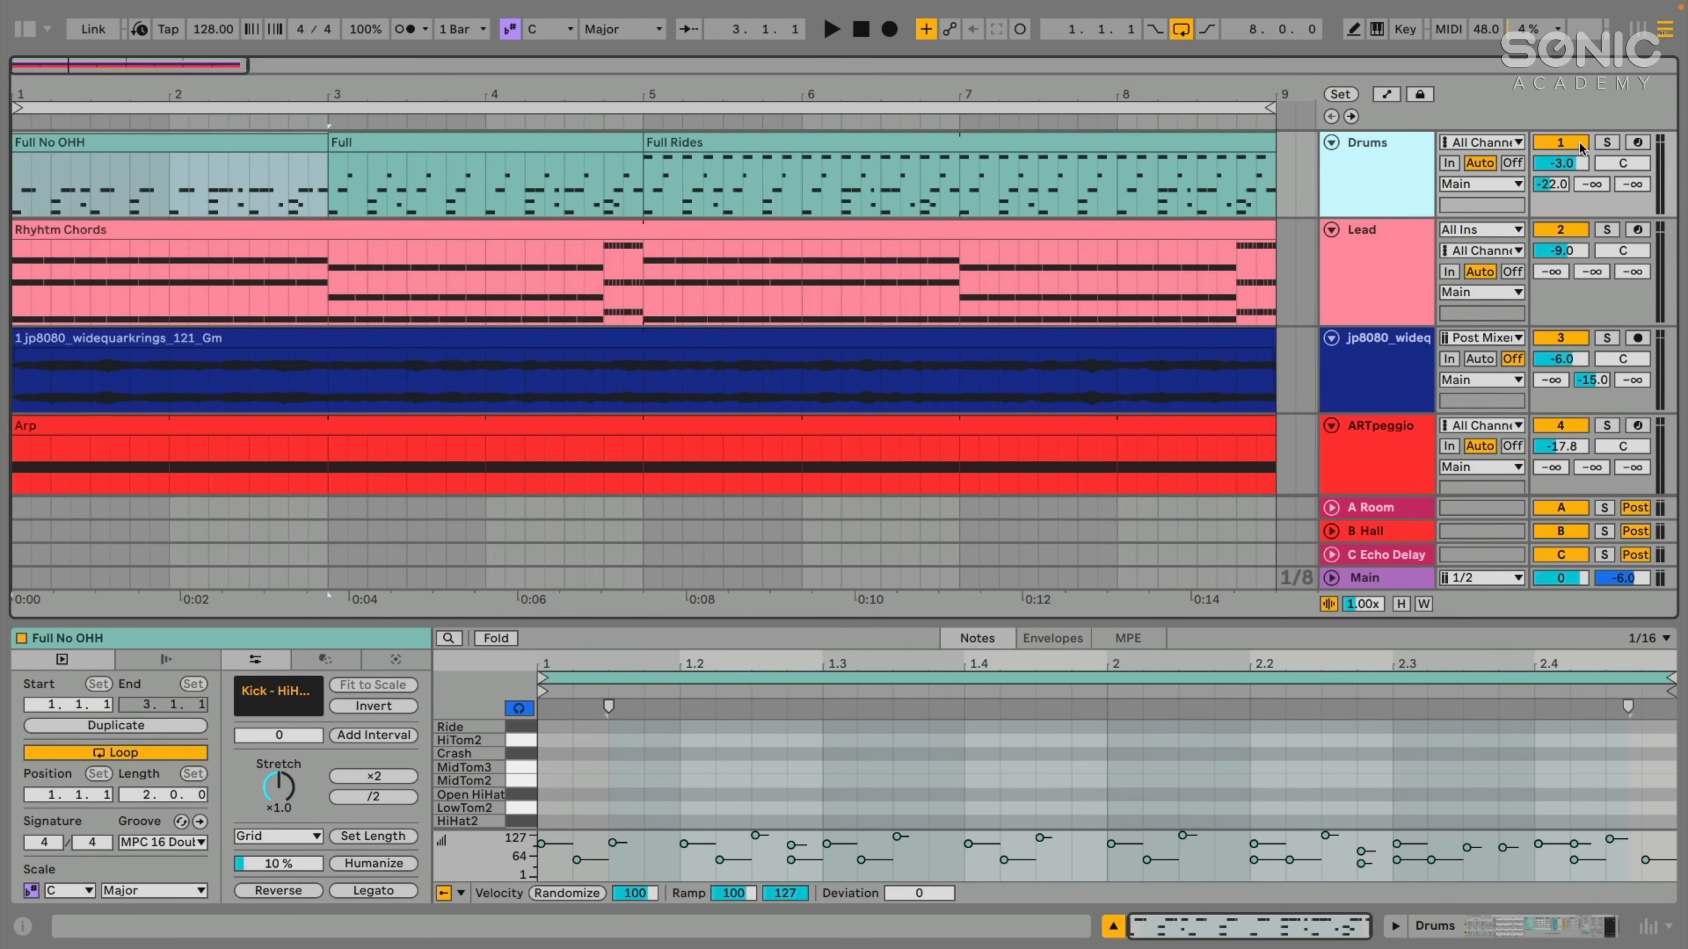
pyautogui.click(1606, 145)
pyautogui.press('space')
pyautogui.click(196, 143)
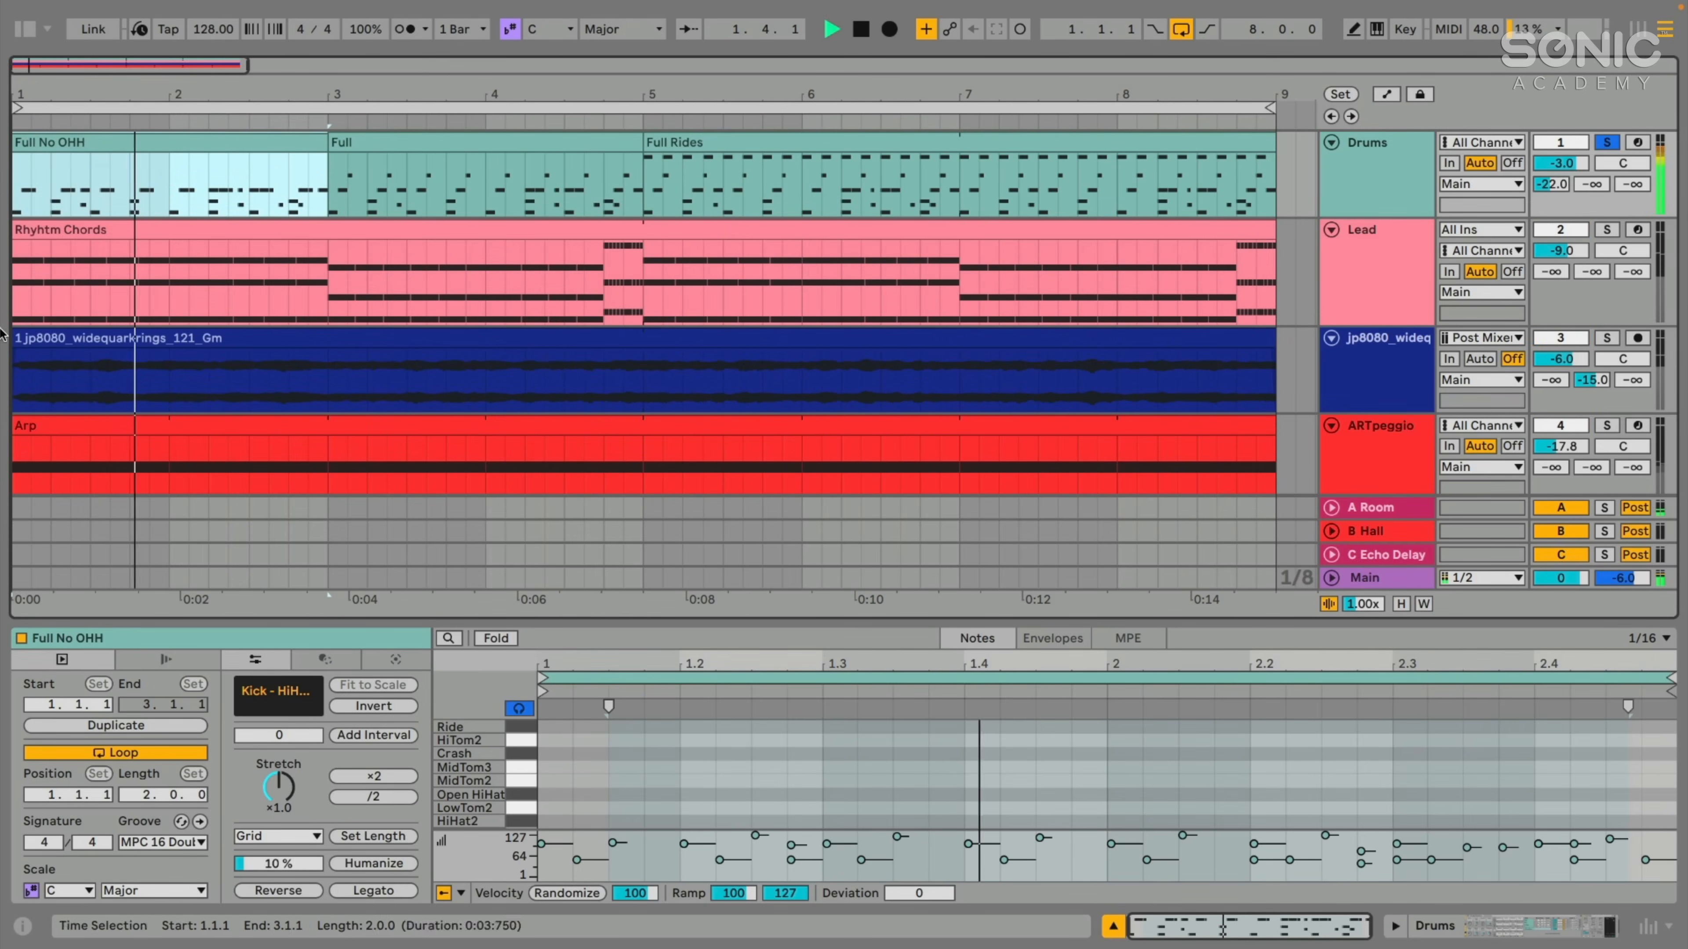
pyautogui.press('super+alt+b')
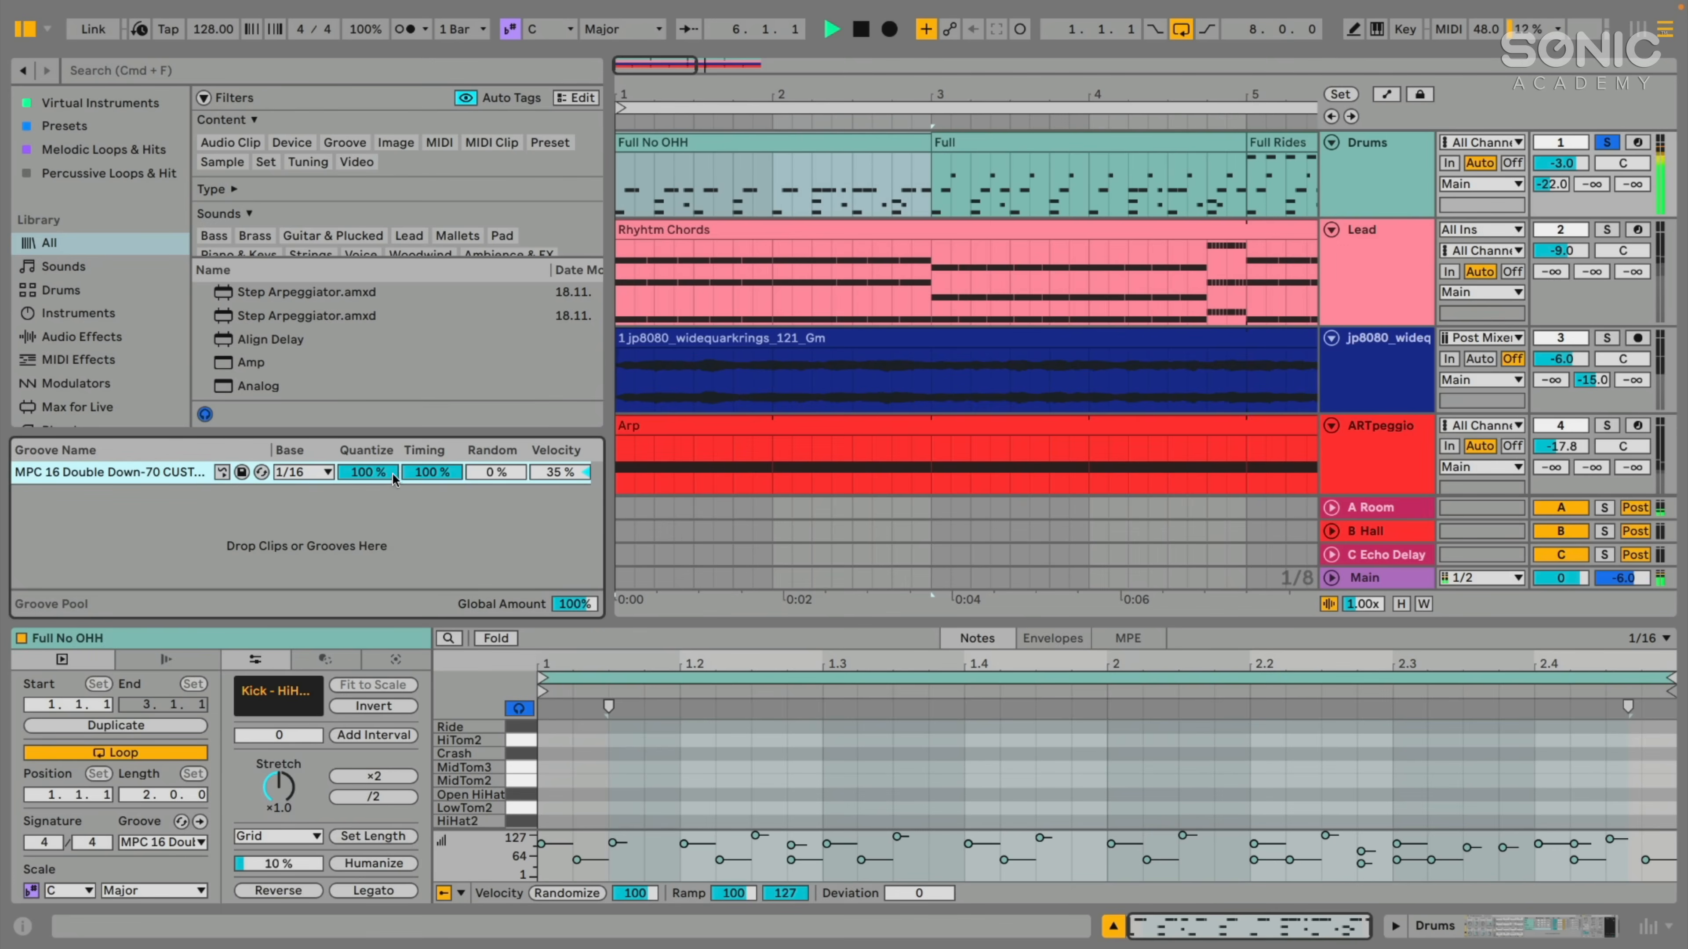
pyautogui.moveTo(773, 103); pyautogui.dragTo(695, 90)
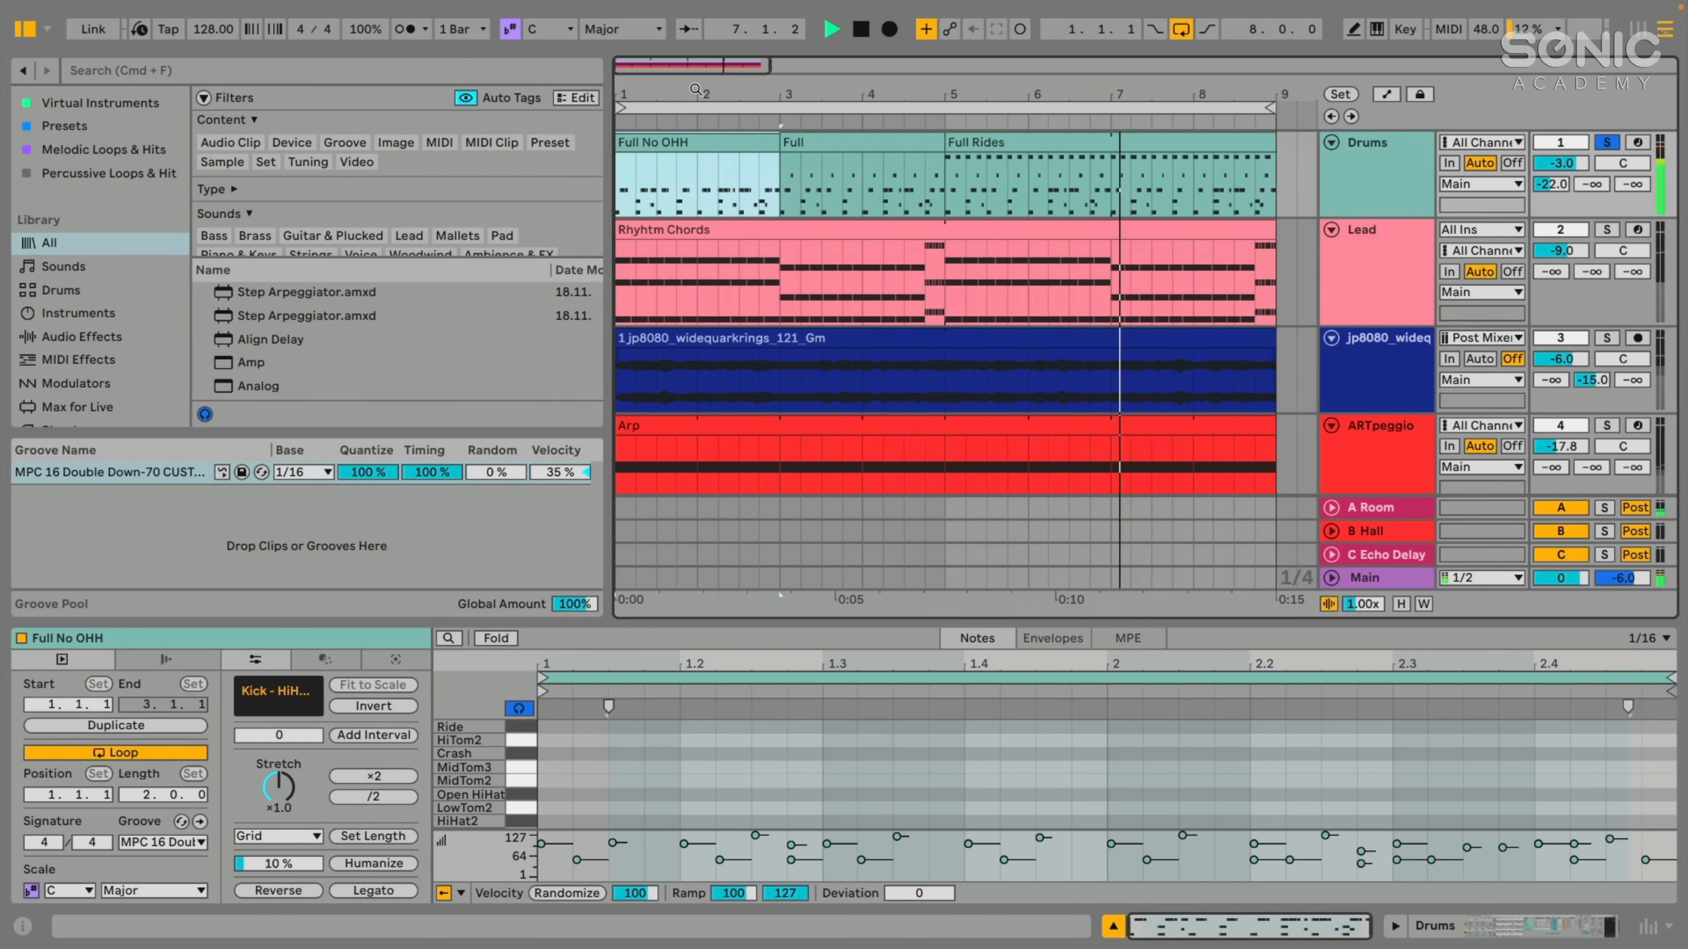
# - Stop playback, open the Rhyhtm Chords clip, and assign it the MPC 16 Double Down-70 groove while adjusting the Groove Pool's height
pyautogui.press('space')
pyautogui.click(757, 228)
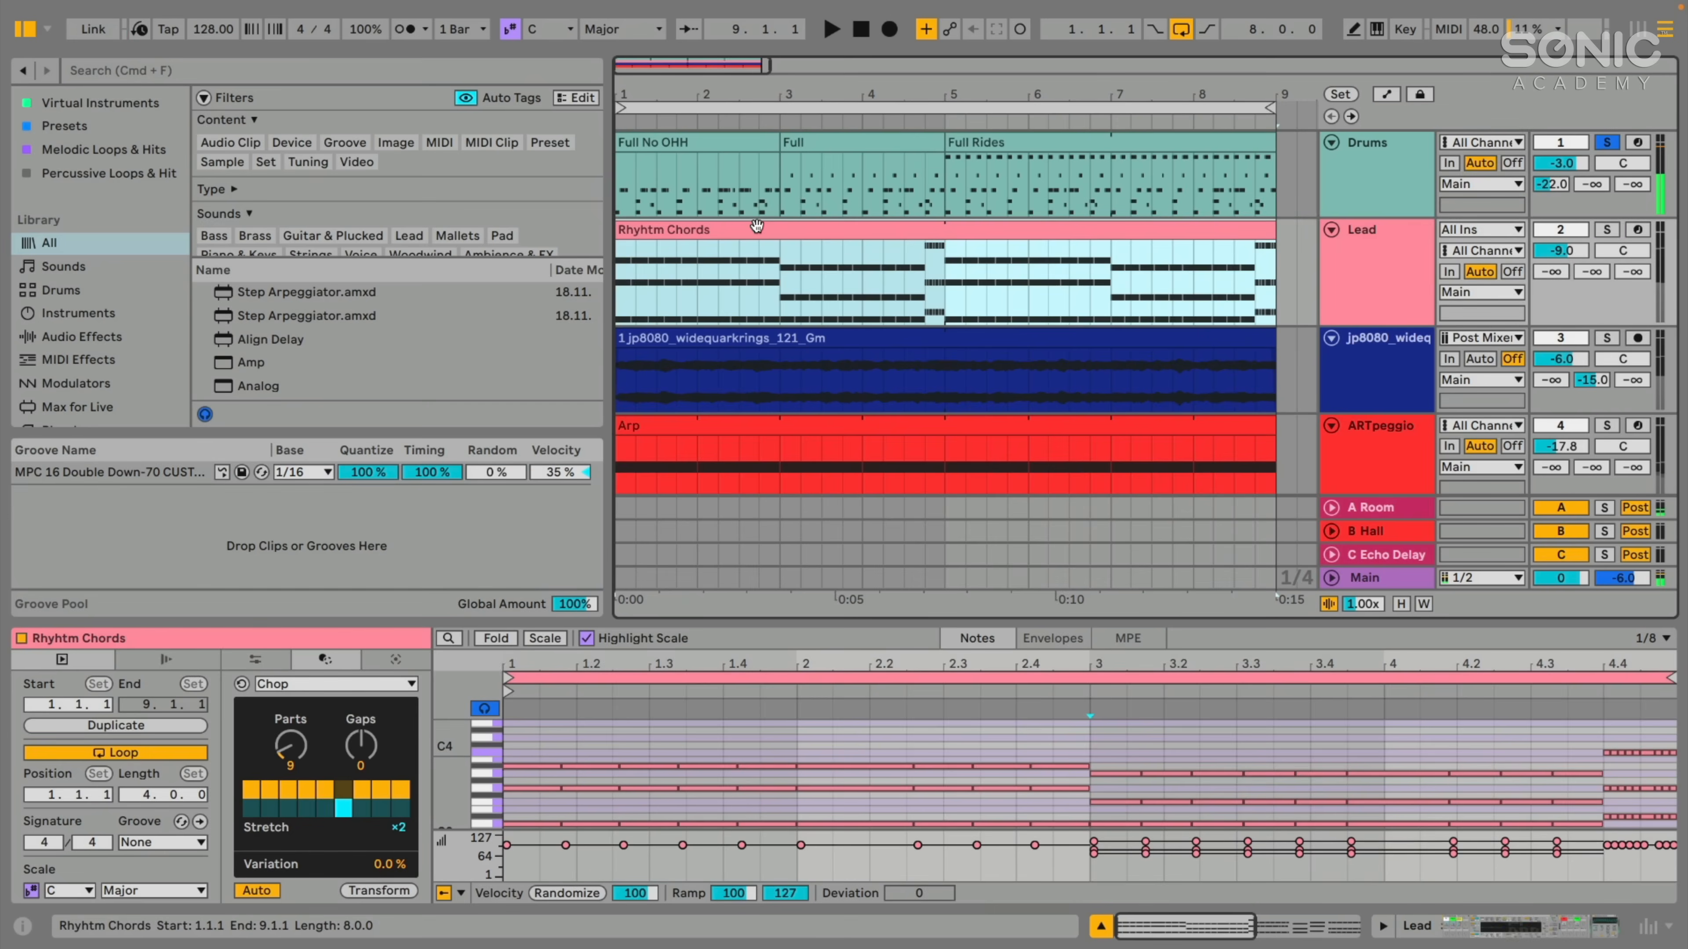
pyautogui.moveTo(720, 620); pyautogui.dragTo(721, 569)
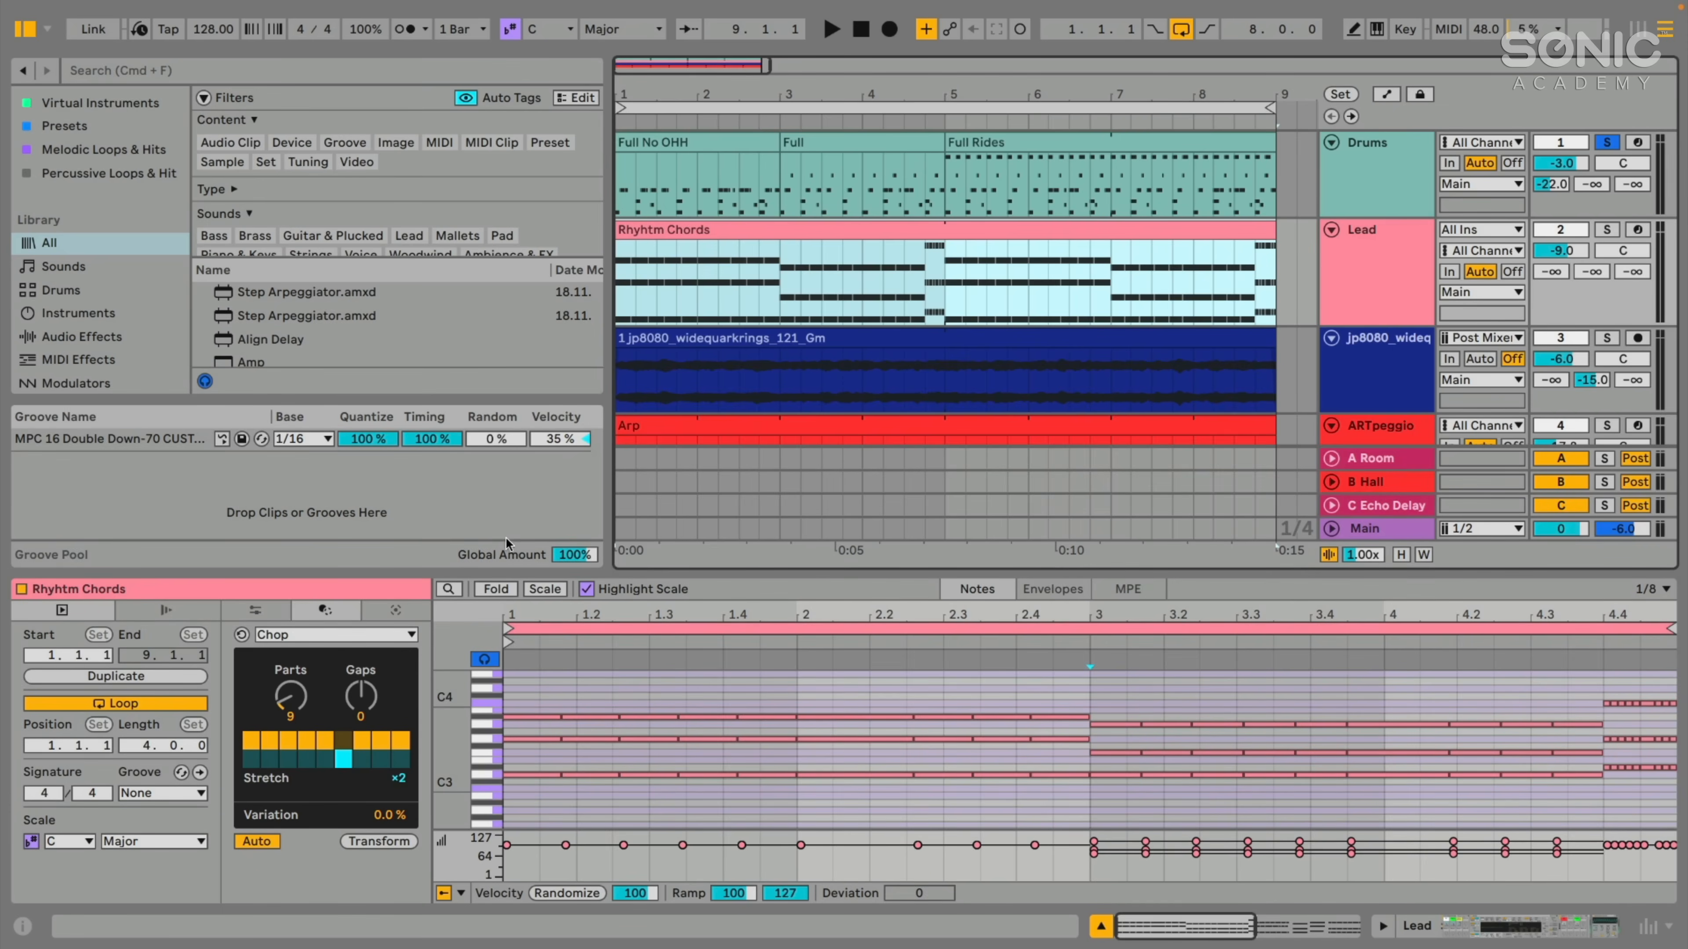
pyautogui.moveTo(488, 582); pyautogui.dragTo(487, 597)
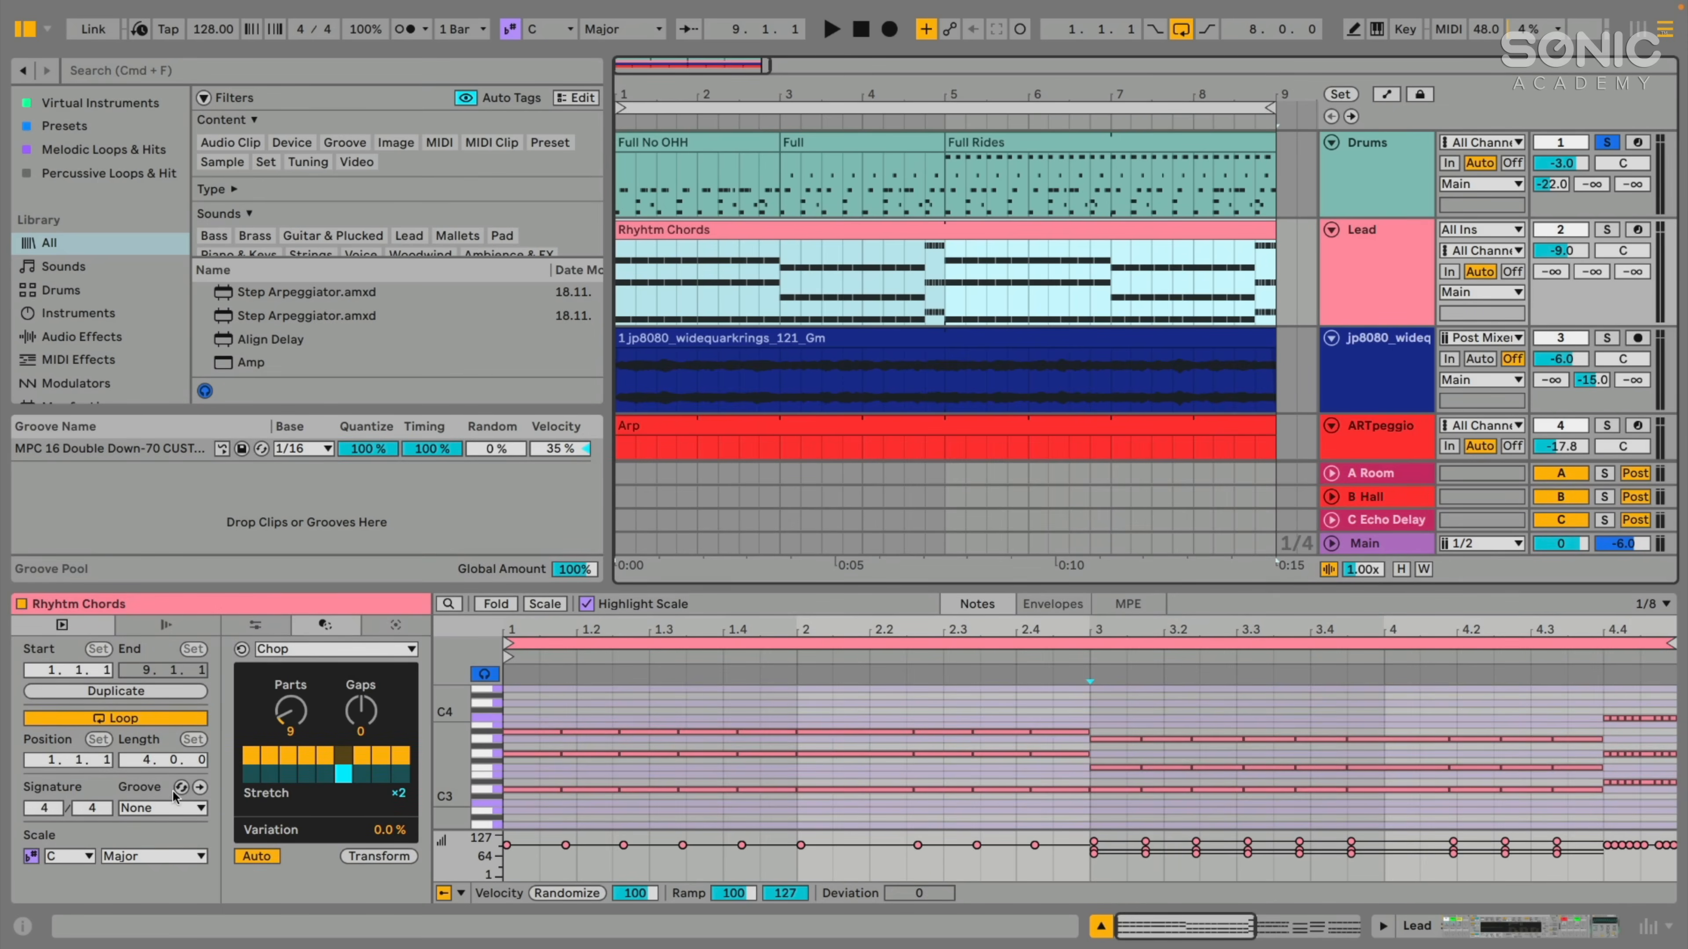
pyautogui.click(135, 809)
pyautogui.click(147, 846)
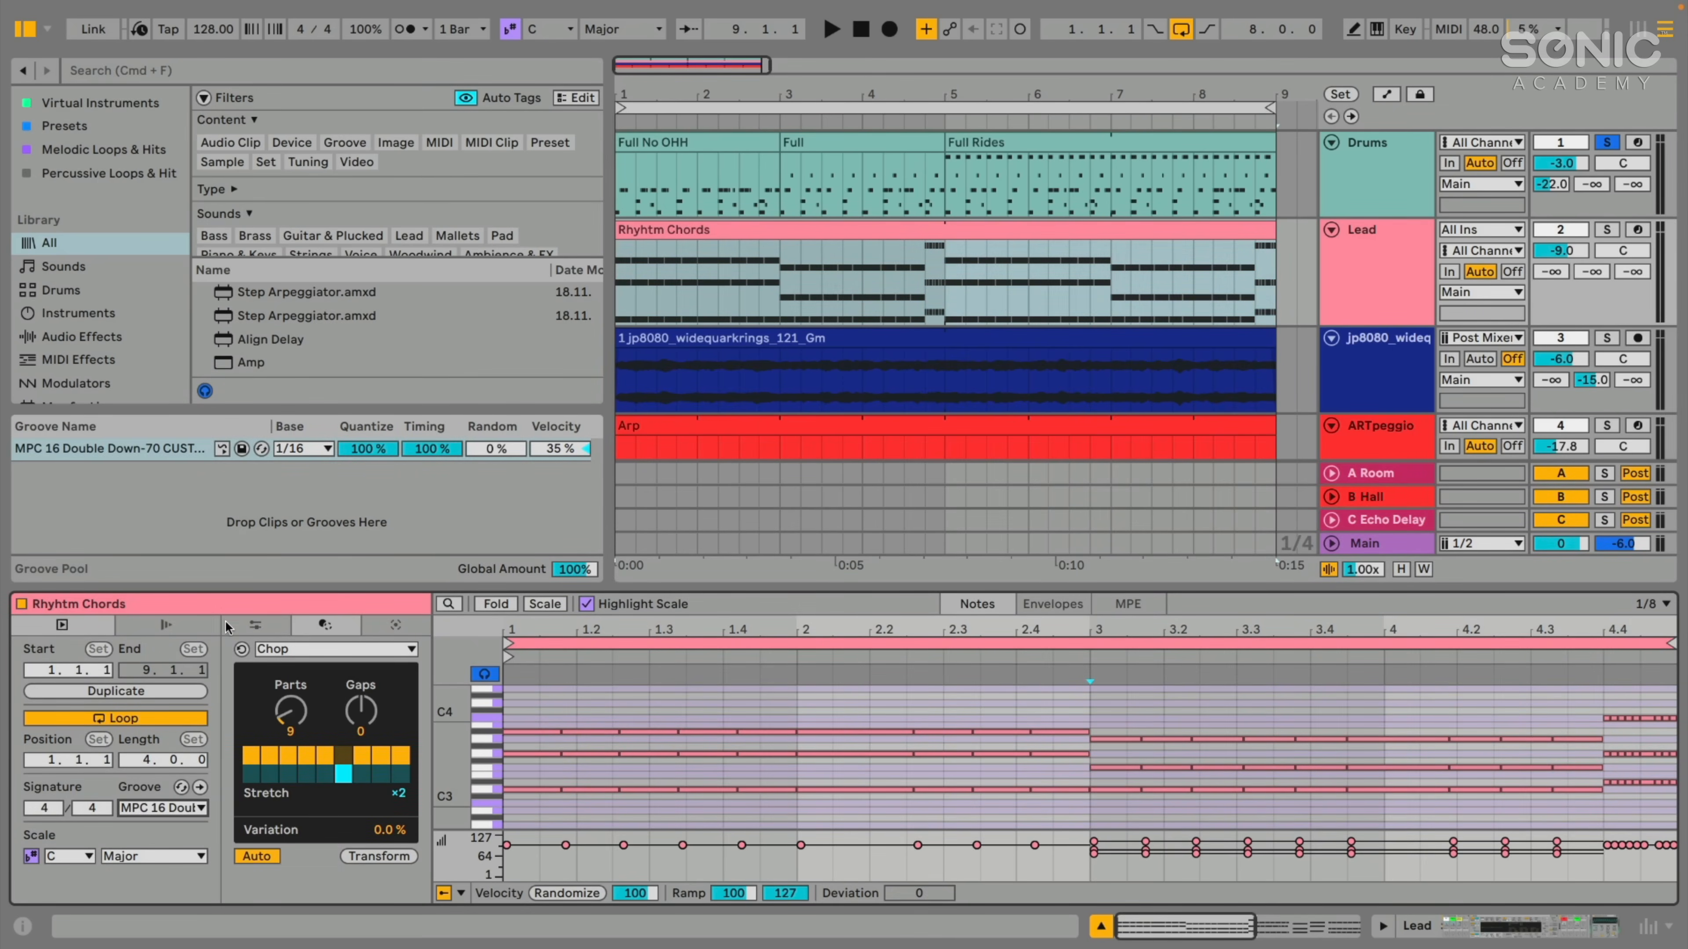
# - Make the MPC 16 Double Down-70 groove in the Groove Pool apply automatically to new clips, and reduce the clip view's height
pyautogui.moveTo(219, 589); pyautogui.dragTo(218, 609)
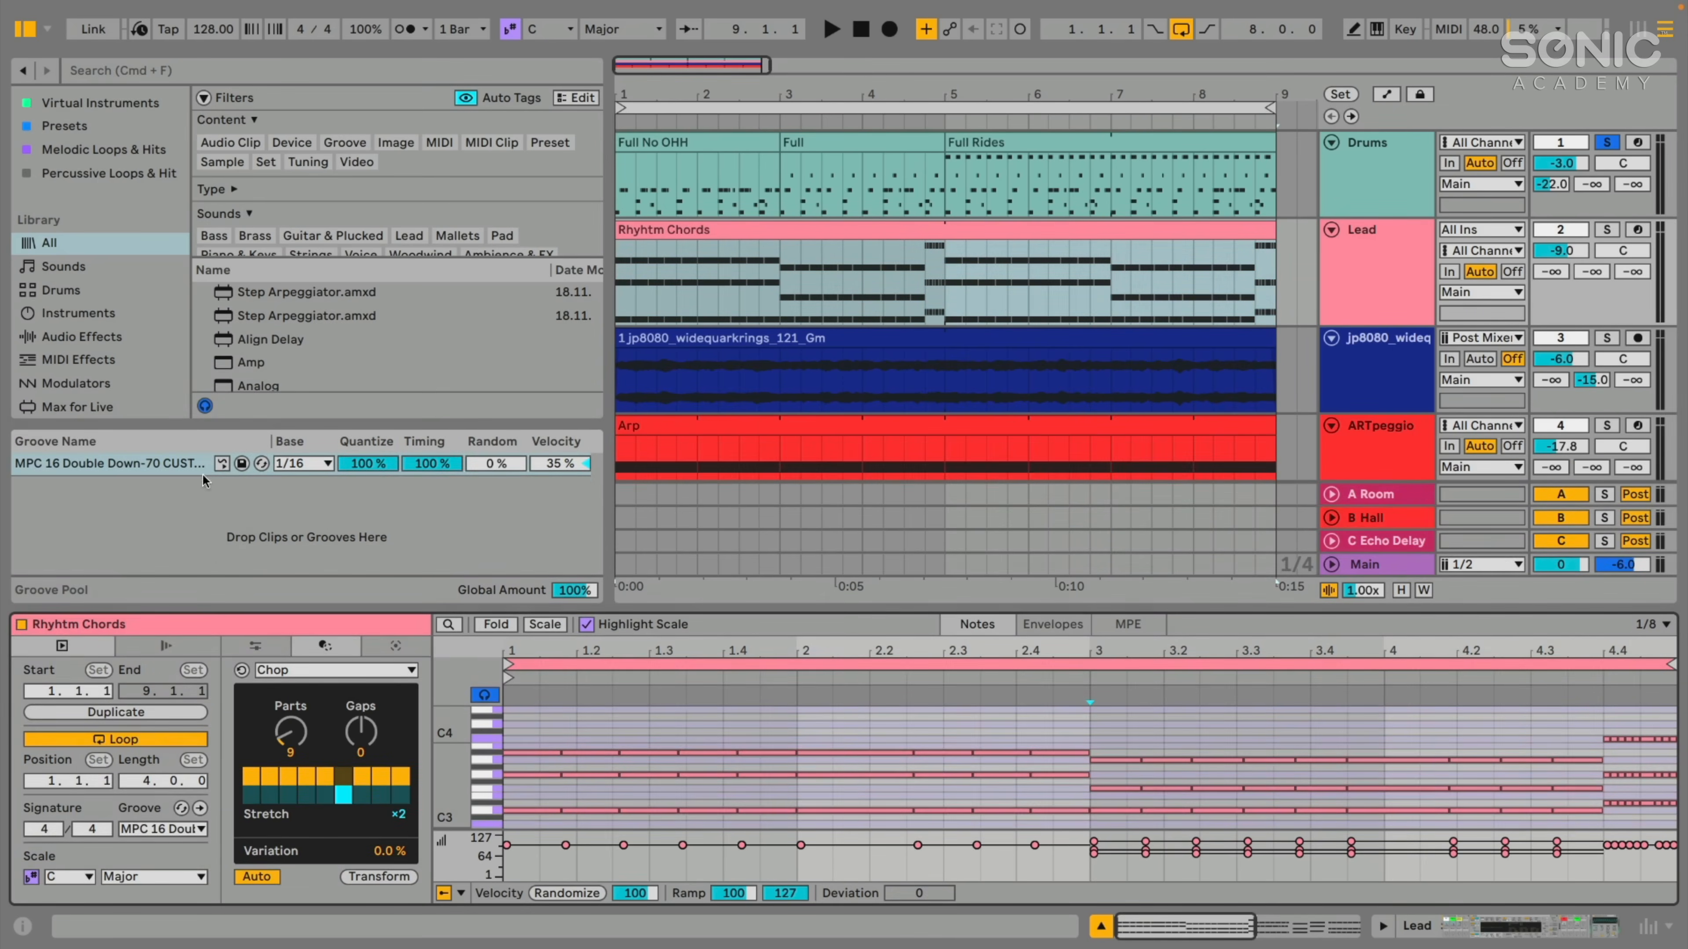
pyautogui.click(222, 463)
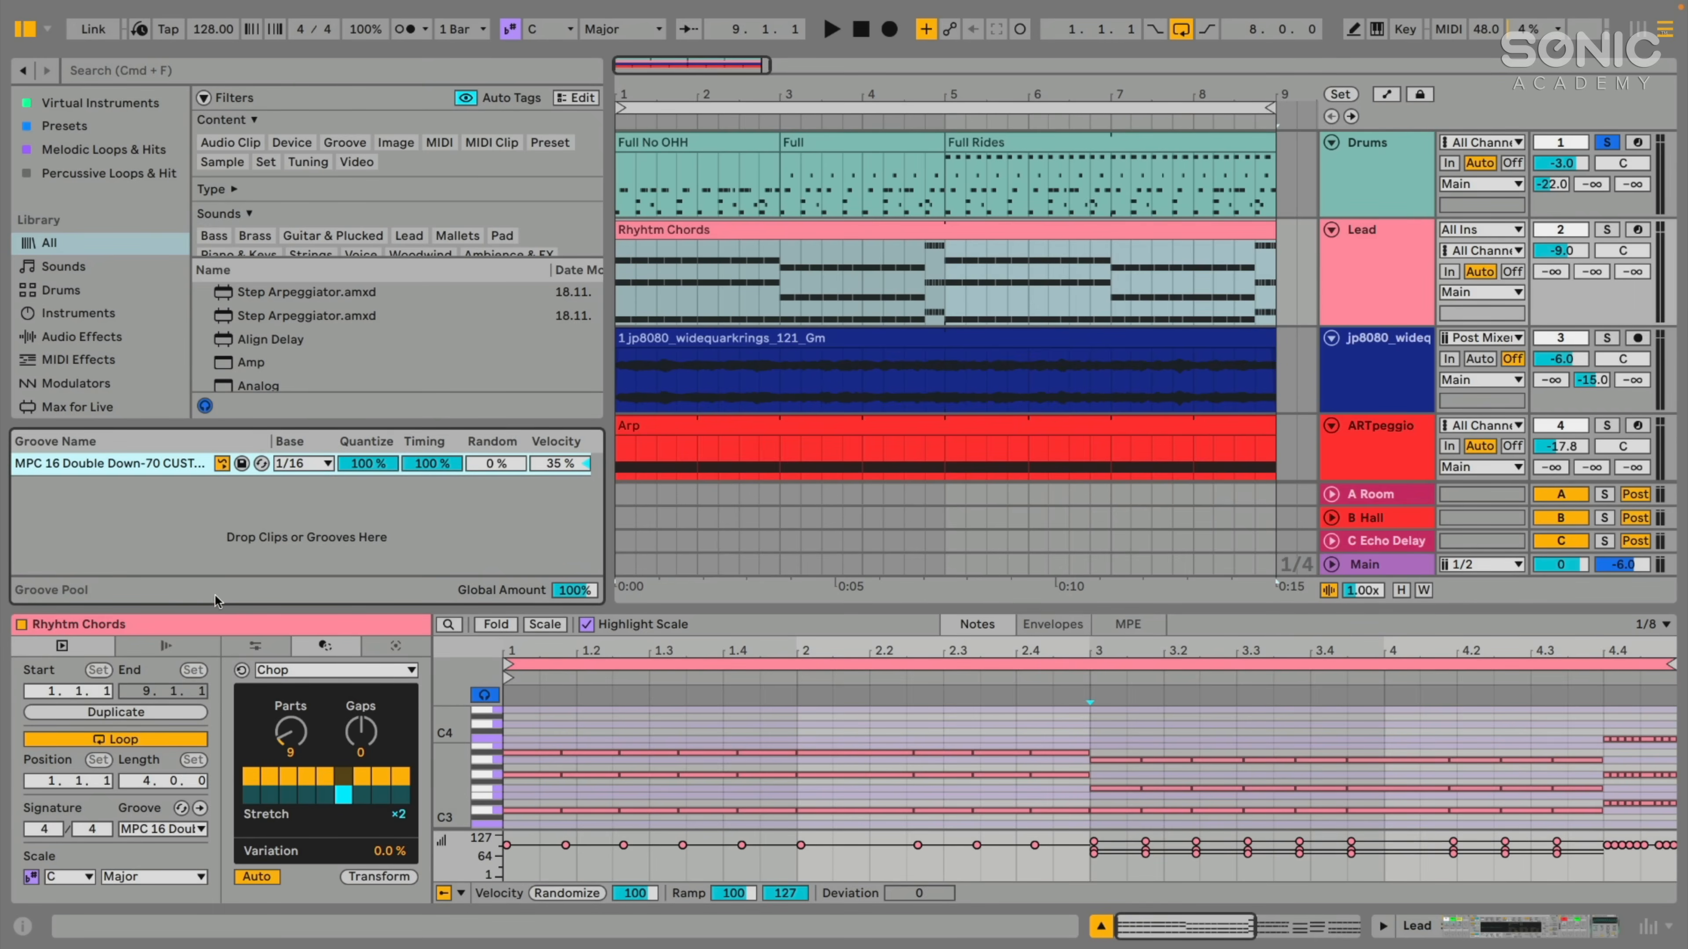
pyautogui.moveTo(211, 610); pyautogui.dragTo(211, 623)
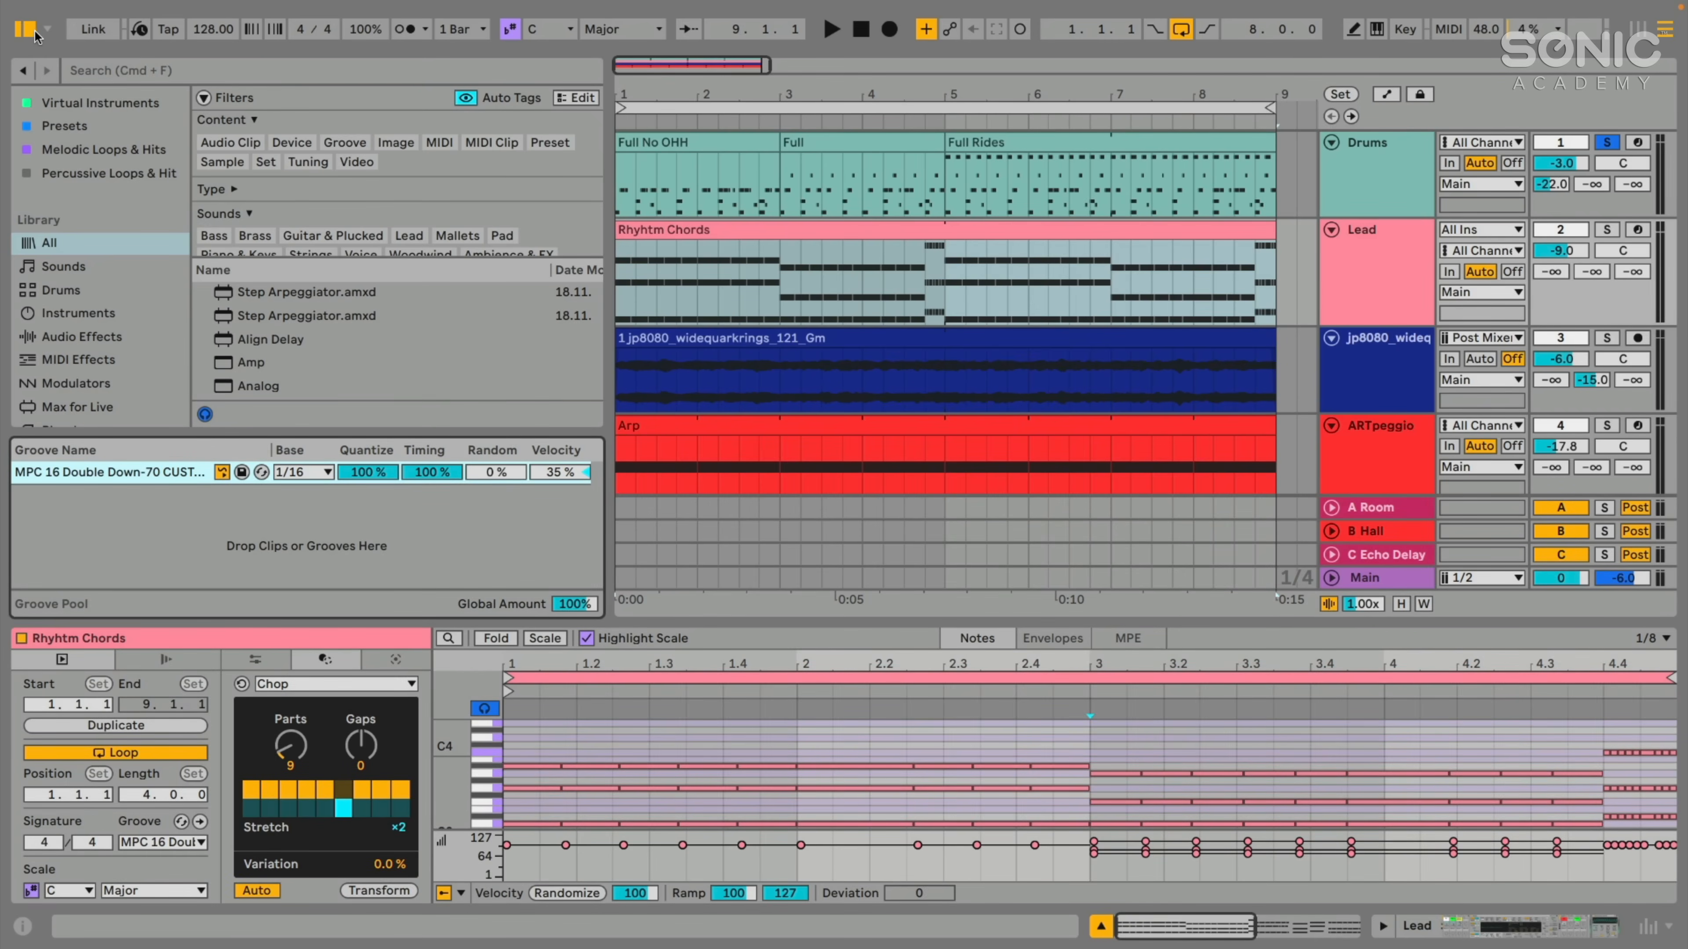
# - Hide the browser area, create an empty MIDI clip at bar 9 on the Lead track, turn off its loop and extend it to bar 13
pyautogui.click(26, 28)
pyautogui.hscroll(5, 442, 270)
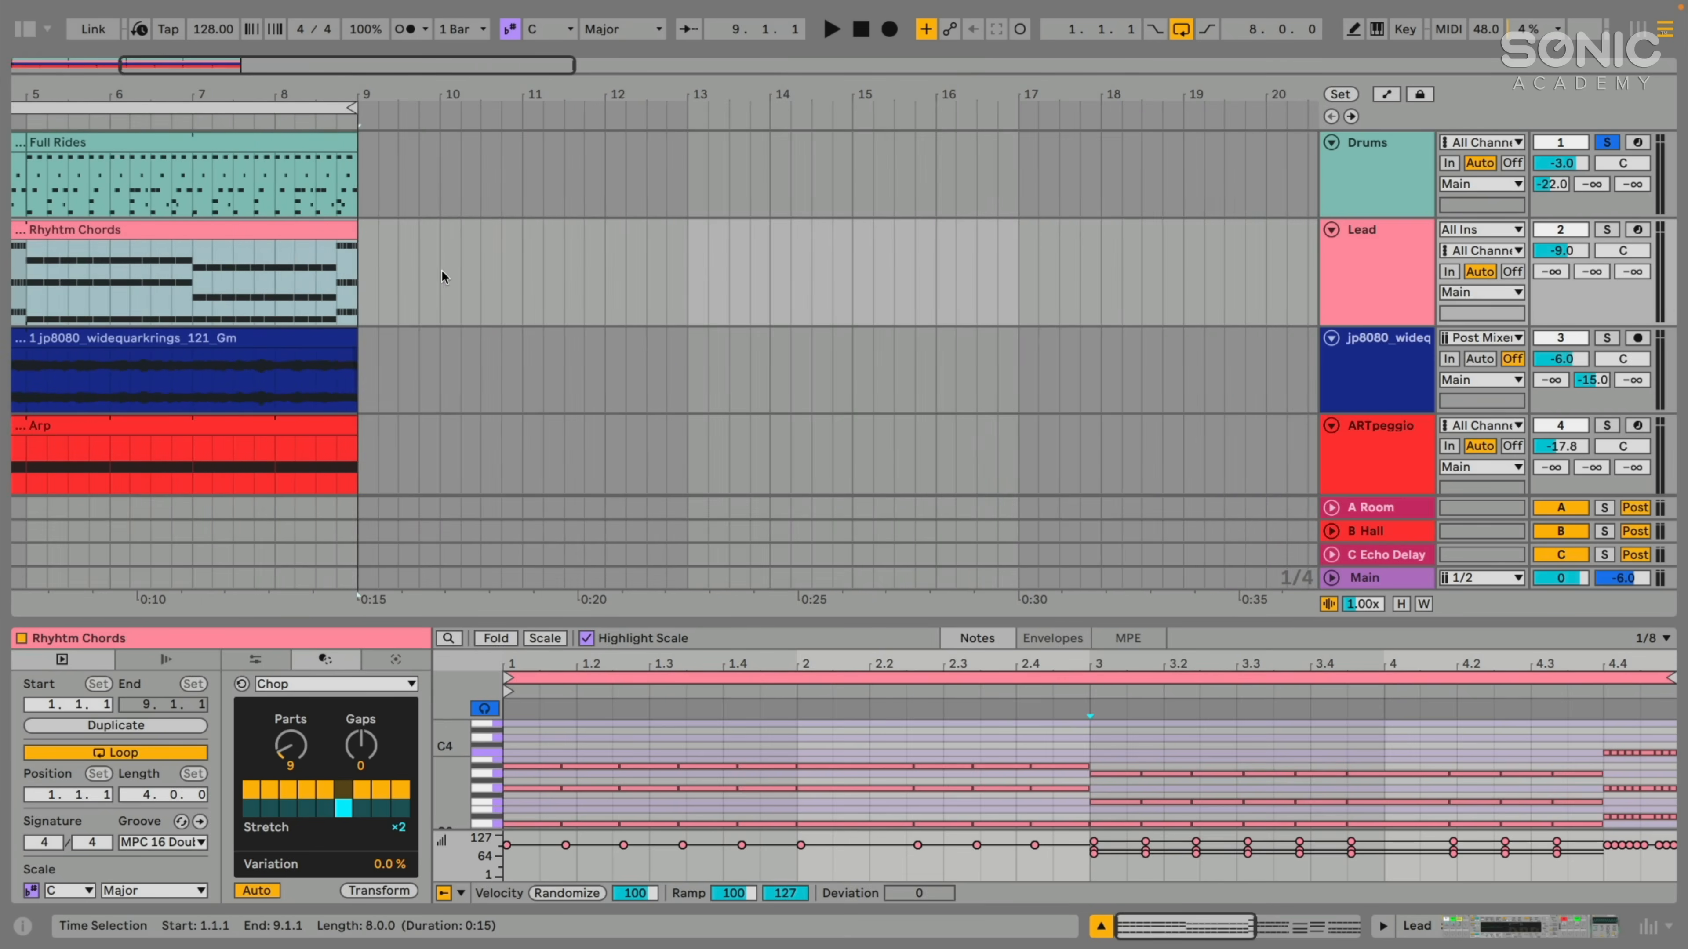
pyautogui.click(421, 272)
pyautogui.doubleClick(413, 271)
pyautogui.scroll(-1, 419, 239)
pyautogui.moveTo(420, 227); pyautogui.dragTo(566, 227)
pyautogui.click(178, 751)
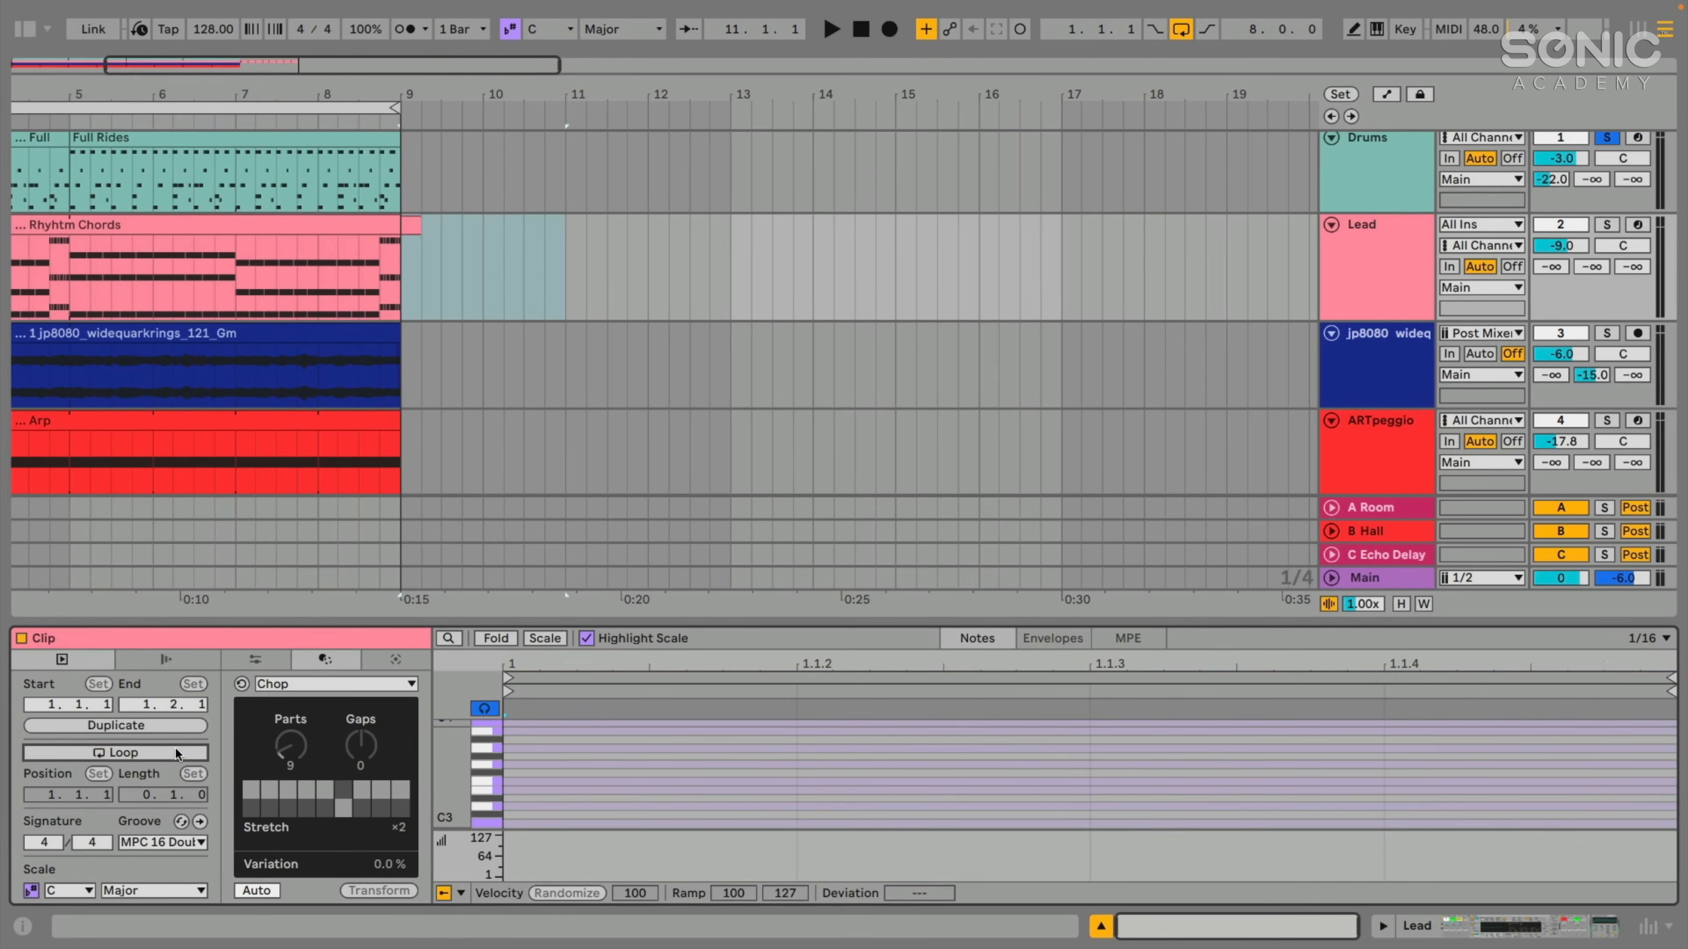
pyautogui.moveTo(420, 222); pyautogui.dragTo(737, 226)
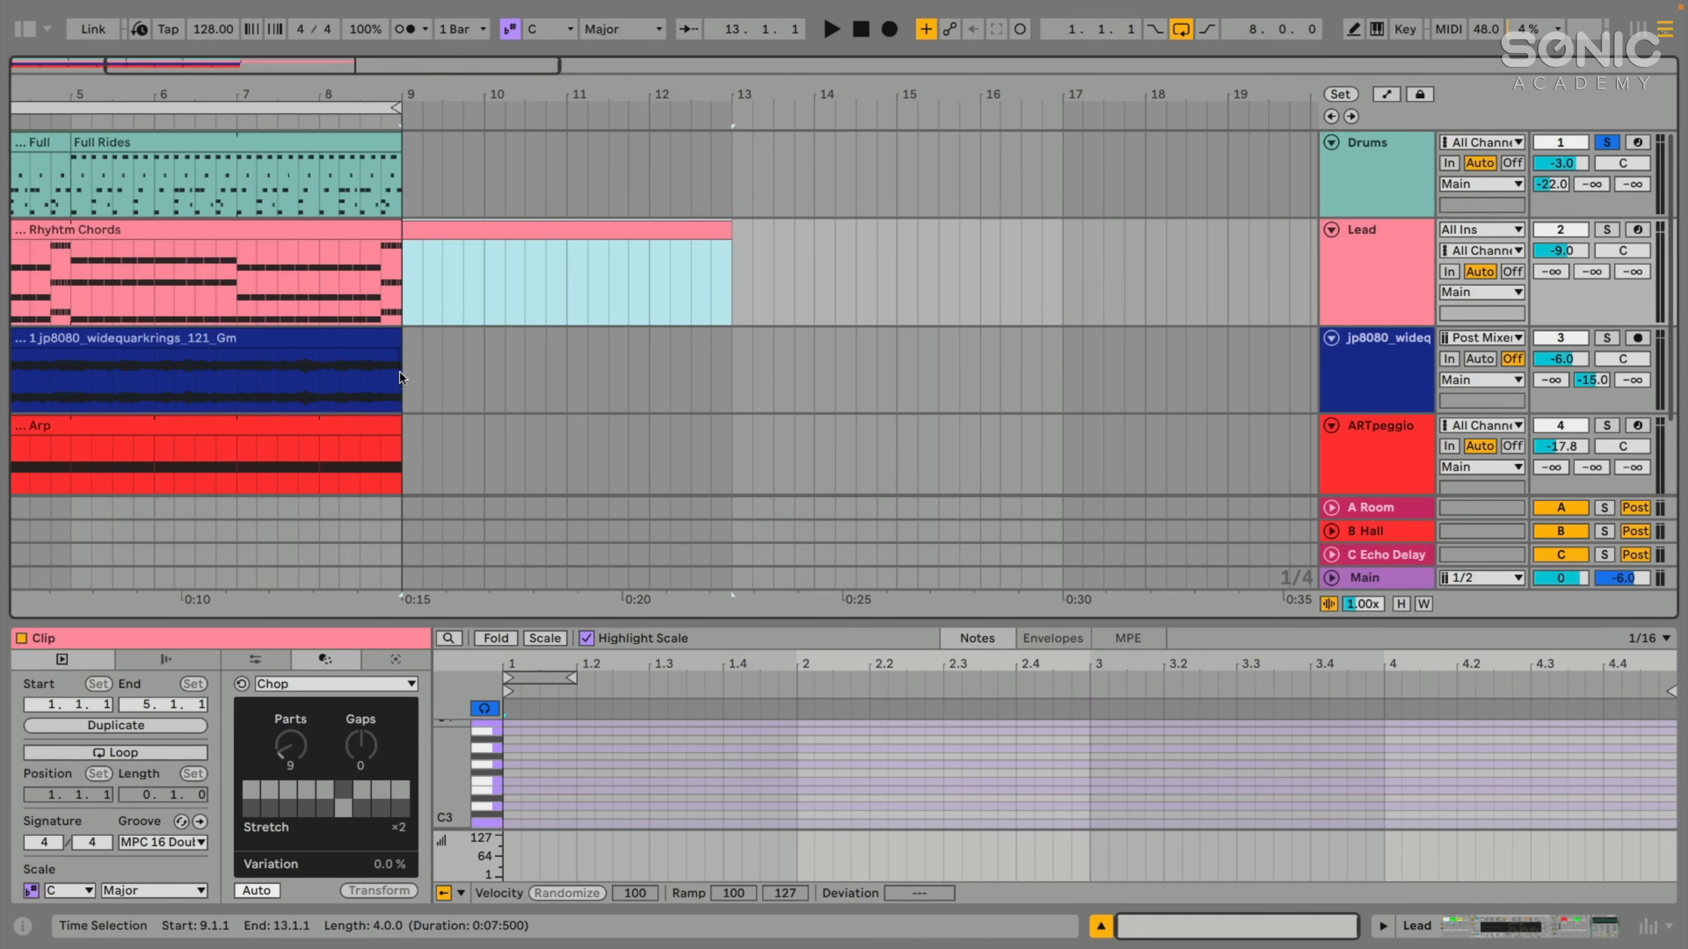
# - Check the groove assigned to the new empty Lead clip, and delete that clip
pyautogui.click(130, 841)
pyautogui.click(130, 841)
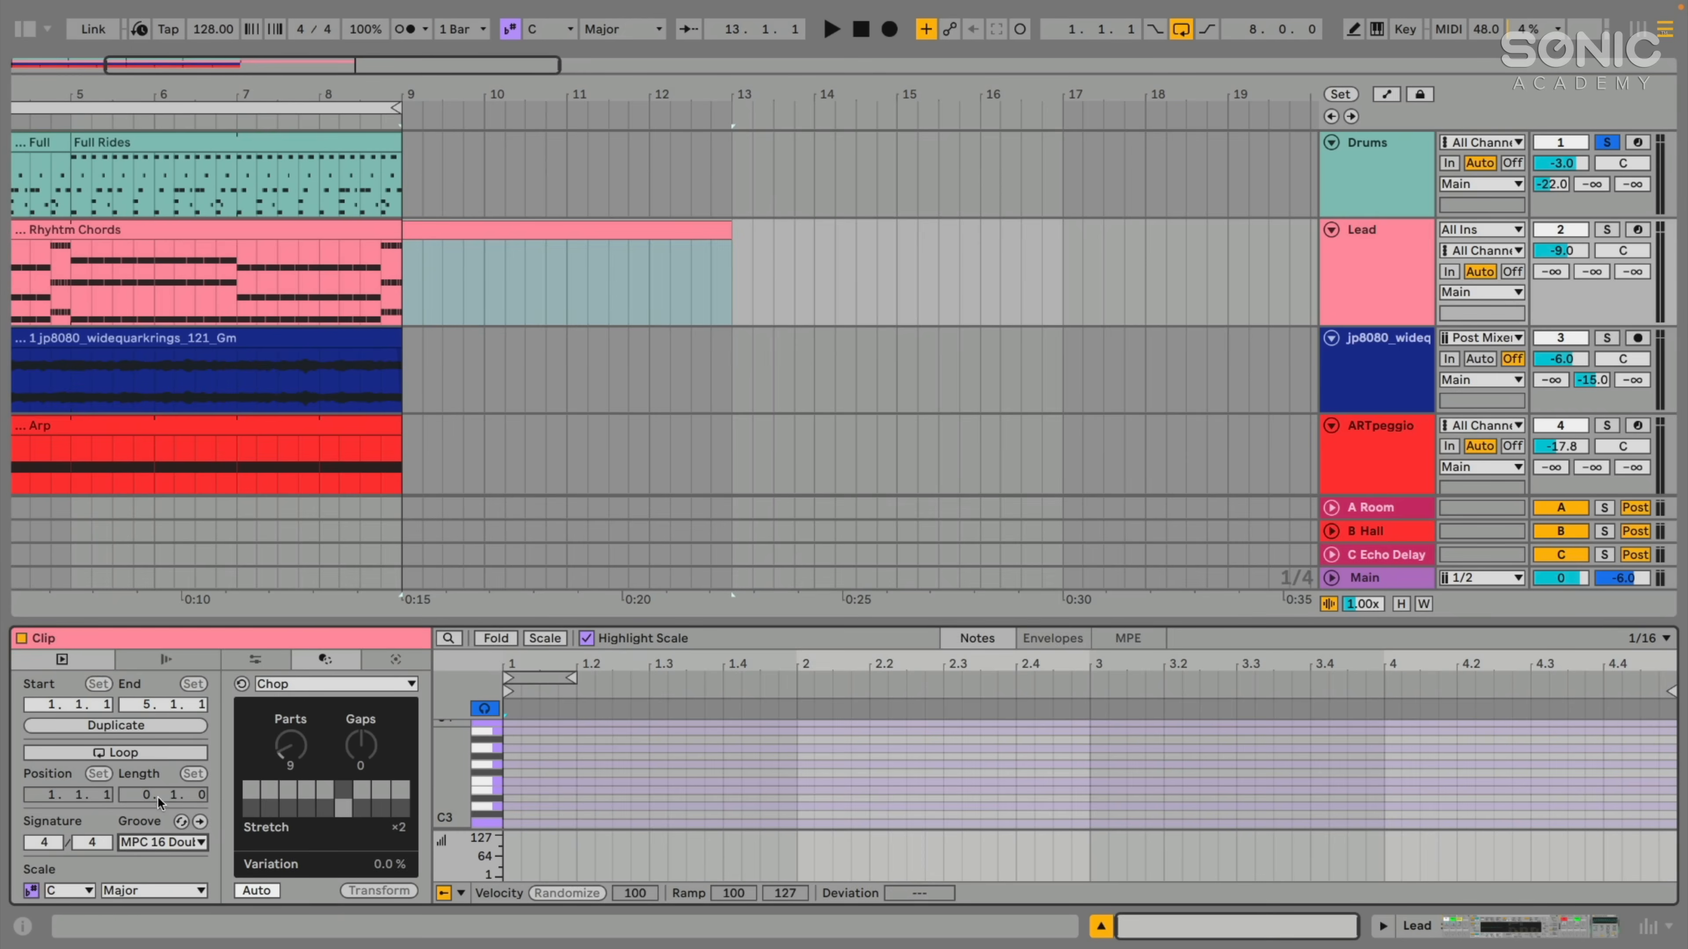
pyautogui.press('Delete')
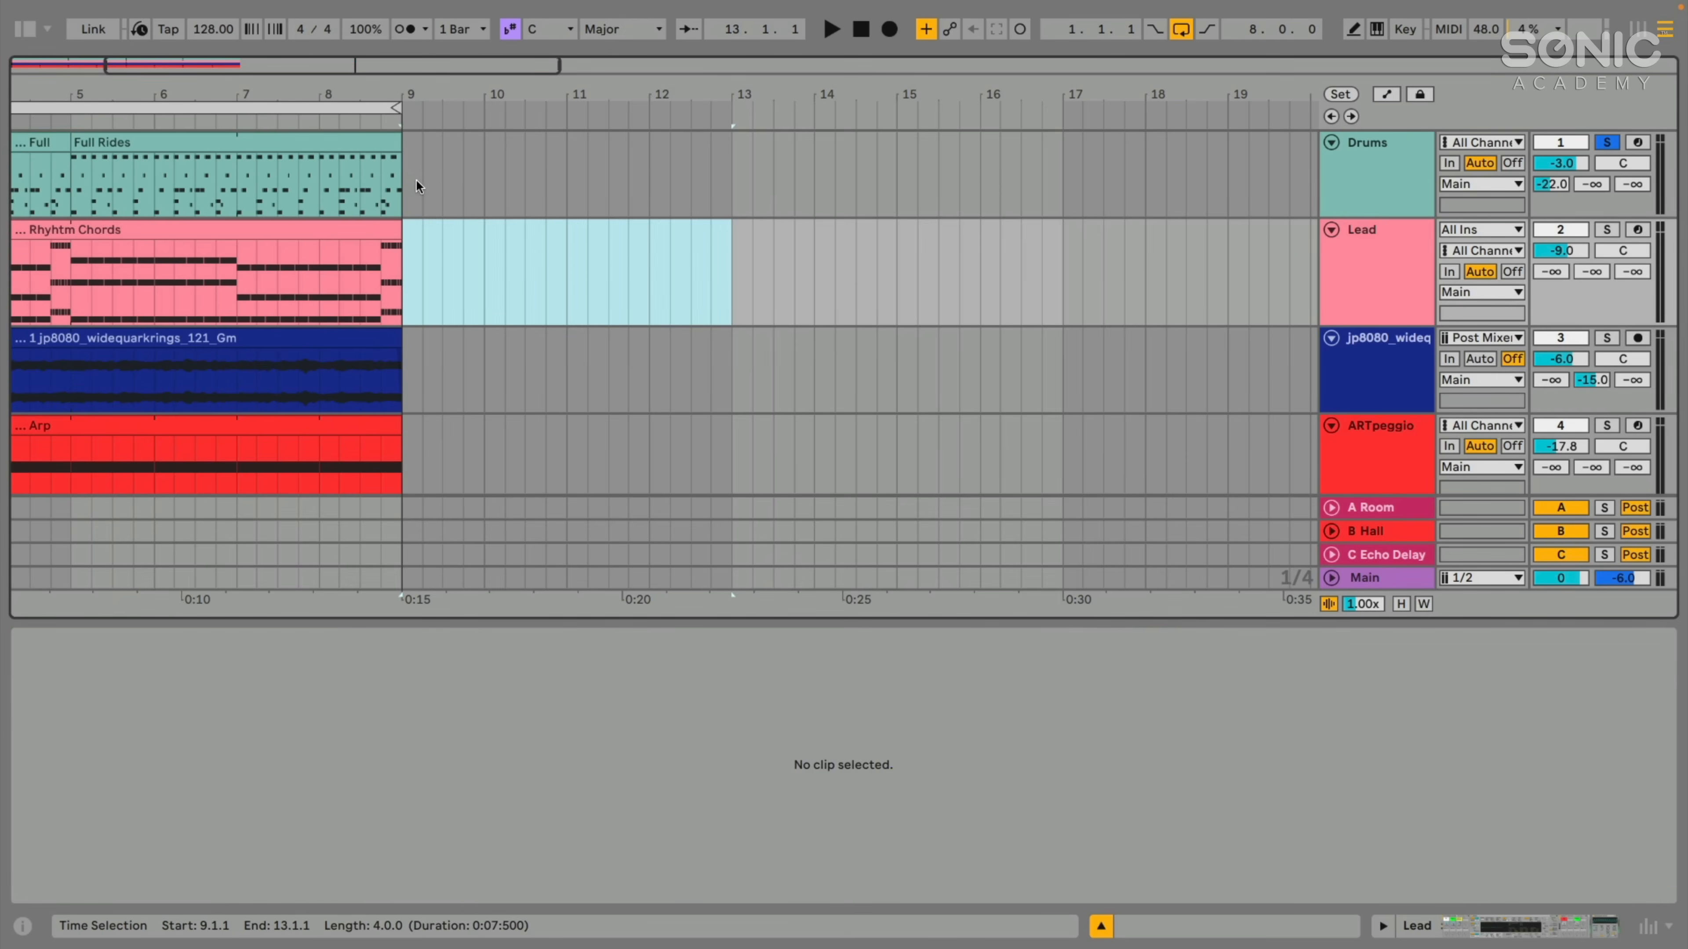
# - Insert an empty one-bar MIDI clip at bar 9 on the Drums track to inspect its groove, and delete it
pyautogui.moveTo(404, 181); pyautogui.dragTo(481, 189)
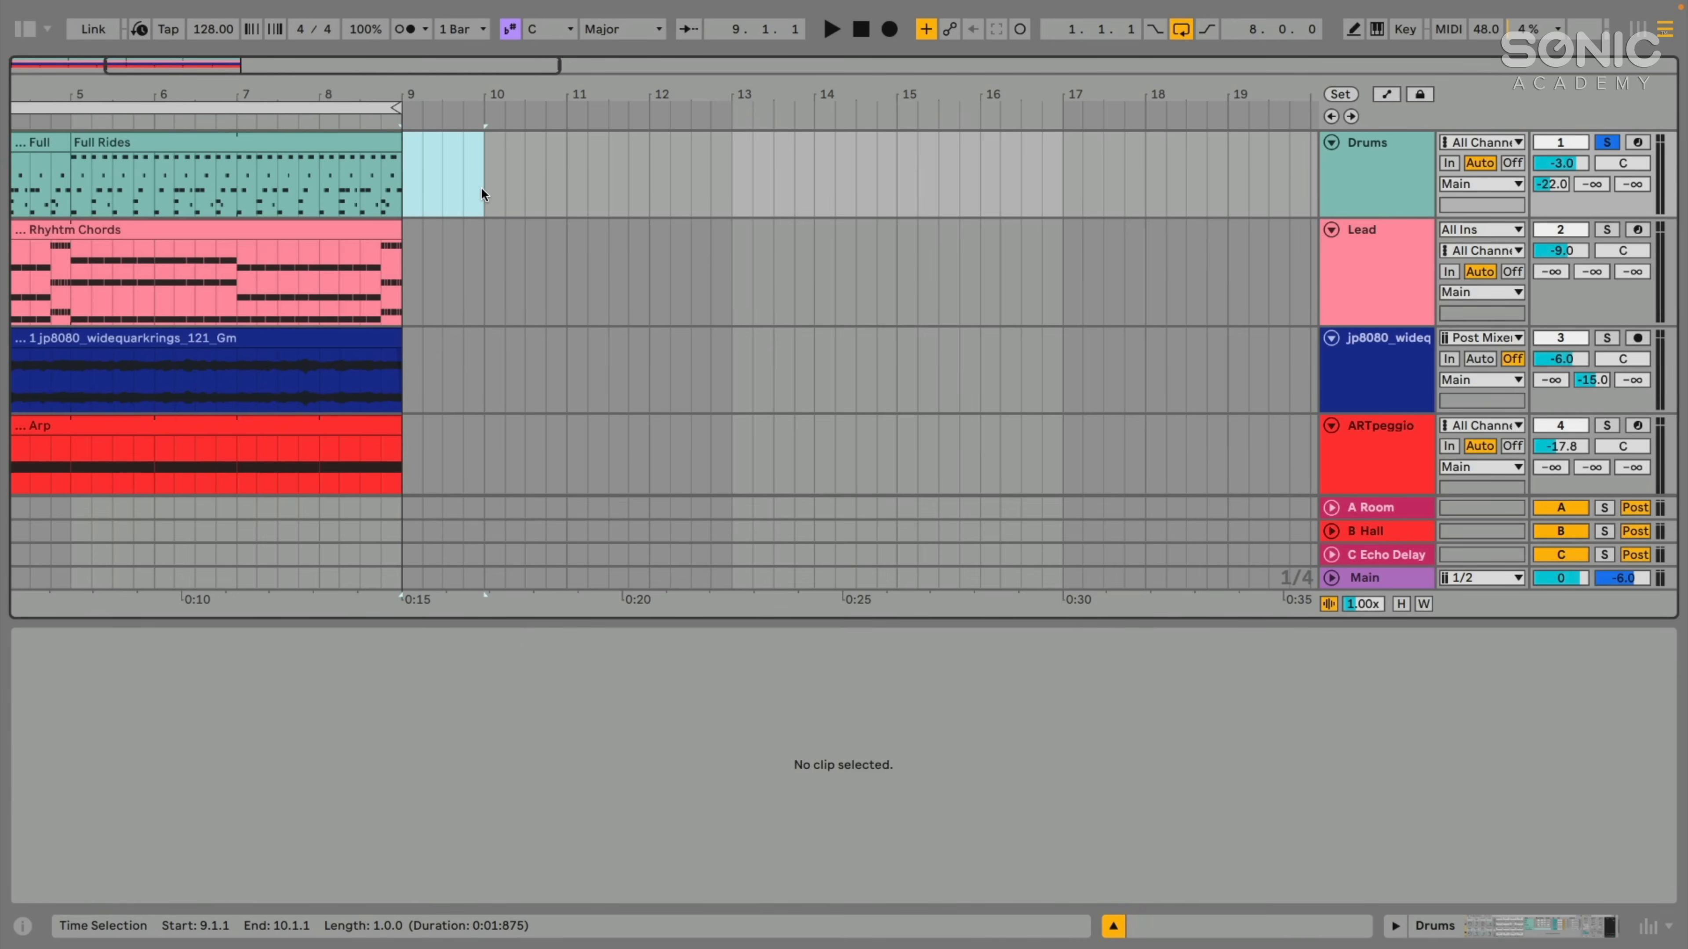
pyautogui.hotkey('ctrl', 'shift', 'm')
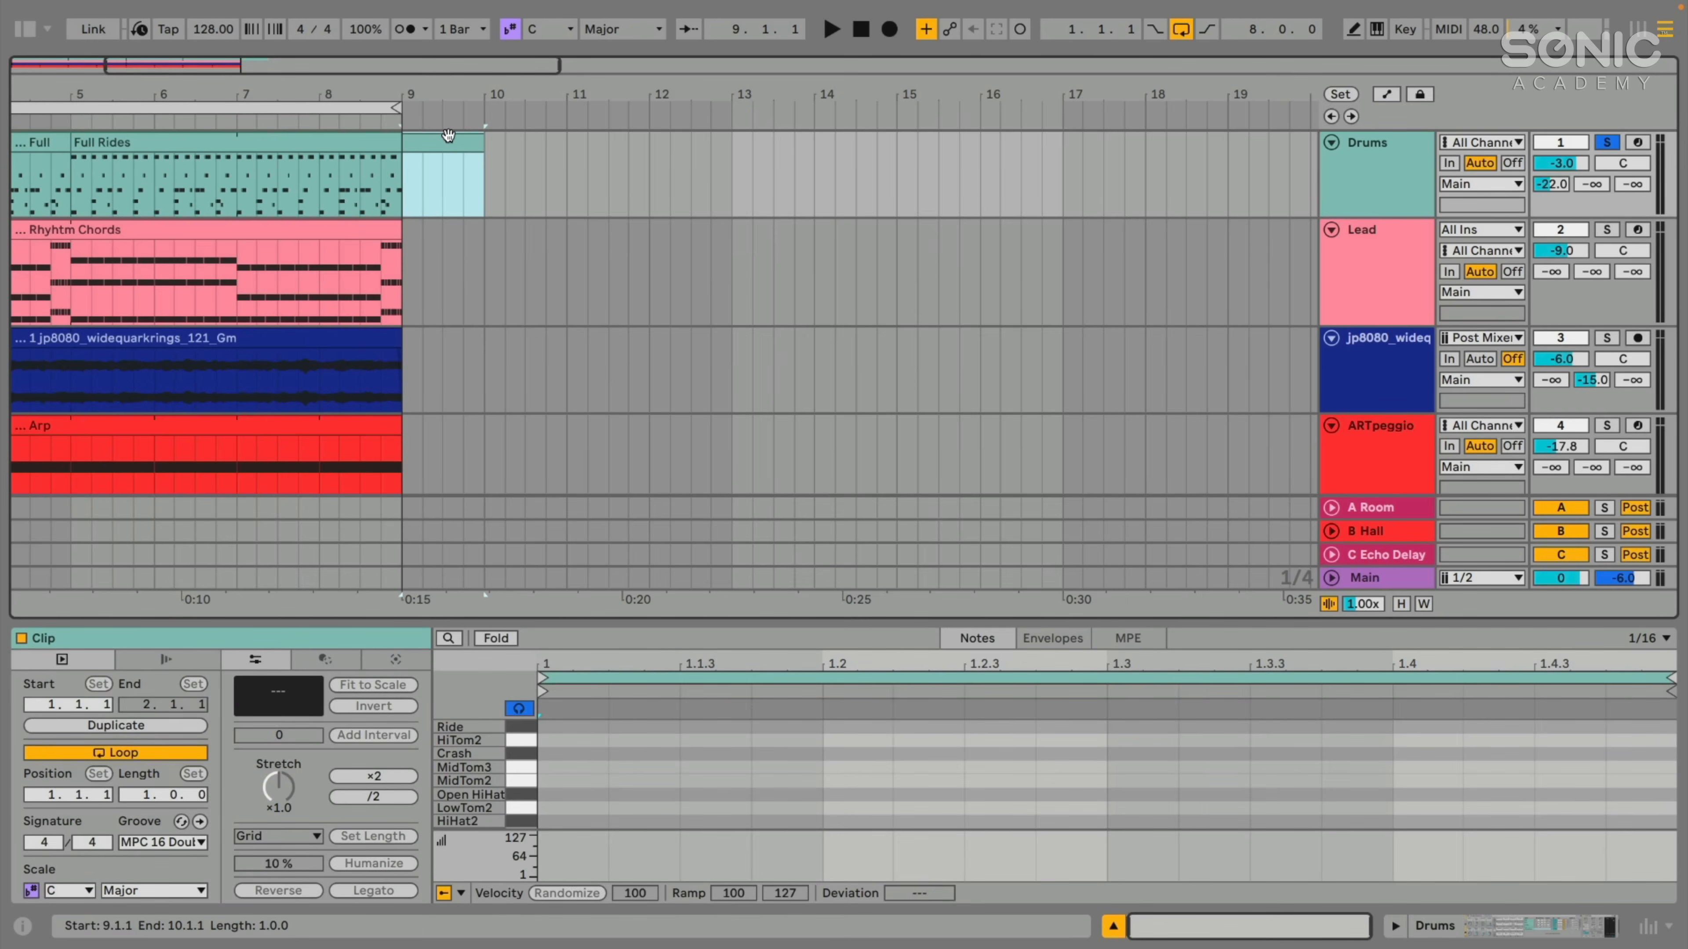
pyautogui.press('Delete')
# - Compare the Rhyhtm Chords and Full No OHH clips, select the global groove amount, and play the soloed drums
pyautogui.hscroll(-8, 373, 159)
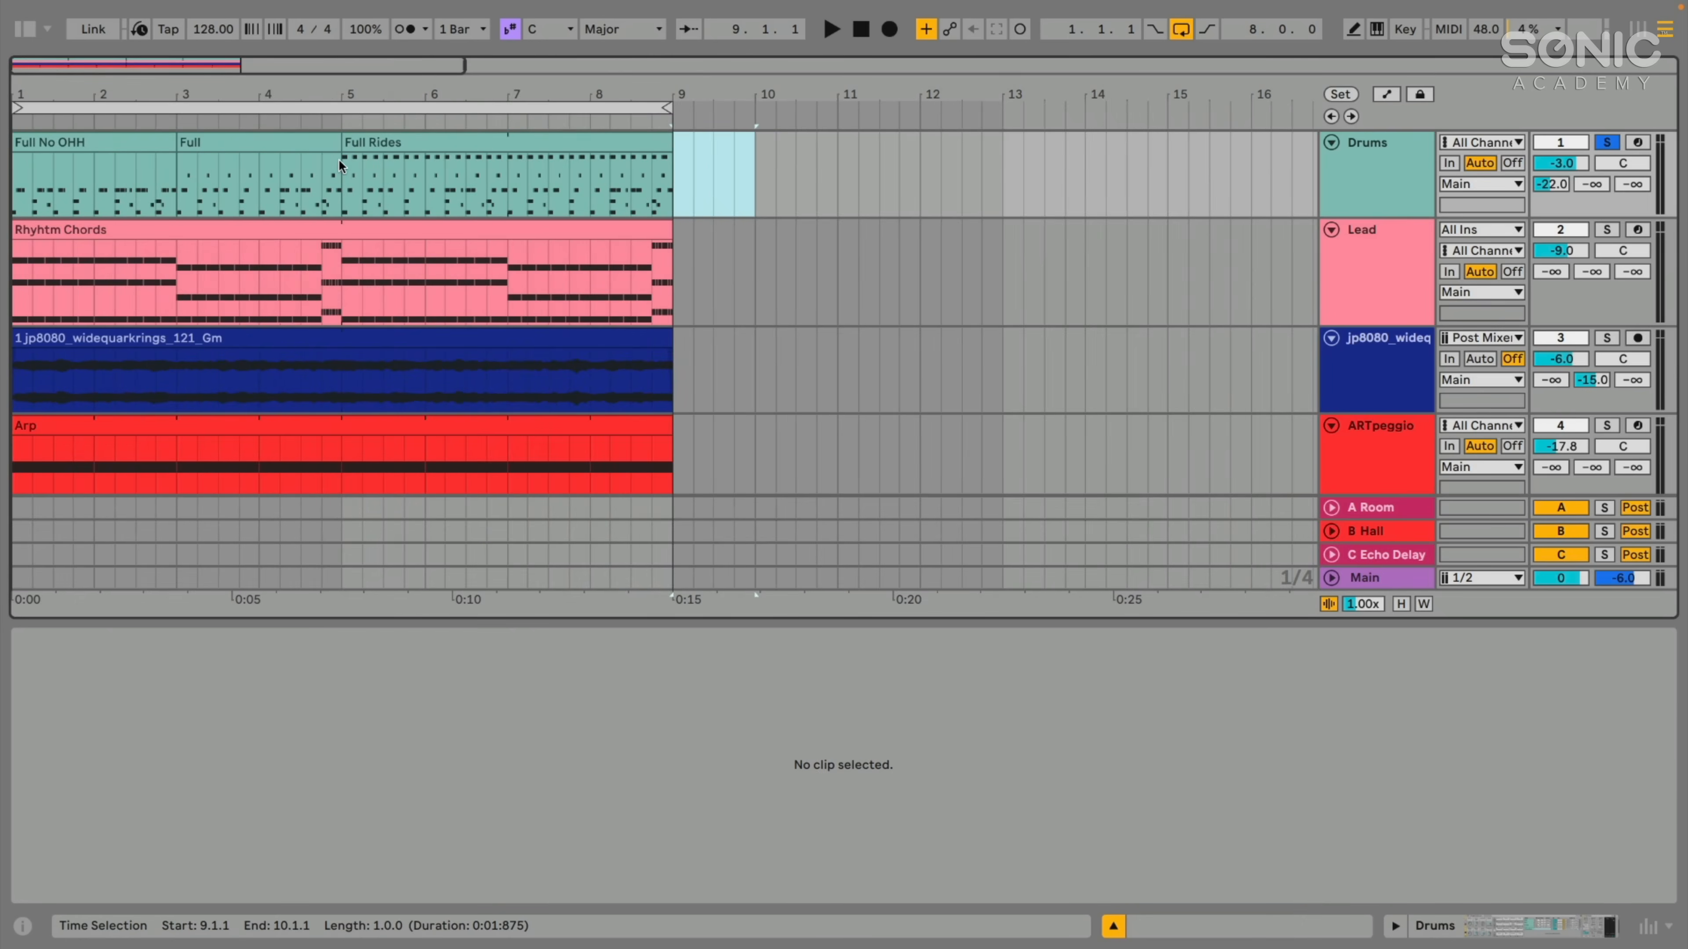
pyautogui.click(212, 230)
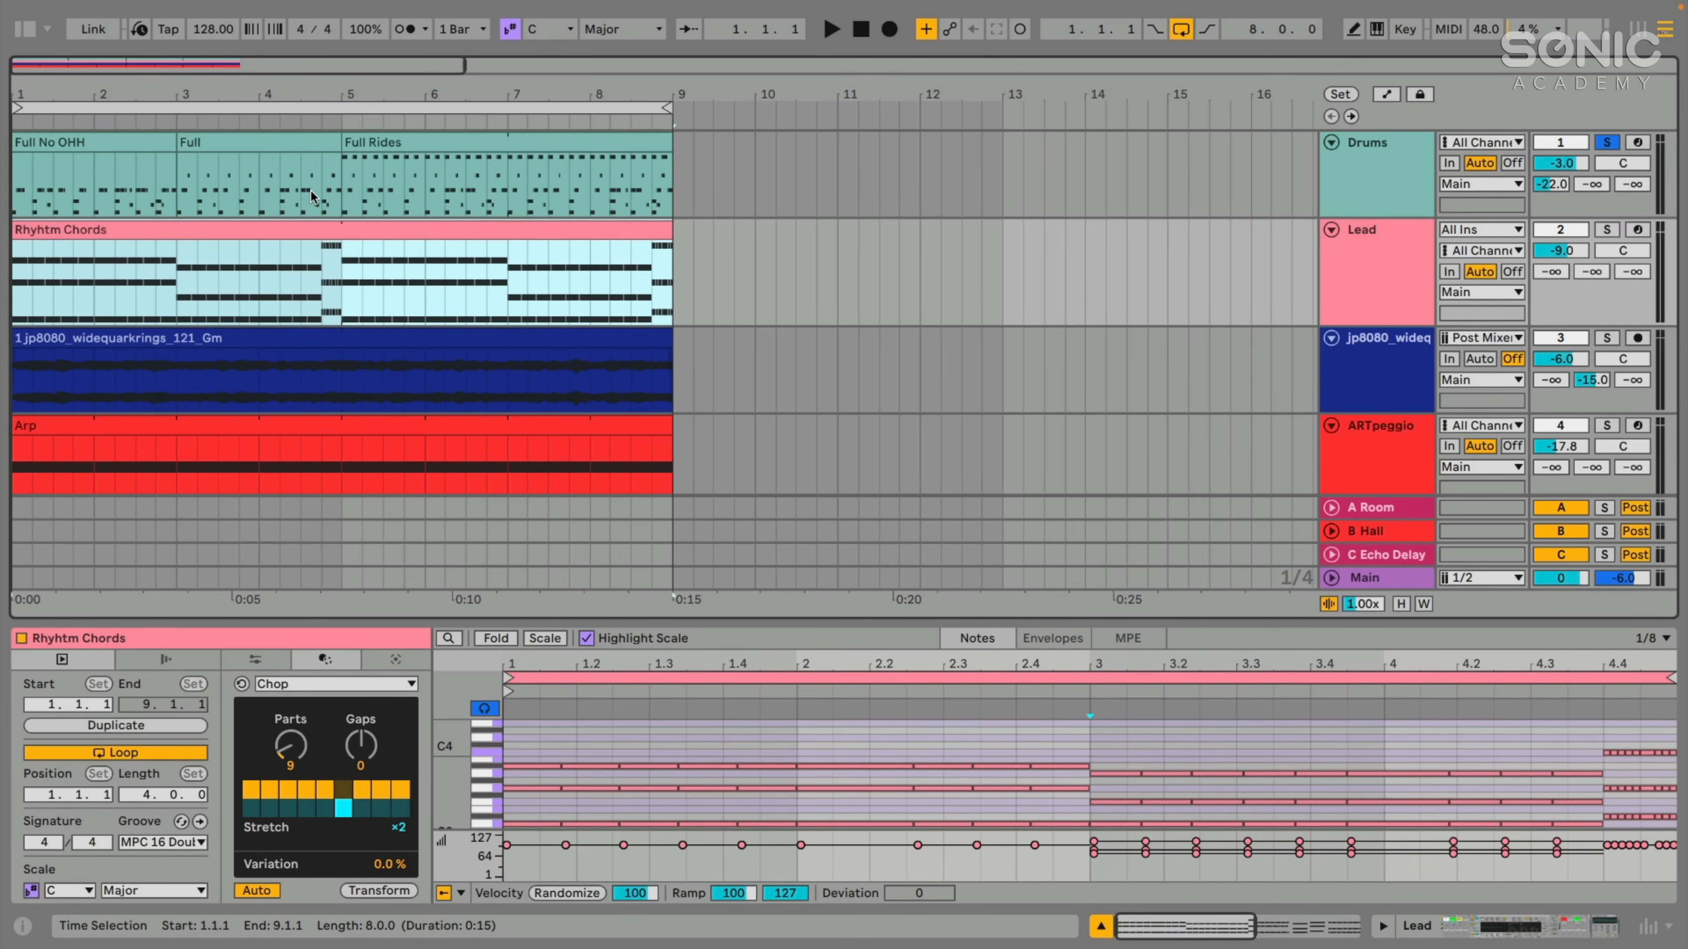
pyautogui.click(116, 143)
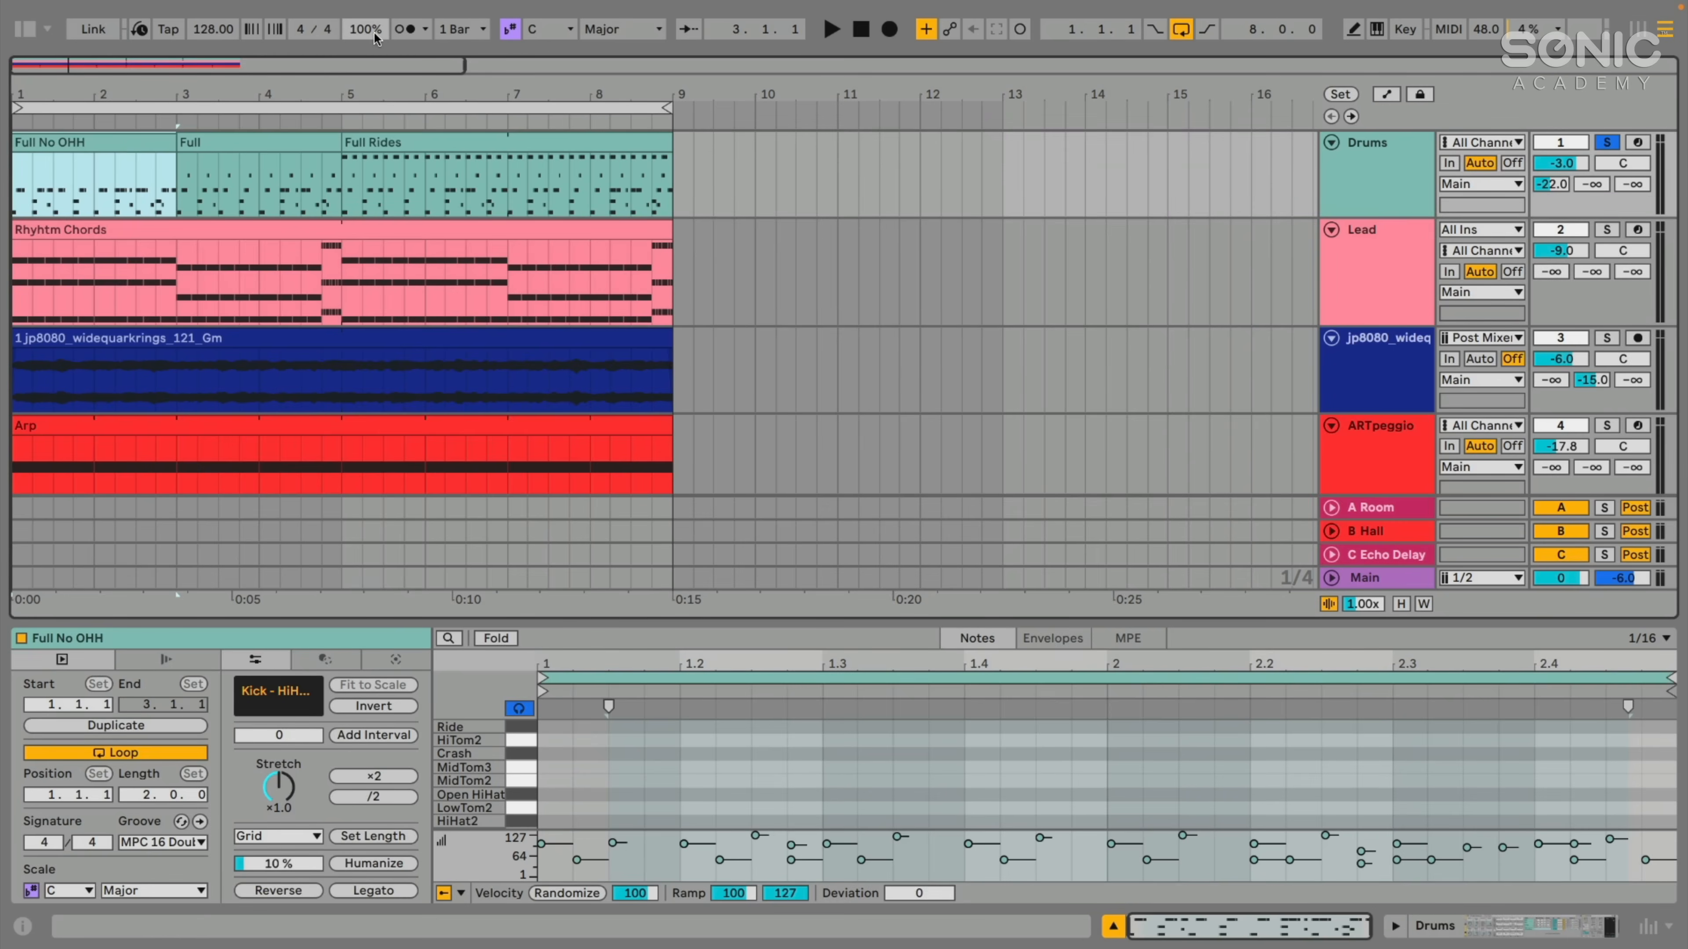
pyautogui.click(374, 32)
pyautogui.press('space')
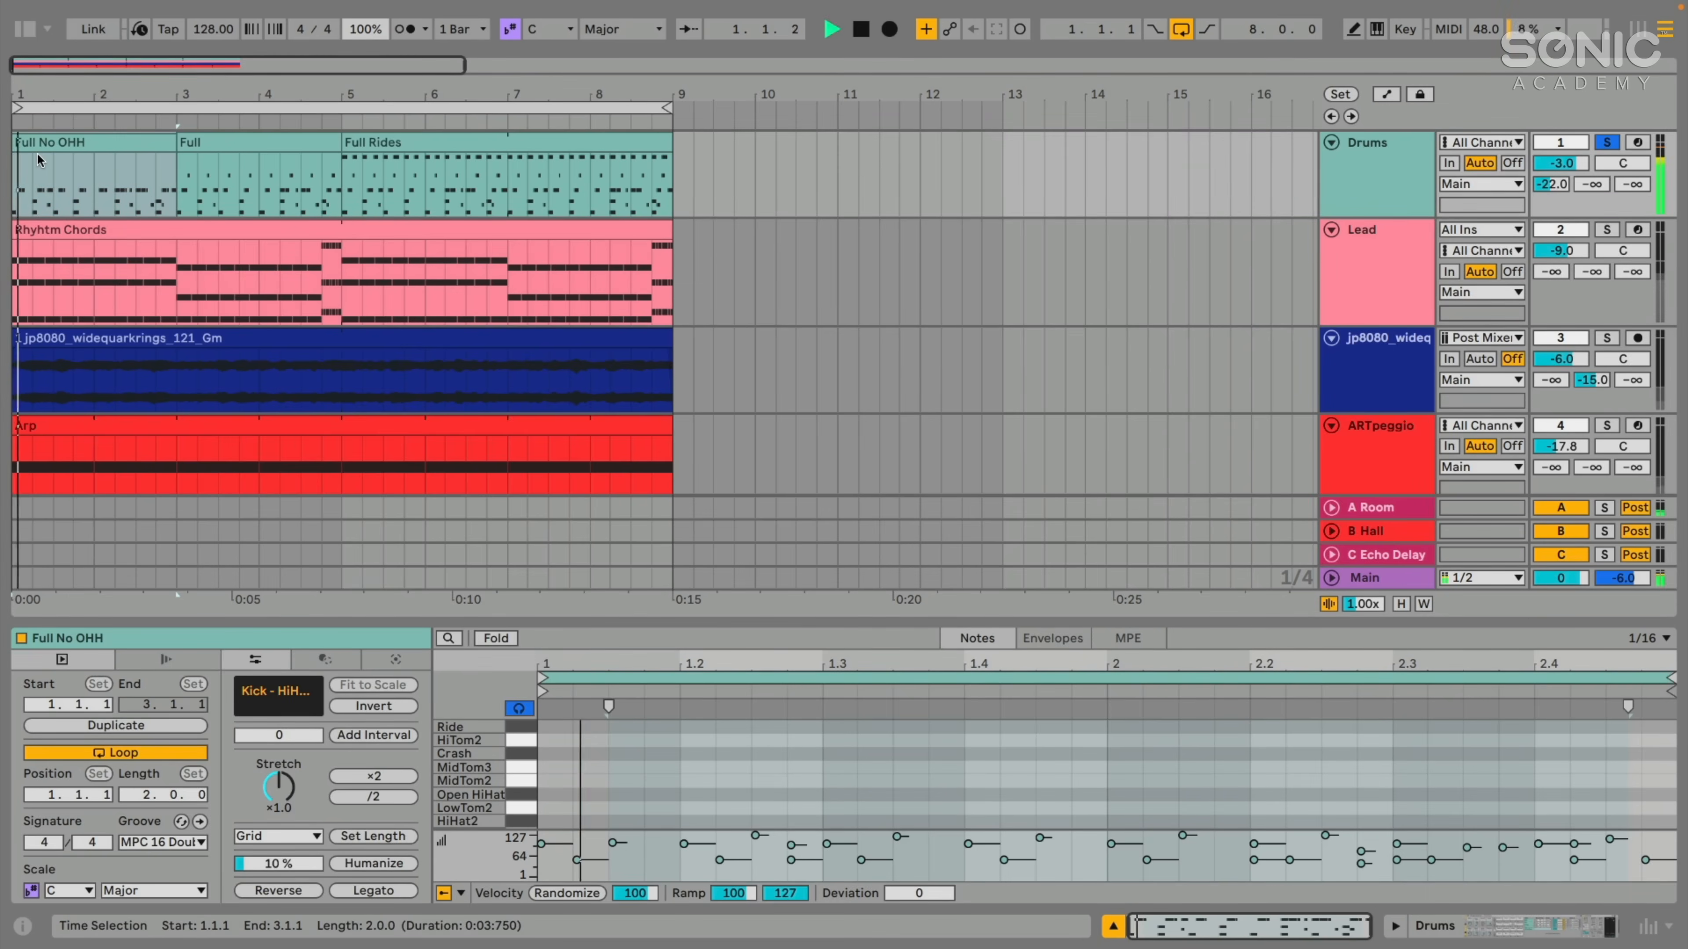
# - Solo the Lead track together with the Drums and play the Rhyhtm Chords clip from the start
pyautogui.click(123, 256)
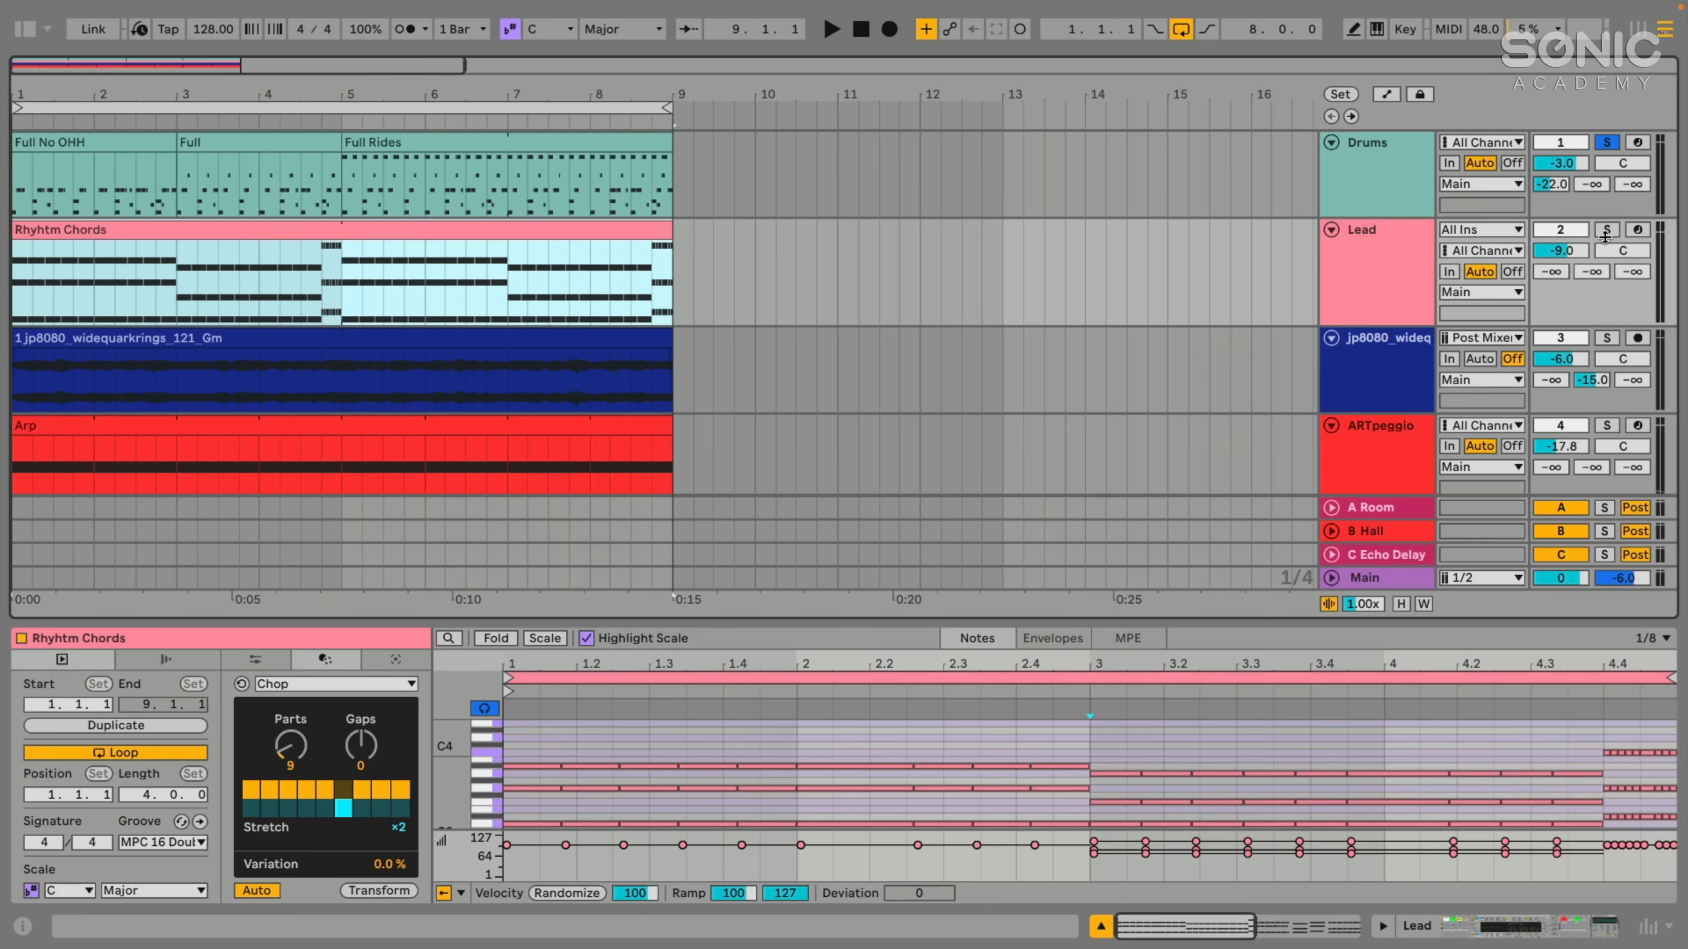
pyautogui.click(1604, 236)
pyautogui.press('space')
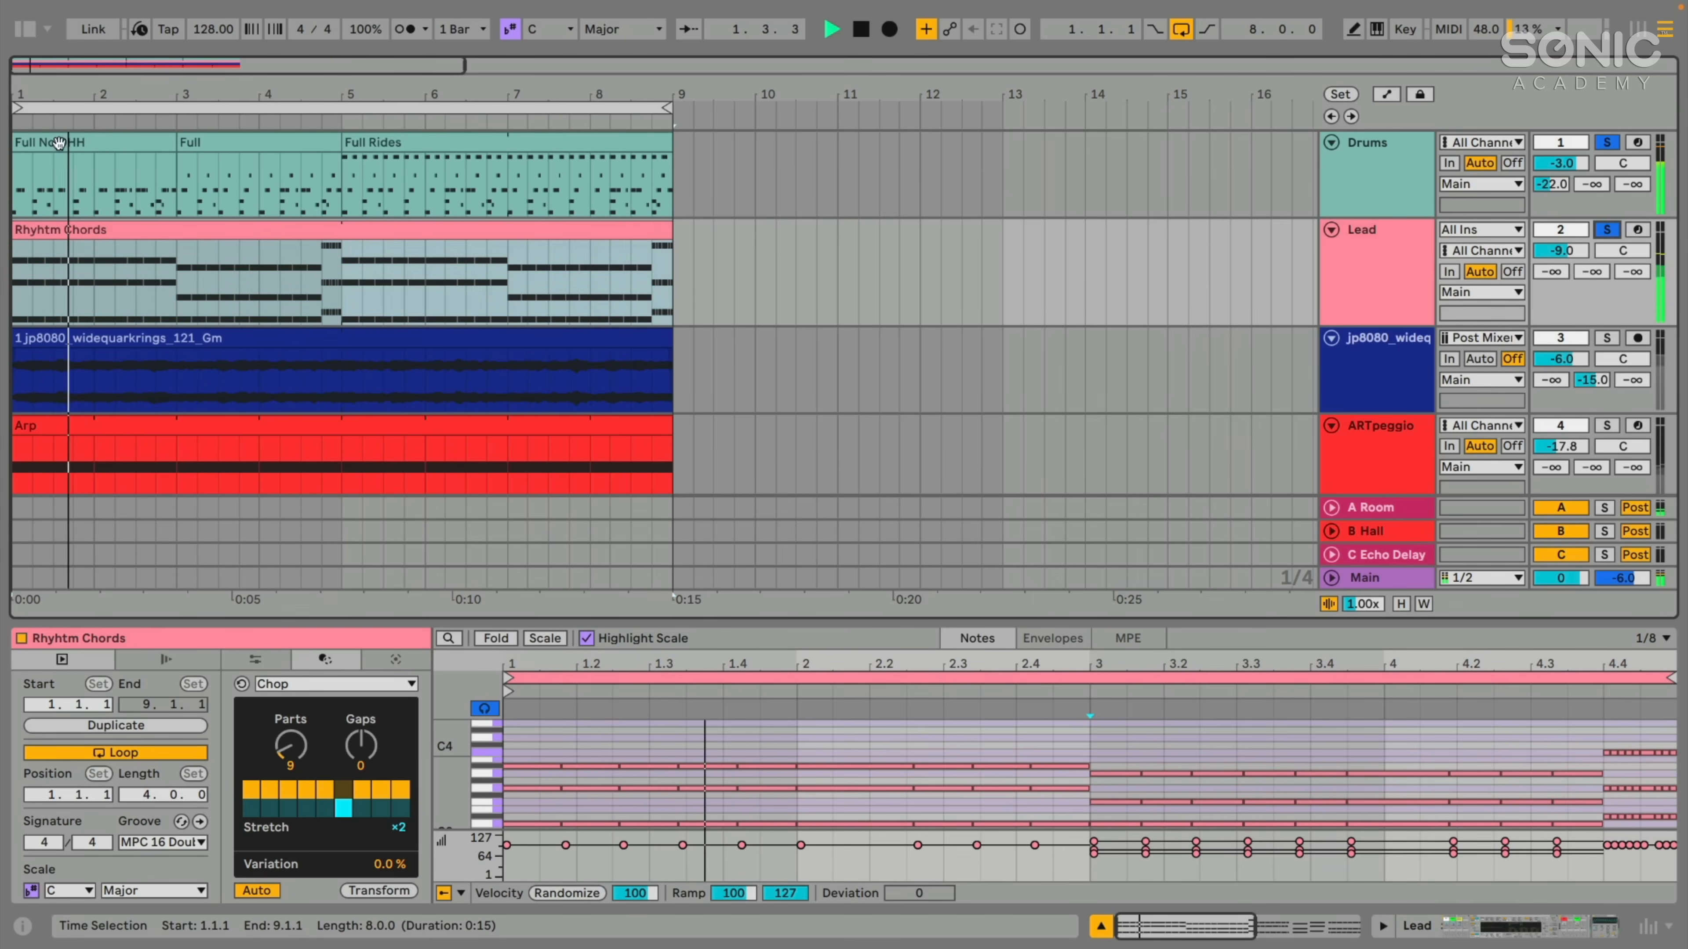
pyautogui.moveTo(59, 95); pyautogui.dragTo(59, 110)
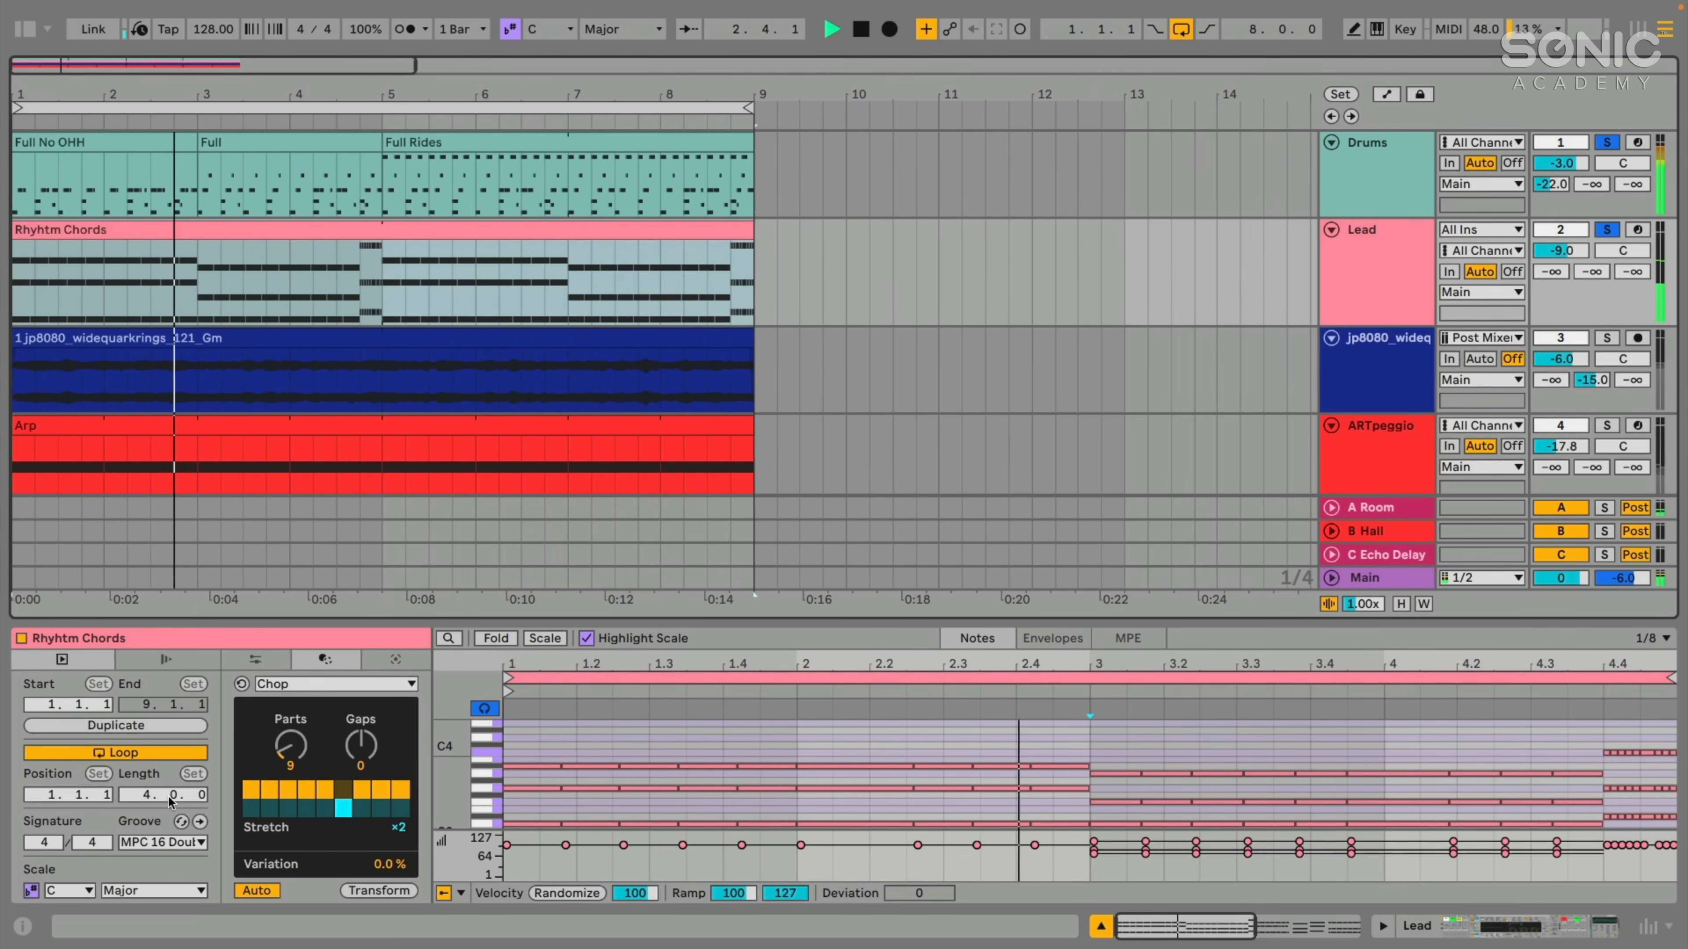
pyautogui.scroll(-3, 1218, 799)
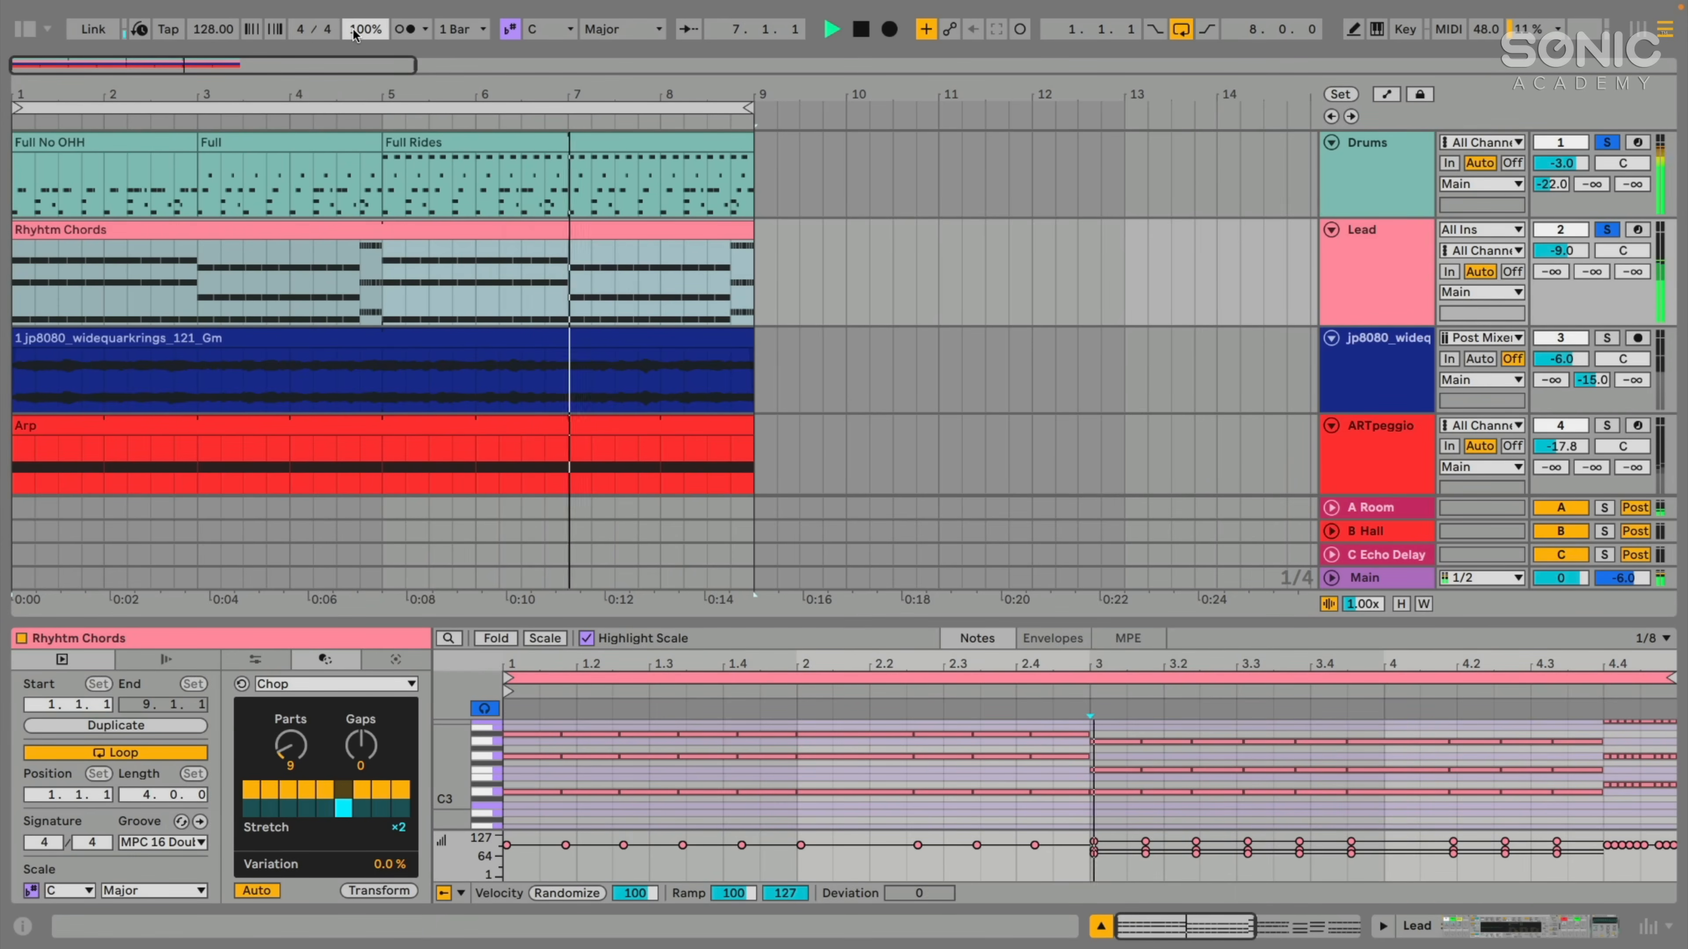
# - Show the Groove Pool beside the arrangement and lower the global groove amount to 67% during playback
pyautogui.click(200, 822)
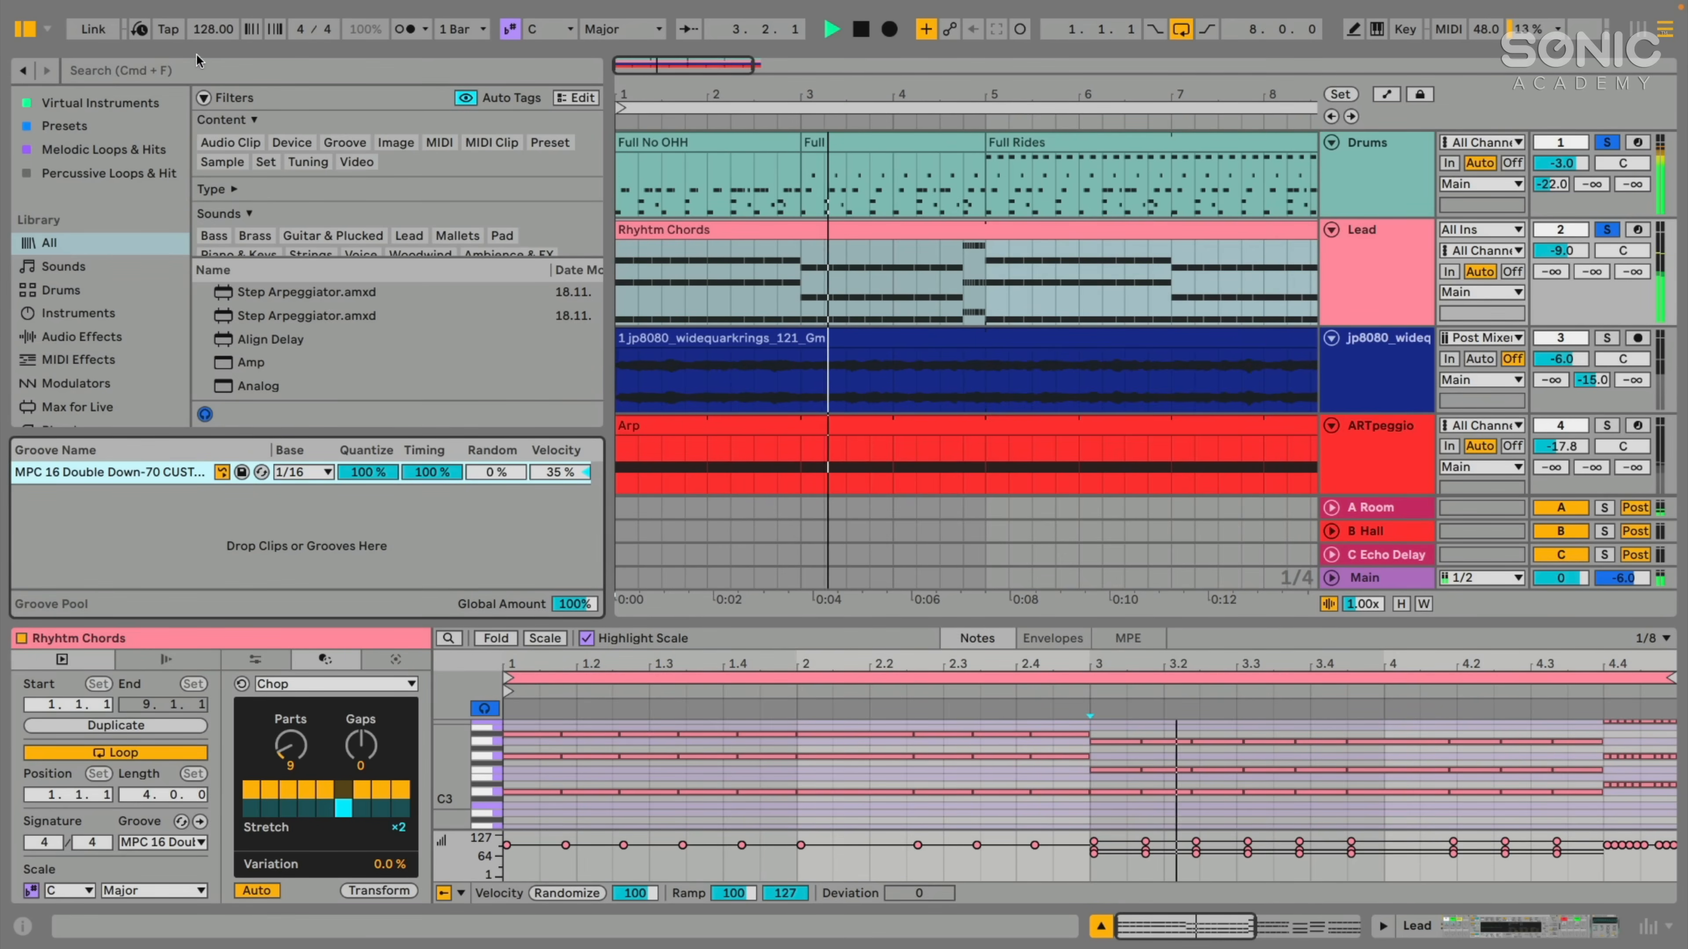
pyautogui.click(211, 33)
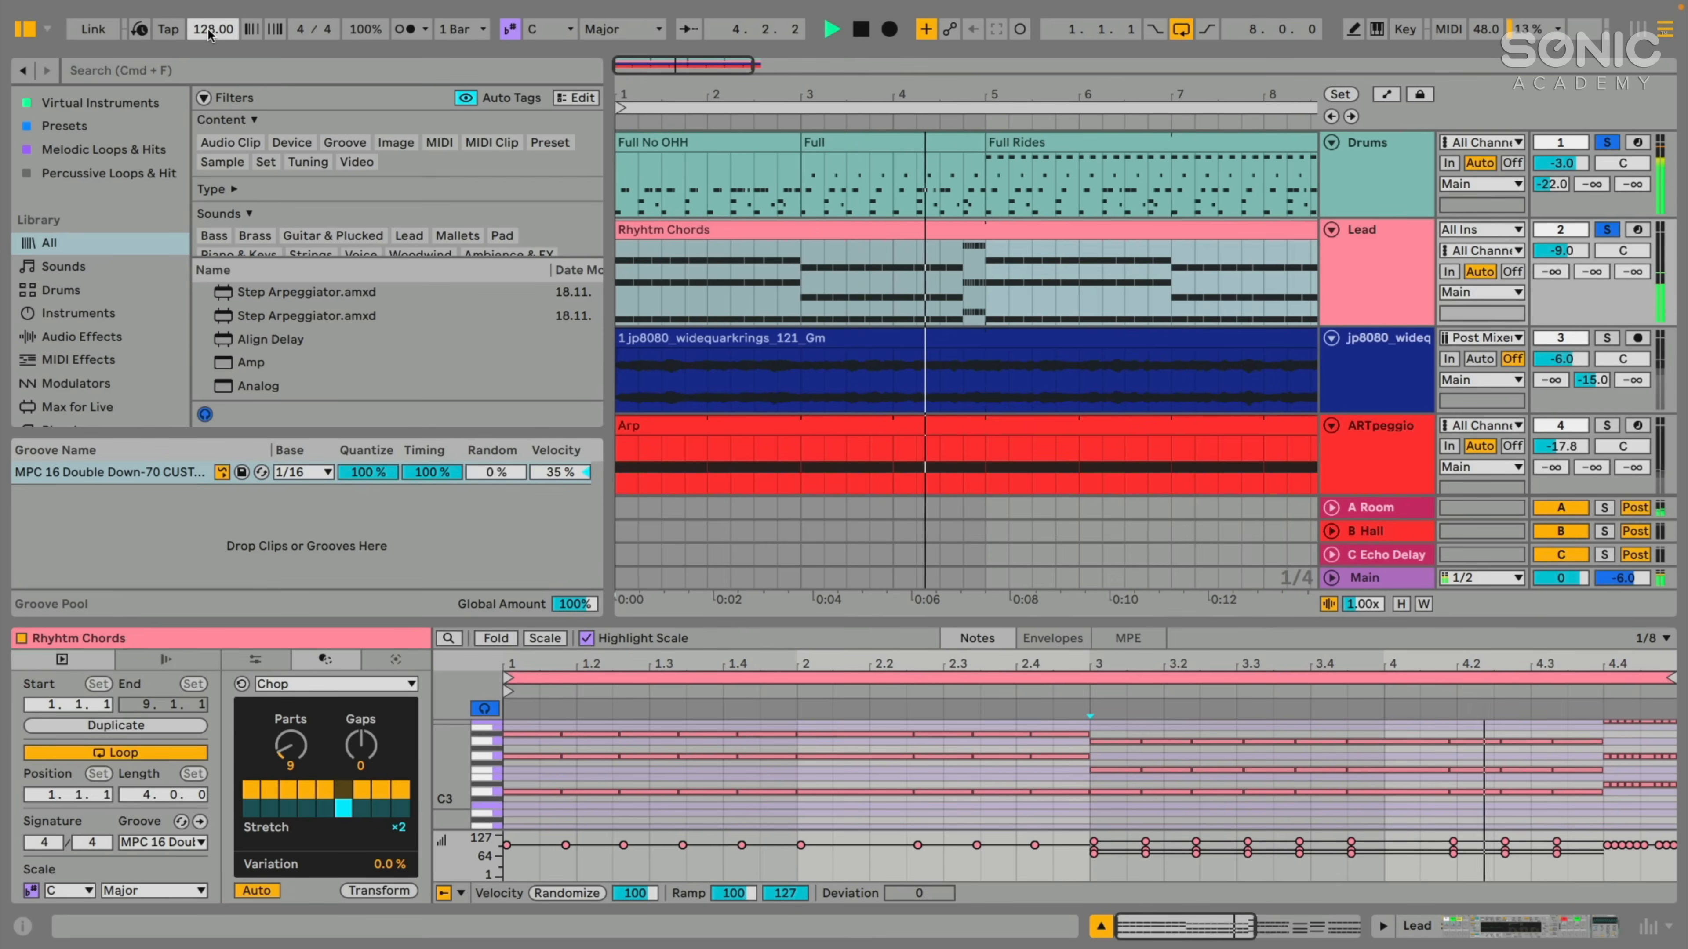
pyautogui.click(363, 33)
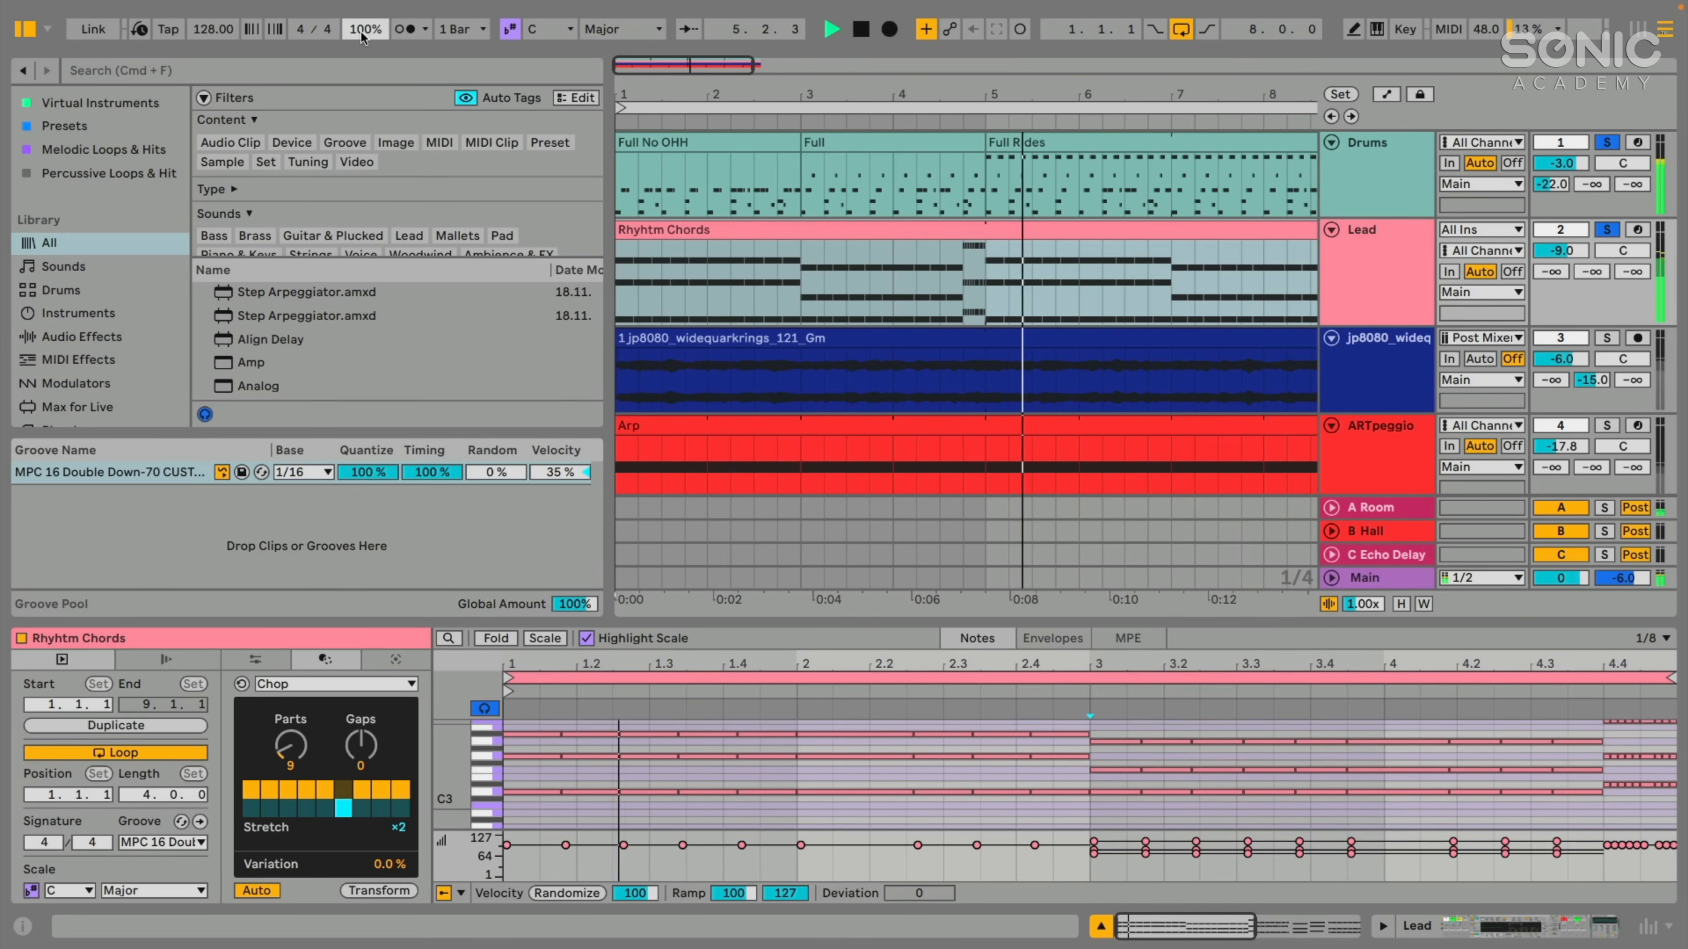
pyautogui.moveTo(362, 37); pyautogui.dragTo(362, 81)
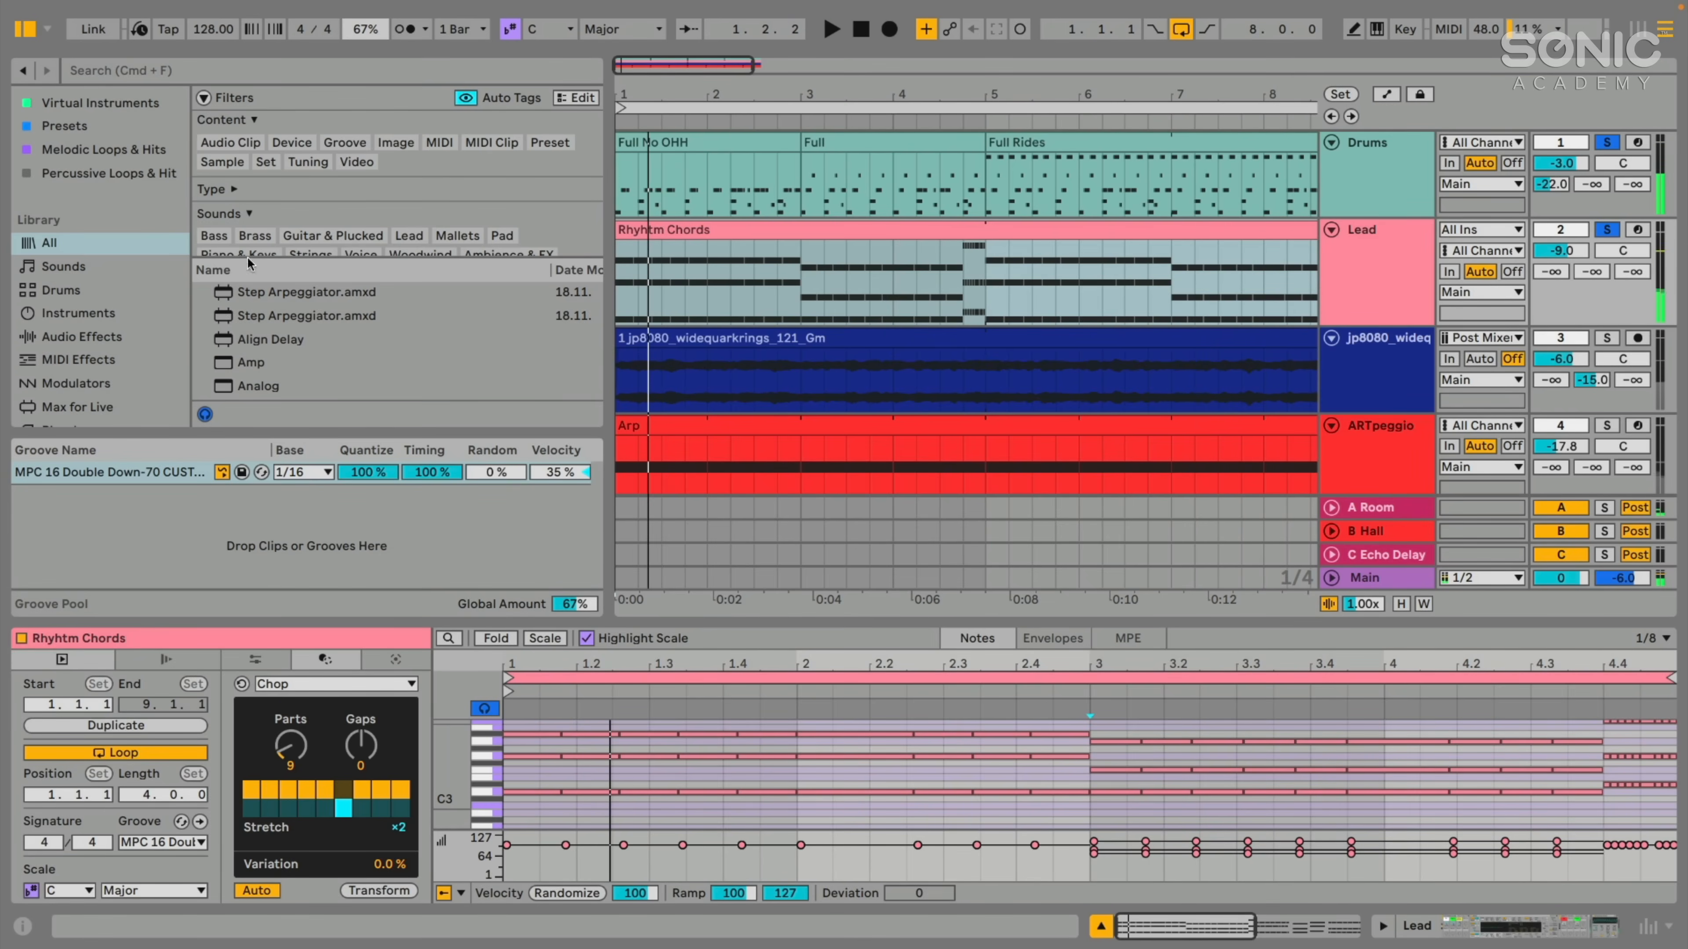
pyautogui.click(96, 530)
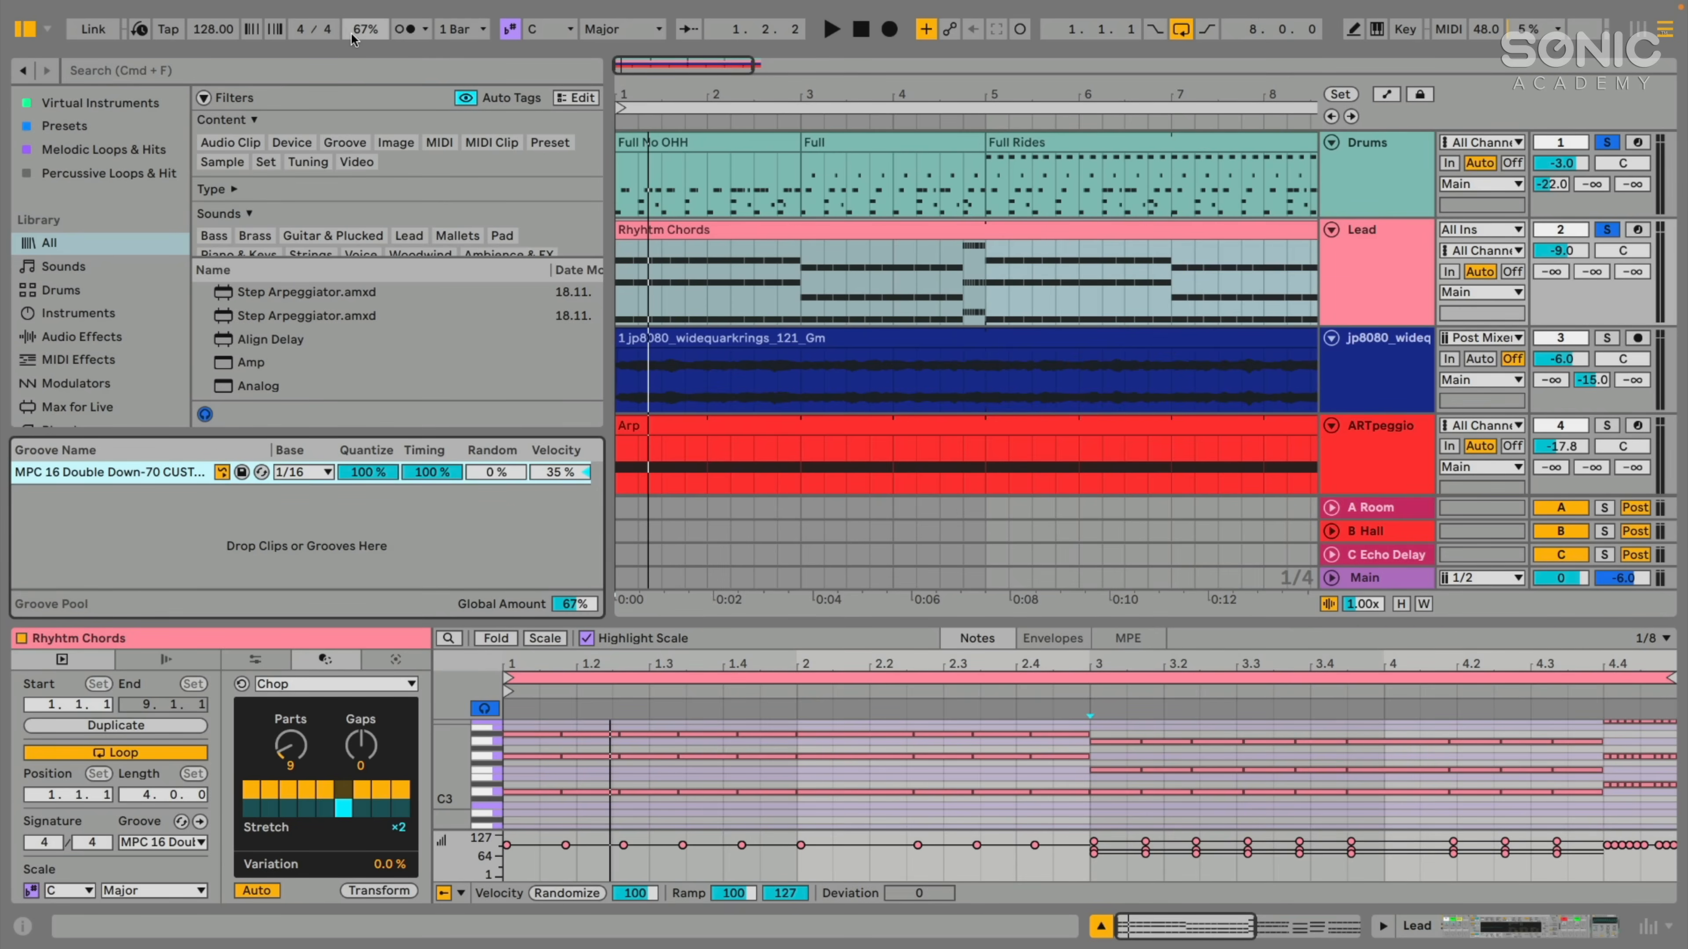
# - Raise the global groove amount to 130% and play the soloed Drums and Lead tracks
pyautogui.moveTo(356, 36); pyautogui.dragTo(365, 27)
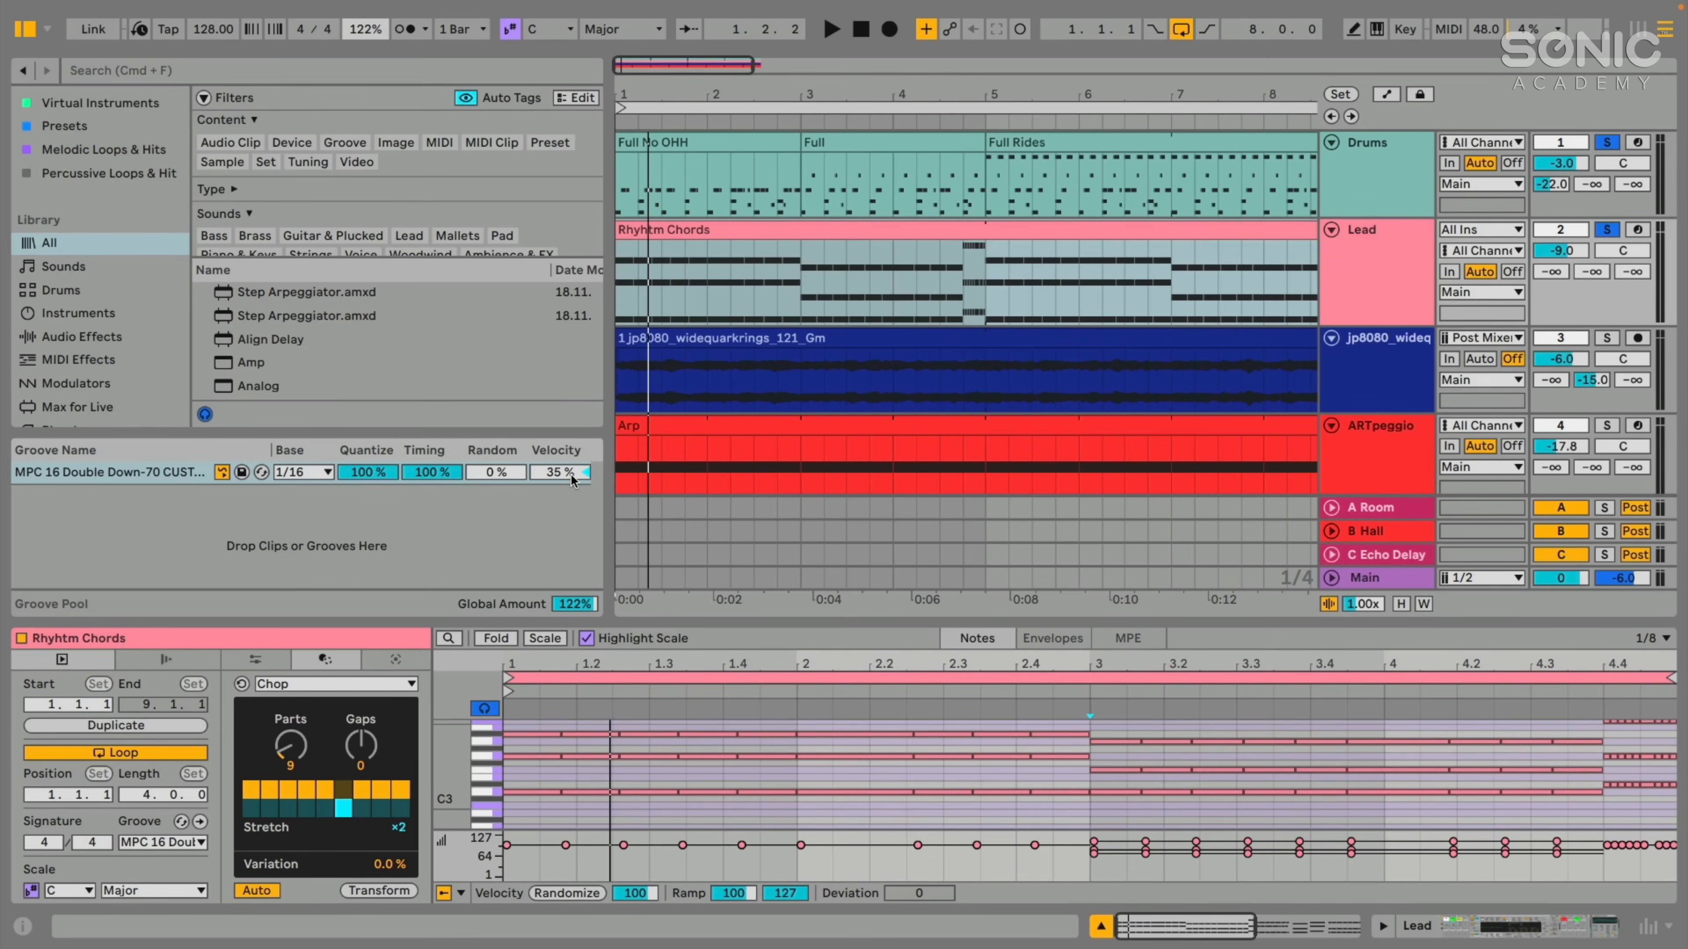
pyautogui.moveTo(370, 28); pyautogui.dragTo(370, 23)
pyautogui.press('space')
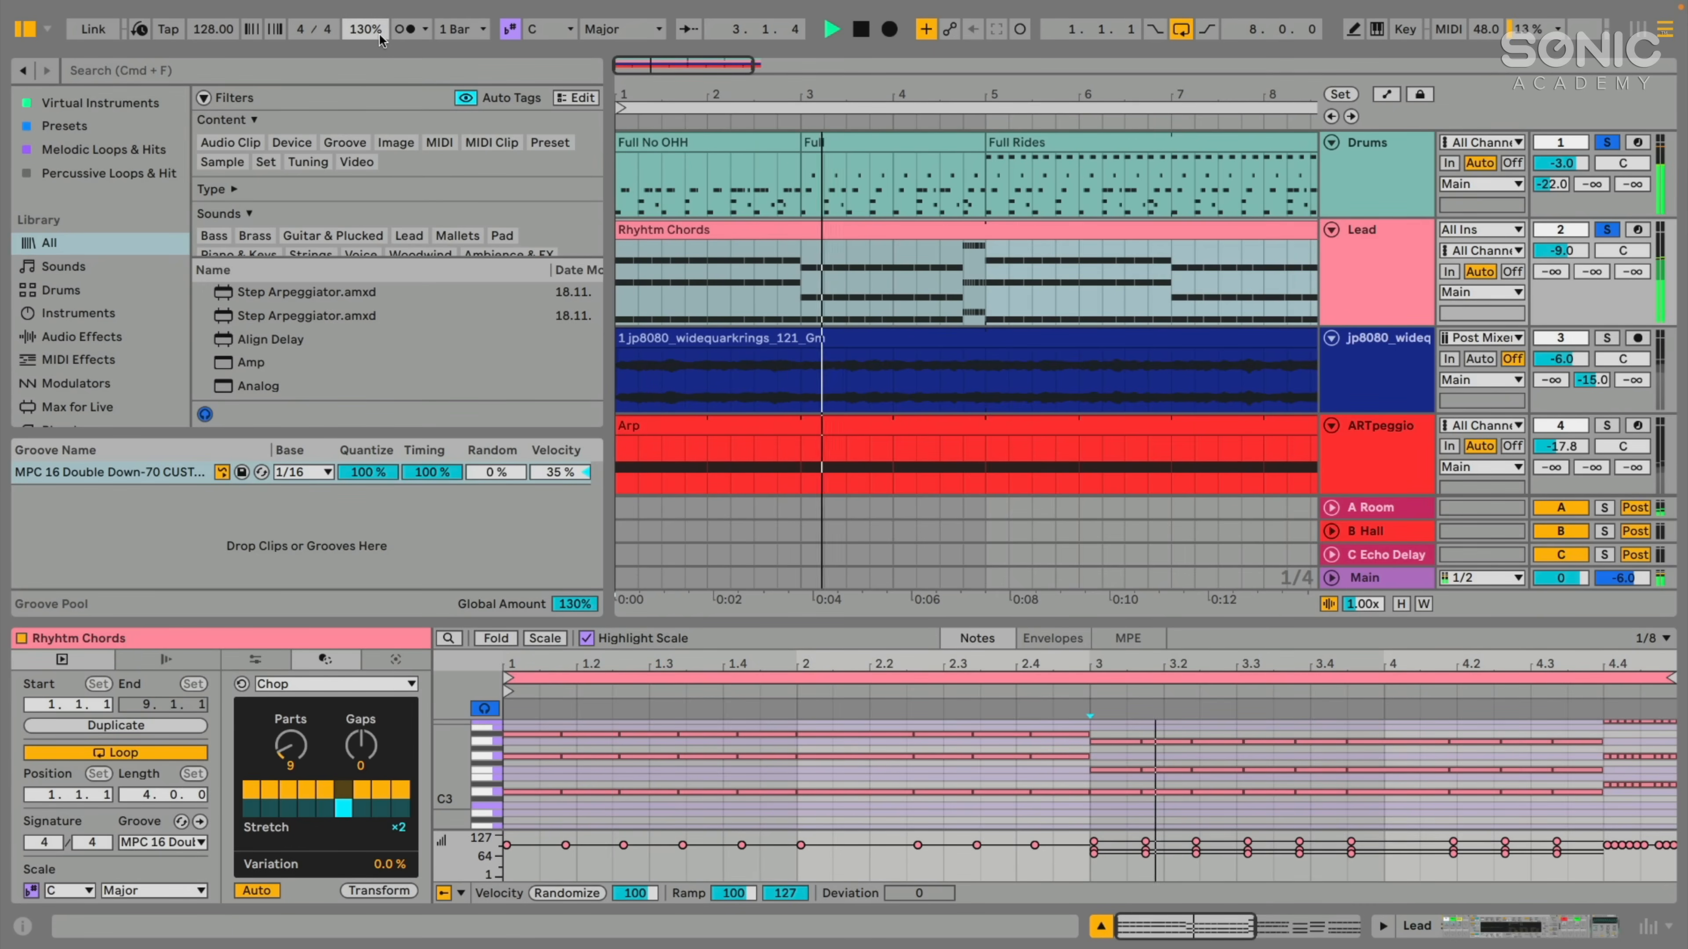
# - Set the global groove amount to 100% and narrow the browser area to widen the arrangement
pyautogui.moveTo(365, 29); pyautogui.dragTo(364, 45)
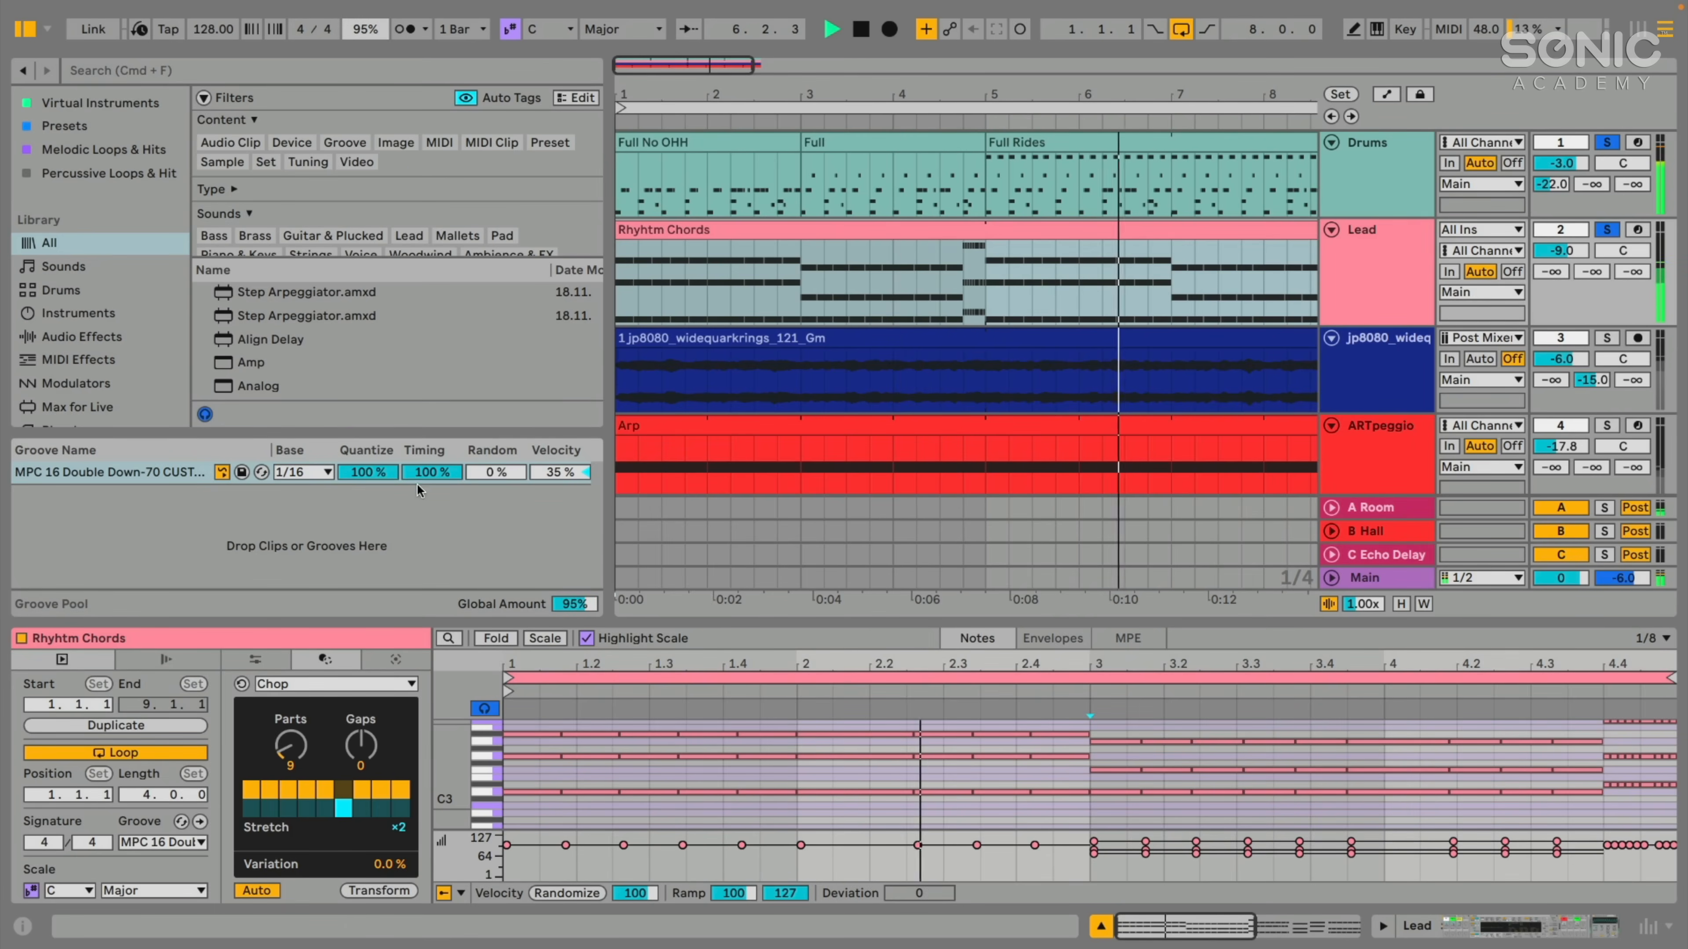
pyautogui.click(361, 36)
pyautogui.write('100')
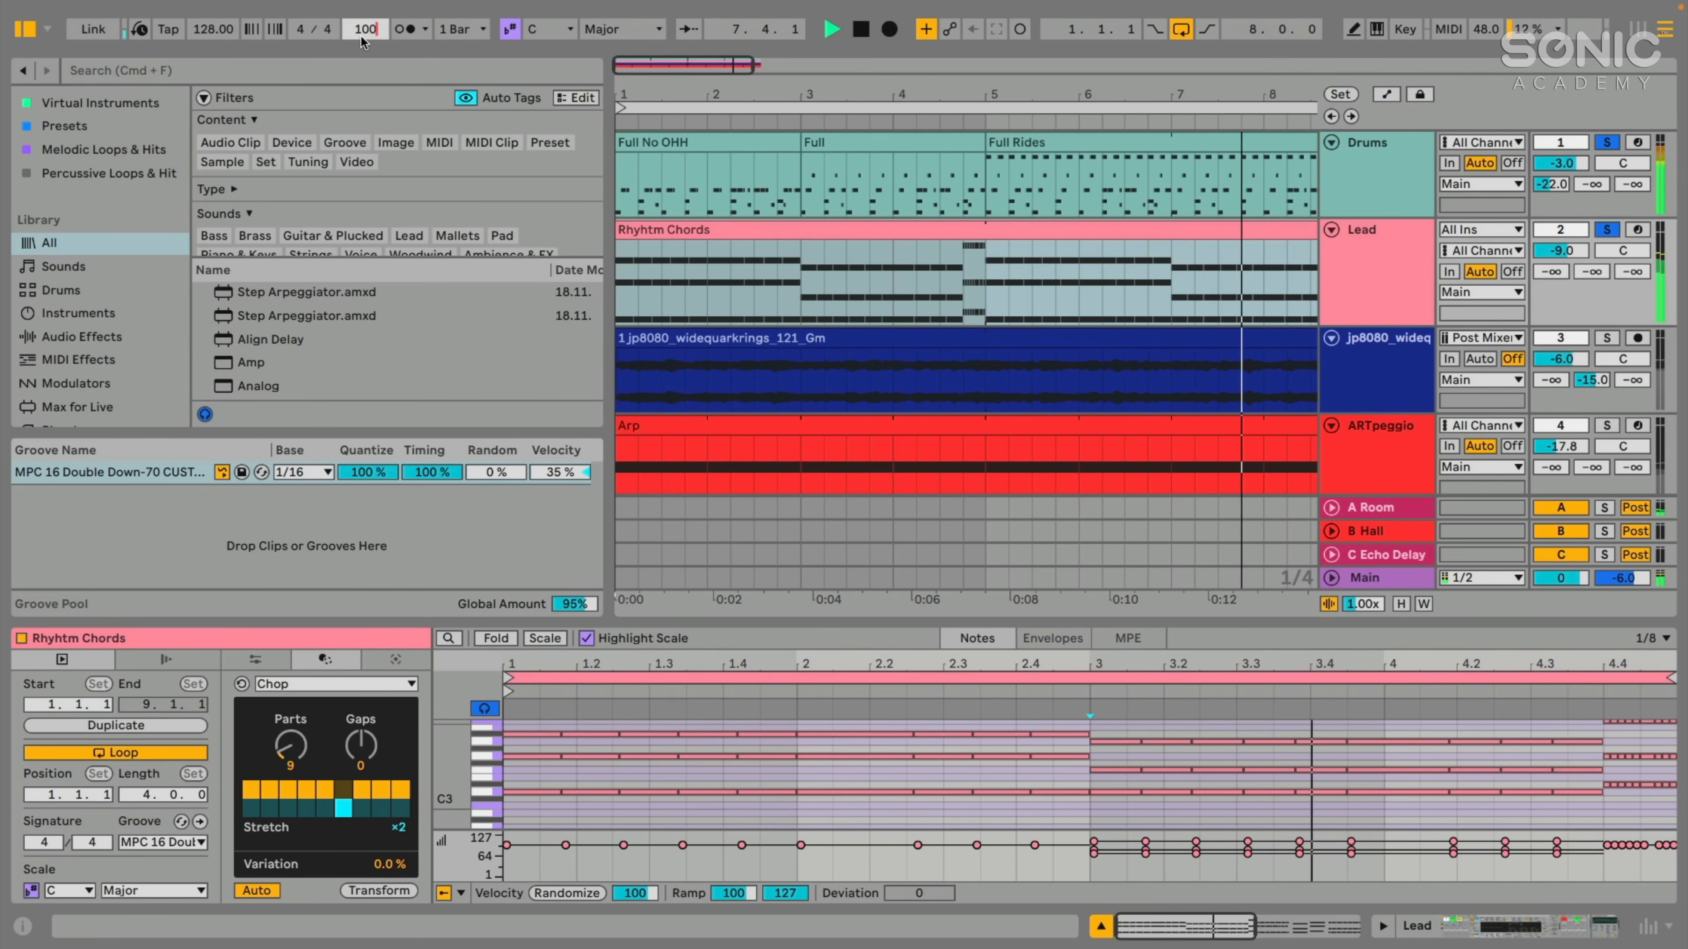
pyautogui.press('Return')
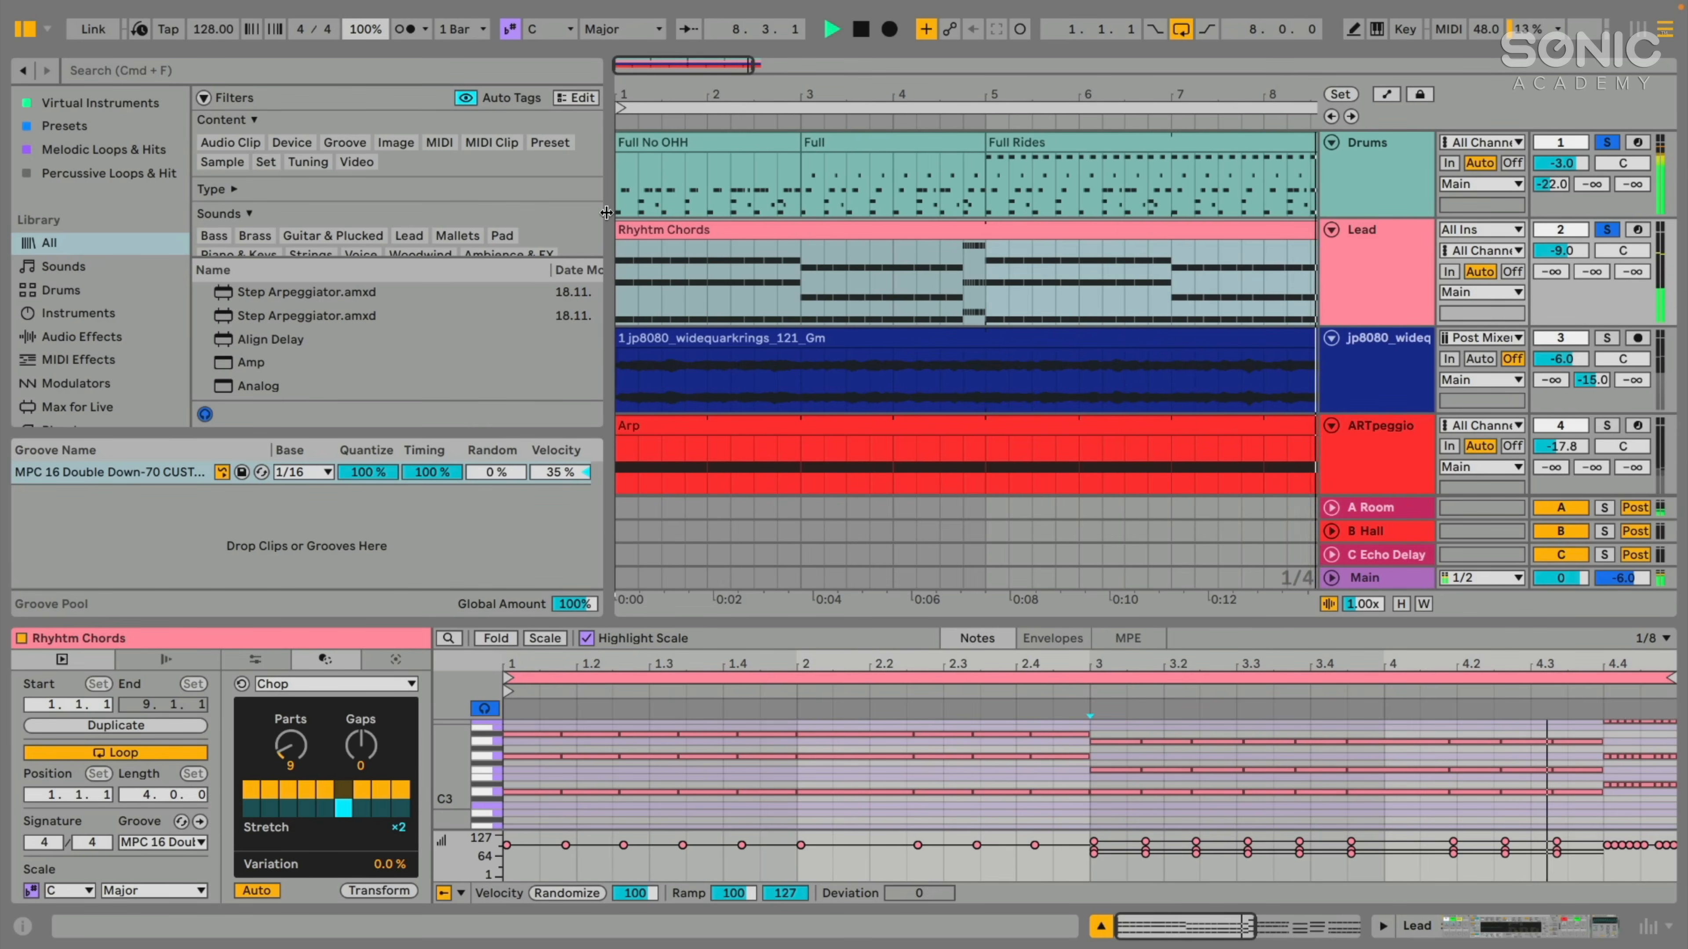
pyautogui.moveTo(608, 292); pyautogui.dragTo(535, 299)
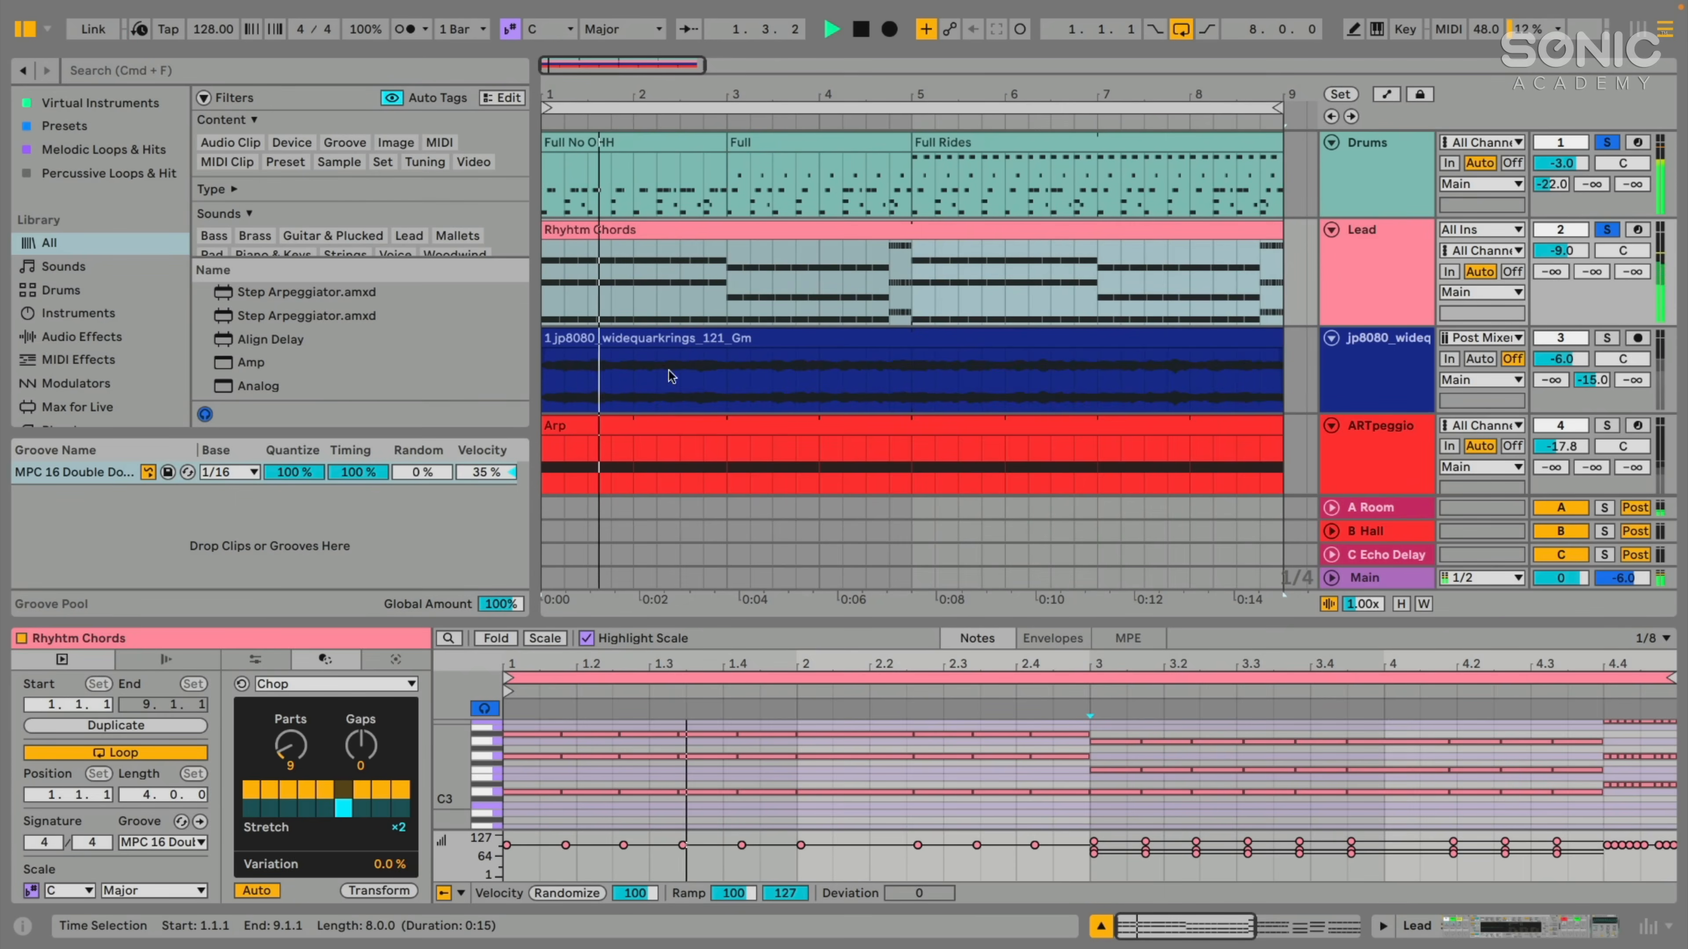
pyautogui.moveTo(533, 145); pyautogui.dragTo(520, 146)
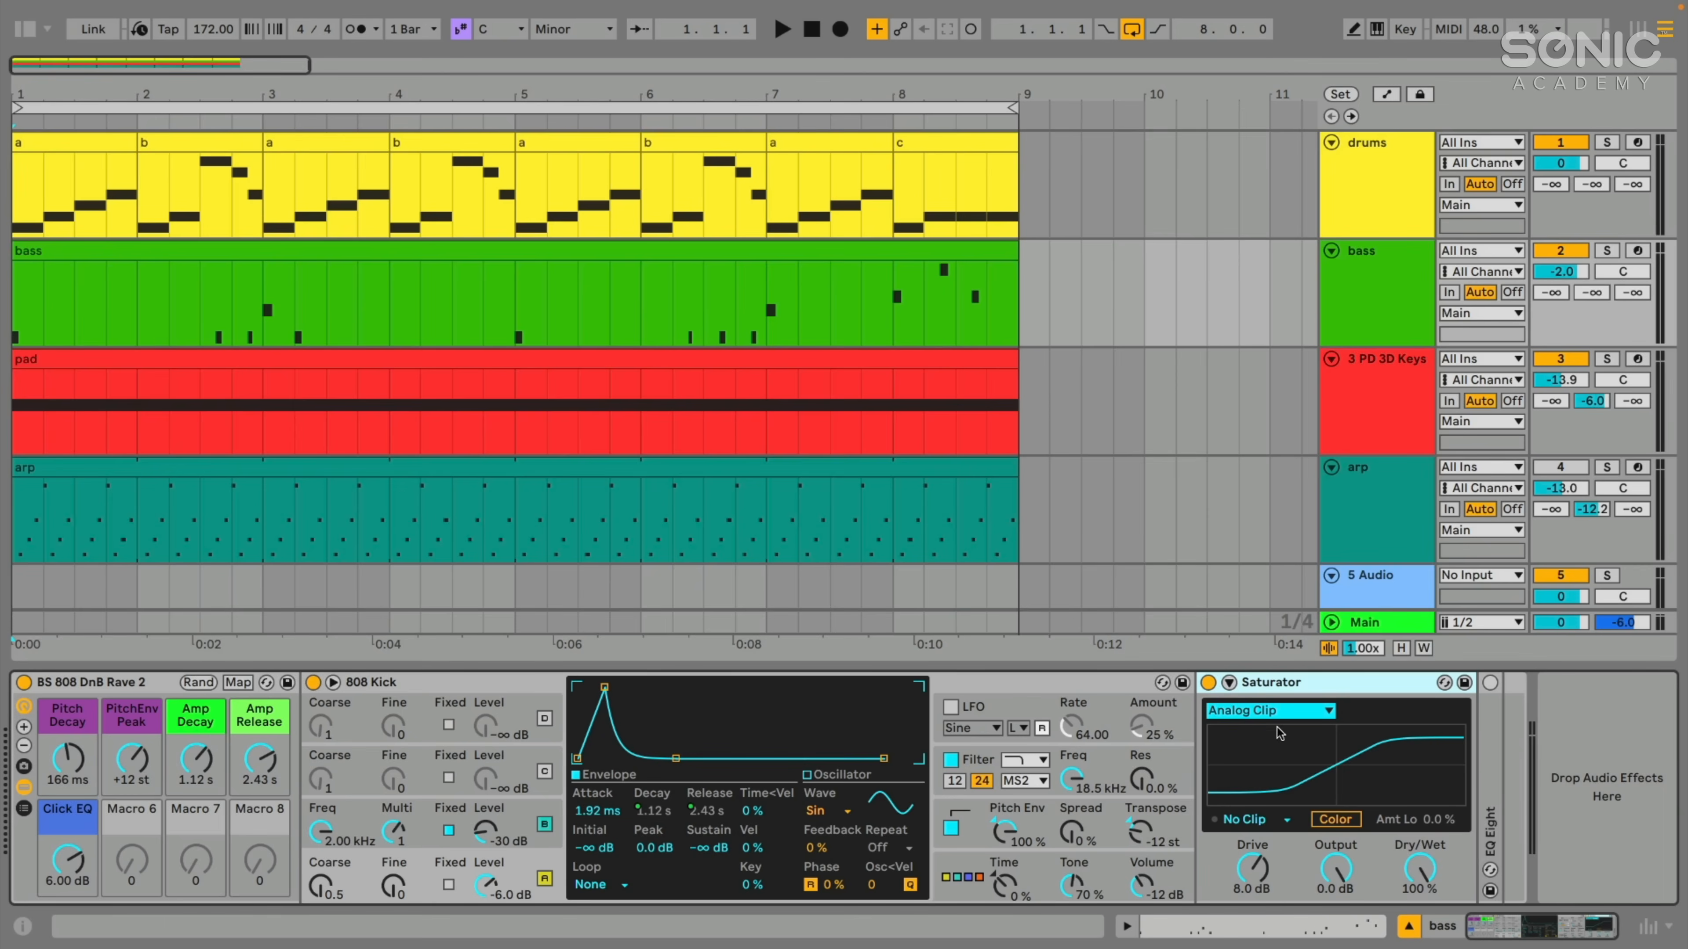
# - Review Saturator's curve types on the bass track and play the whole arrangement with the Analog Clip curve
pyautogui.click(1315, 716)
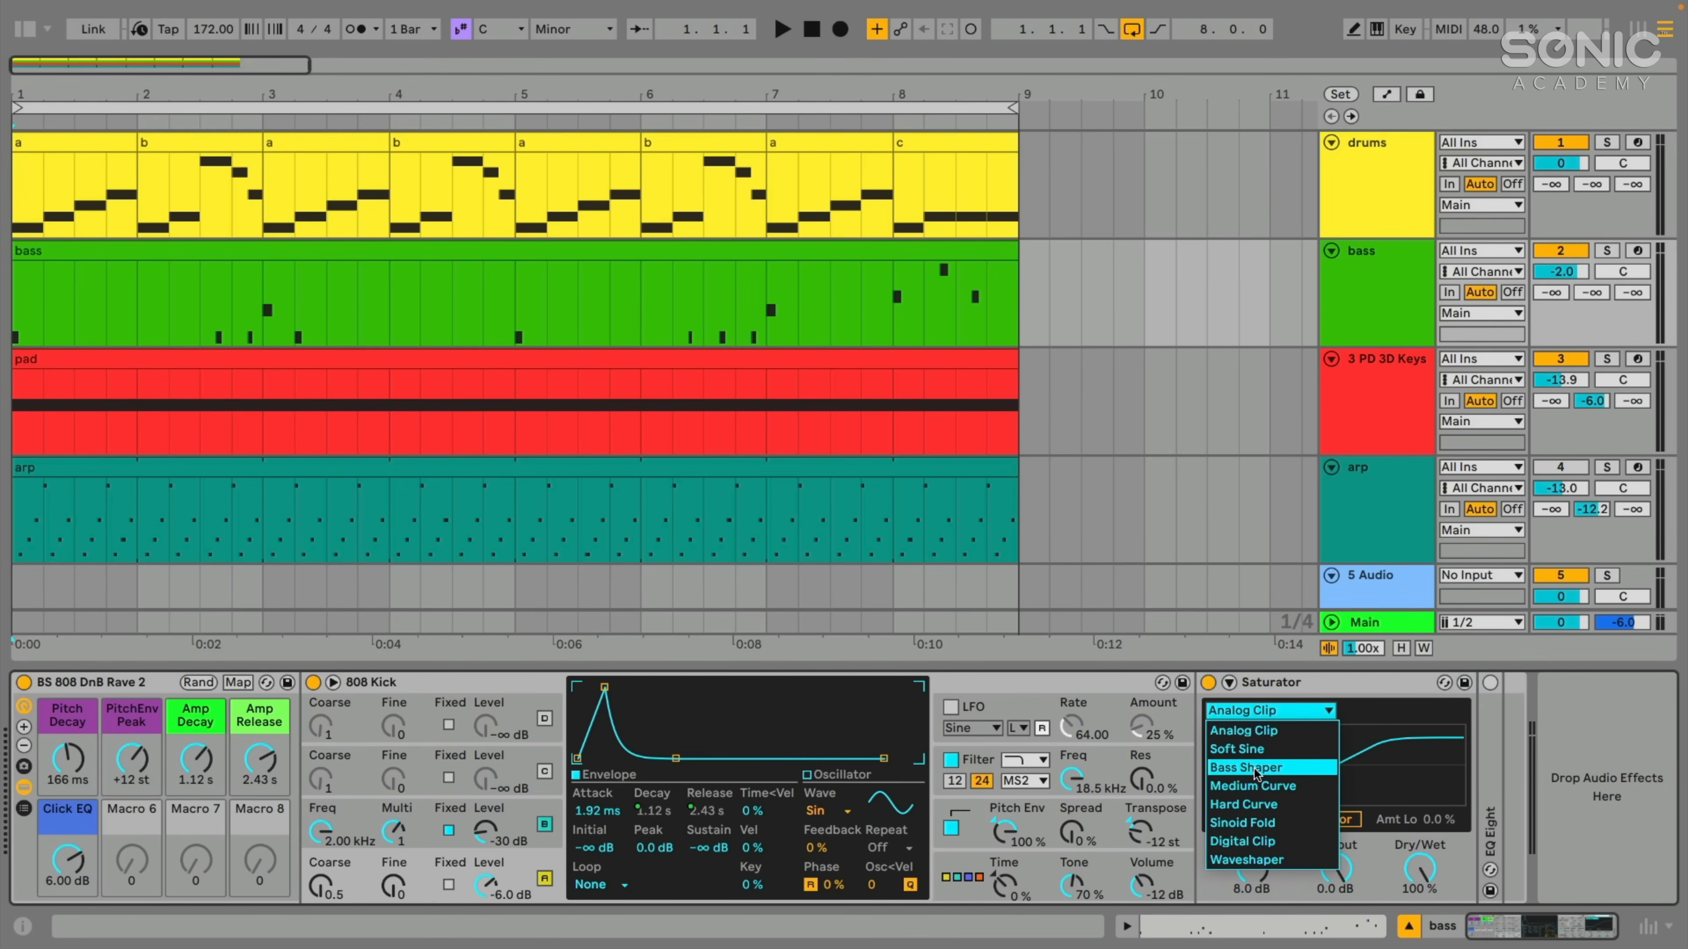
pyautogui.click(1275, 703)
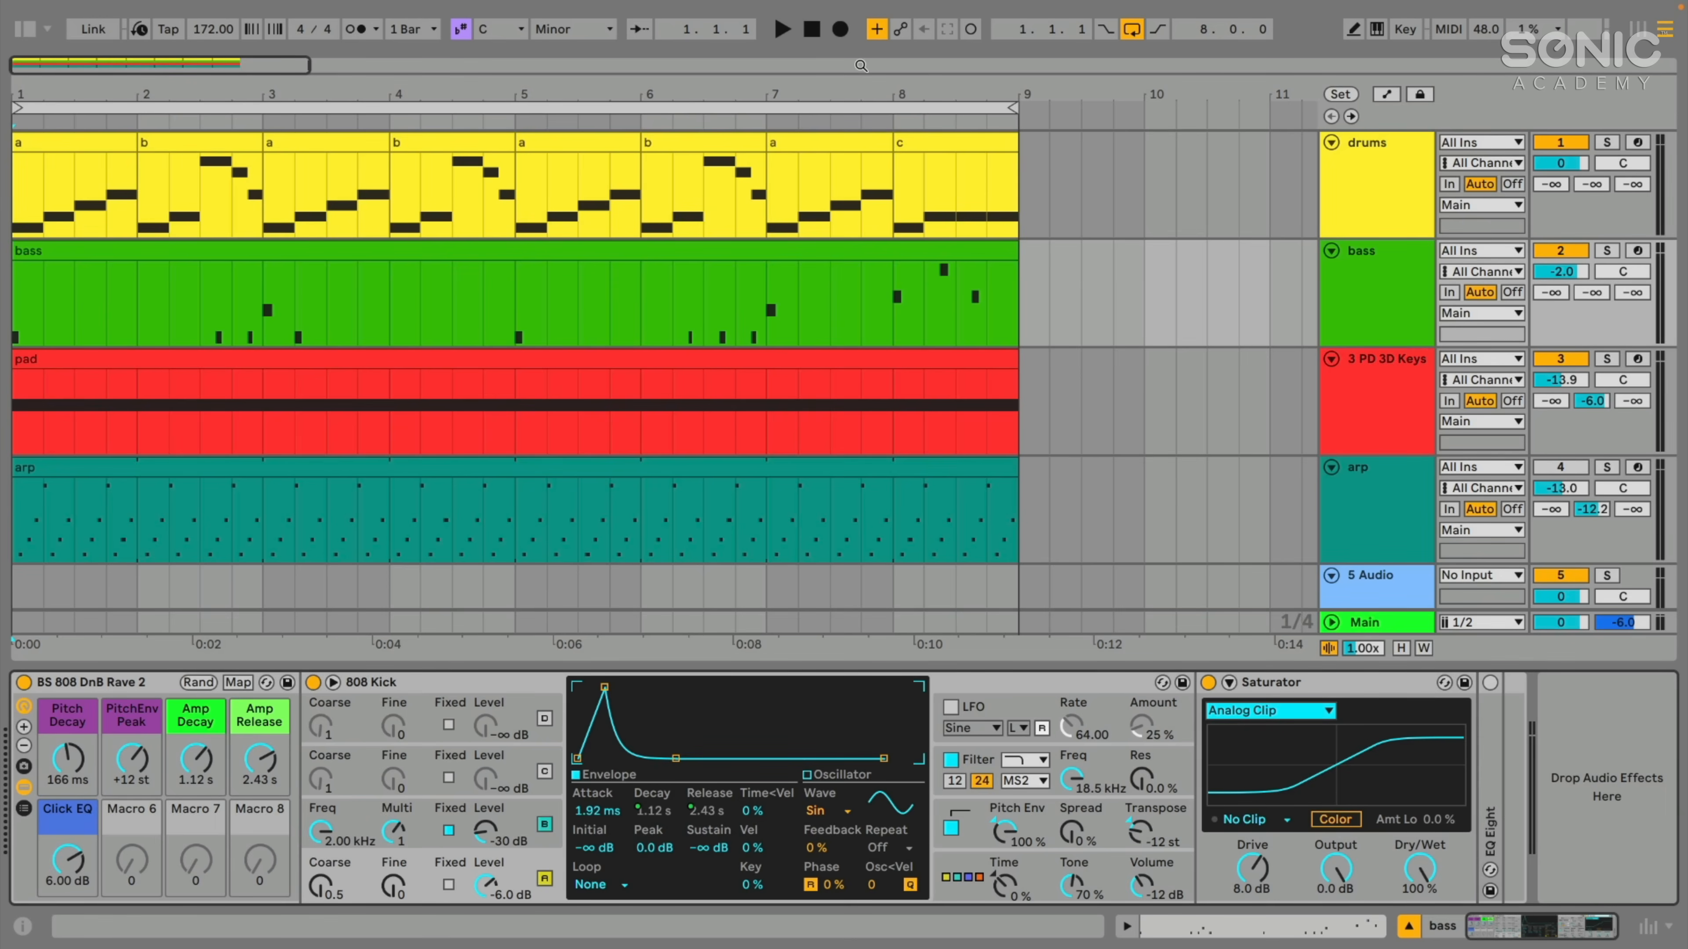
pyautogui.click(783, 36)
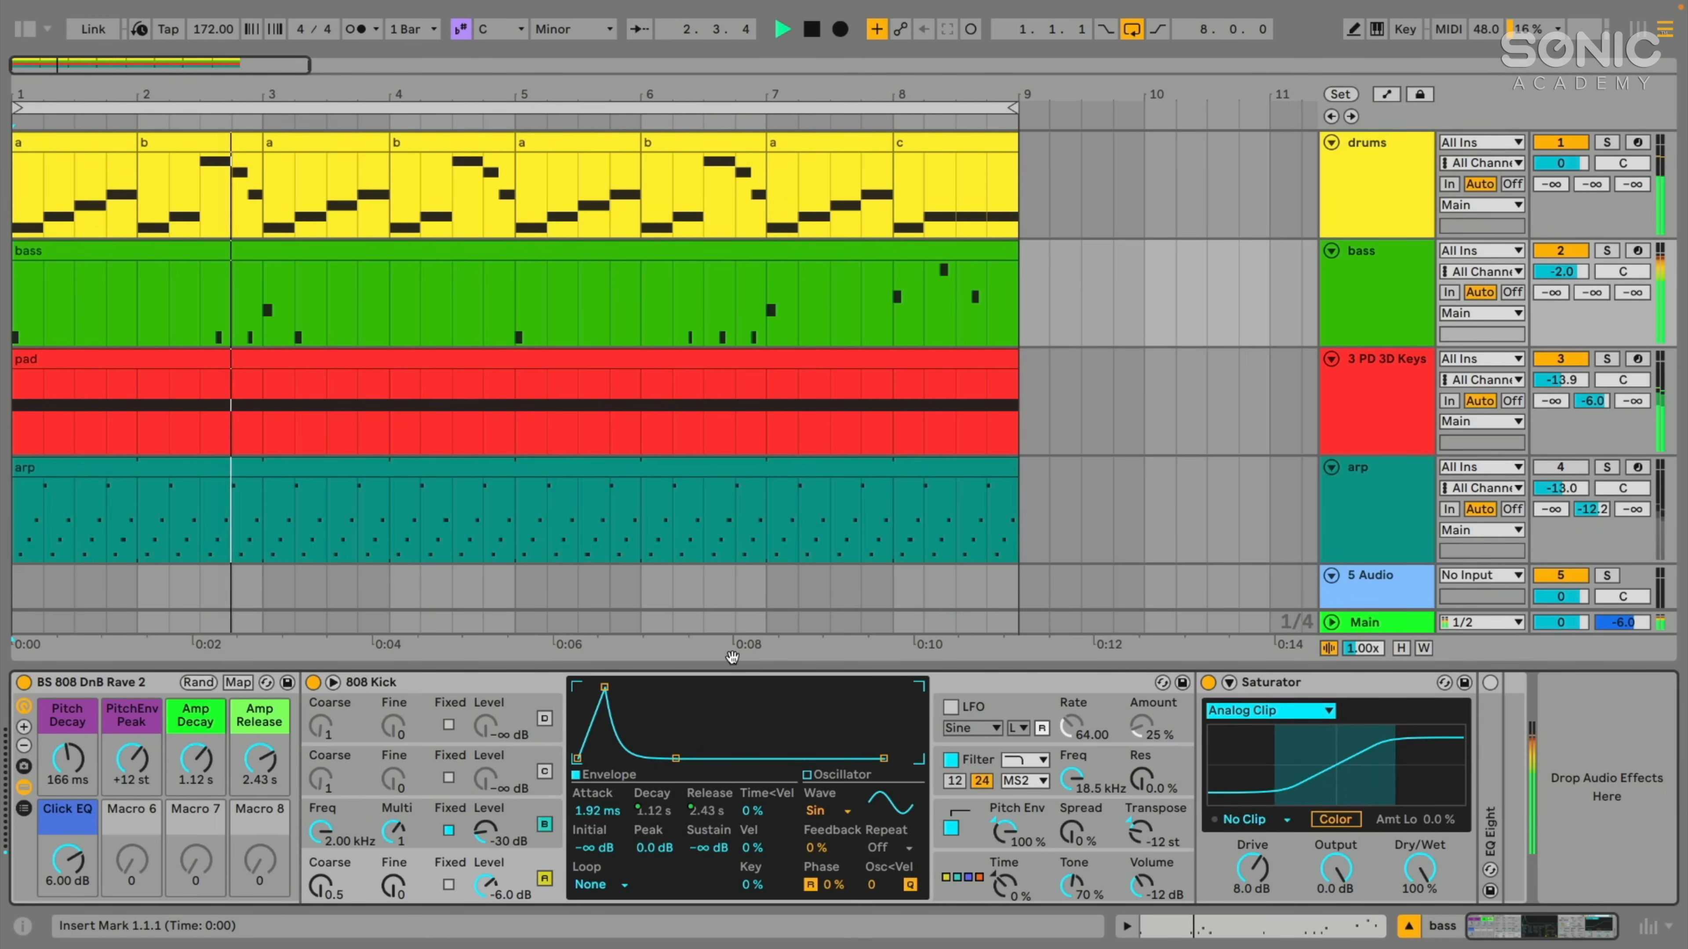
pyautogui.click(1269, 685)
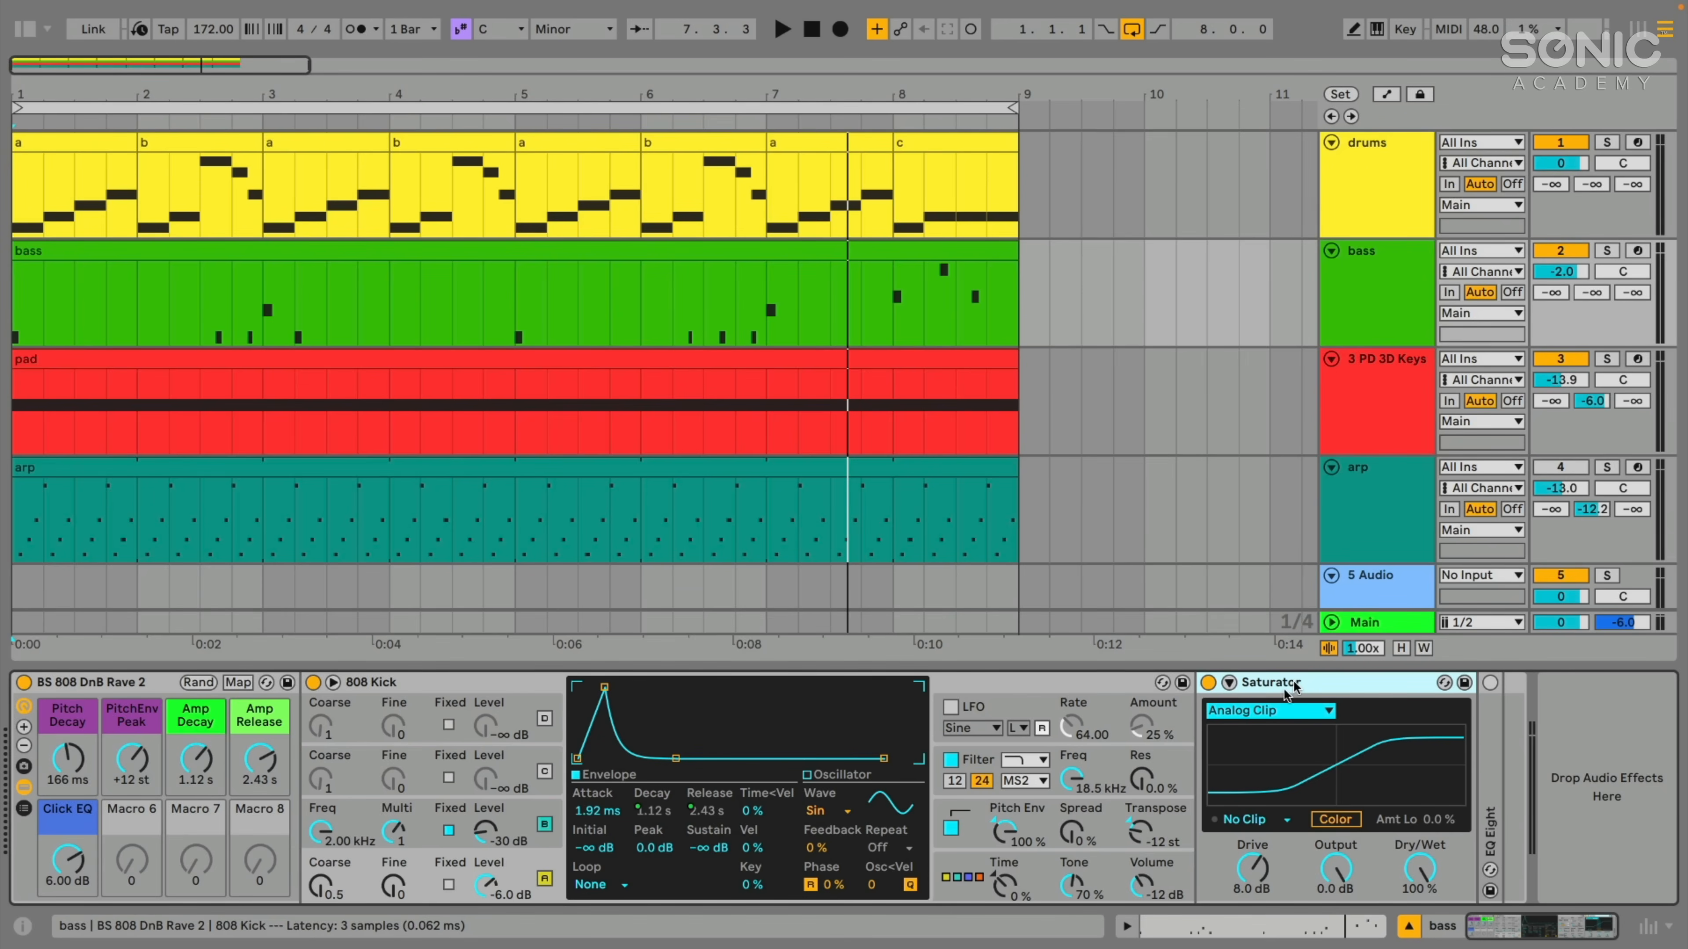
pyautogui.click(1273, 710)
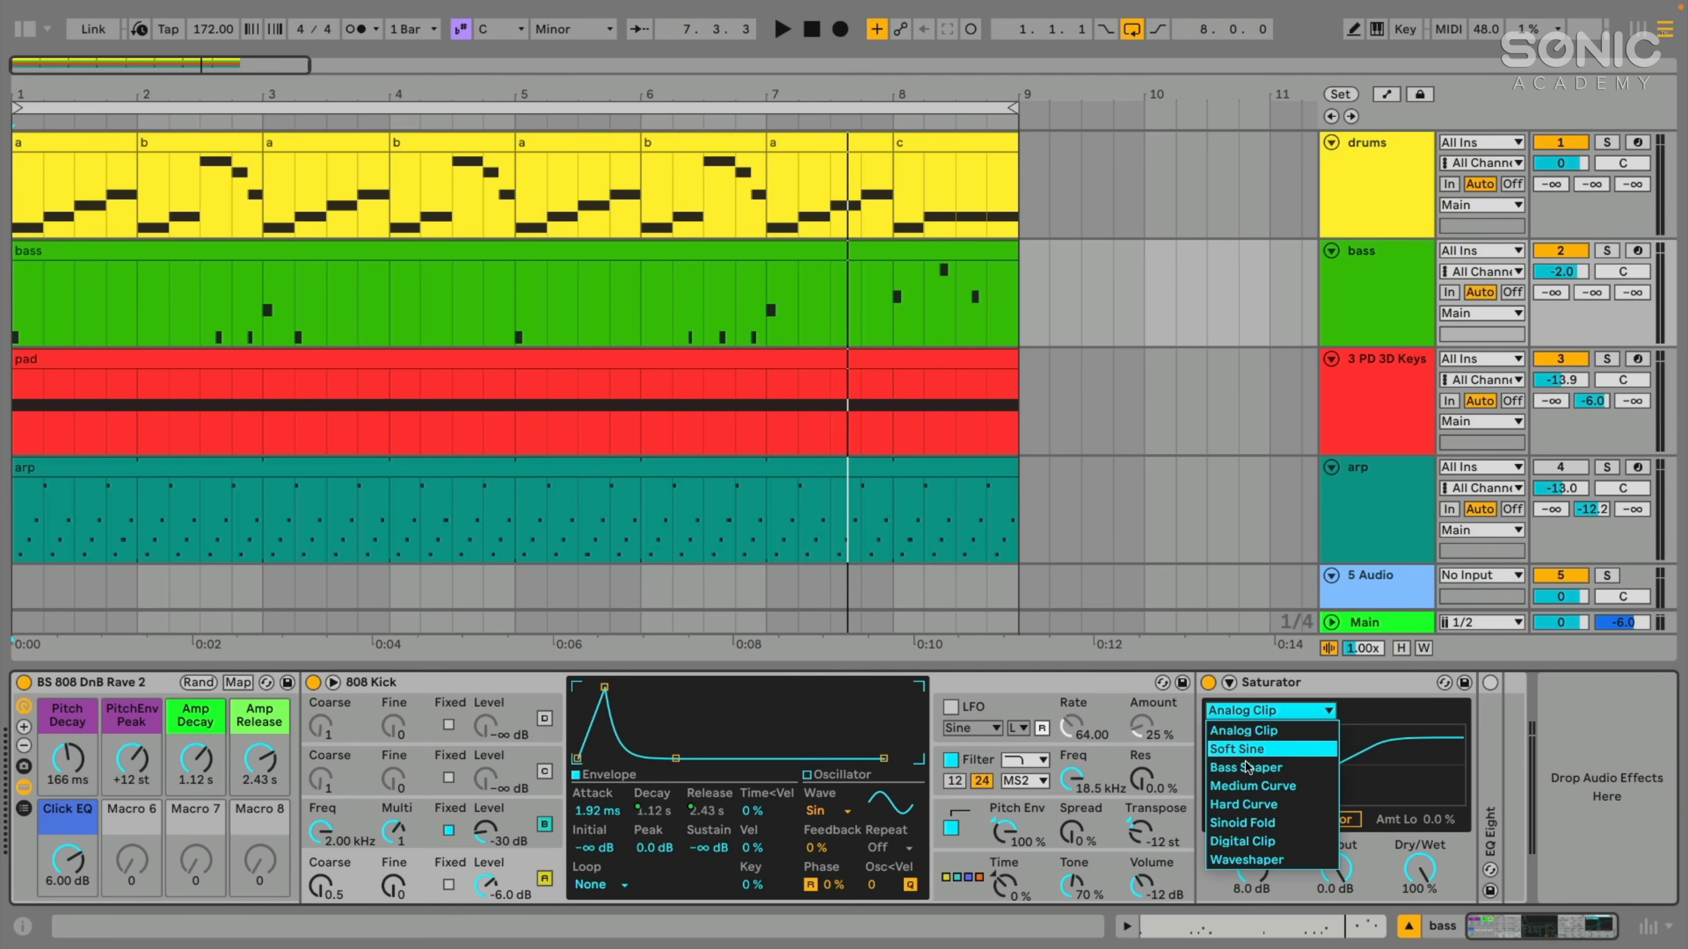
pyautogui.click(1249, 735)
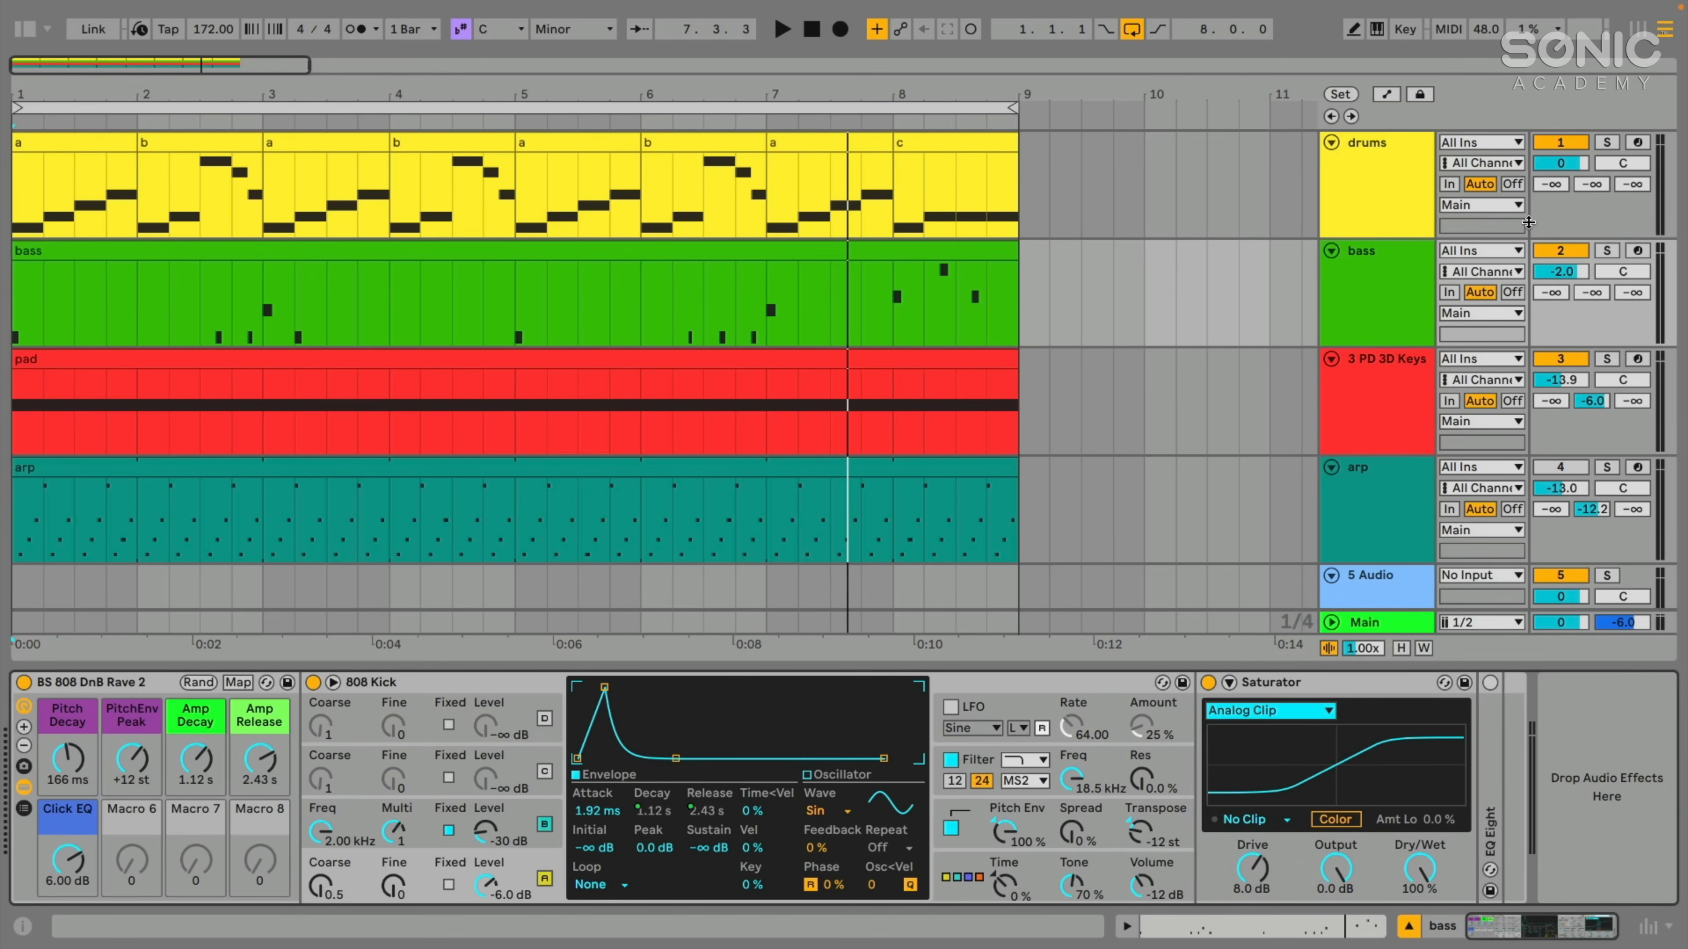
# - Solo the bass track and audition it with Saturator temporarily bypassed
pyautogui.click(1616, 252)
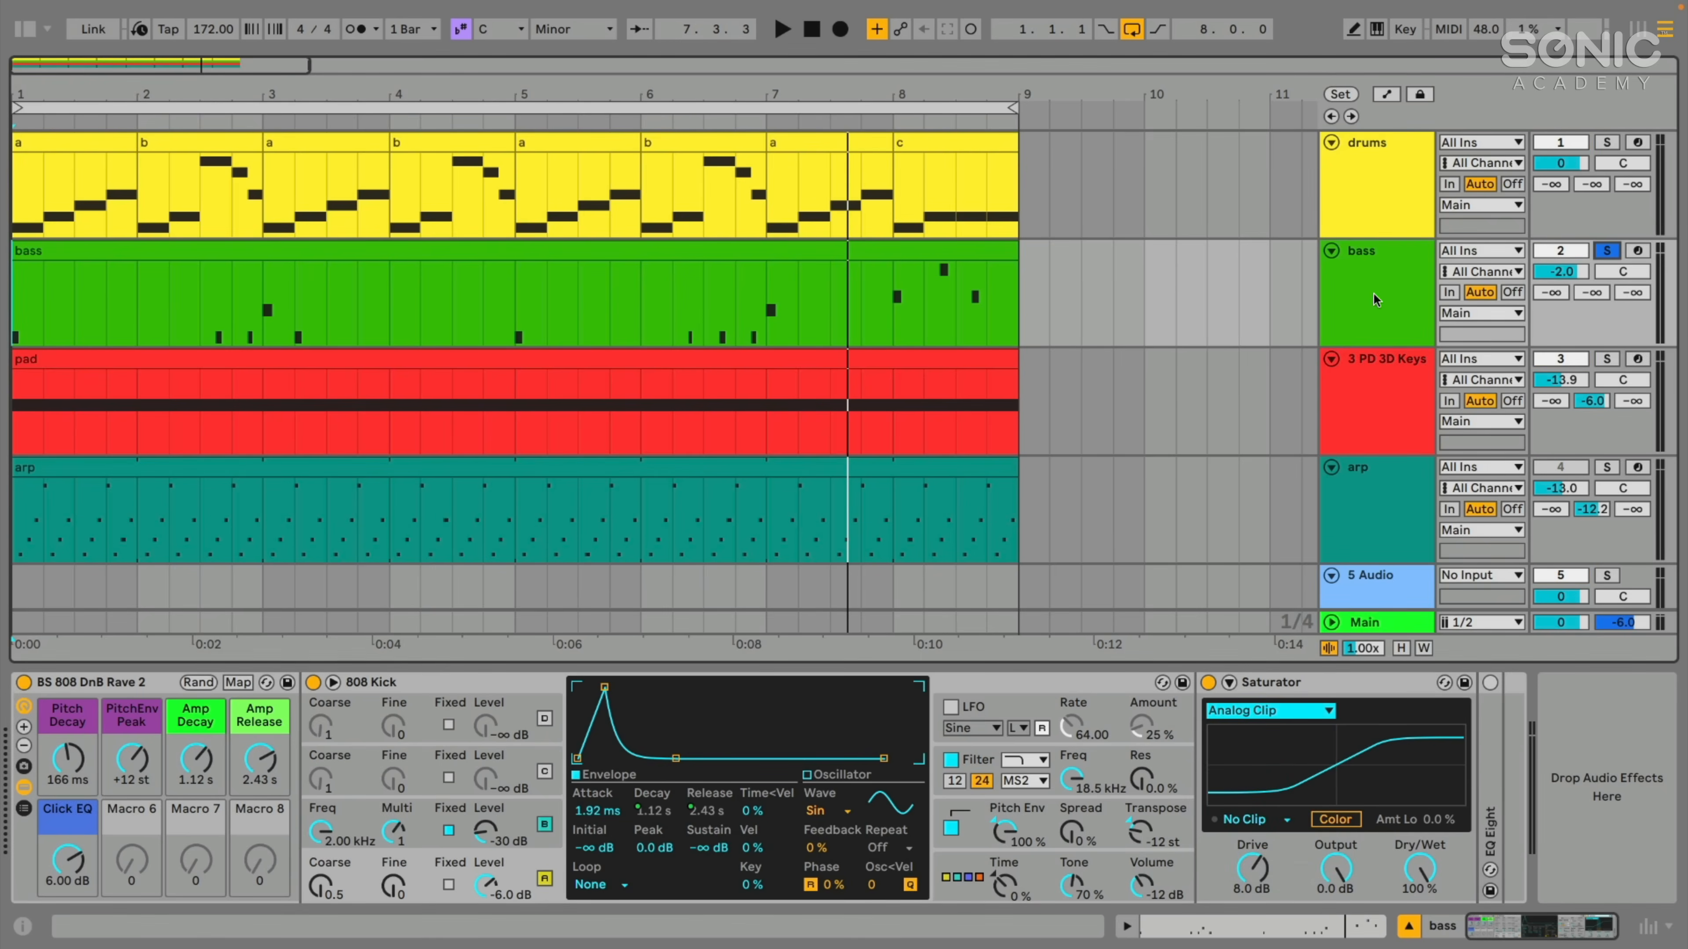
pyautogui.click(1209, 684)
pyautogui.press('space')
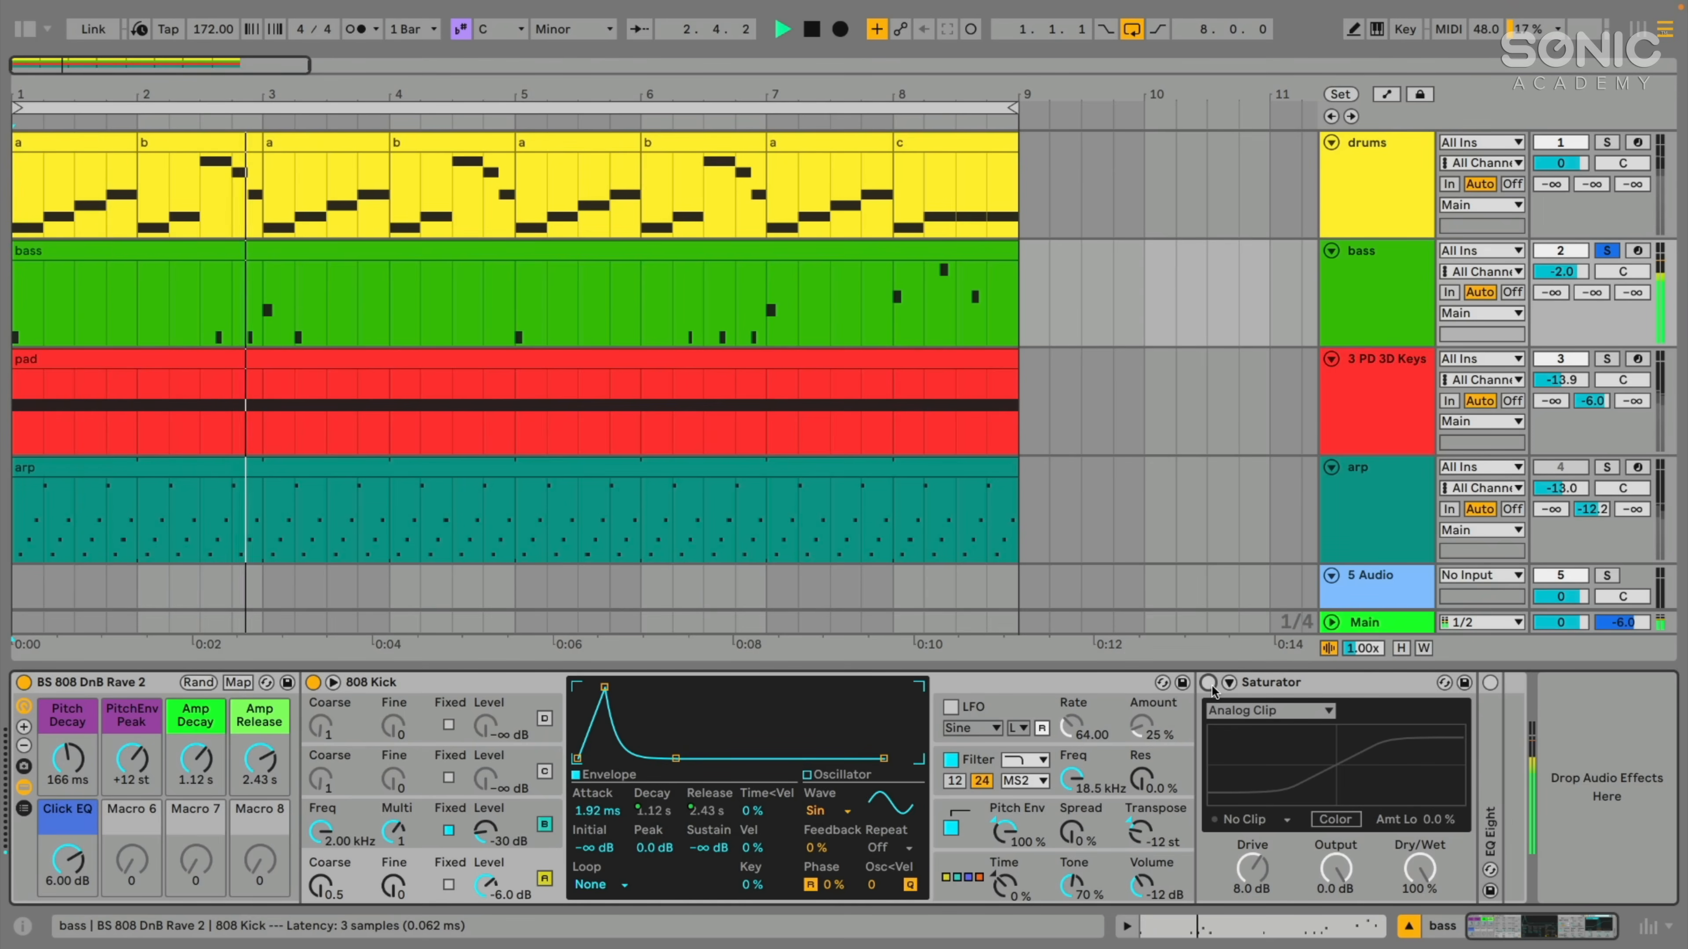
pyautogui.press('space')
pyautogui.click(1208, 683)
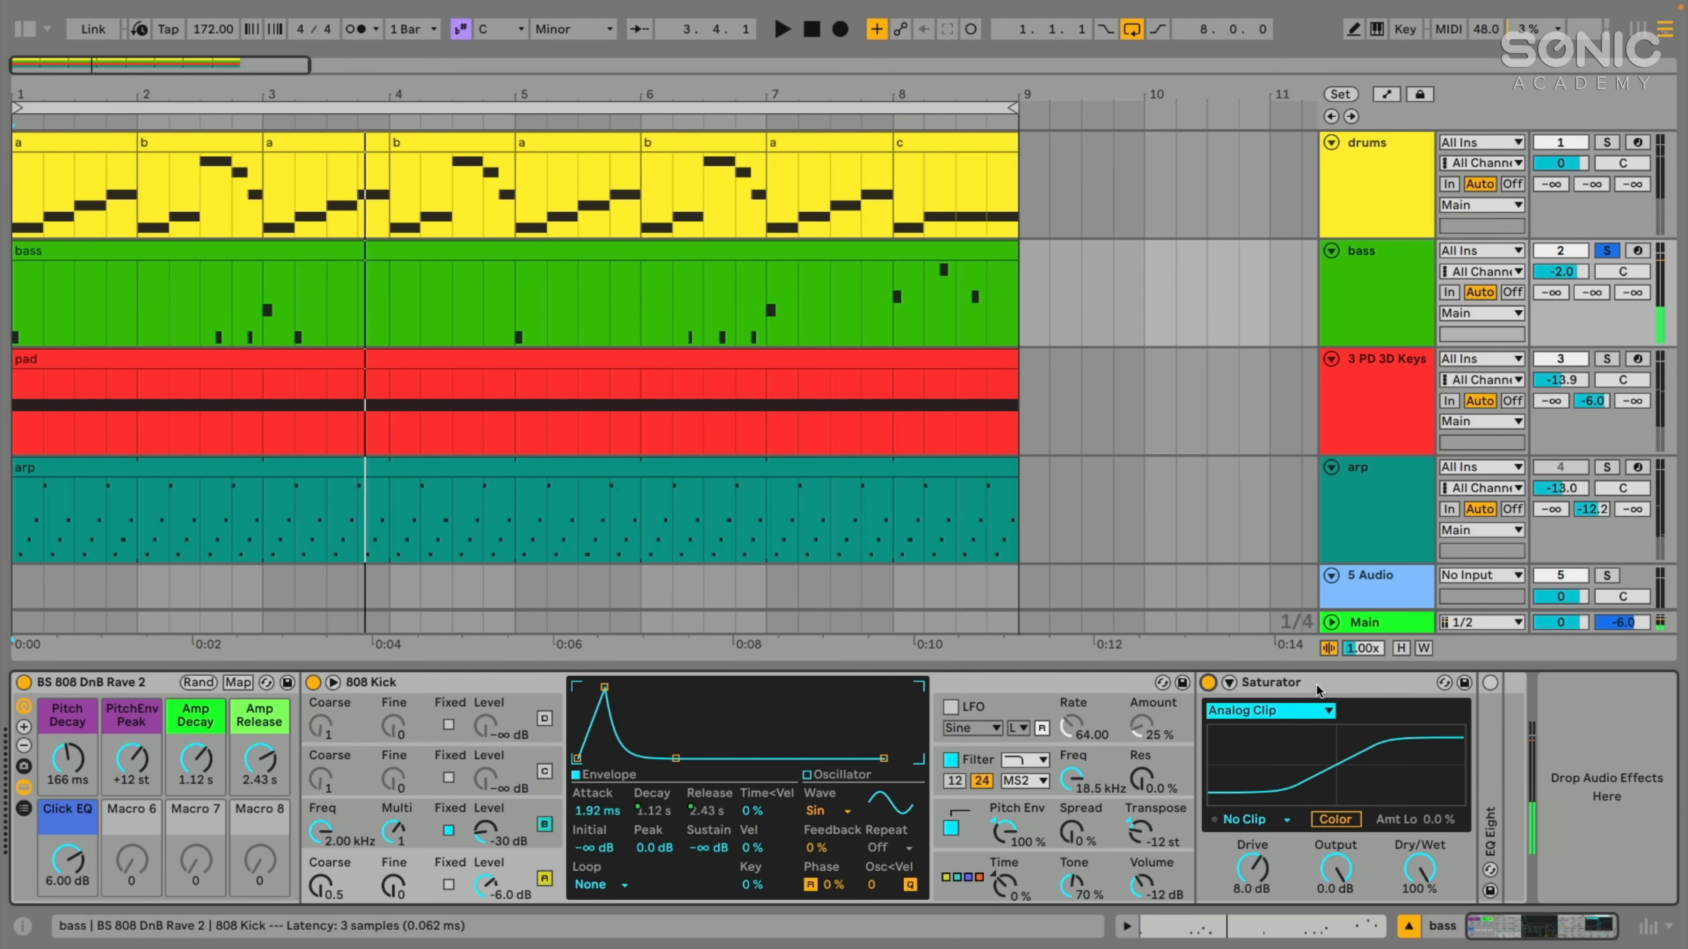
# - Play the soloed bass with Saturator active on Analog Clip and raise its drive to 10 dB
pyautogui.click(1334, 682)
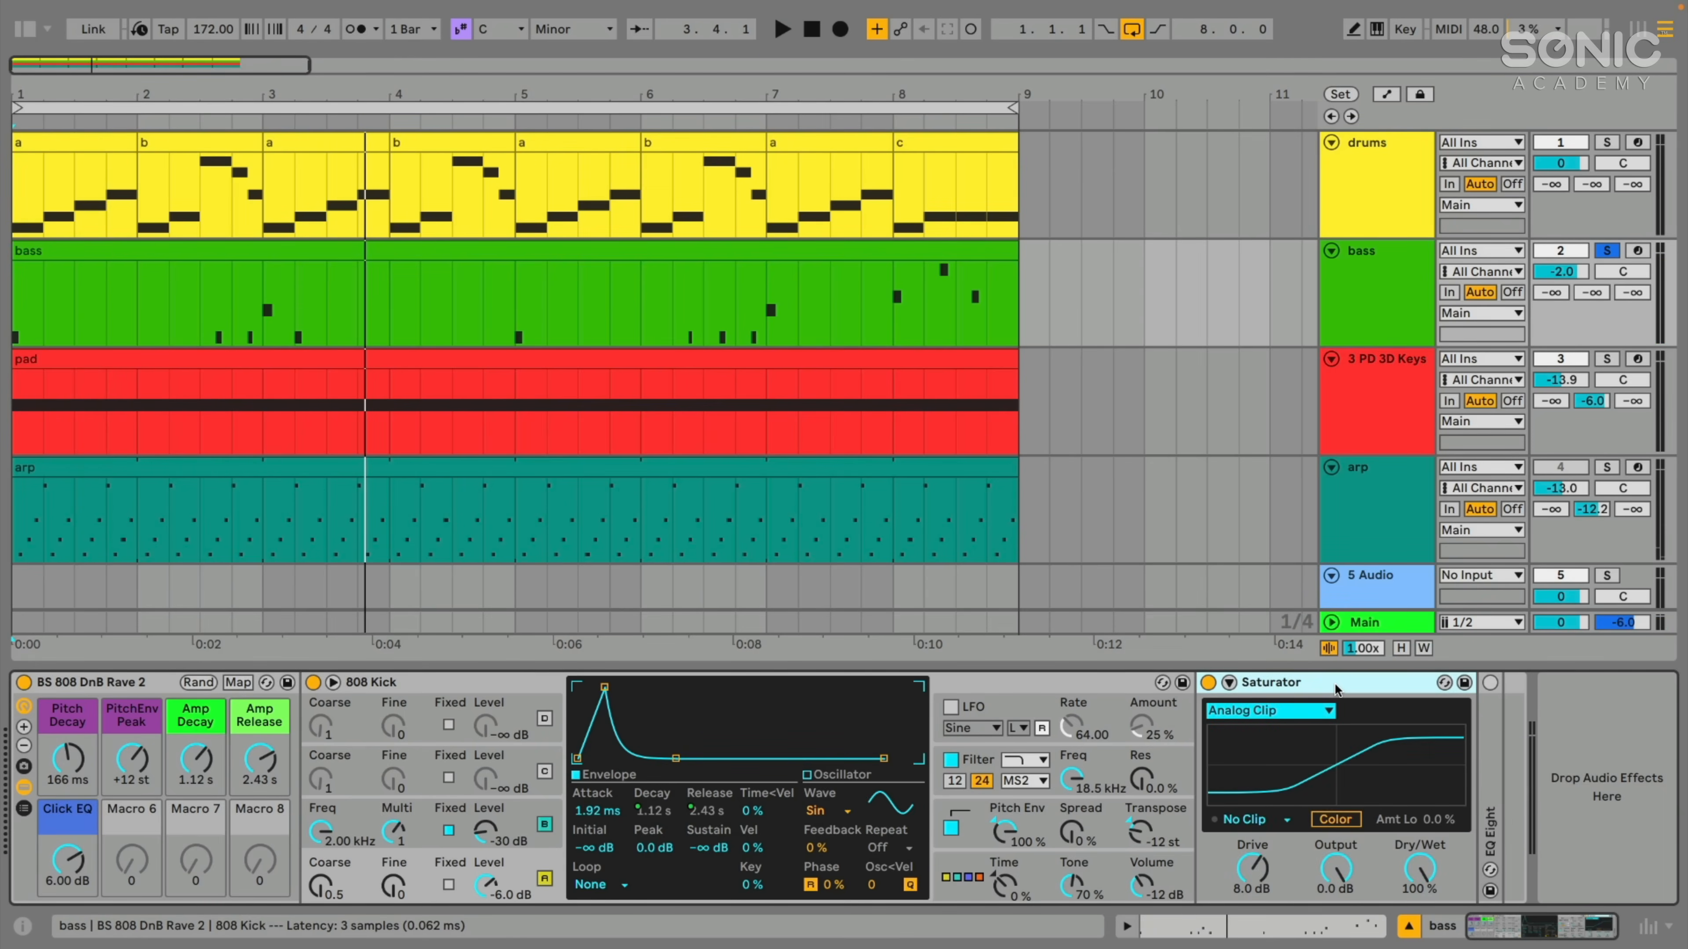
pyautogui.press('space')
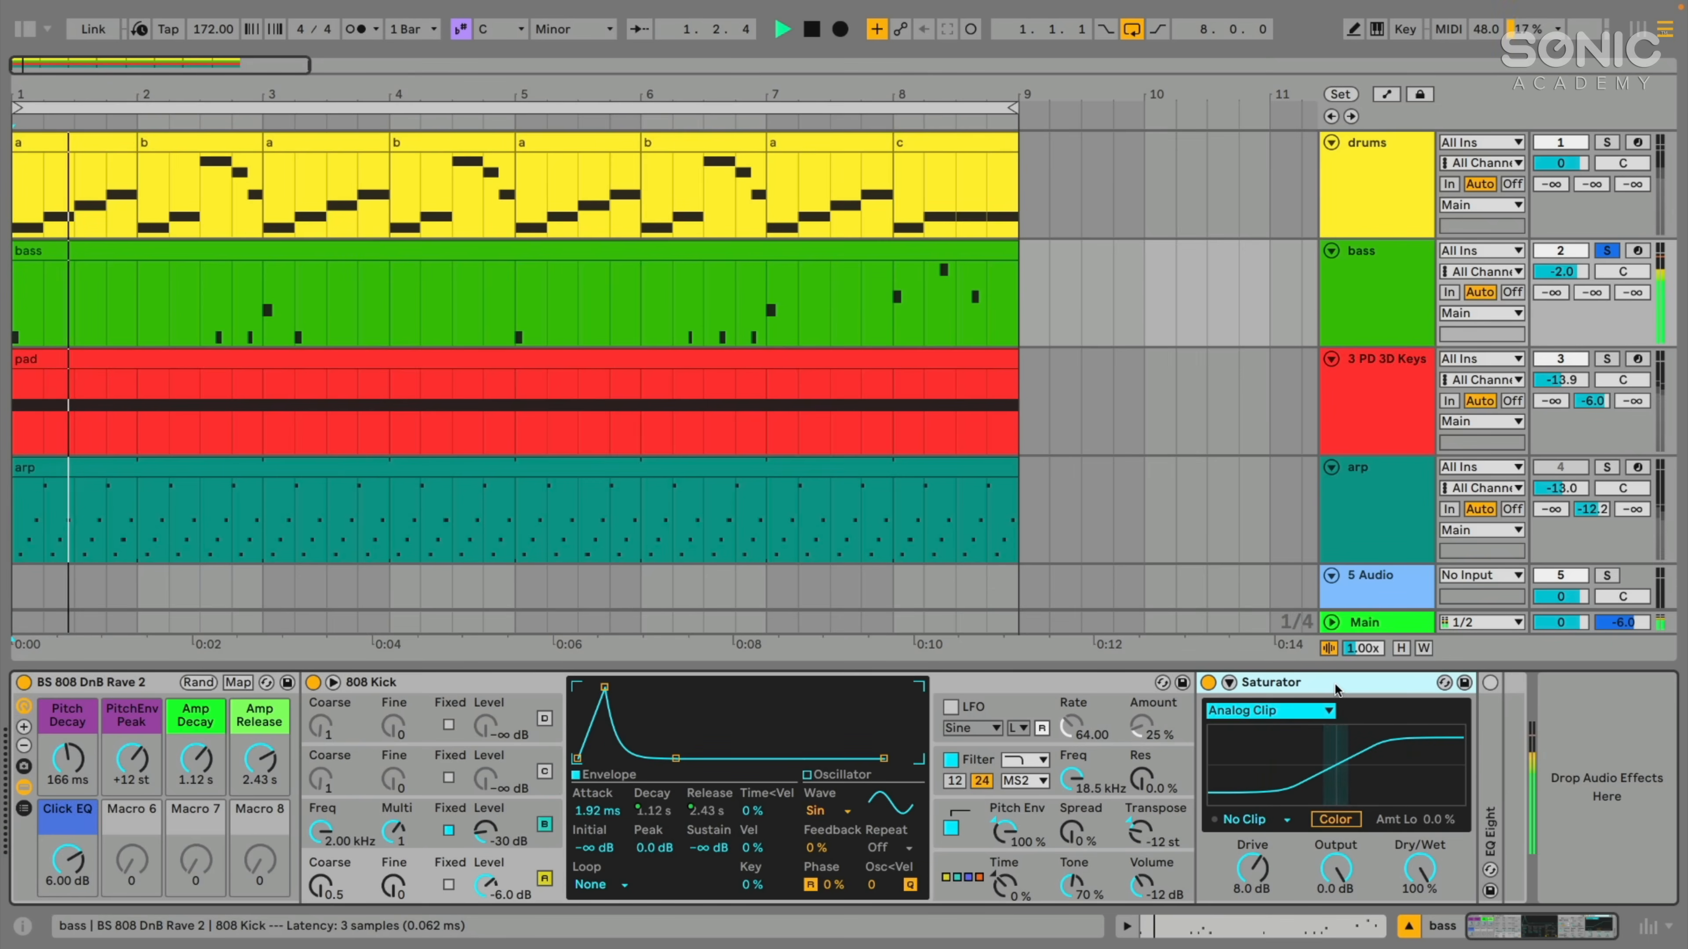
pyautogui.moveTo(1252, 868); pyautogui.dragTo(1252, 860)
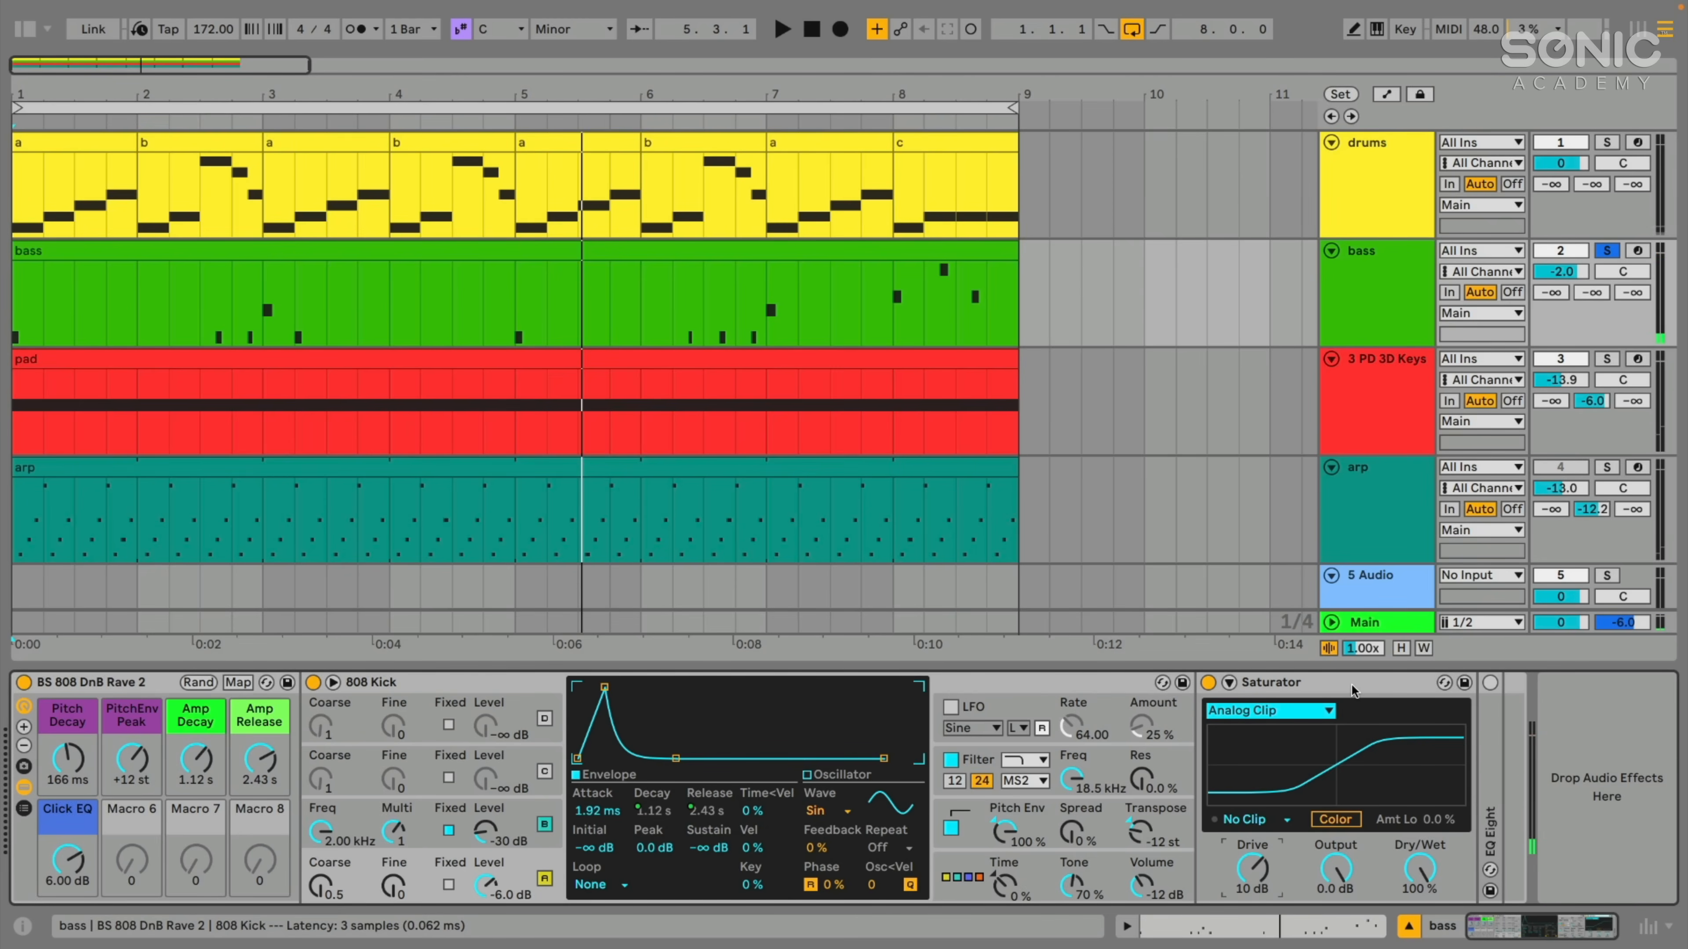
# - Audition the Soft Sine, Medium Curve and Hard Curve types in Saturator while the soloed bass plays
pyautogui.click(1286, 711)
pyautogui.click(1257, 748)
pyautogui.press('space')
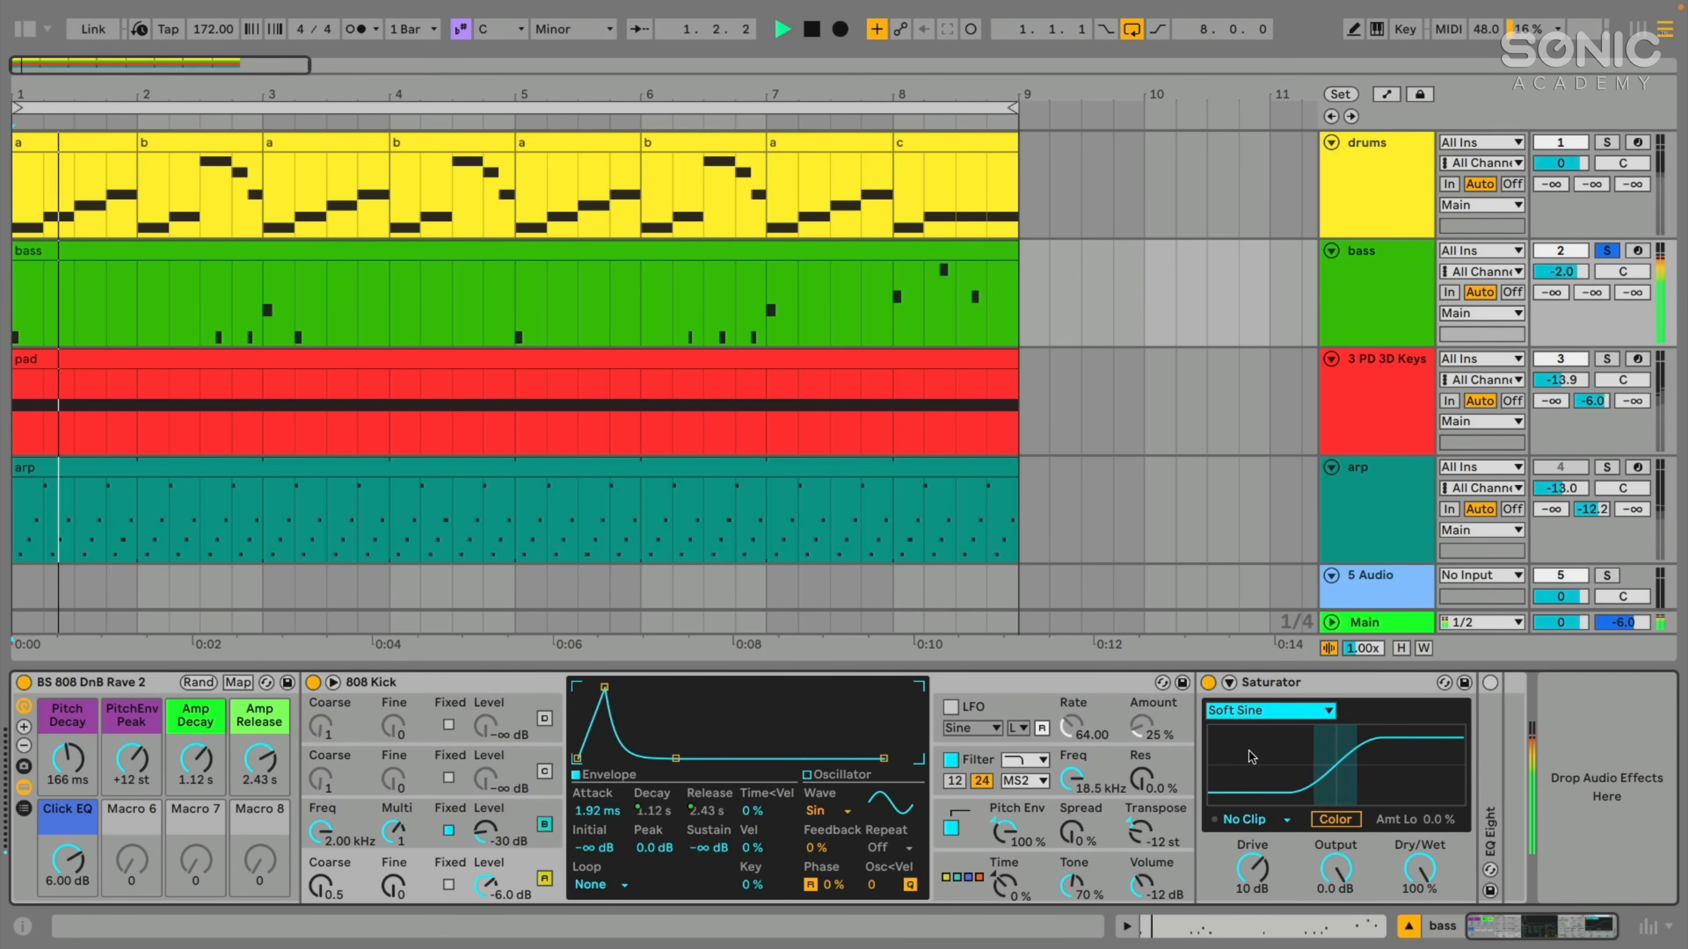
pyautogui.click(1248, 710)
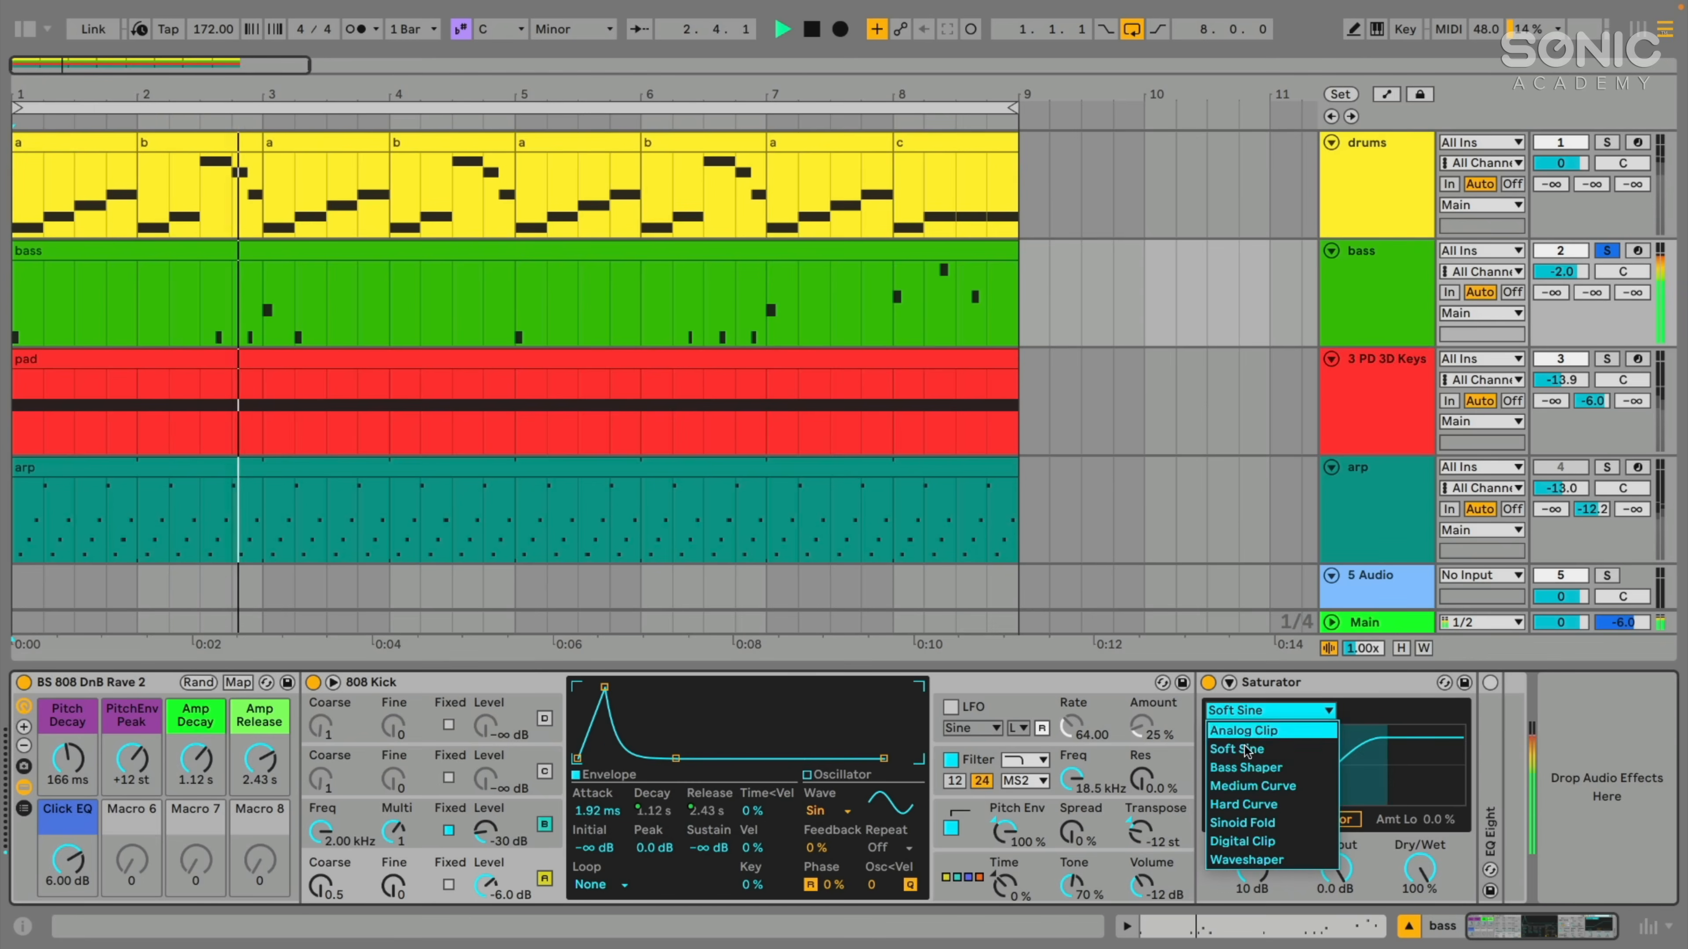
pyautogui.click(1234, 791)
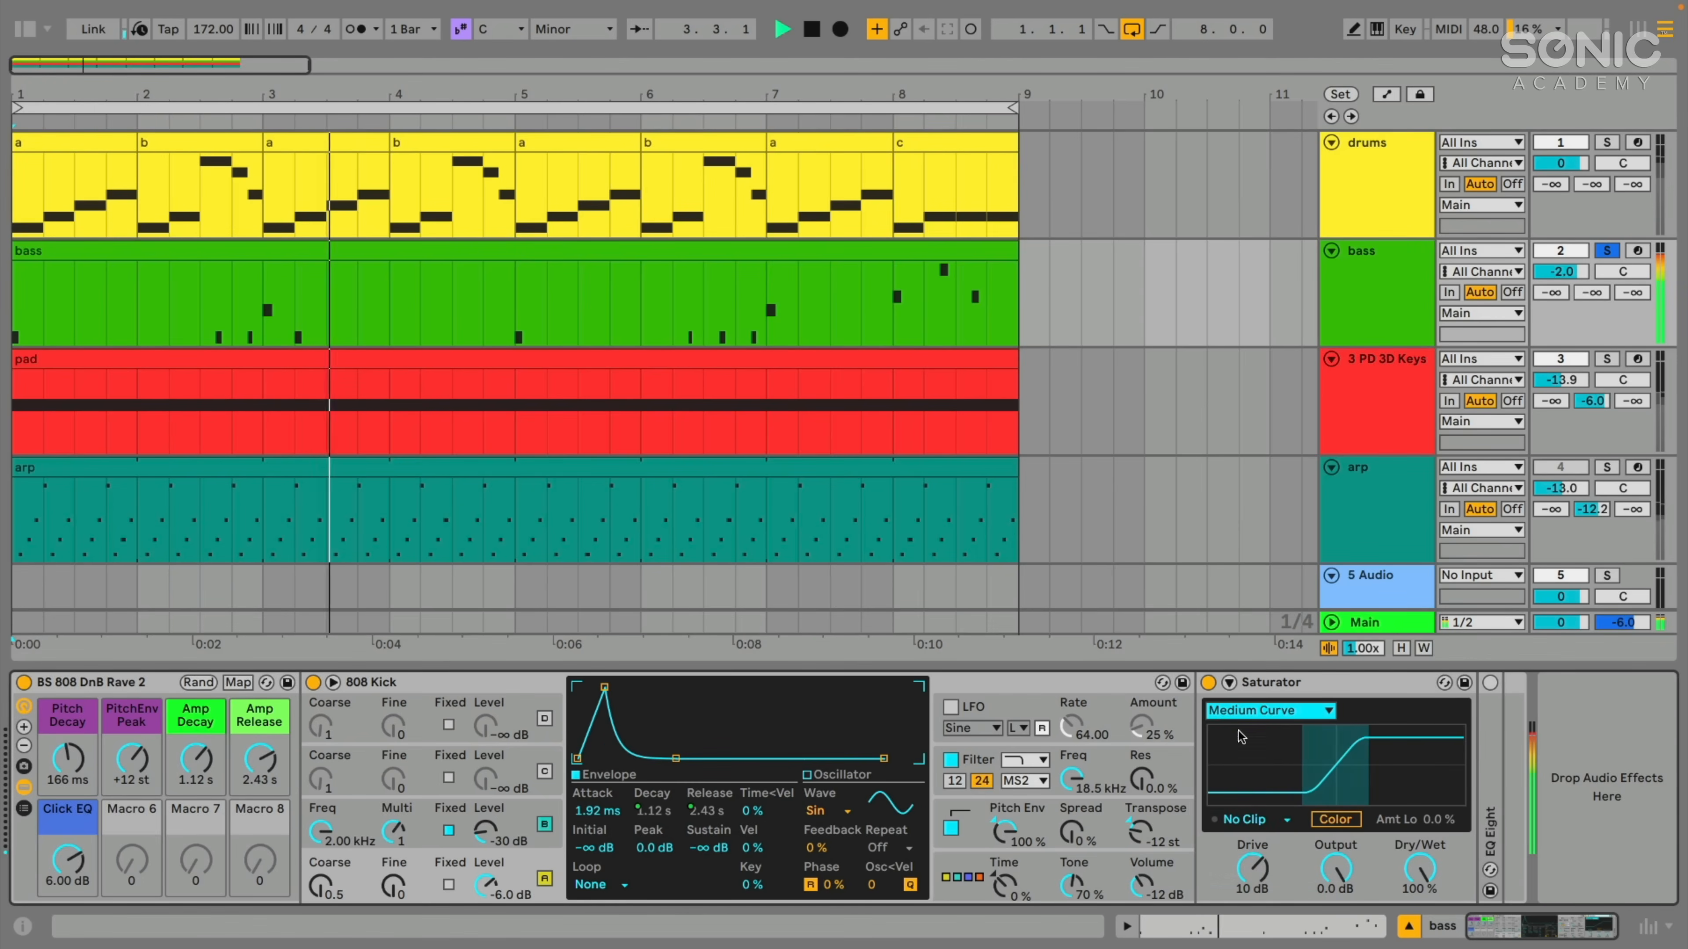
pyautogui.click(1250, 711)
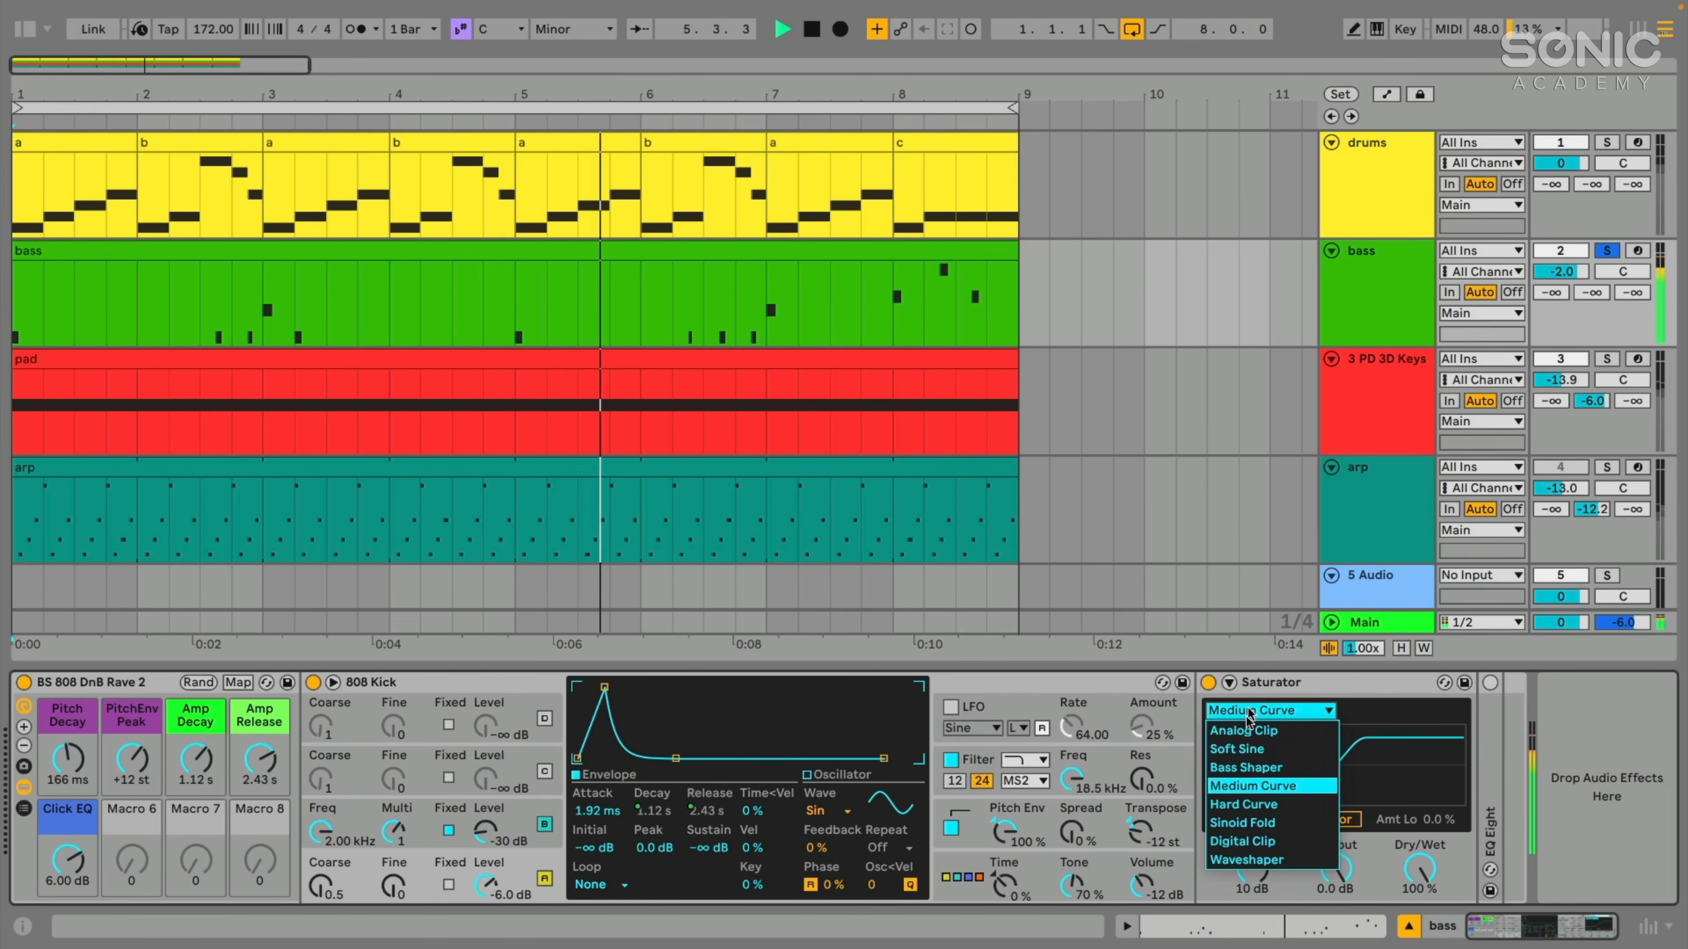
pyautogui.click(1243, 804)
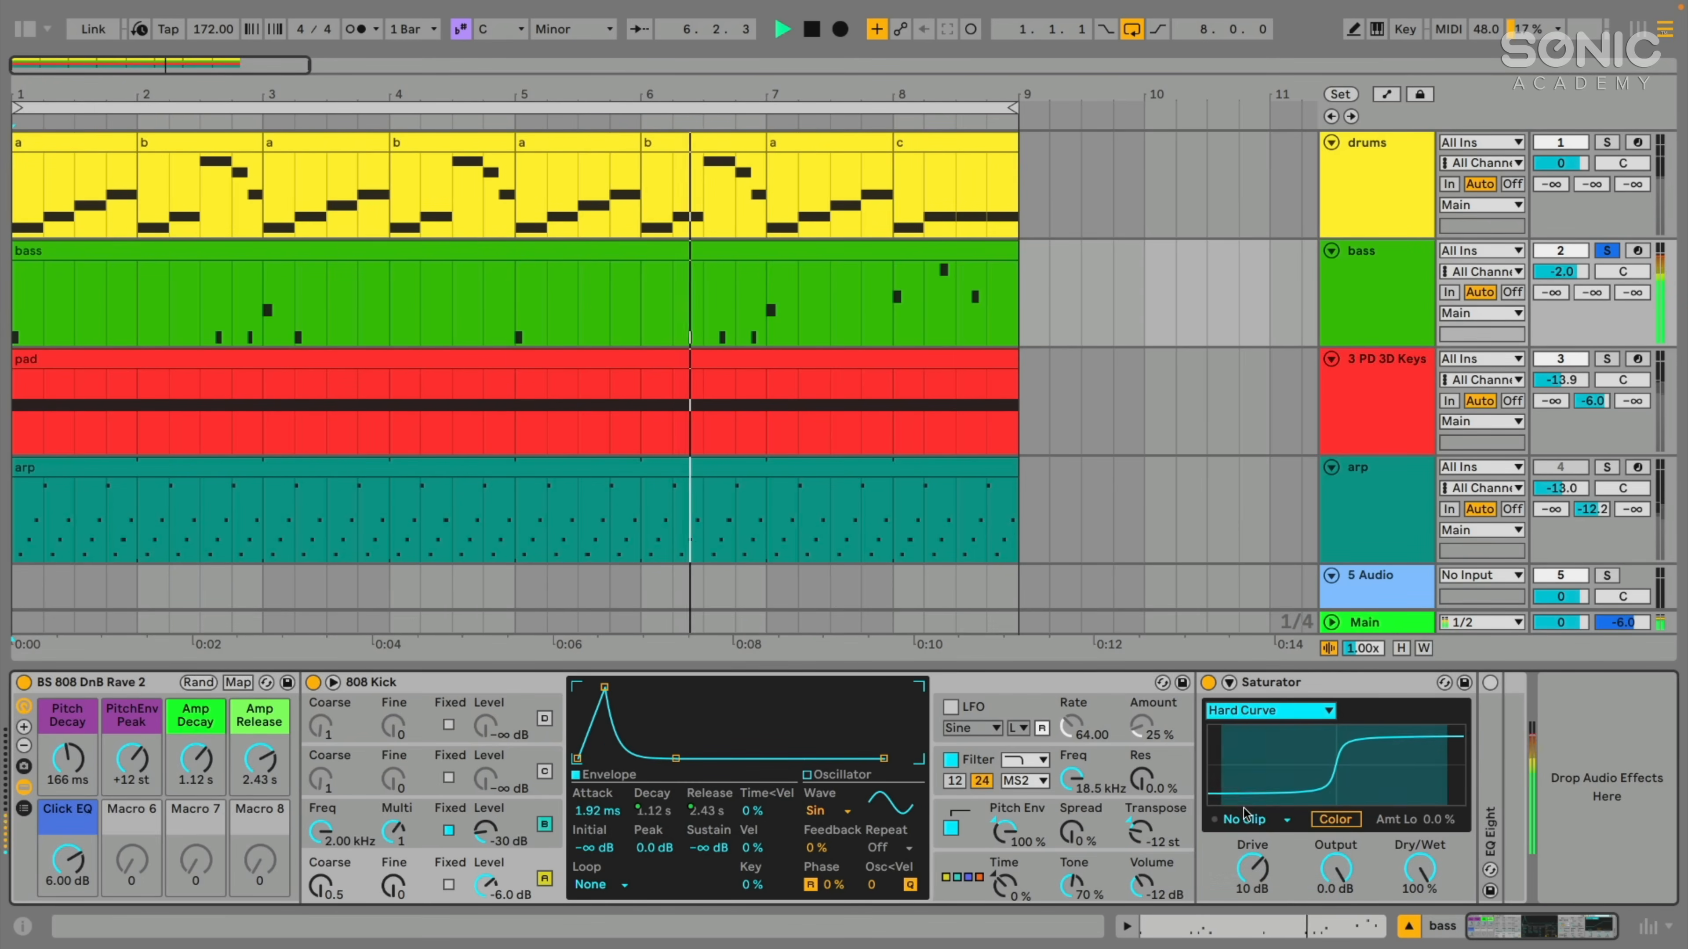
# - Switch Saturator to the Bass Shaper curve and play the soloed bass through it
pyautogui.click(1251, 710)
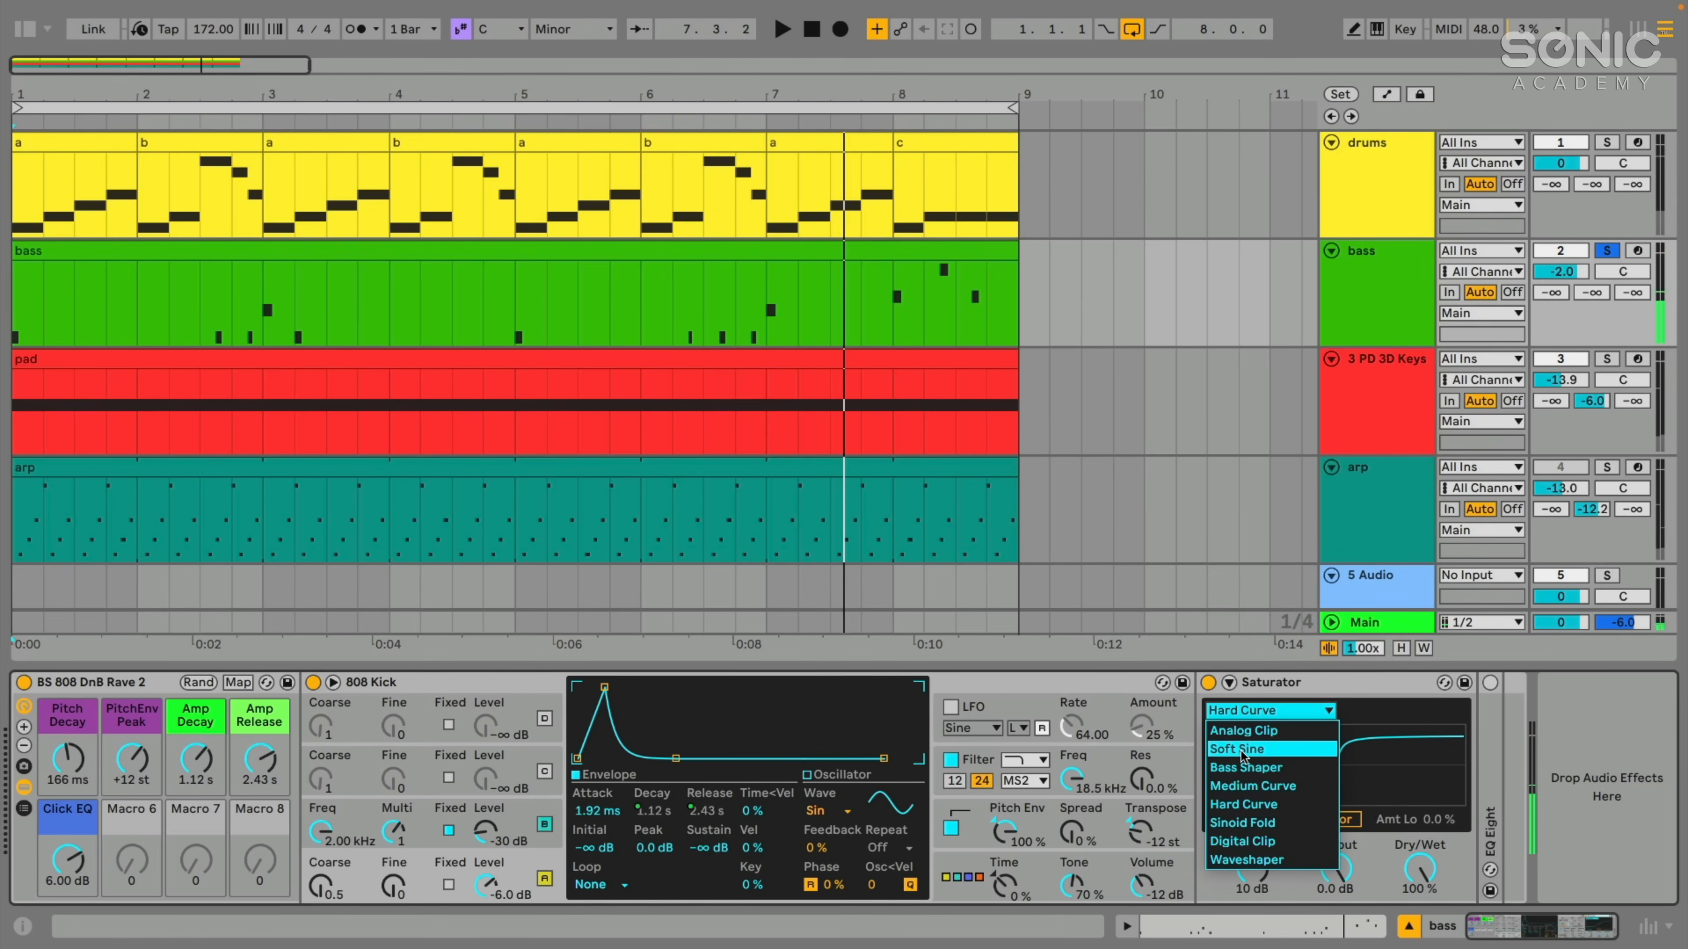
pyautogui.click(1237, 773)
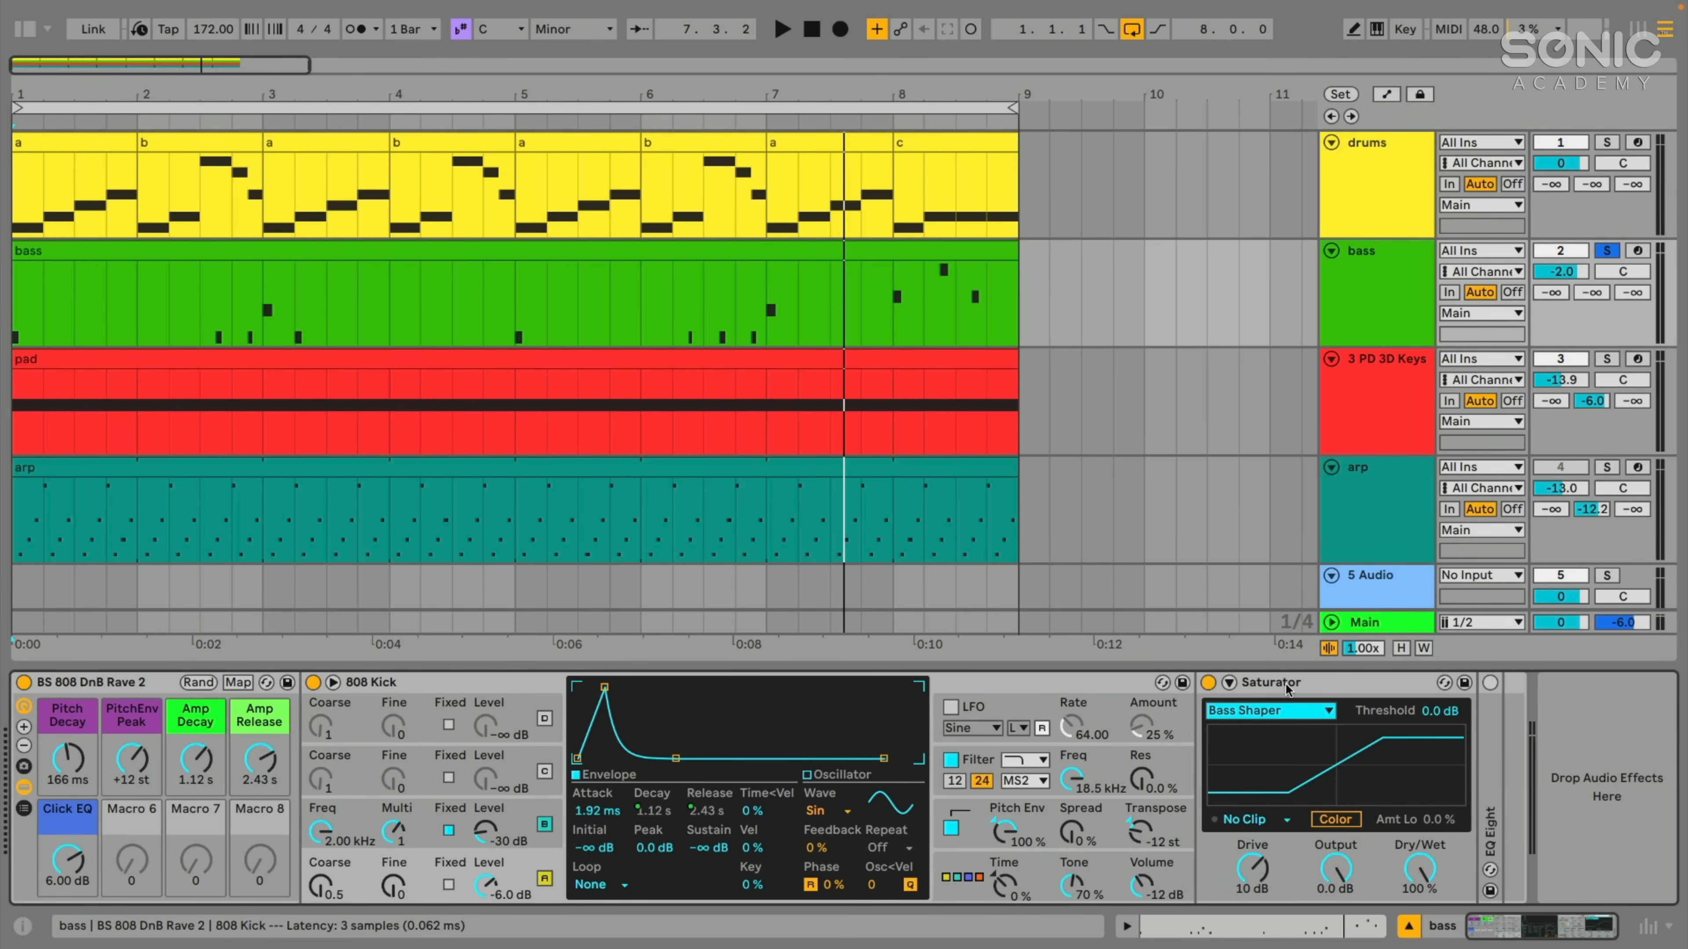
pyautogui.press('space')
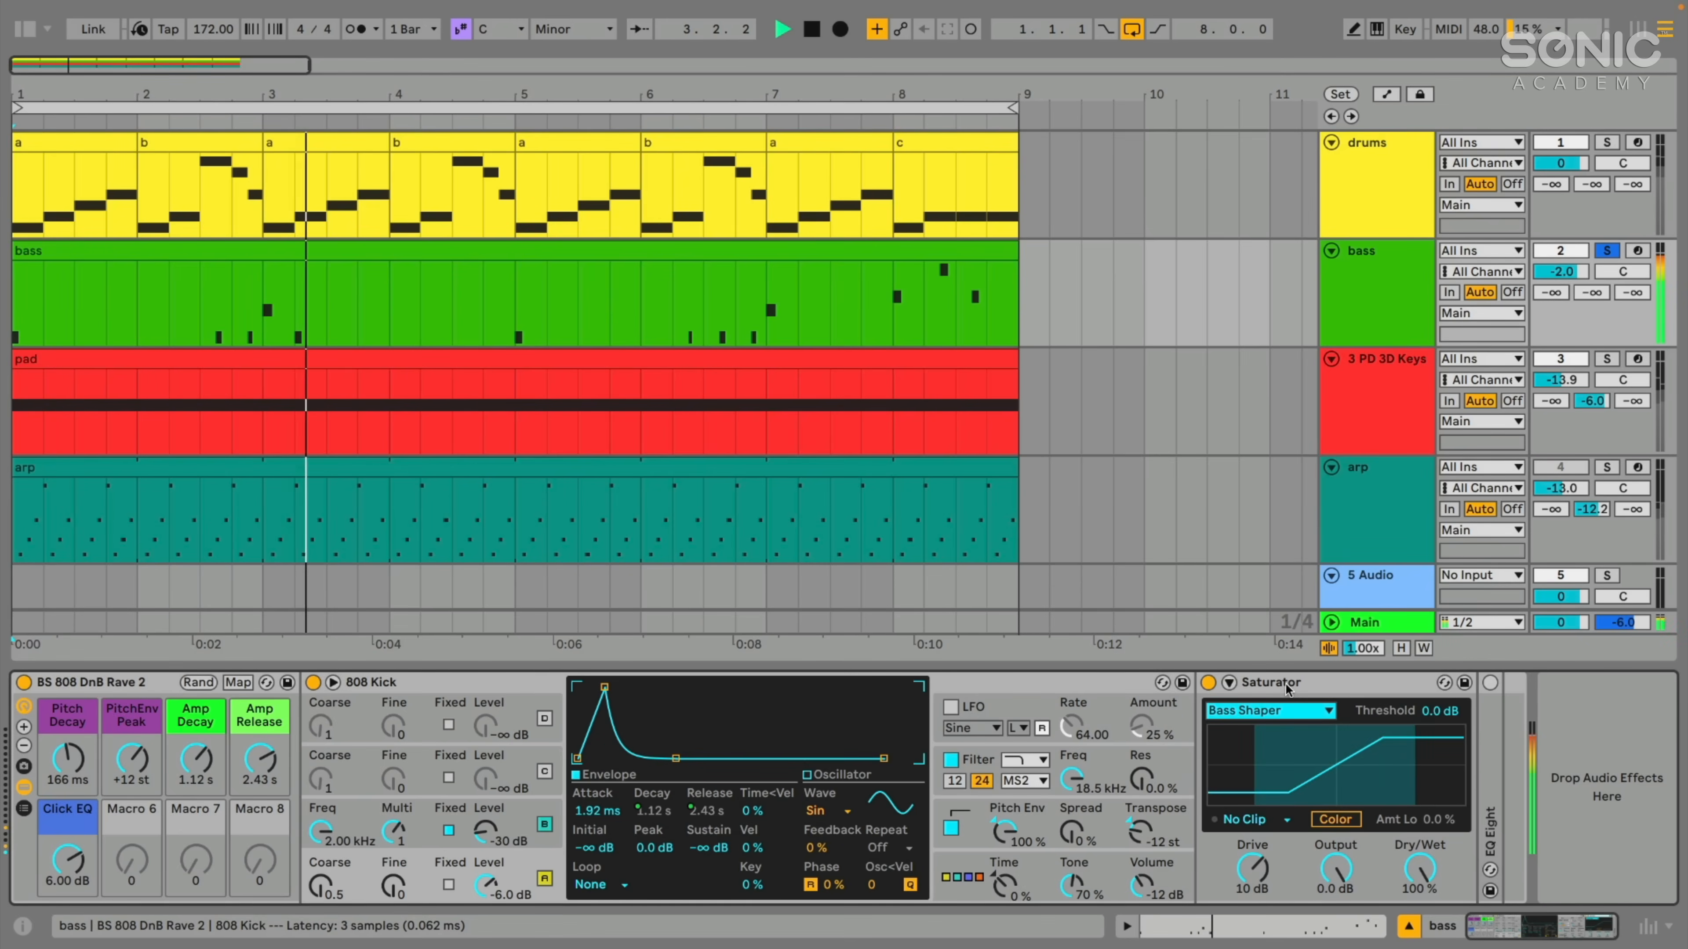
pyautogui.press('space')
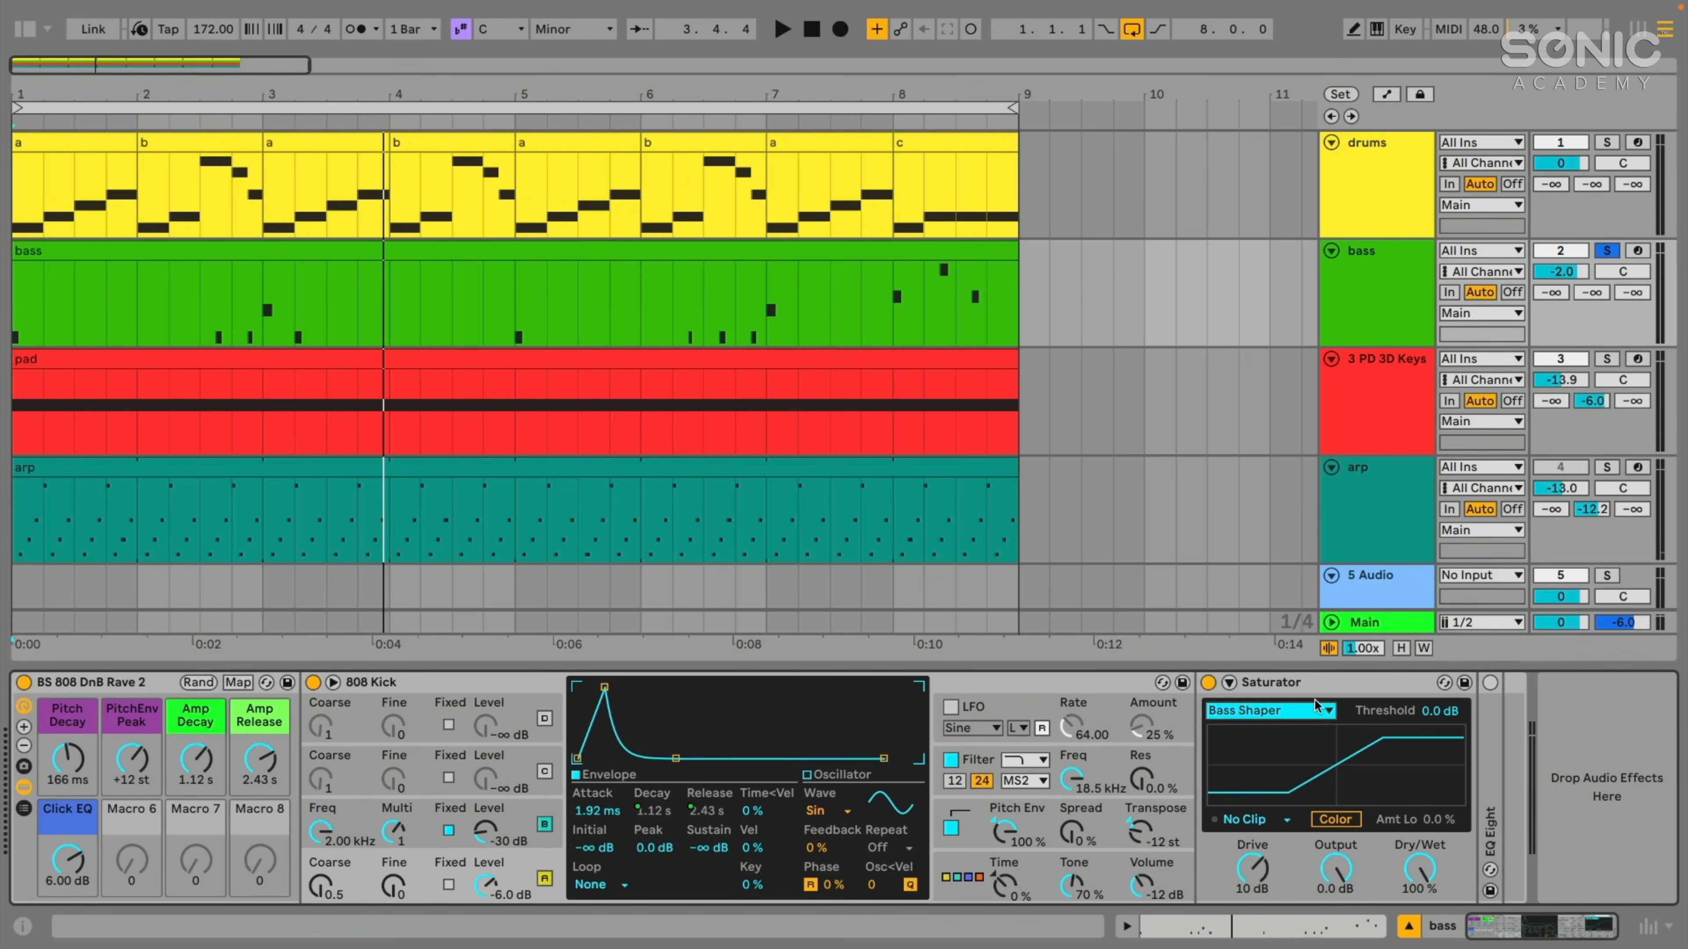
# - Try Bass Shaper thresholds of -34 dB and 0.0 dB, and settle on -50 dB
pyautogui.click(1435, 714)
pyautogui.moveTo(1436, 715); pyautogui.dragTo(1437, 757)
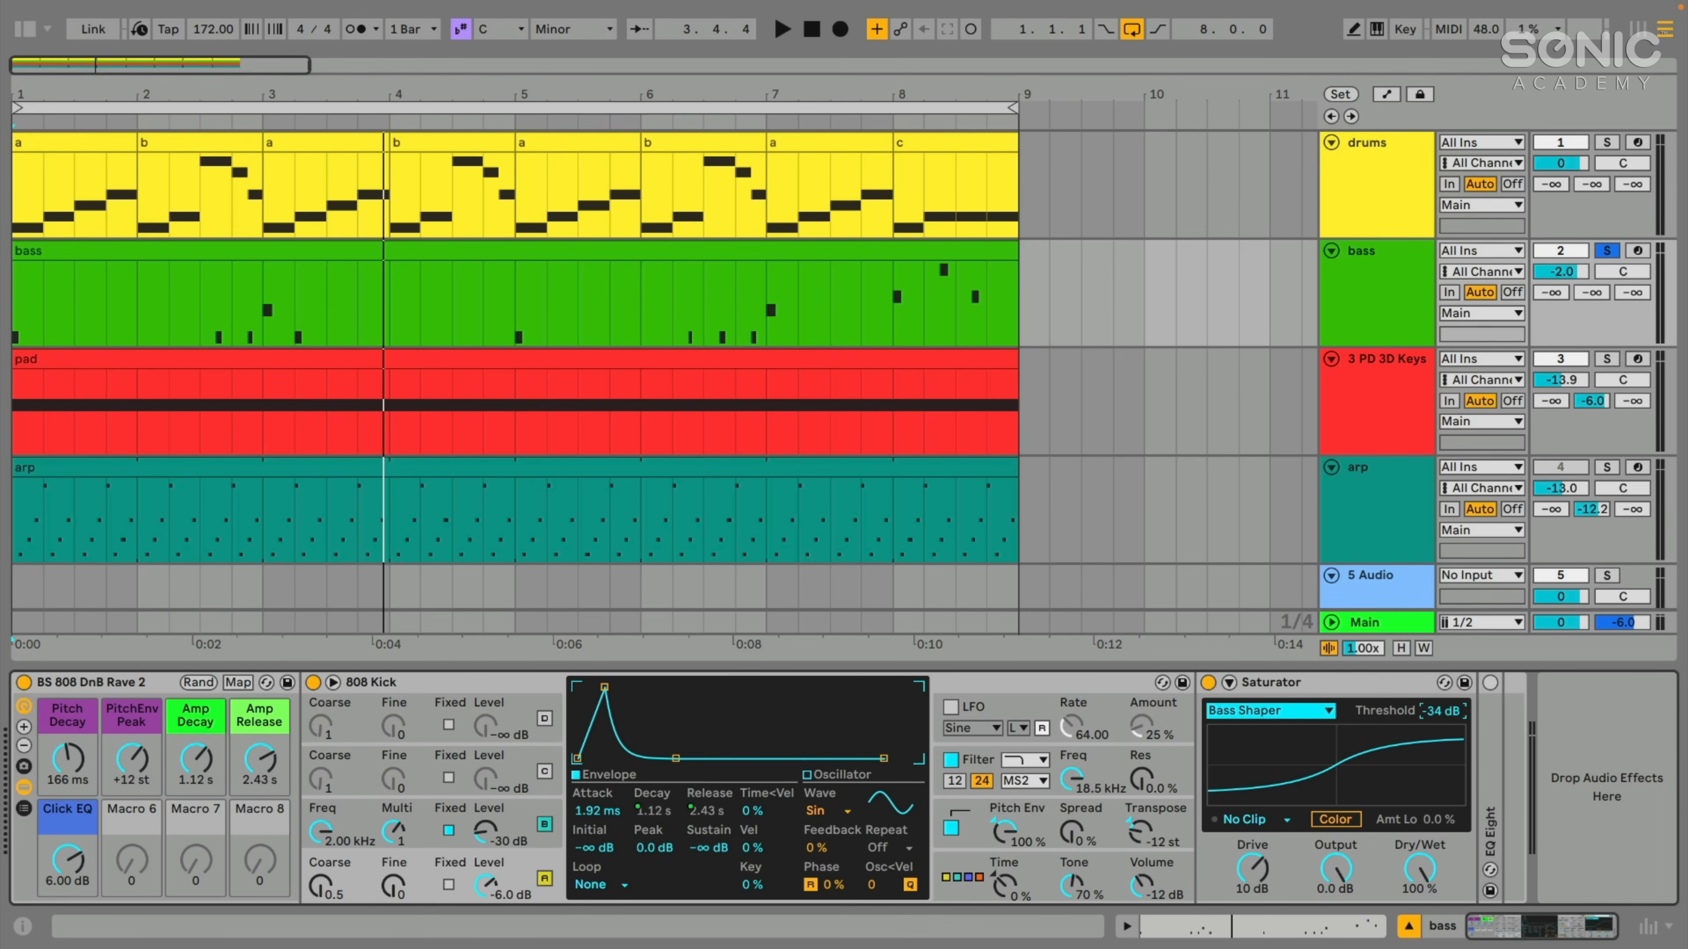
pyautogui.moveTo(1441, 710); pyautogui.dragTo(1440, 643)
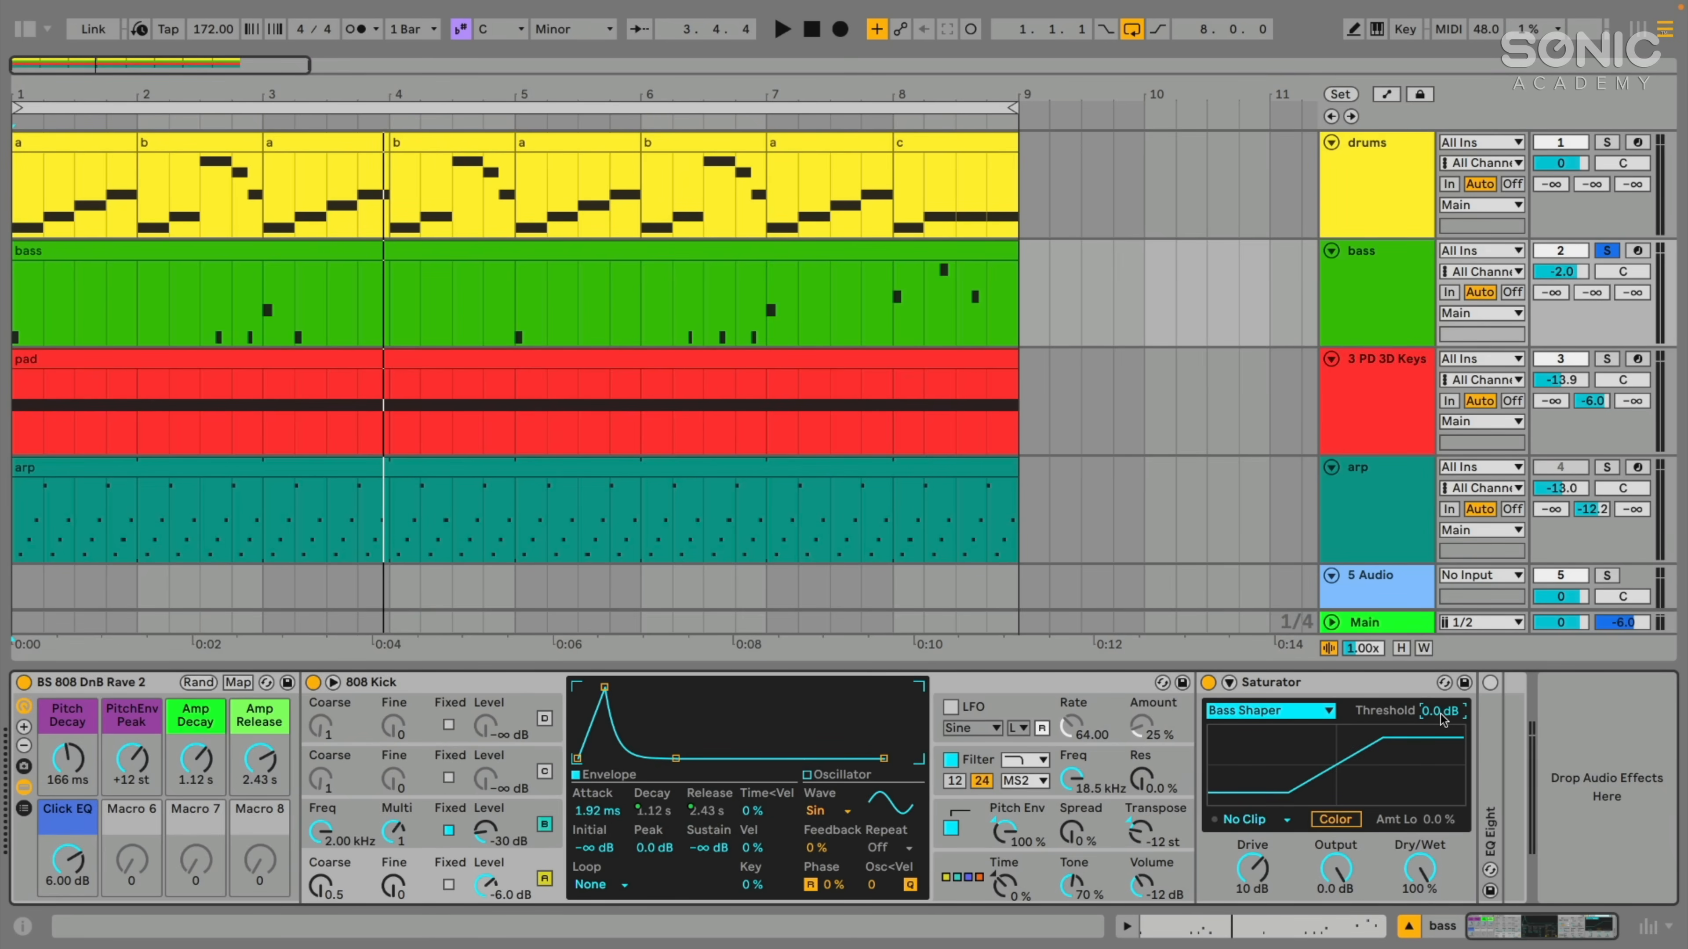
pyautogui.moveTo(1439, 715); pyautogui.dragTo(1440, 765)
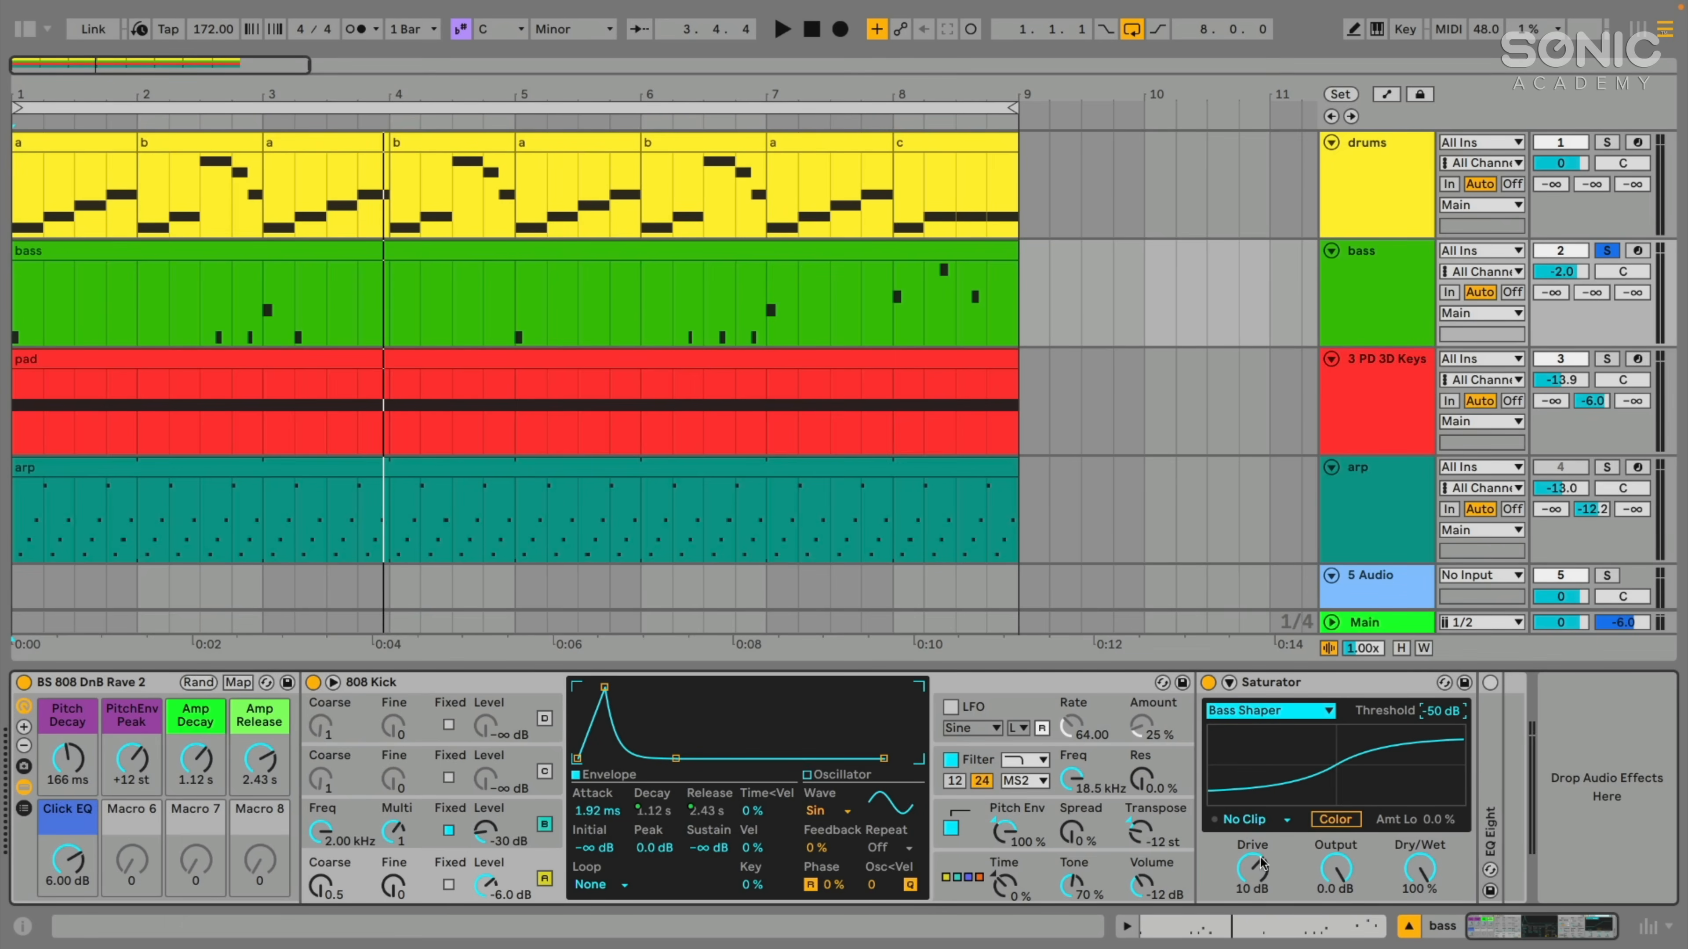
# - Play the soloed bass and compare Analog Clip and Soft Sine with the Bass Shaper curve
pyautogui.press('space')
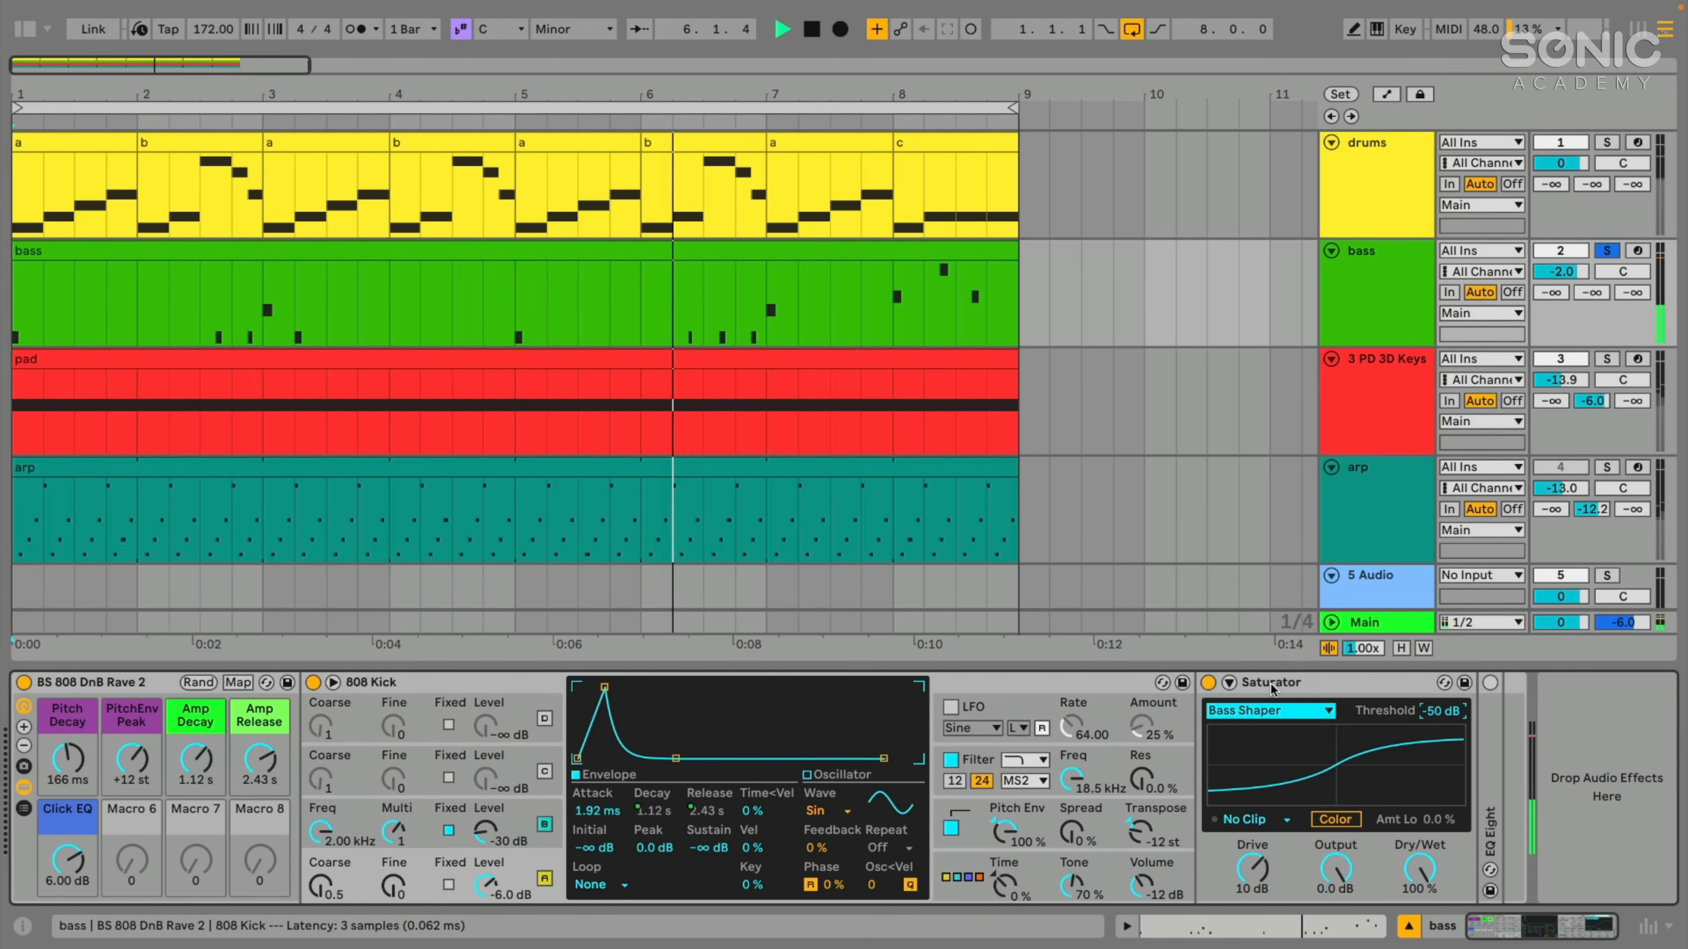
pyautogui.click(1246, 710)
pyautogui.click(1242, 731)
pyautogui.click(1246, 710)
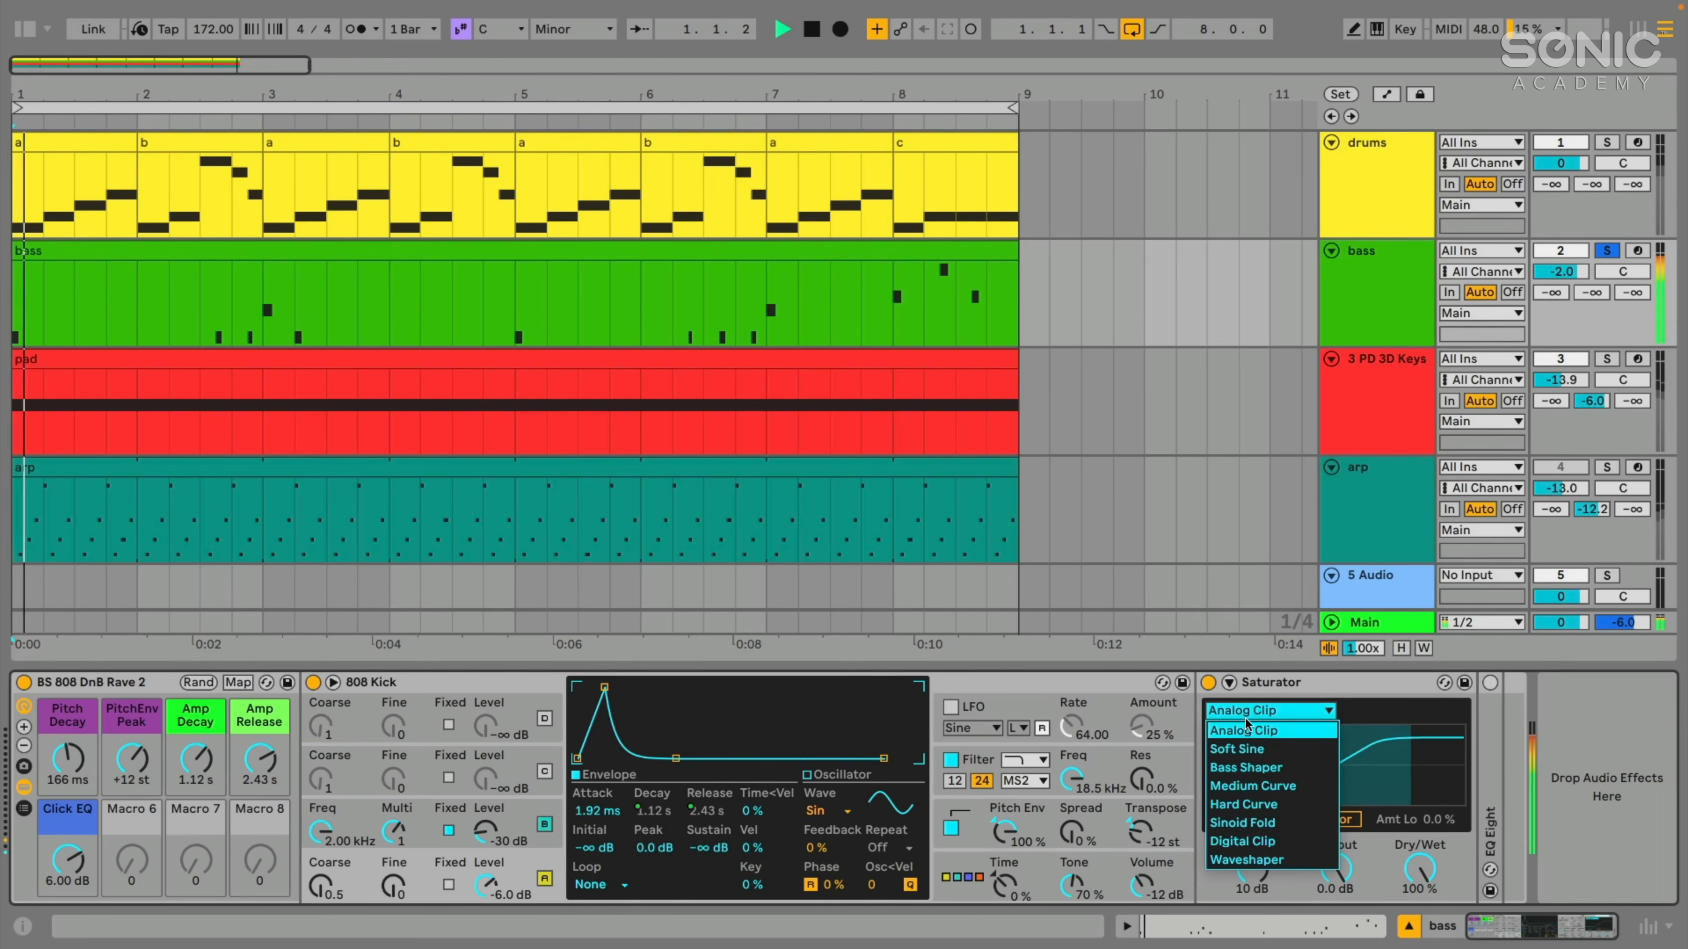
pyautogui.click(1246, 747)
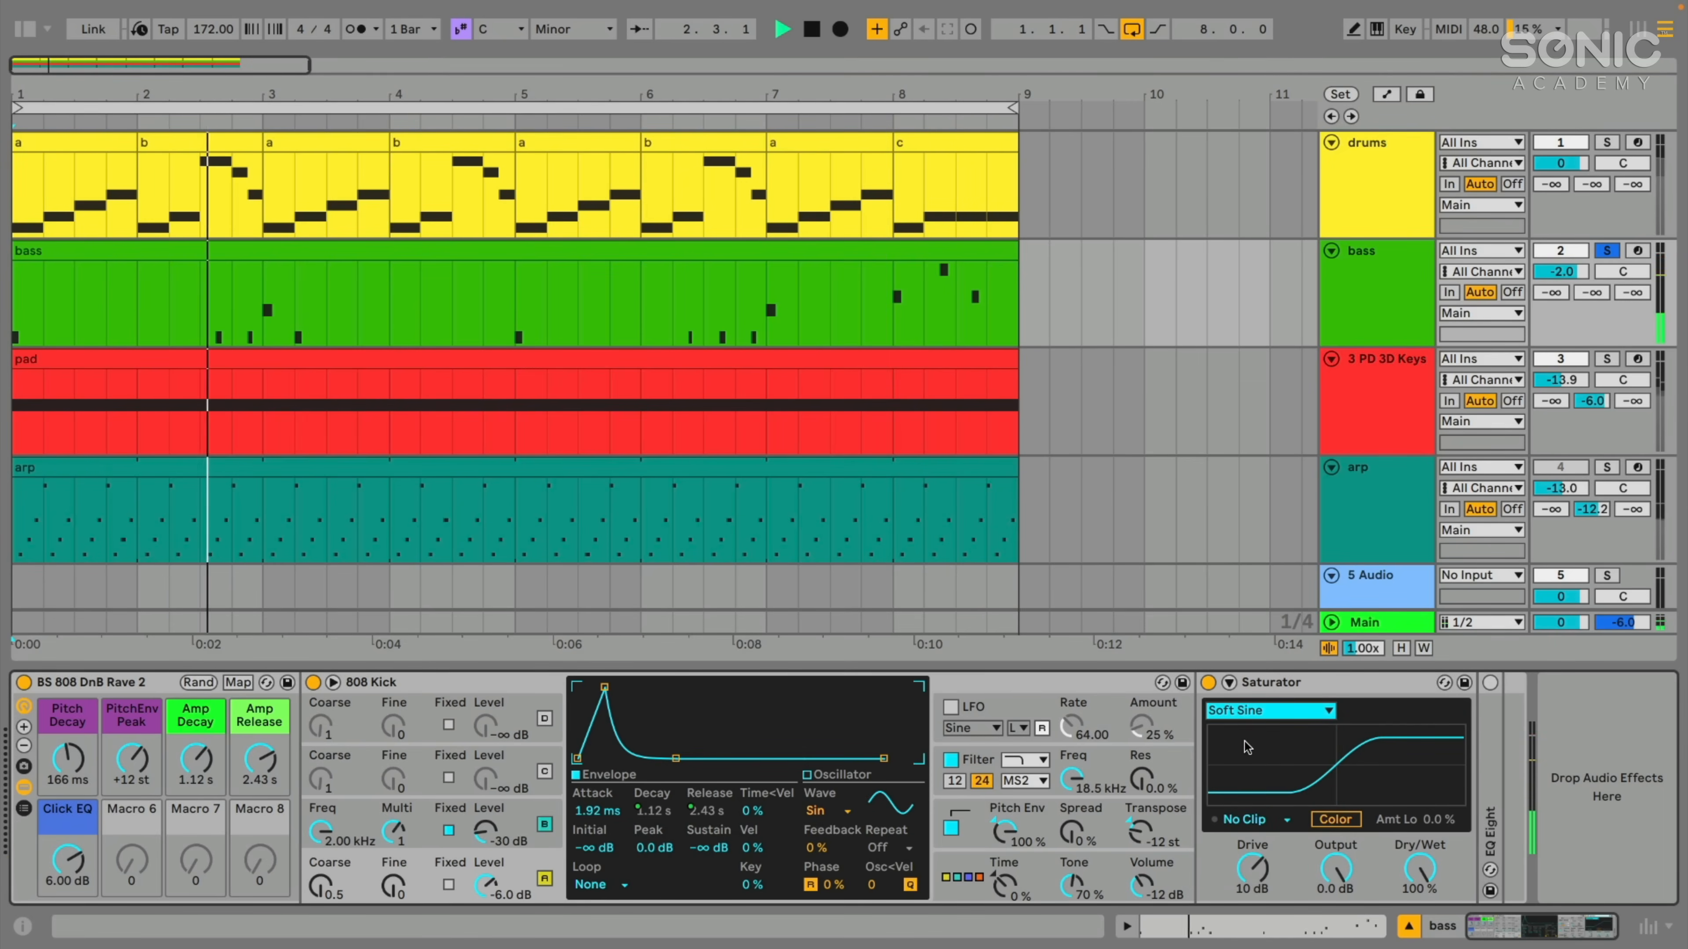
pyautogui.click(1248, 710)
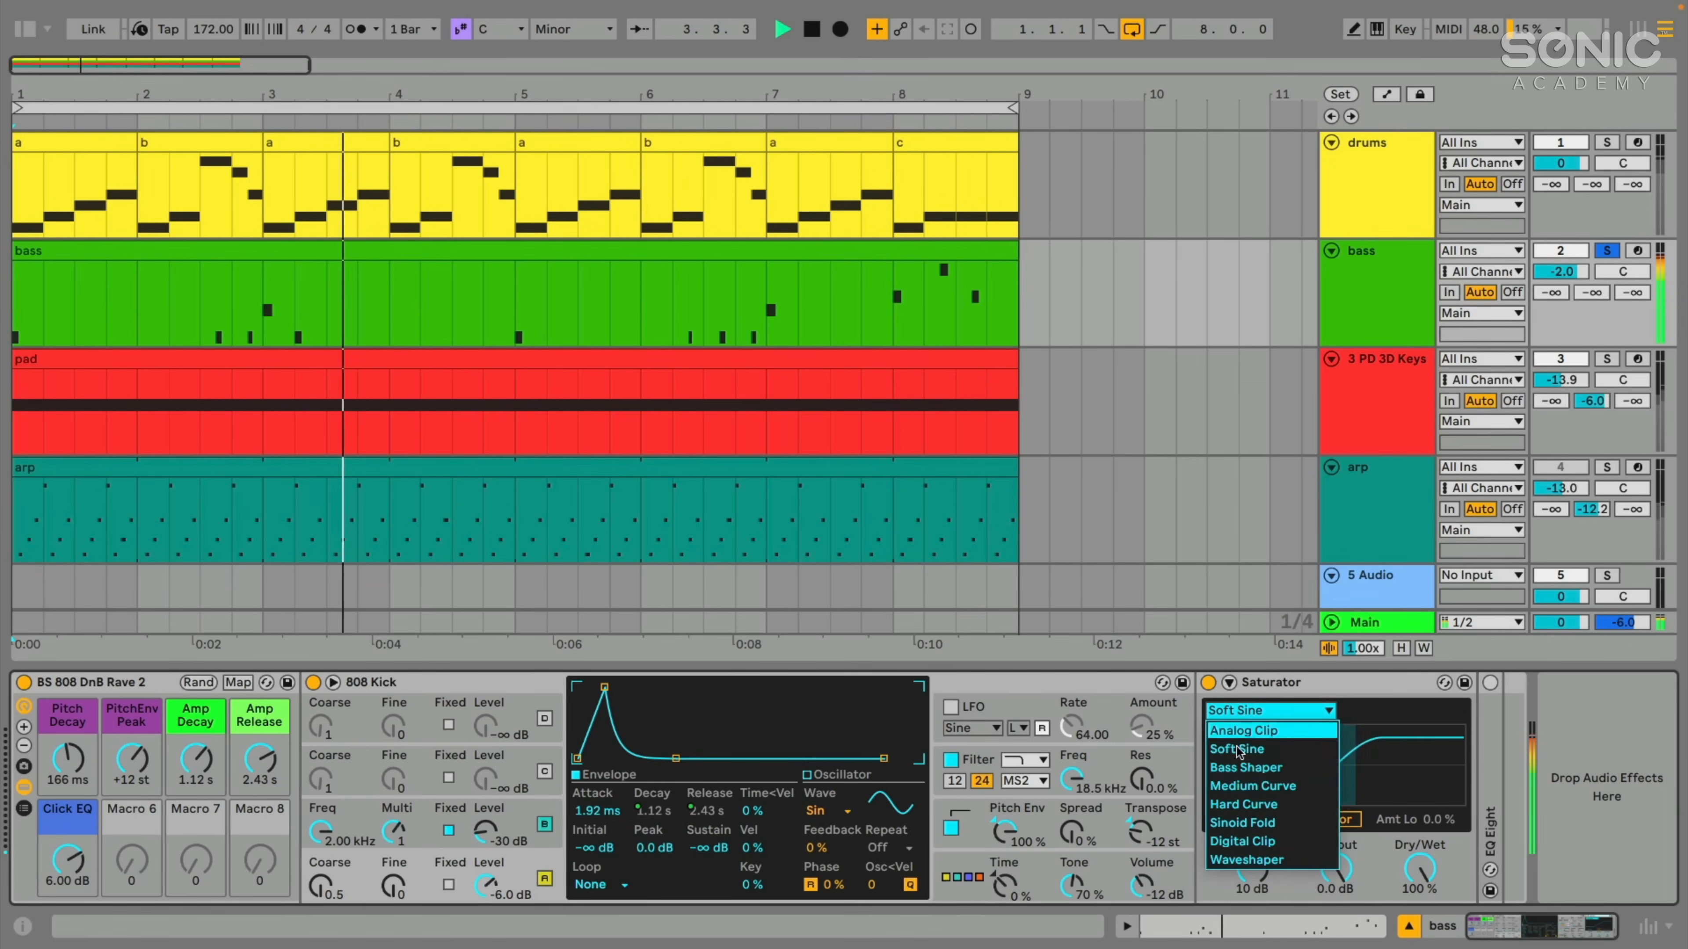
pyautogui.click(1240, 777)
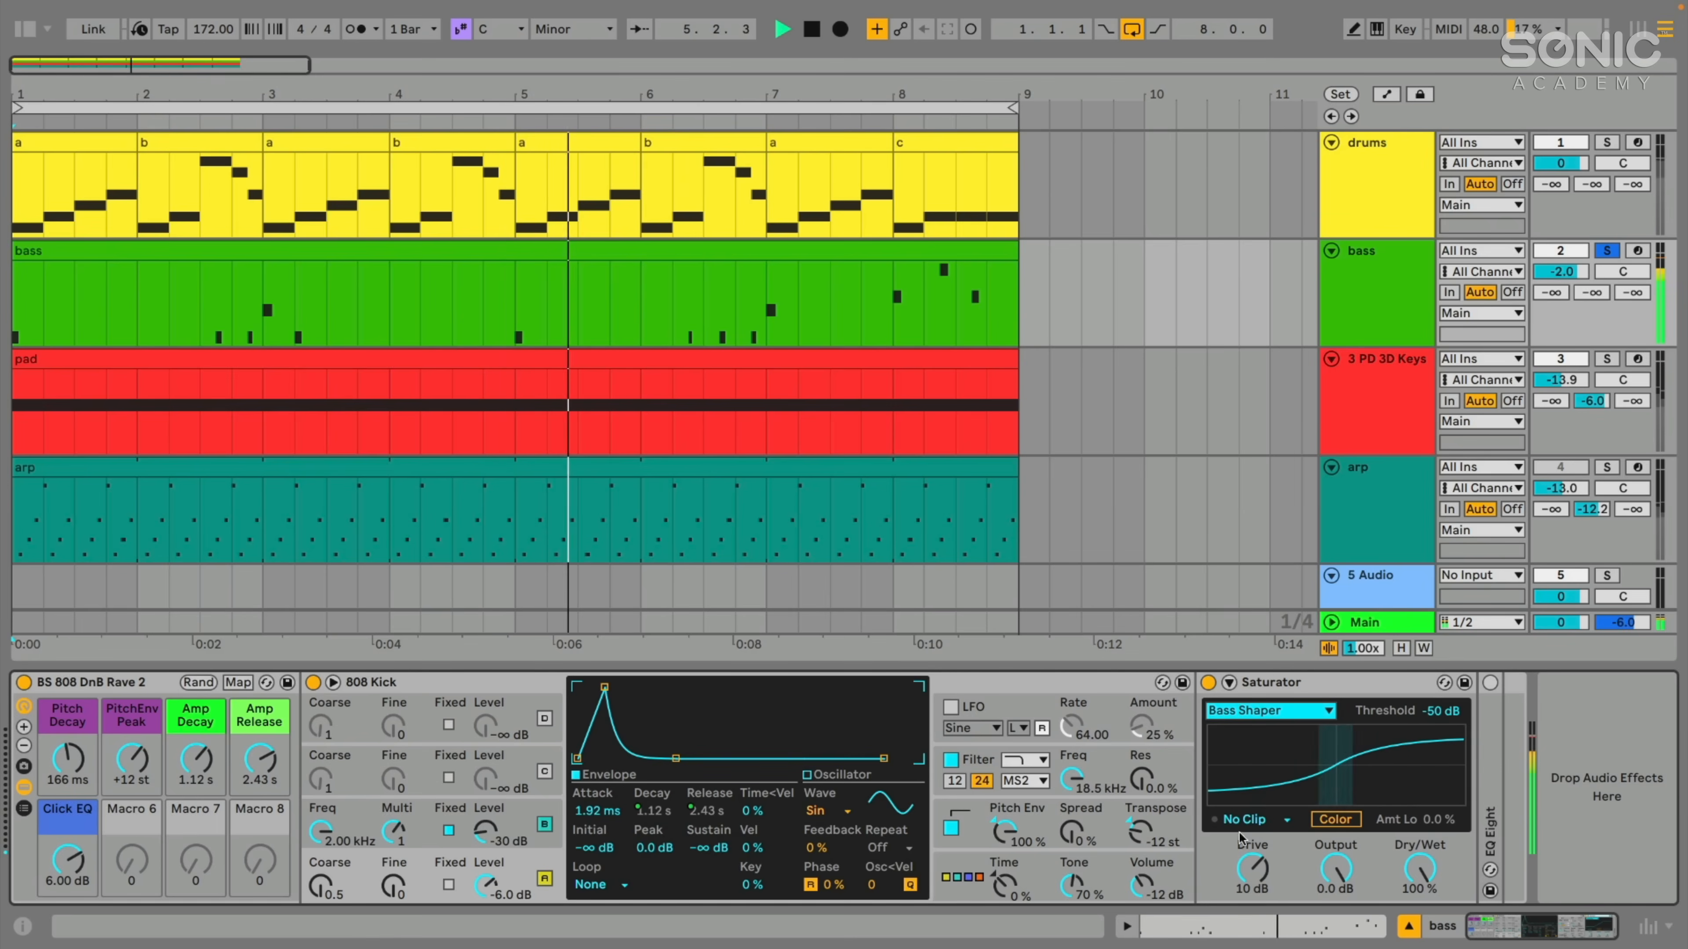
# - Raise Saturator's drive to 16 dB and switch from Bass Shaper to Soft Sine to compare them
pyautogui.moveTo(1249, 877); pyautogui.dragTo(1249, 851)
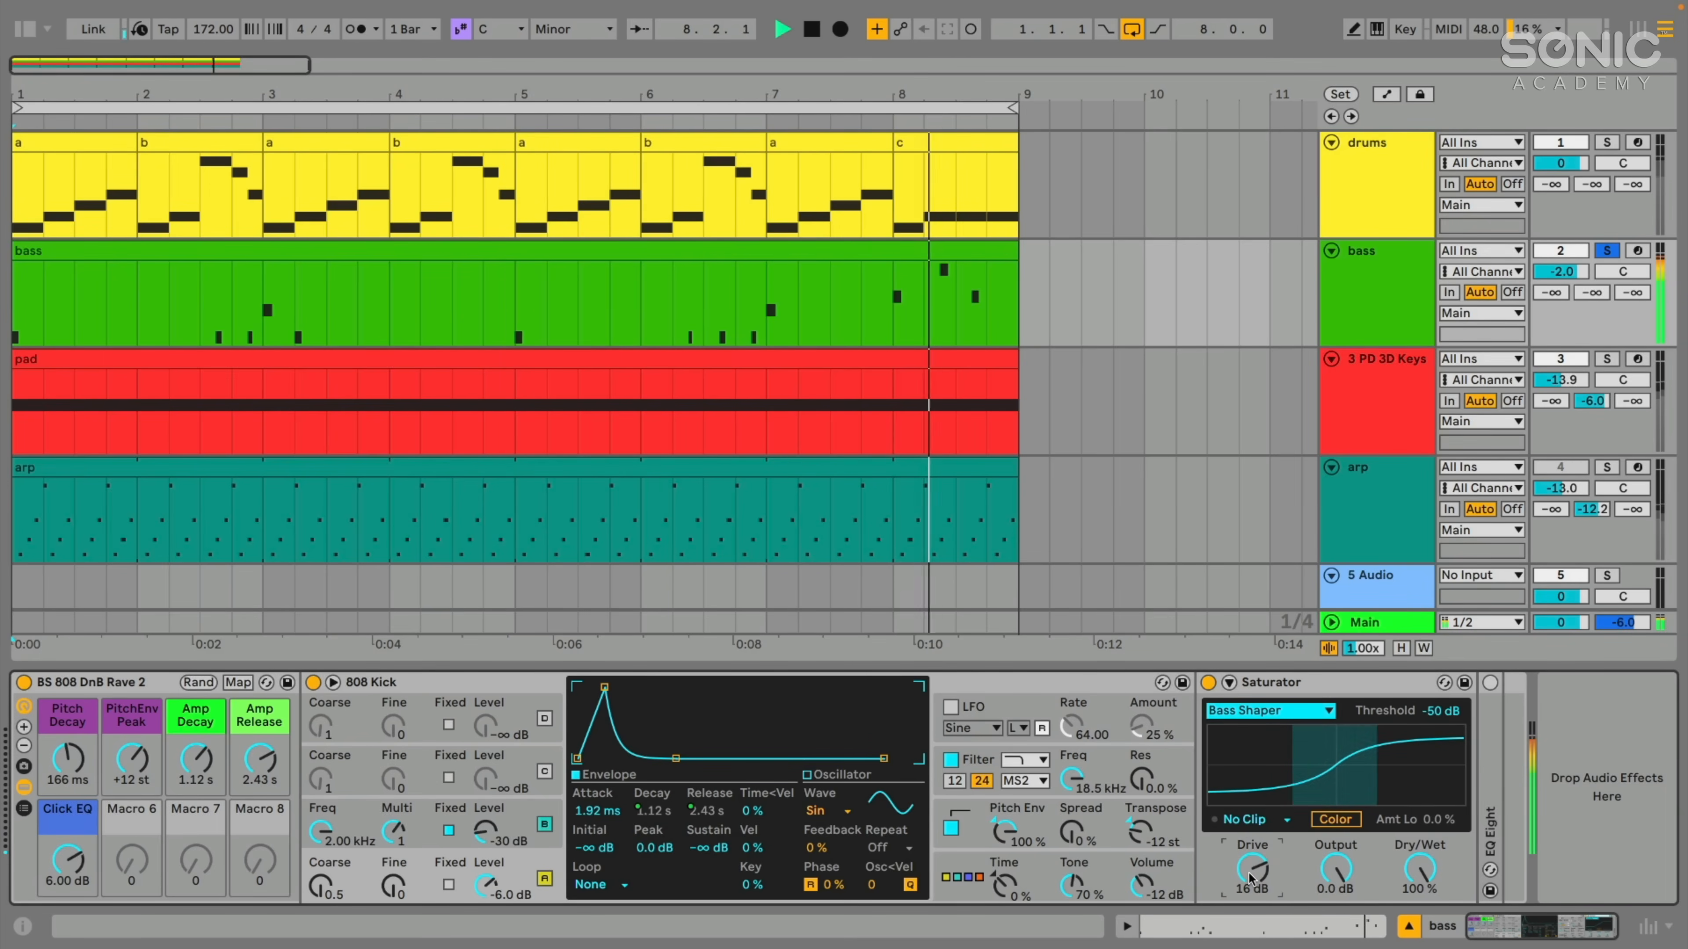
pyautogui.click(1266, 710)
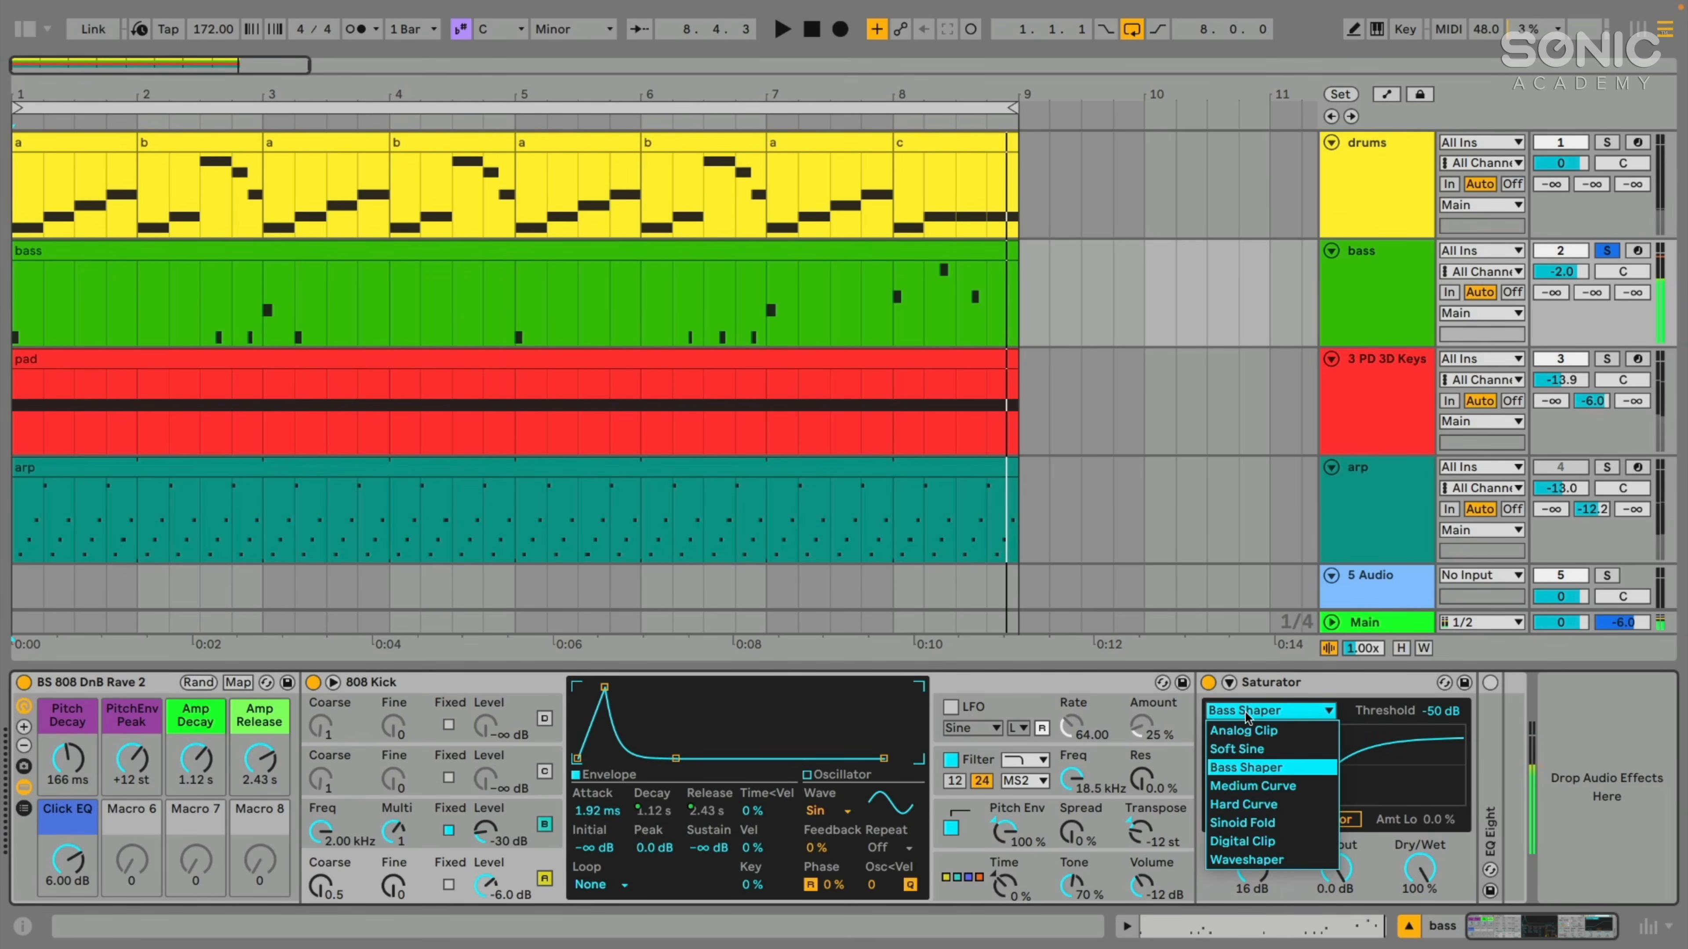
pyautogui.click(1234, 749)
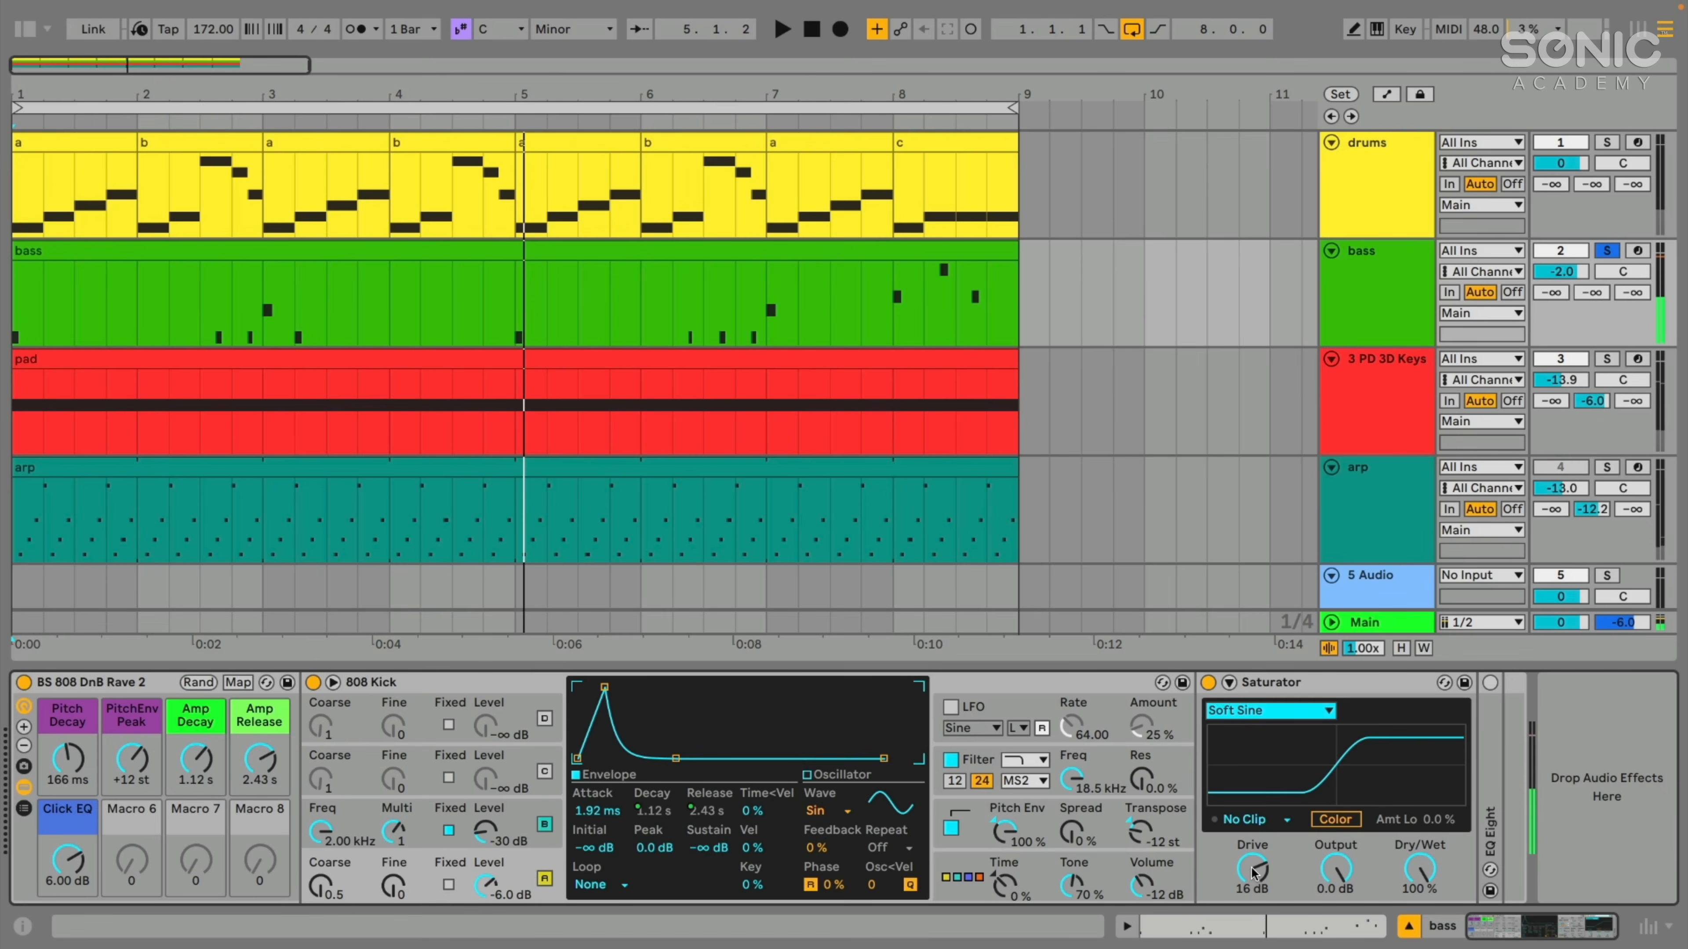
# - Lower Saturator's drive to 8.0 dB during bass playback and change the curve back to Bass Shaper
pyautogui.moveTo(1251, 868); pyautogui.dragTo(1252, 901)
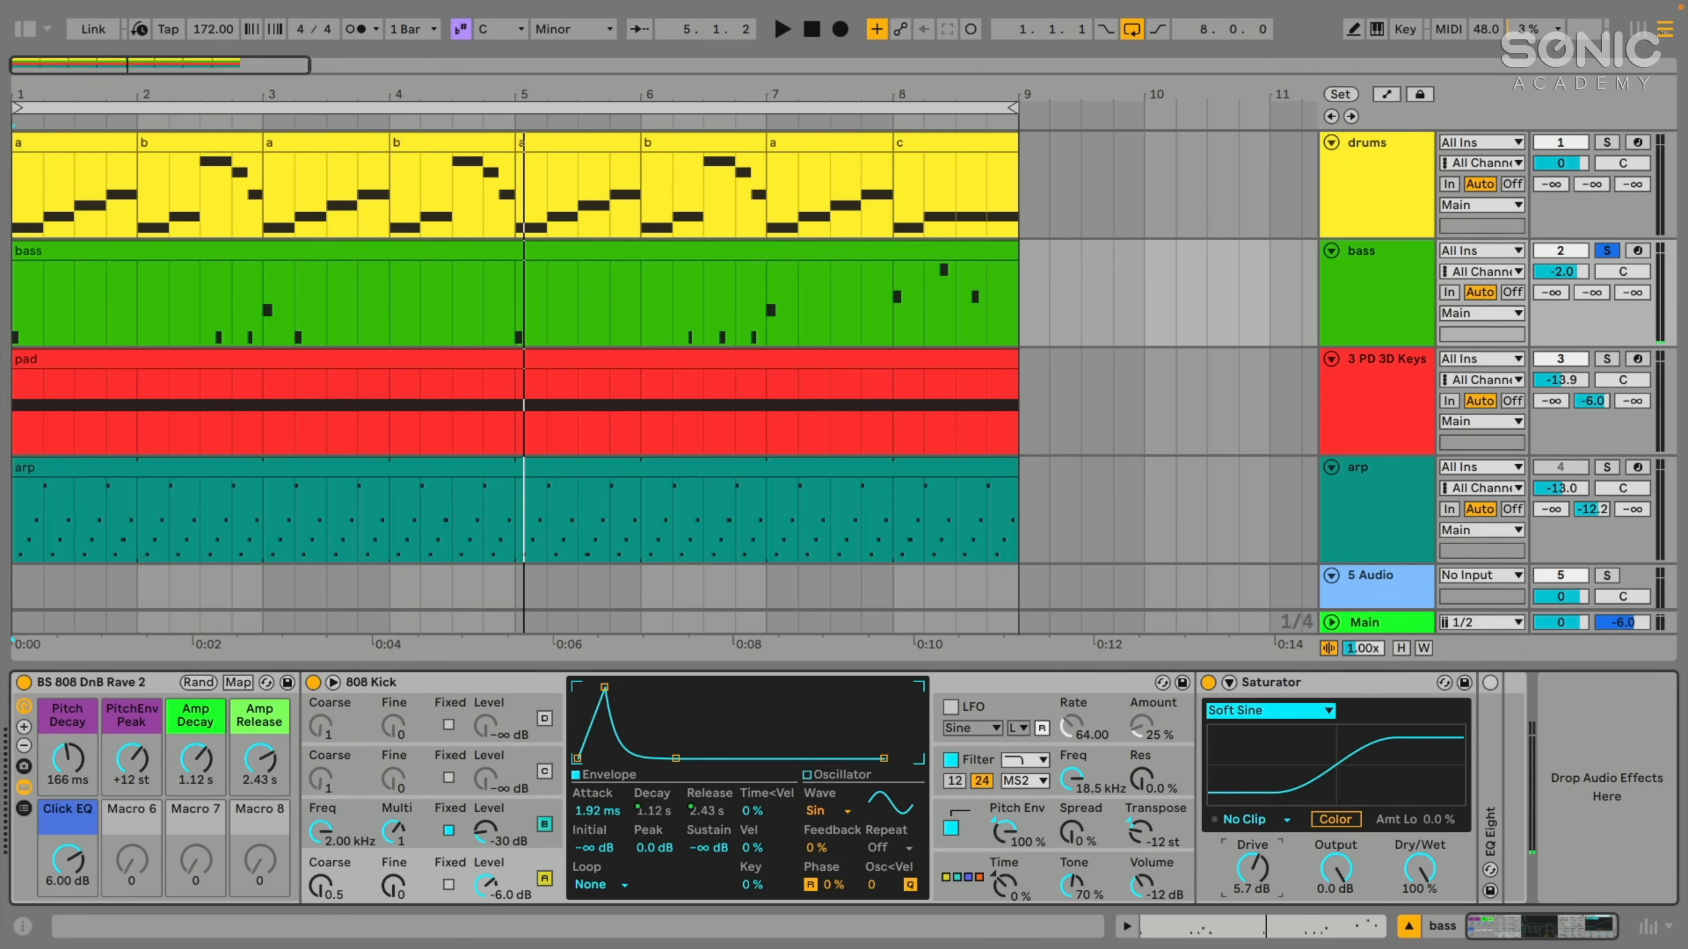
pyautogui.press('space')
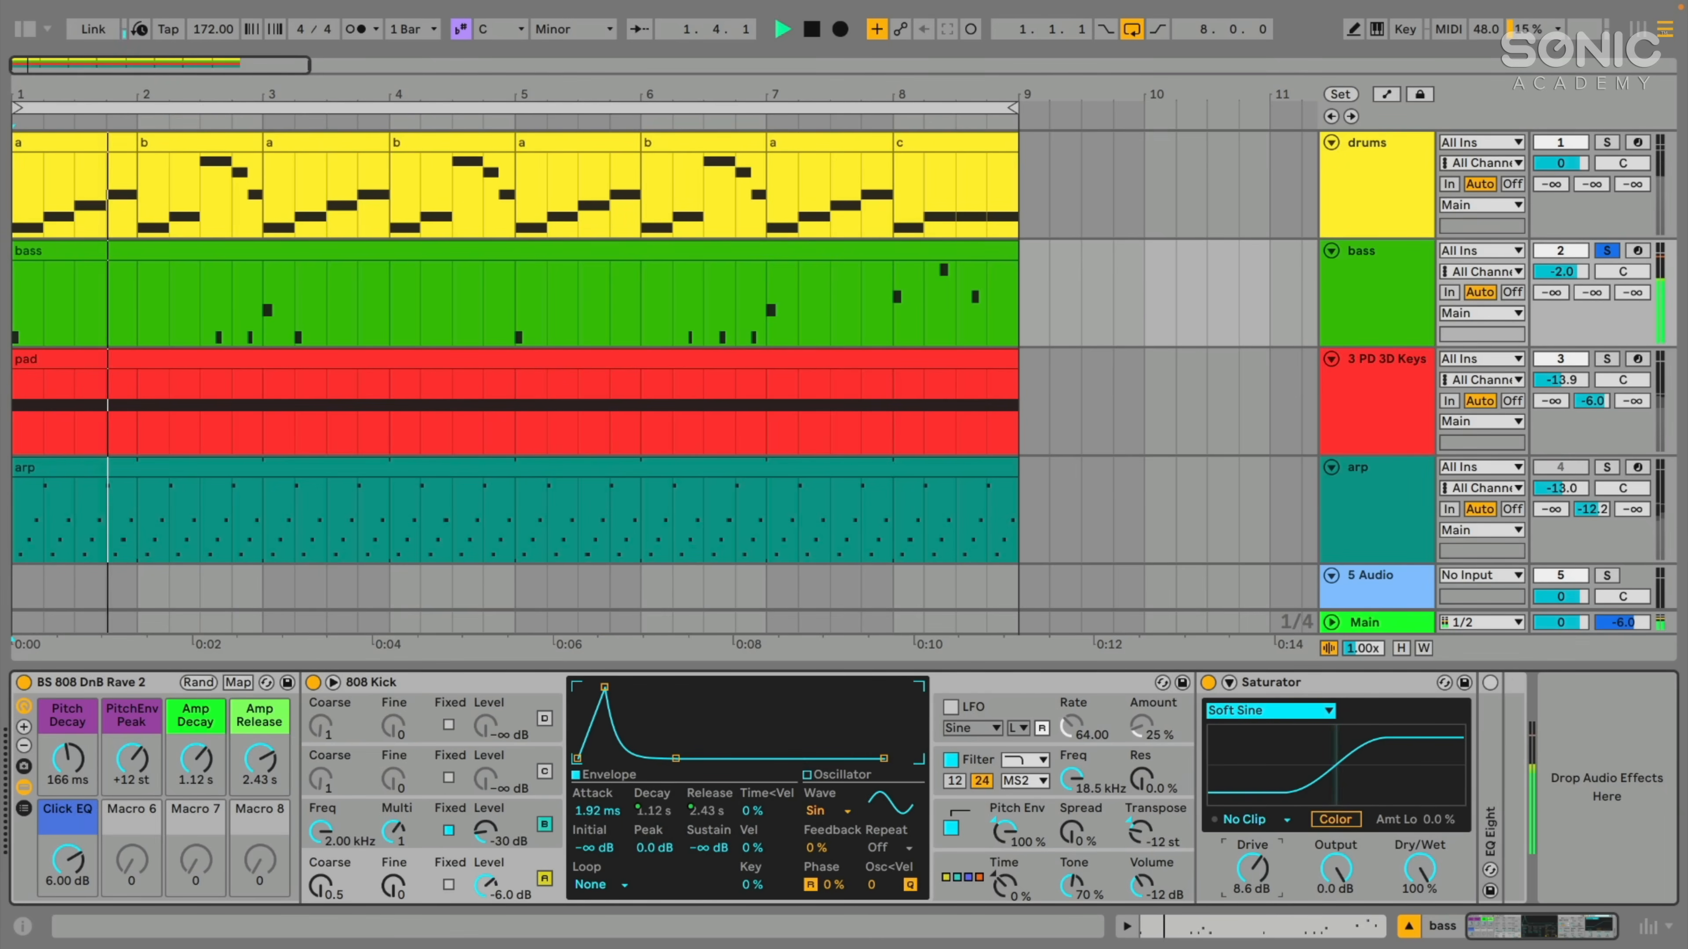
pyautogui.moveTo(1251, 868); pyautogui.dragTo(1252, 866)
pyautogui.click(1262, 710)
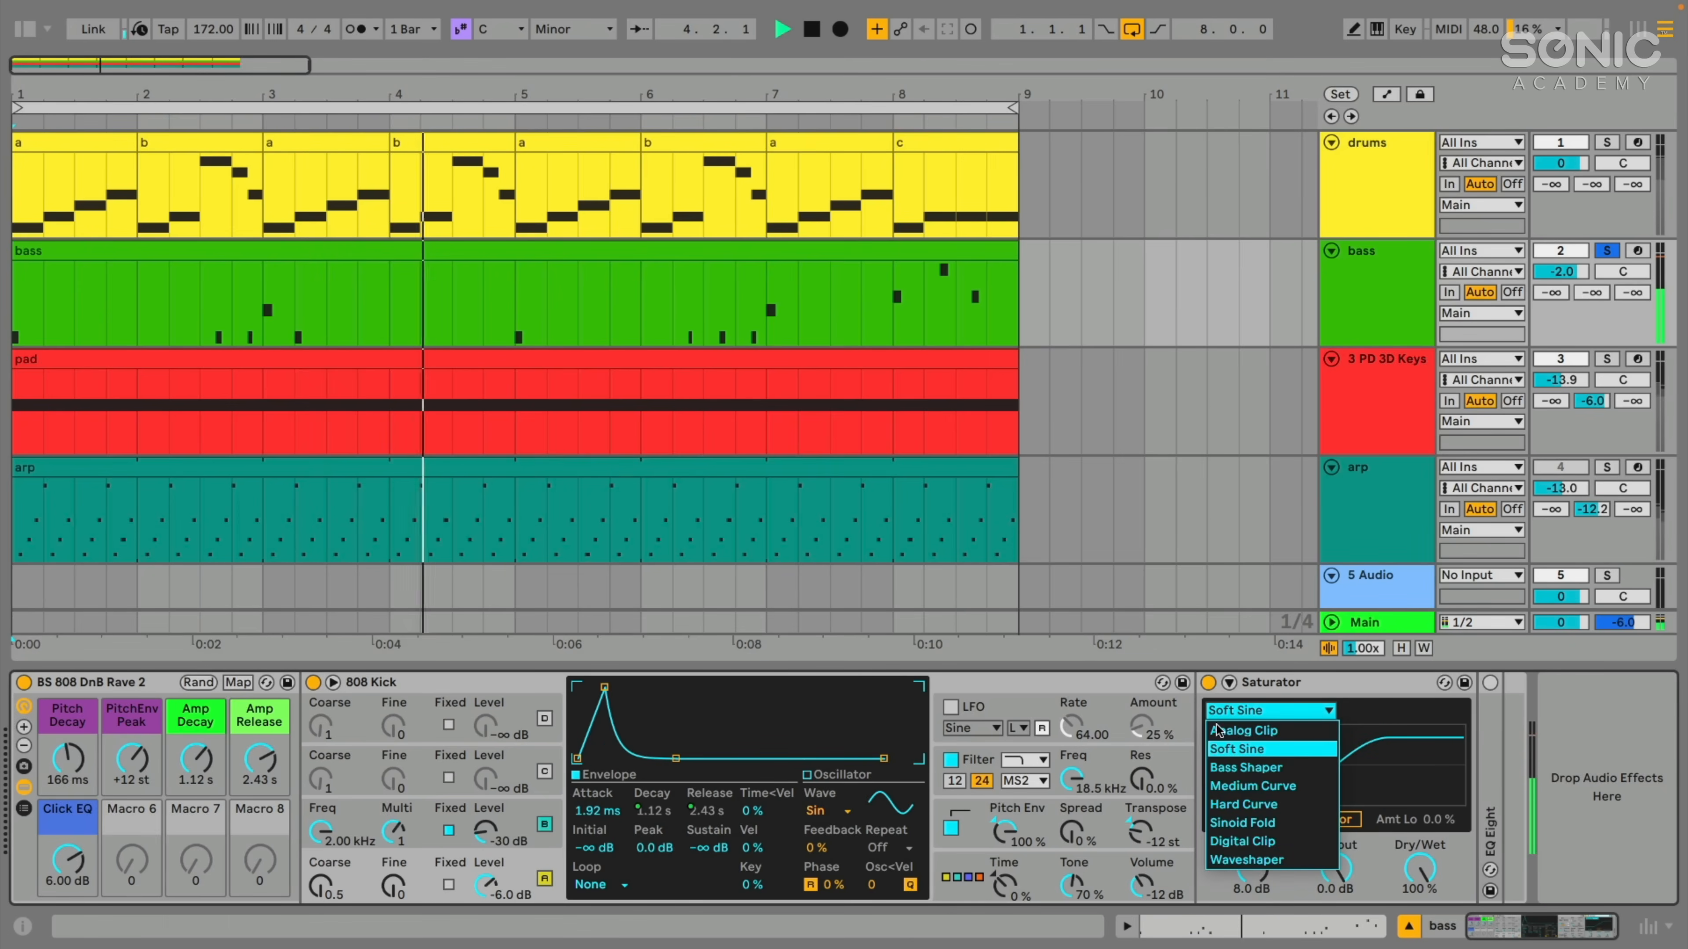
pyautogui.click(1216, 768)
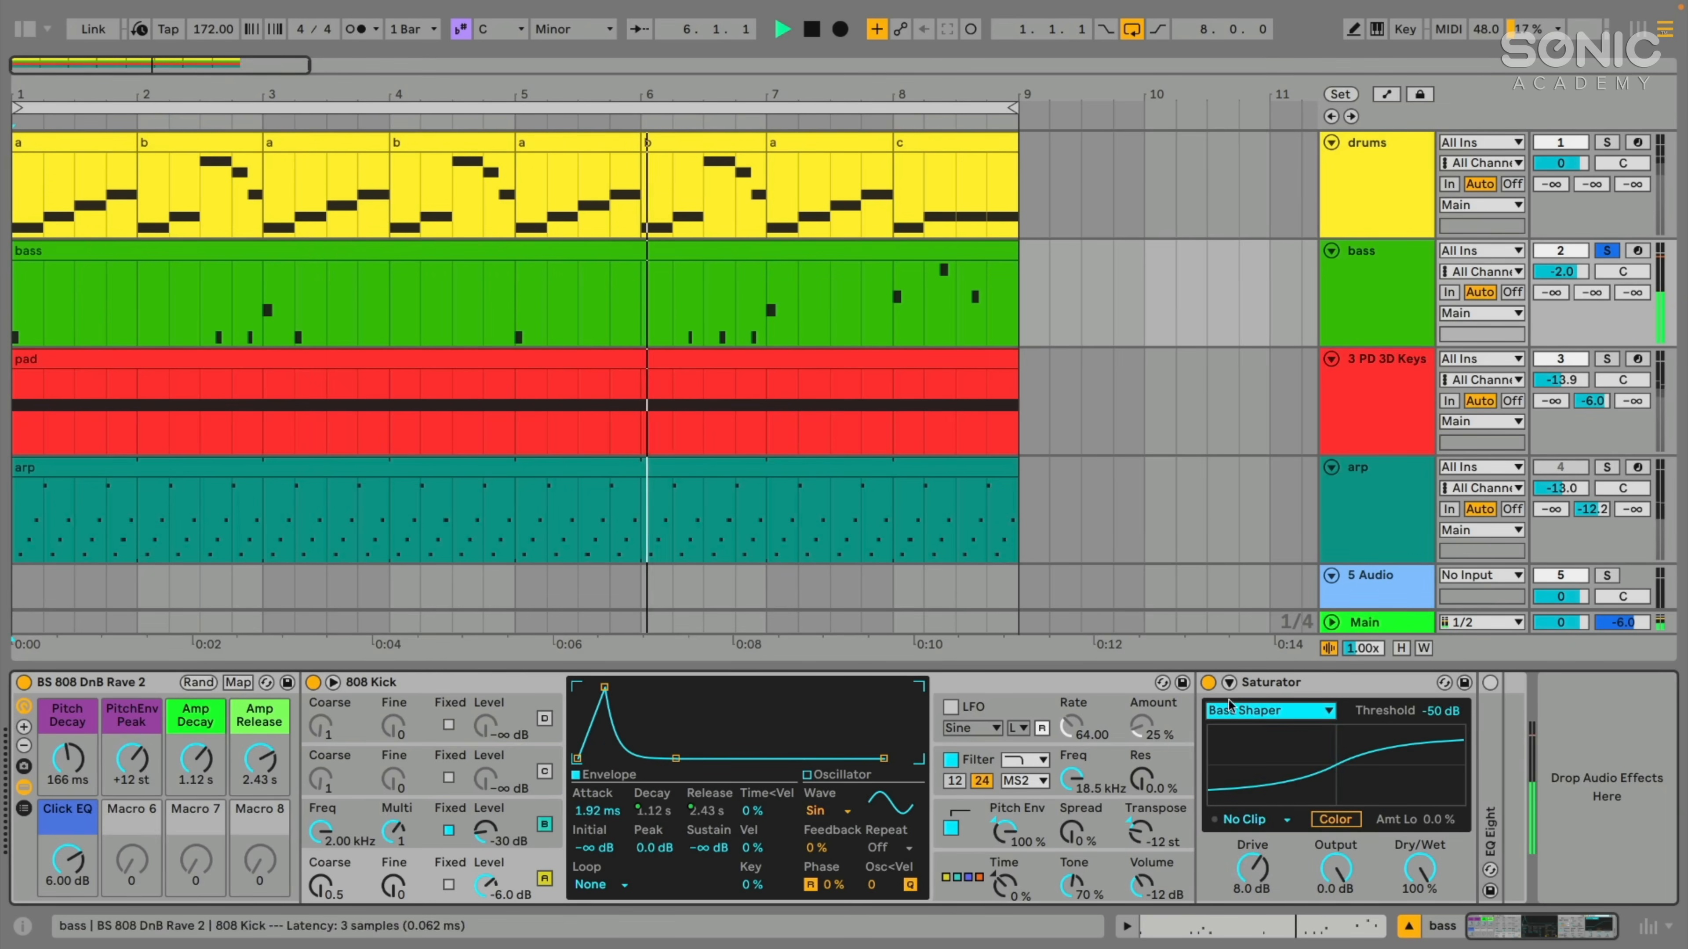
# - Raise Saturator's drive to 12 dB and unsolo the bass track to hear the full arrangement
pyautogui.click(1441, 711)
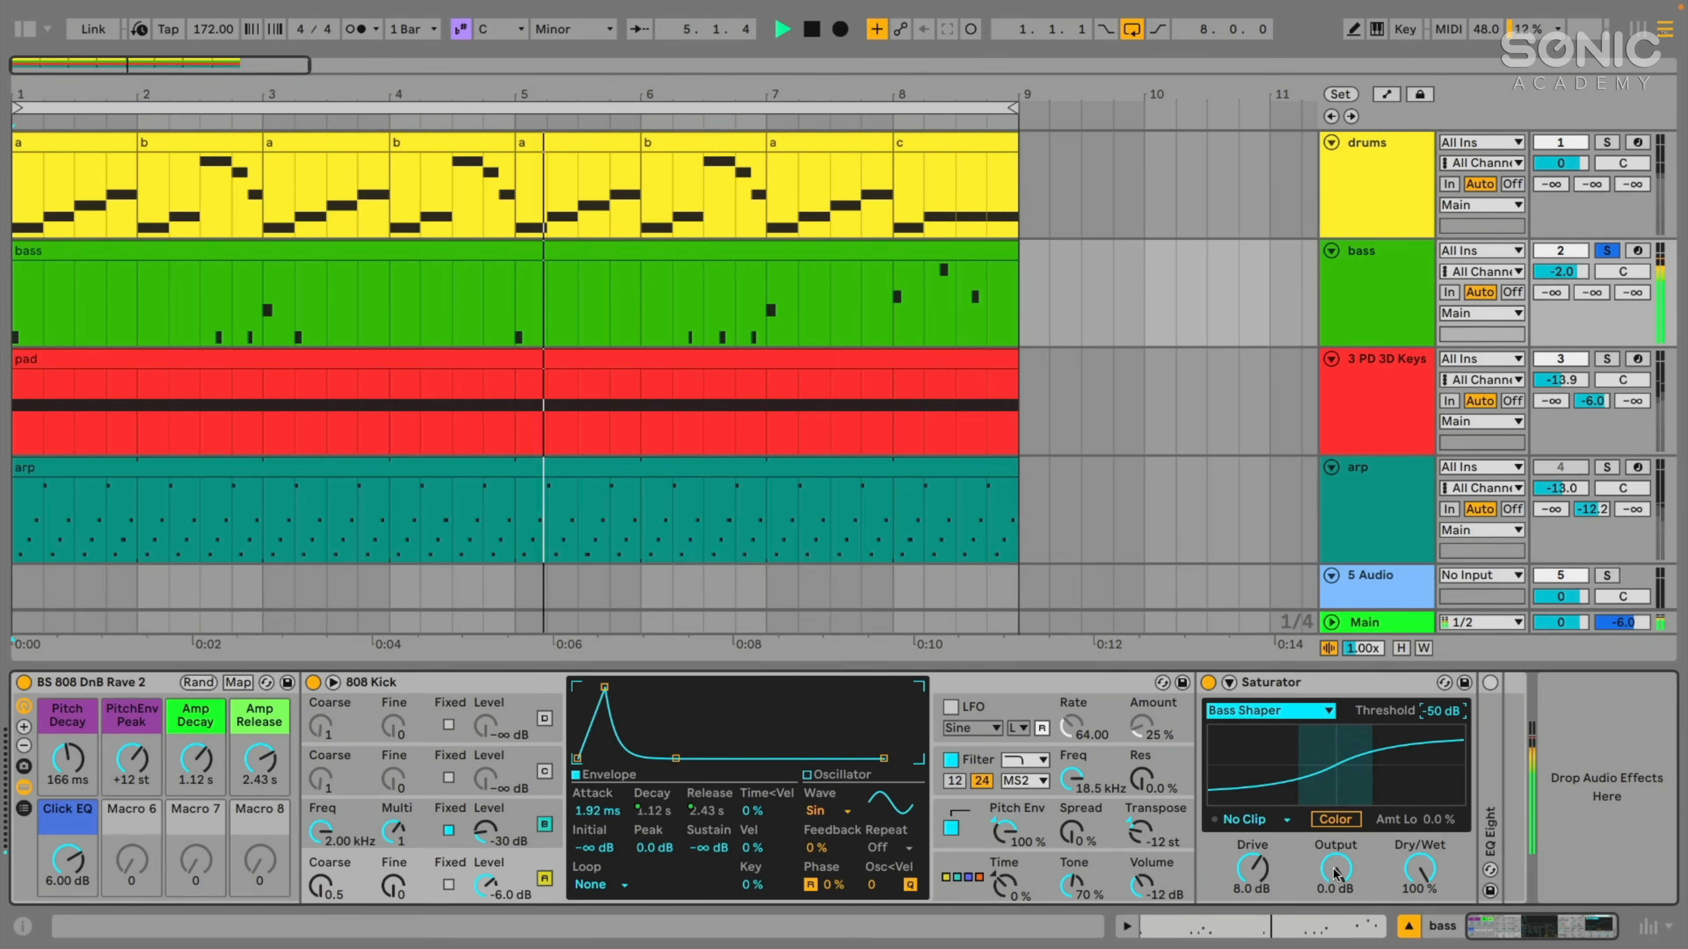
pyautogui.moveTo(1253, 869); pyautogui.dragTo(1253, 854)
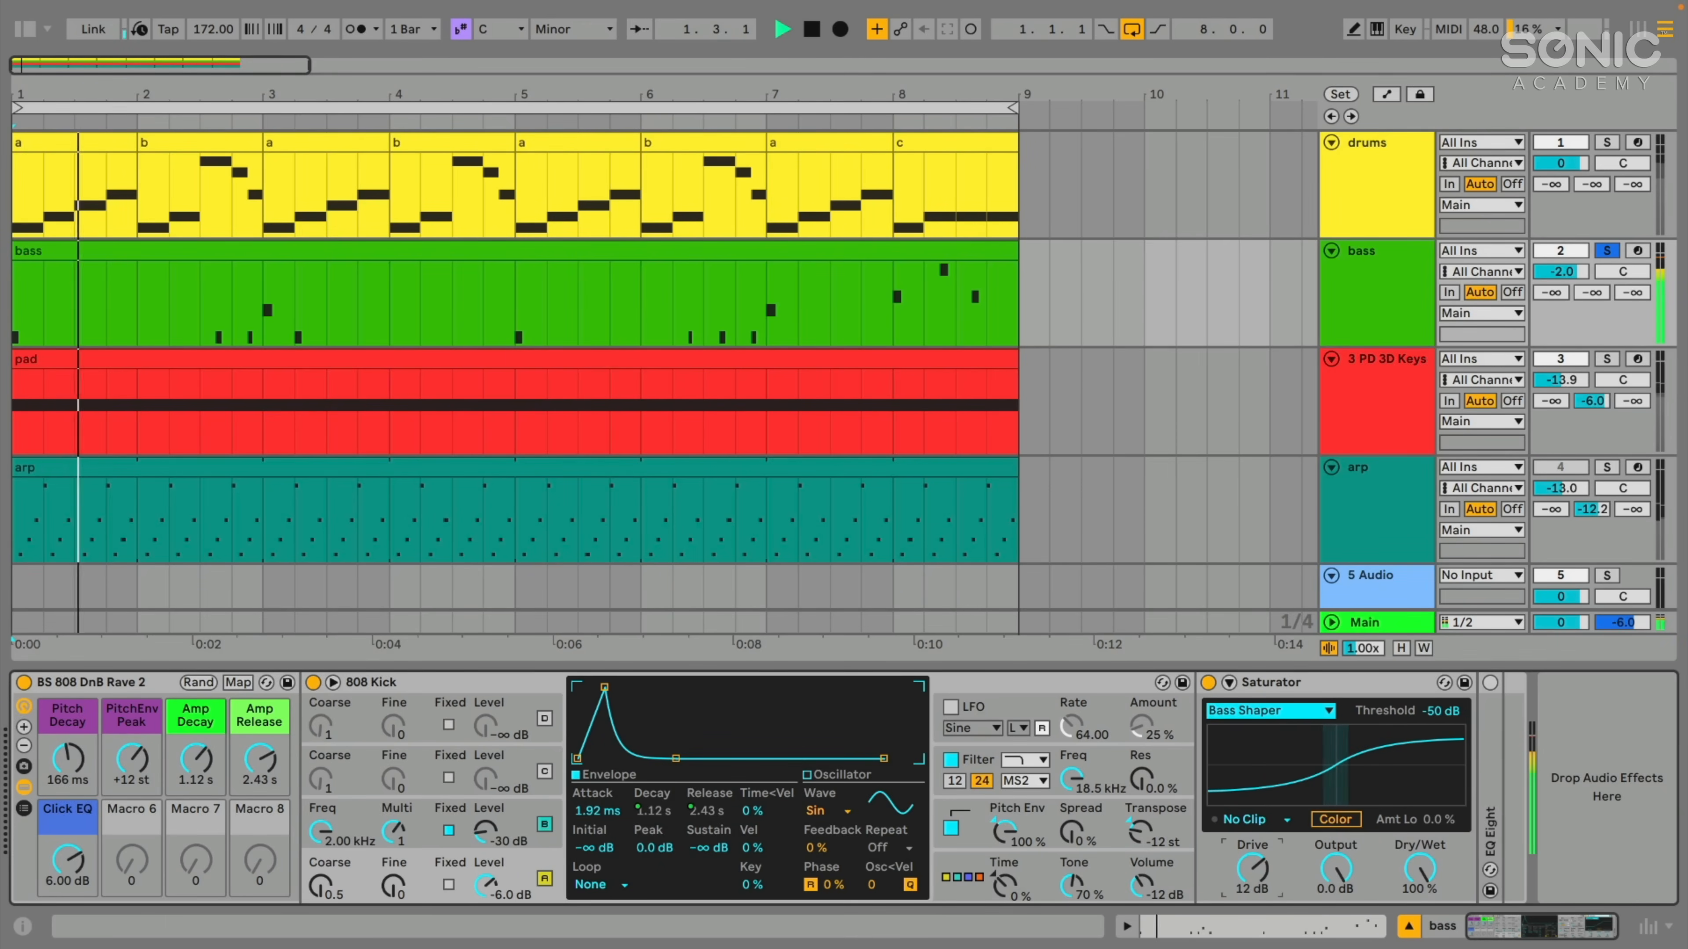
pyautogui.click(1591, 258)
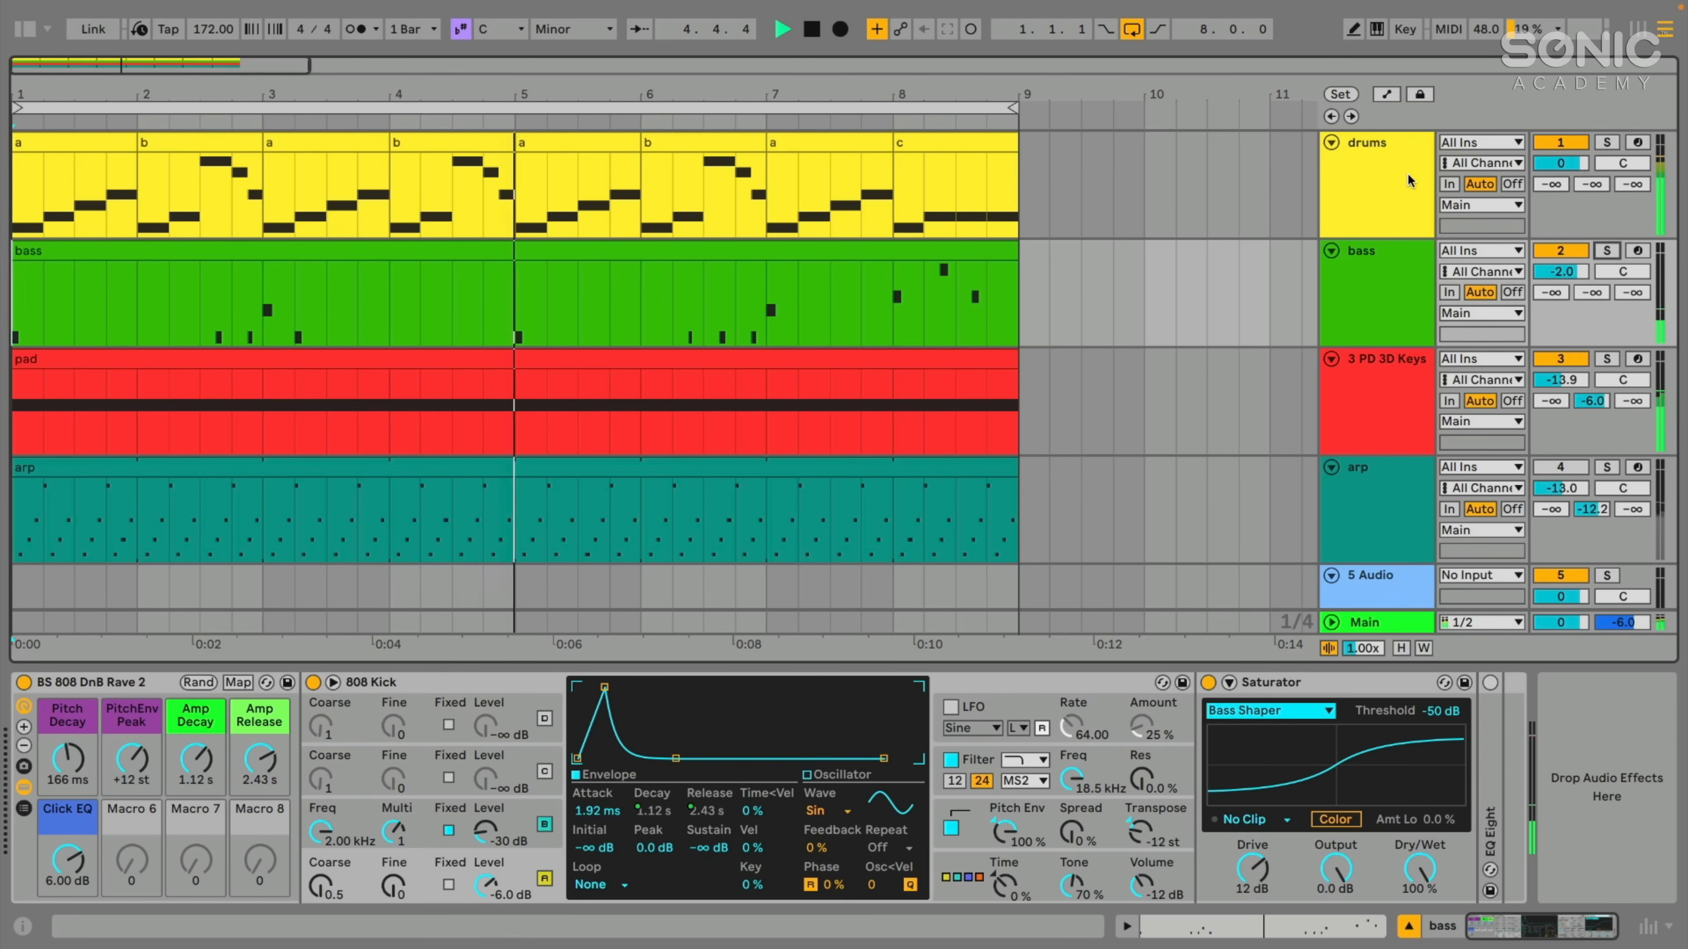
pyautogui.click(1308, 684)
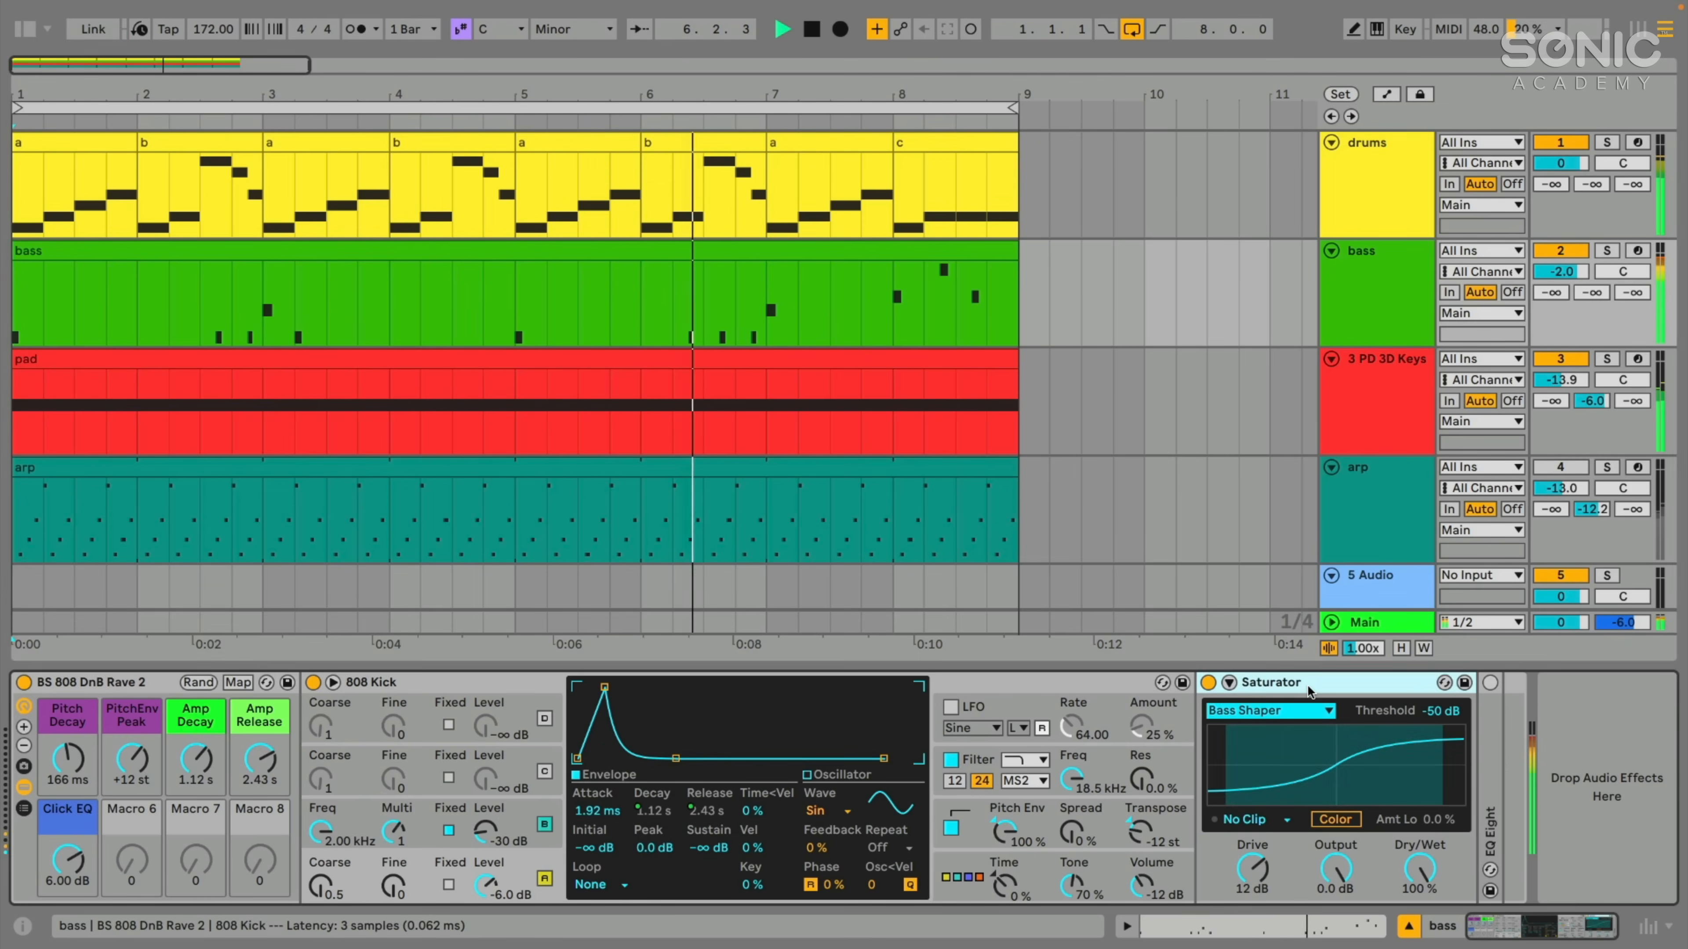